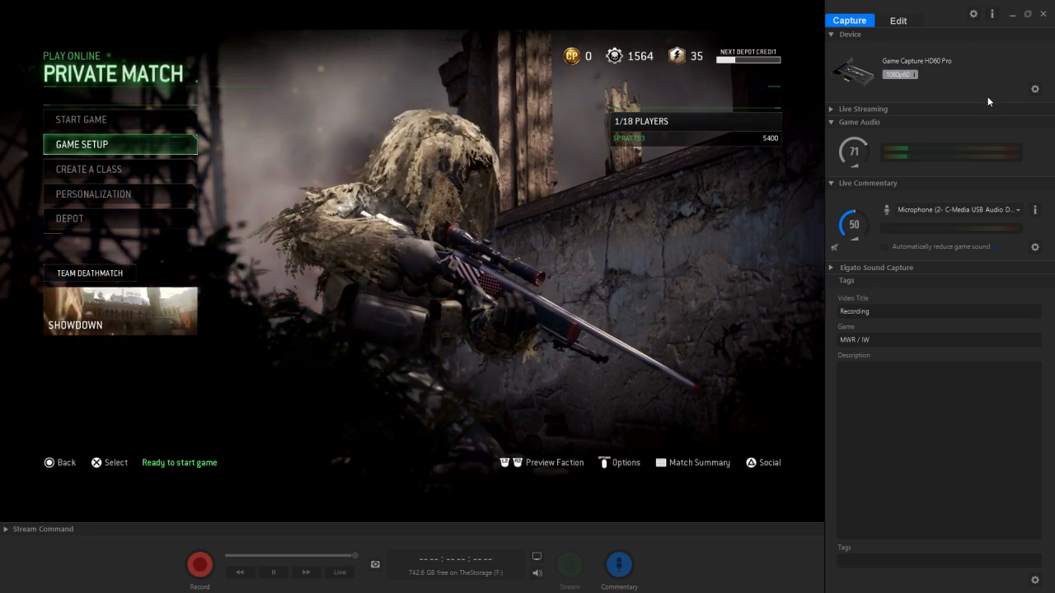
Step: Review the capture settings of the HD60 Pro device and the Elgato Sound Capture settings without changing them
{"action": "left_click", "coordinate": [1035, 89]}
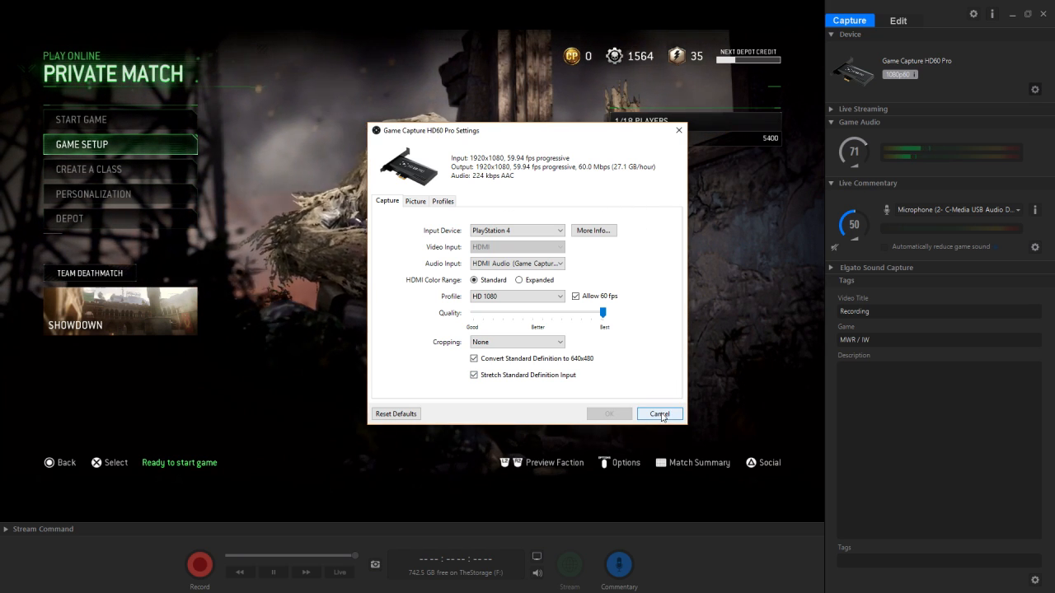
{"action": "left_click", "coordinate": [660, 414]}
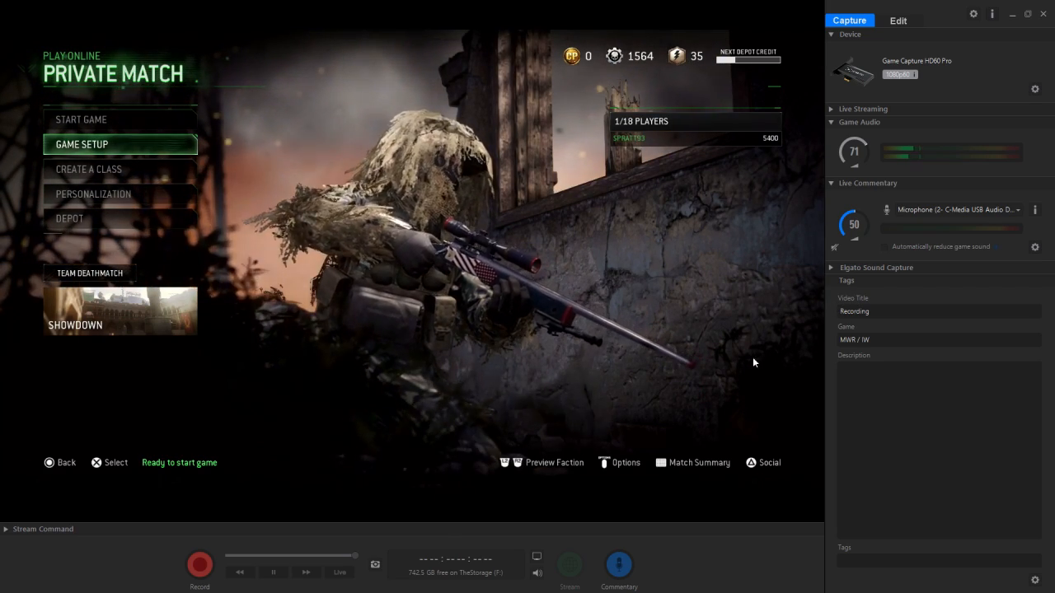
{"action": "left_click", "coordinate": [879, 268]}
{"action": "left_click", "coordinate": [1034, 334]}
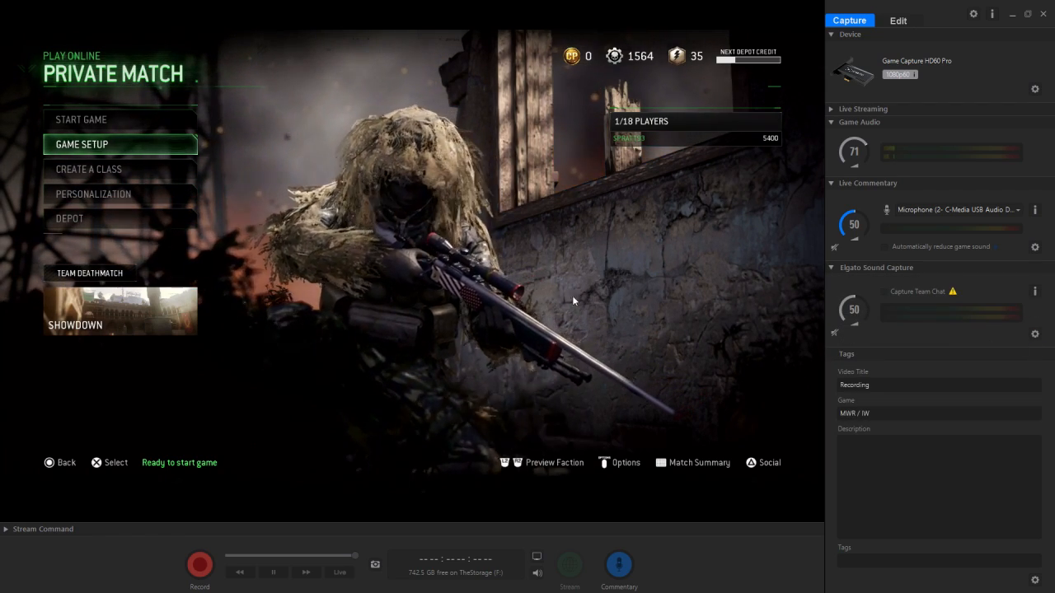
{"action": "left_click", "coordinate": [610, 188]}
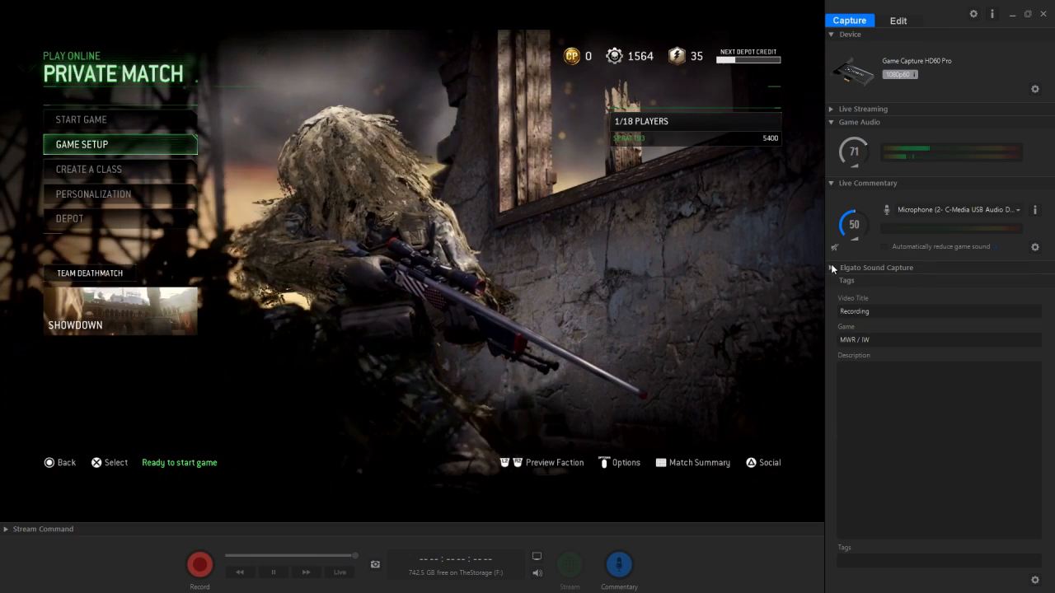
{"action": "left_click", "coordinate": [830, 268]}
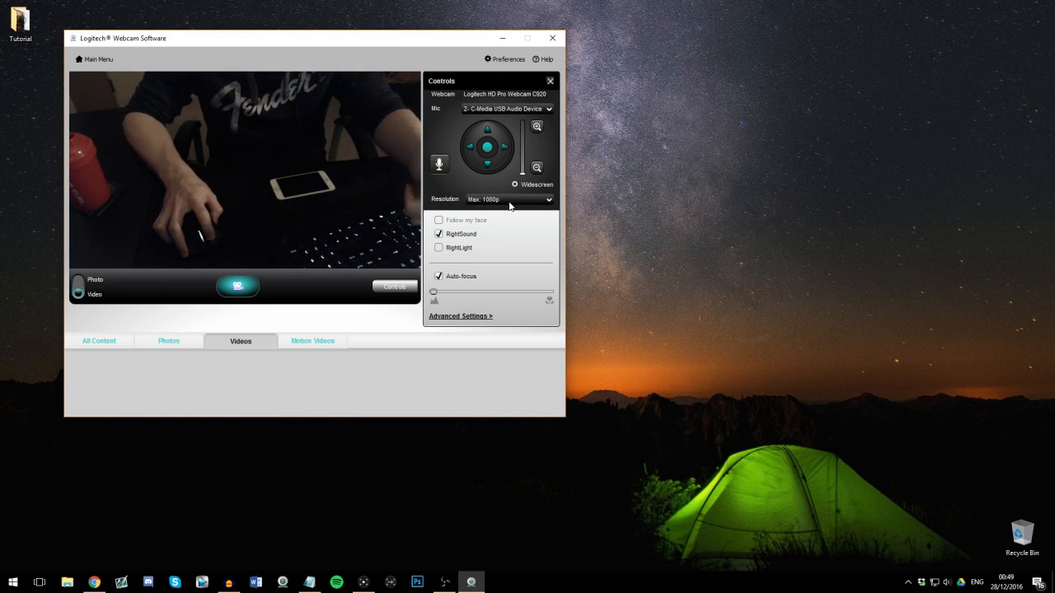
Step: Open the webcam software's preferences, go through the Quick Capture options and save the settings
{"action": "left_click", "coordinate": [504, 59]}
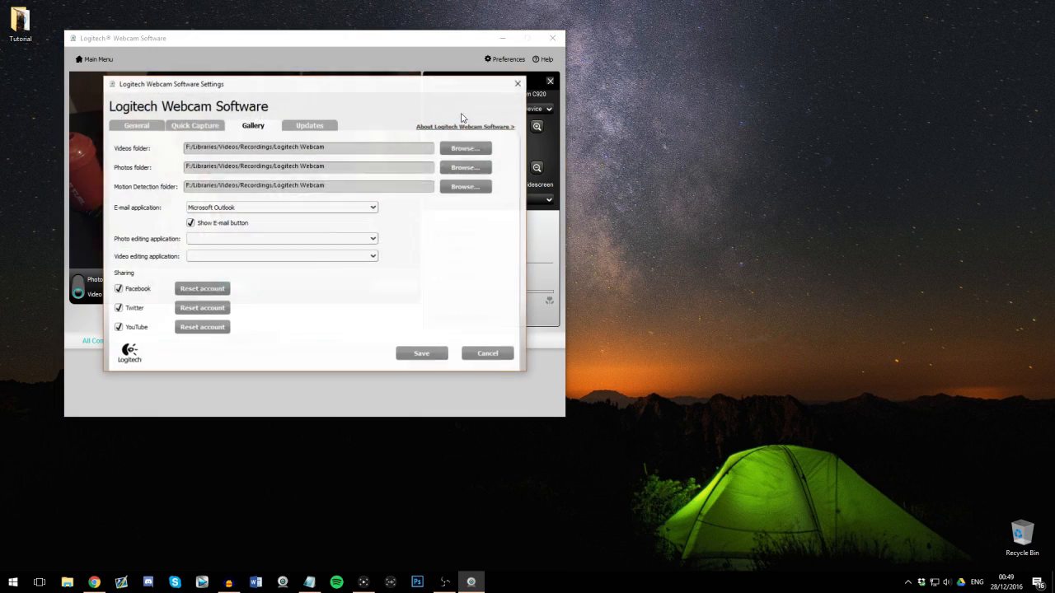
{"action": "left_click", "coordinate": [182, 128]}
{"action": "left_click", "coordinate": [303, 209]}
{"action": "left_click", "coordinate": [300, 224]}
{"action": "left_click", "coordinate": [420, 353]}
Step: Show the Audacity recording window beside the webcam software, and clear both windows from the desktop
{"action": "left_click_drag", "start_coordinate": [299, 38], "coordinate": [0, 29]}
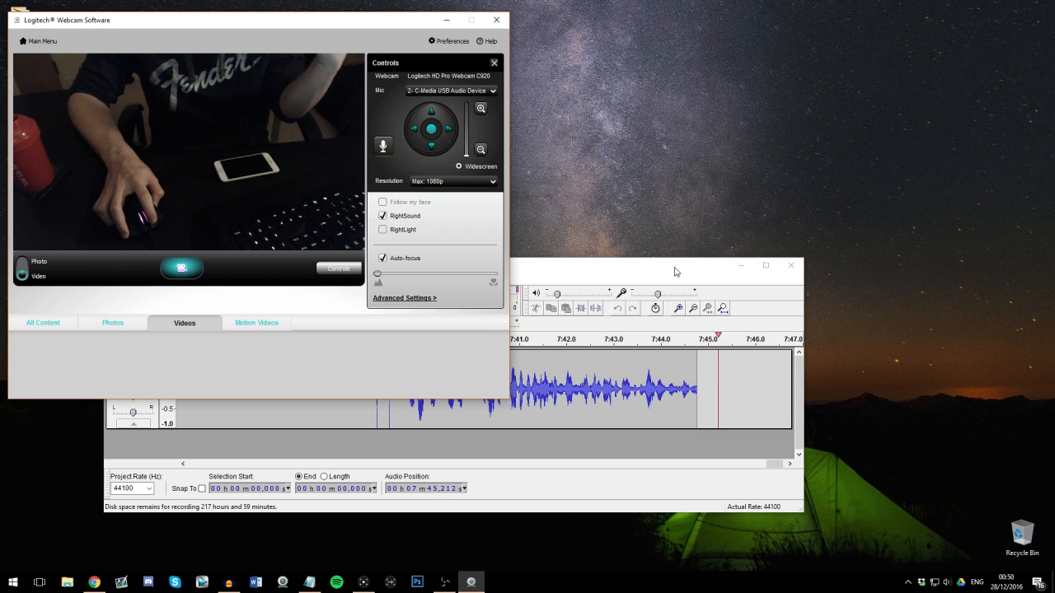
{"action": "left_click_drag", "start_coordinate": [678, 268], "coordinate": [787, 285]}
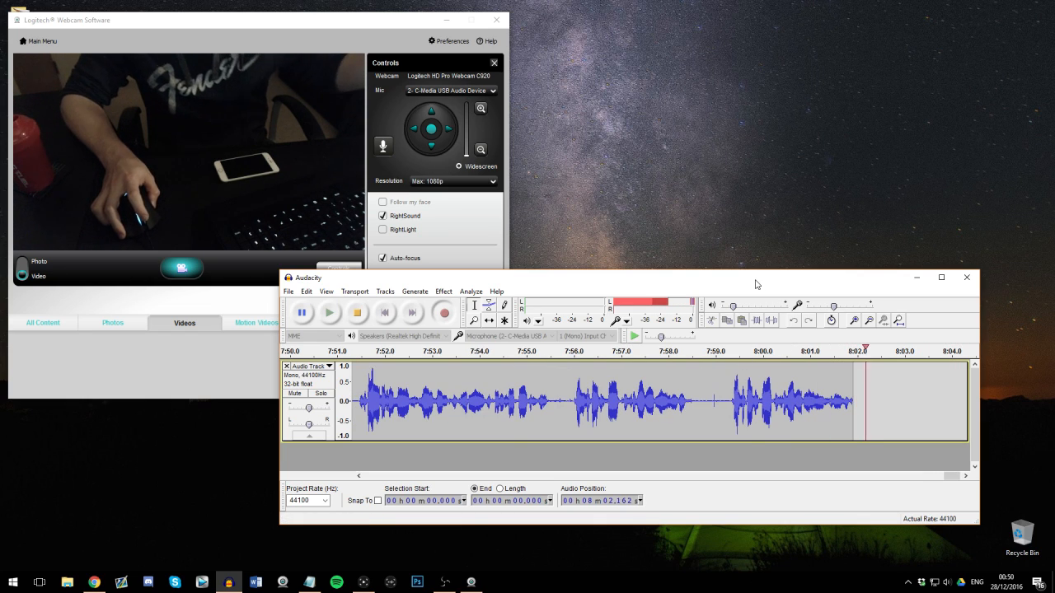
{"action": "left_click_drag", "start_coordinate": [759, 279], "coordinate": [0, 273]}
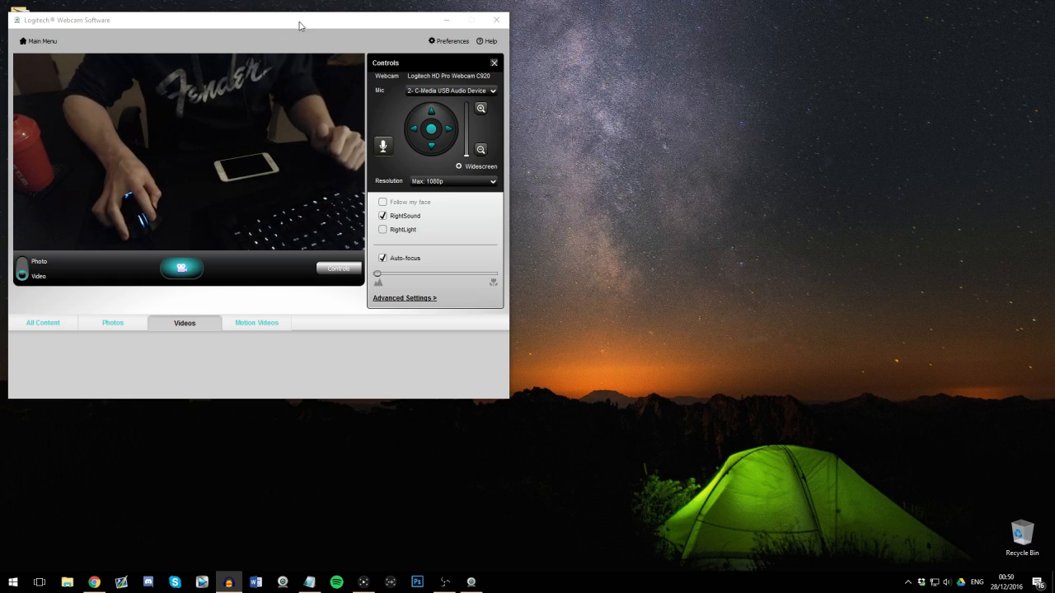
{"action": "left_click", "coordinate": [471, 581]}
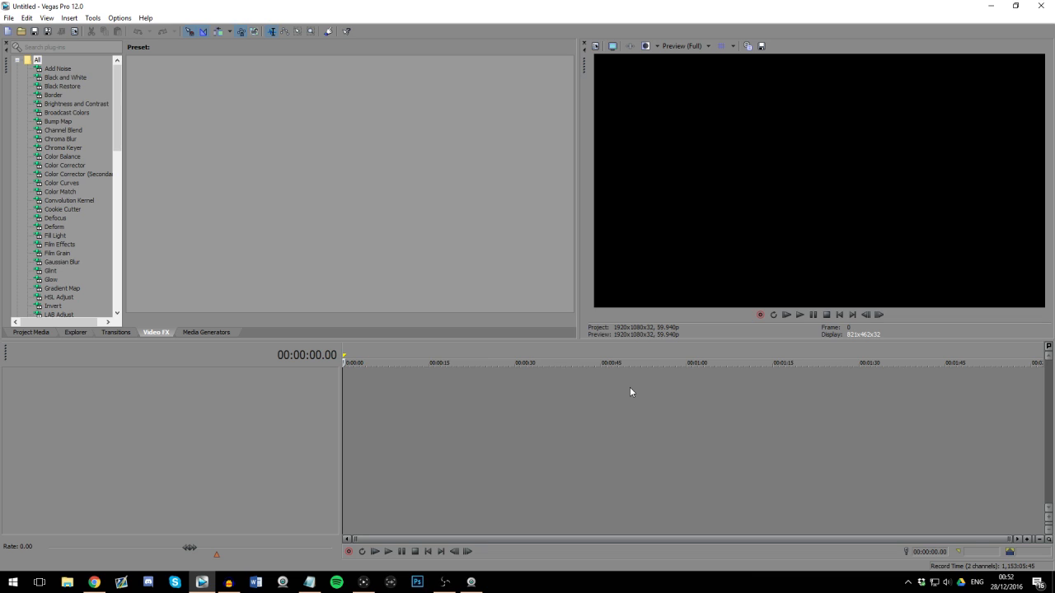
Step: Open the Vegas Pro project properties and compare them with the HD60 Pro's HD 1080 profile in the game capture software
{"action": "left_click", "coordinate": [596, 47]}
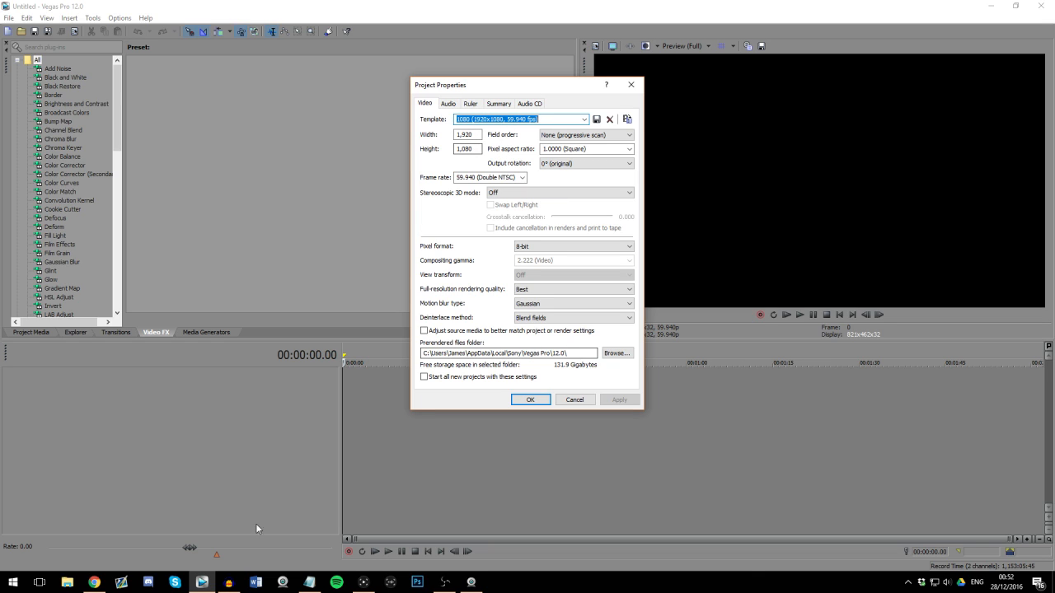
{"action": "left_click", "coordinate": [363, 583]}
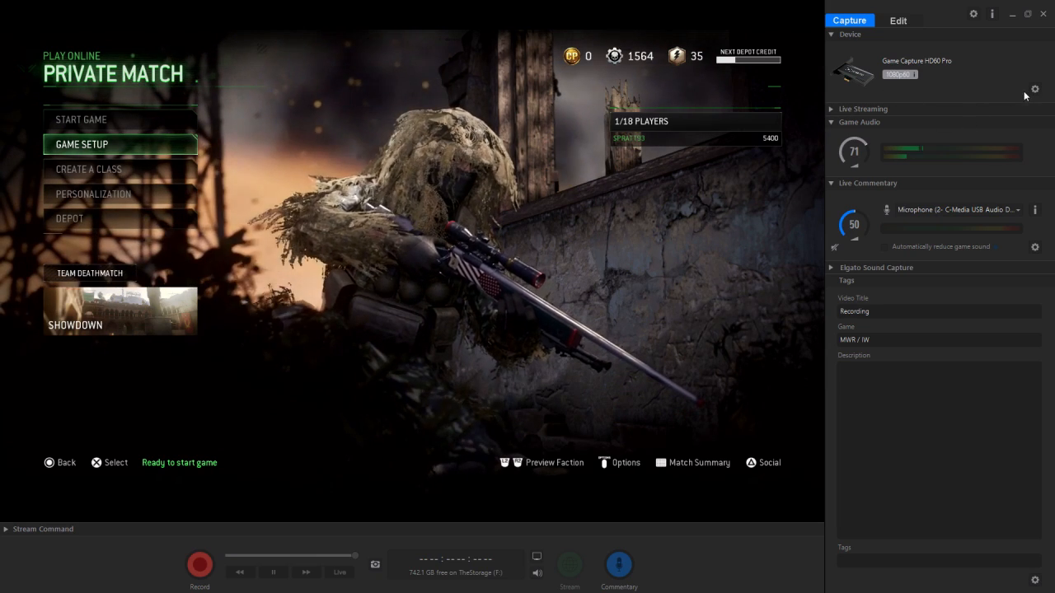
{"action": "left_click", "coordinate": [1035, 89]}
{"action": "left_click", "coordinate": [509, 296]}
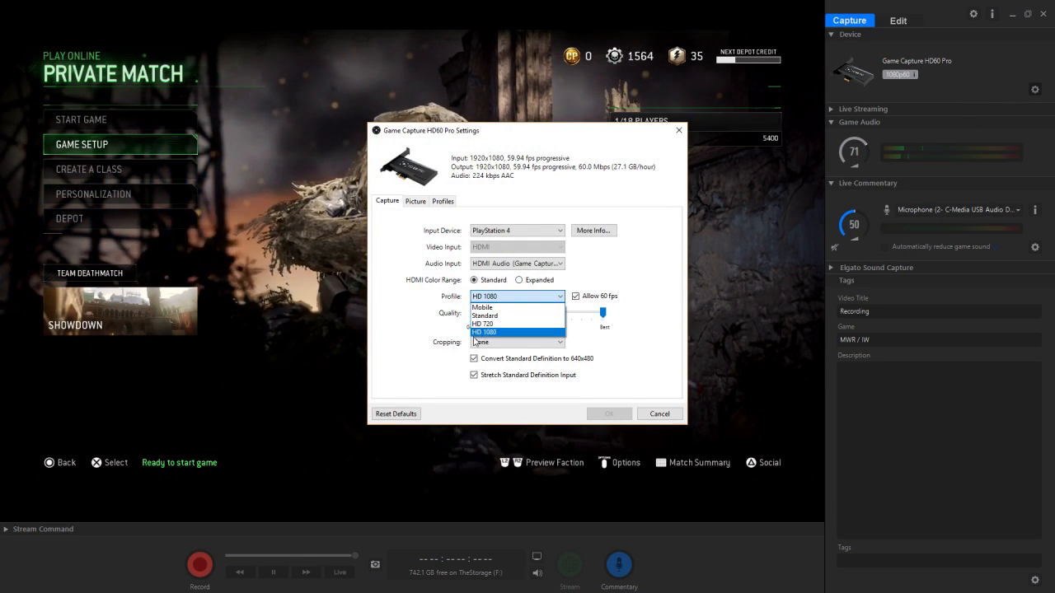
{"action": "left_click", "coordinate": [539, 332]}
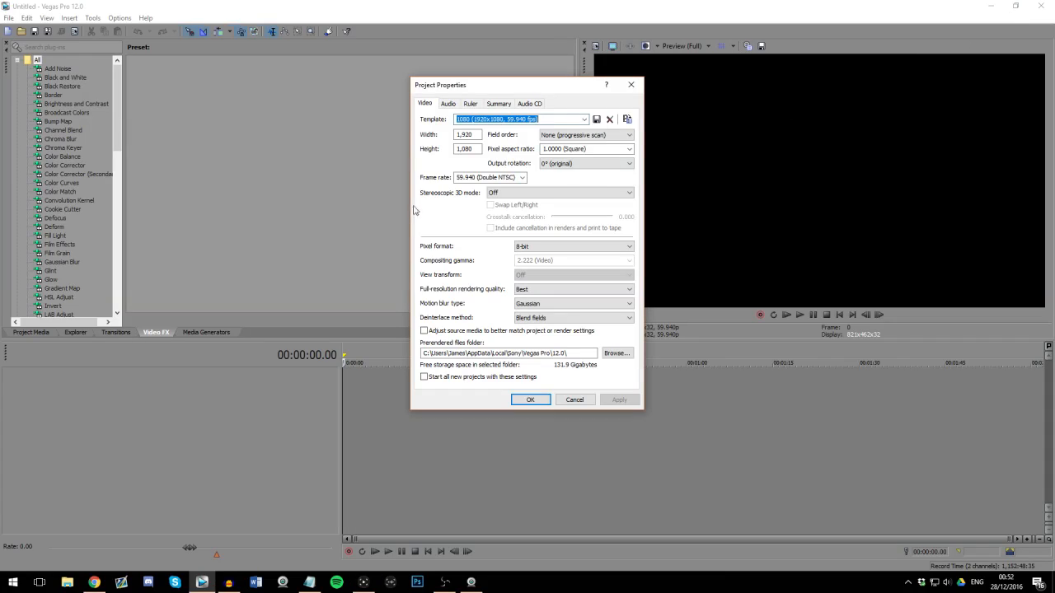
Step: Back in Vegas Pro, set the project template to 1080 (1920x1080, 59.940 fps) and confirm the project properties
{"action": "left_click", "coordinate": [577, 119]}
{"action": "left_click", "coordinate": [482, 307]}
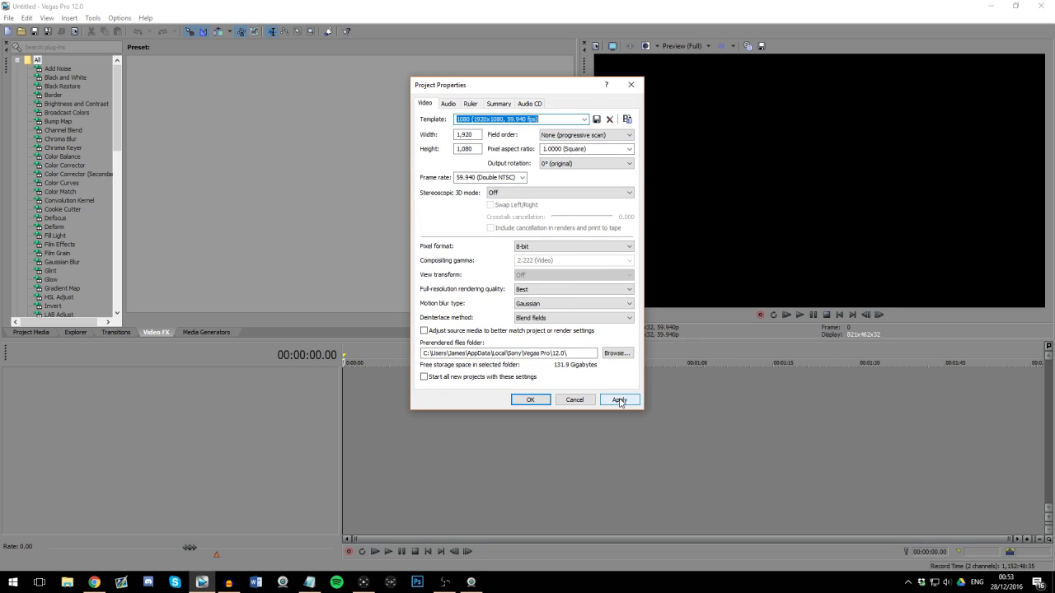
{"action": "left_click", "coordinate": [530, 400]}
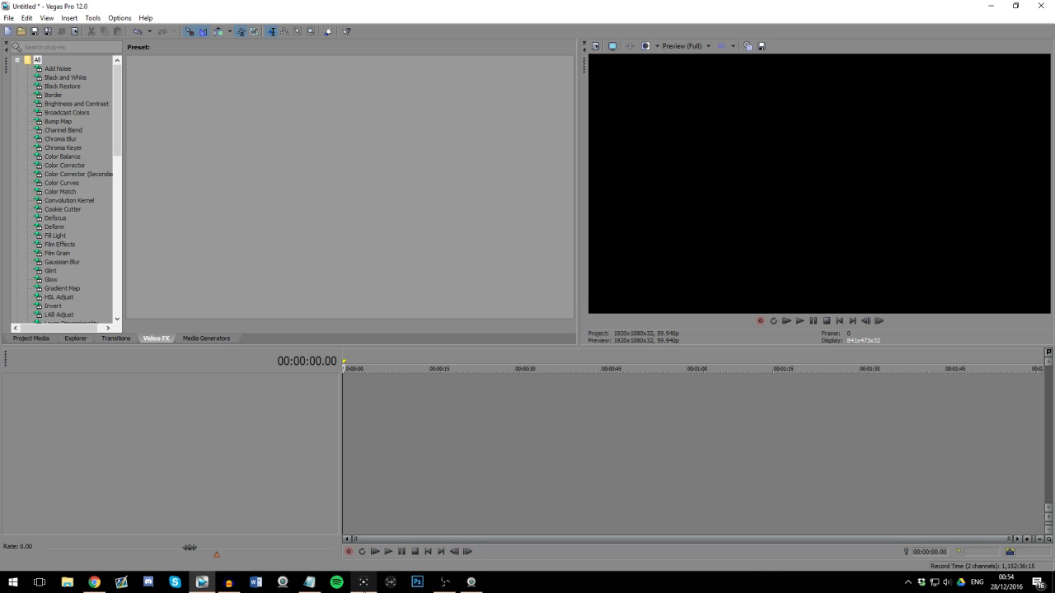
Step: Insert one video track and one audio track into the empty project
{"action": "left_click", "coordinate": [363, 582]}
{"action": "right_click", "coordinate": [310, 403]}
{"action": "left_click", "coordinate": [343, 434]}
{"action": "right_click", "coordinate": [316, 418]}
{"action": "left_click", "coordinate": [322, 432]}
Step: Insert a second video track and a second audio track, ordering the tracks as alternating video and audio pairs
{"action": "right_click", "coordinate": [312, 482]}
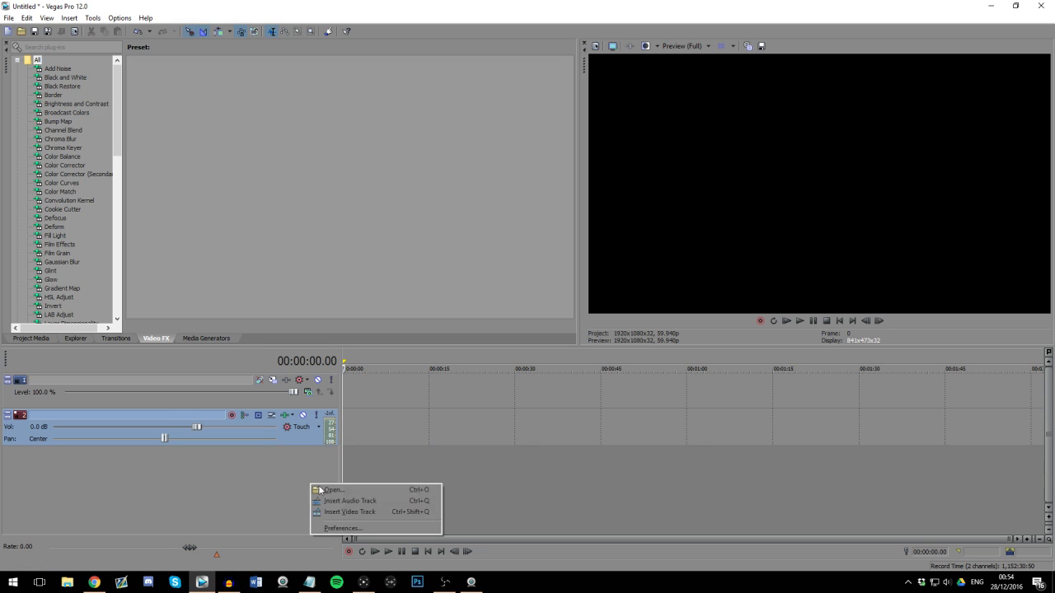
{"action": "left_click", "coordinate": [331, 504]}
{"action": "right_click", "coordinate": [314, 489]}
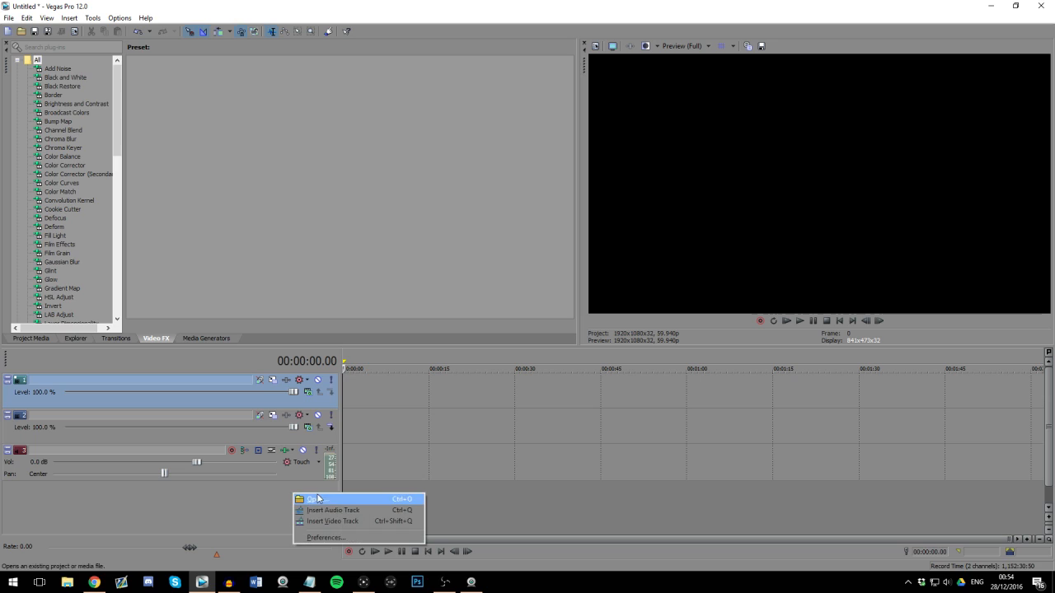
{"action": "left_click", "coordinate": [321, 505]}
{"action": "left_click_drag", "start_coordinate": [313, 501], "coordinate": [316, 413]}
{"action": "left_click", "coordinate": [348, 400]}
{"action": "scroll", "coordinate": [371, 399], "scroll_direction": "up", "scroll_amount": 2}
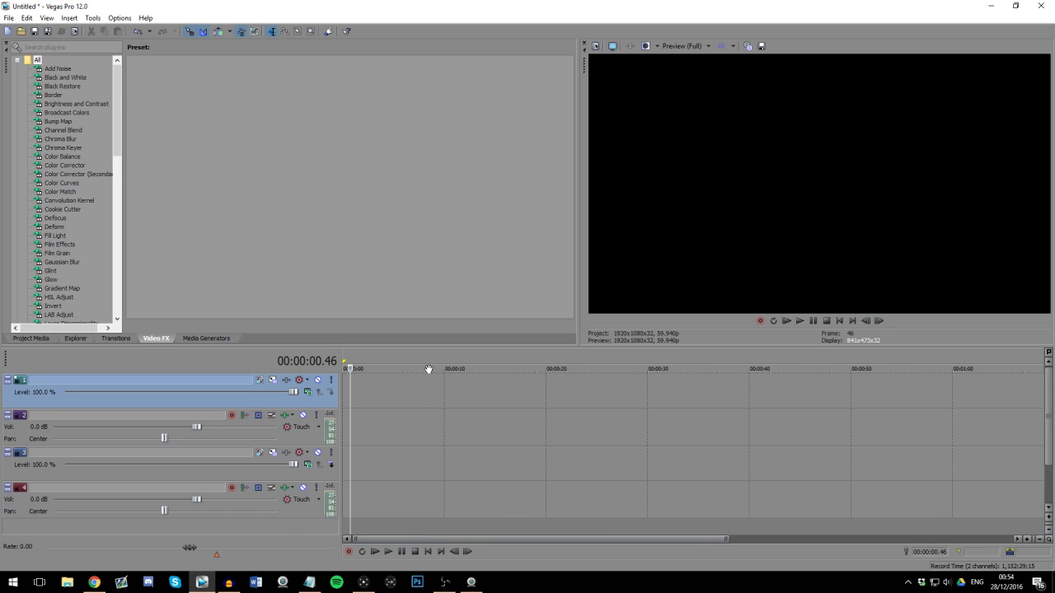
{"action": "left_click", "coordinate": [359, 397]}
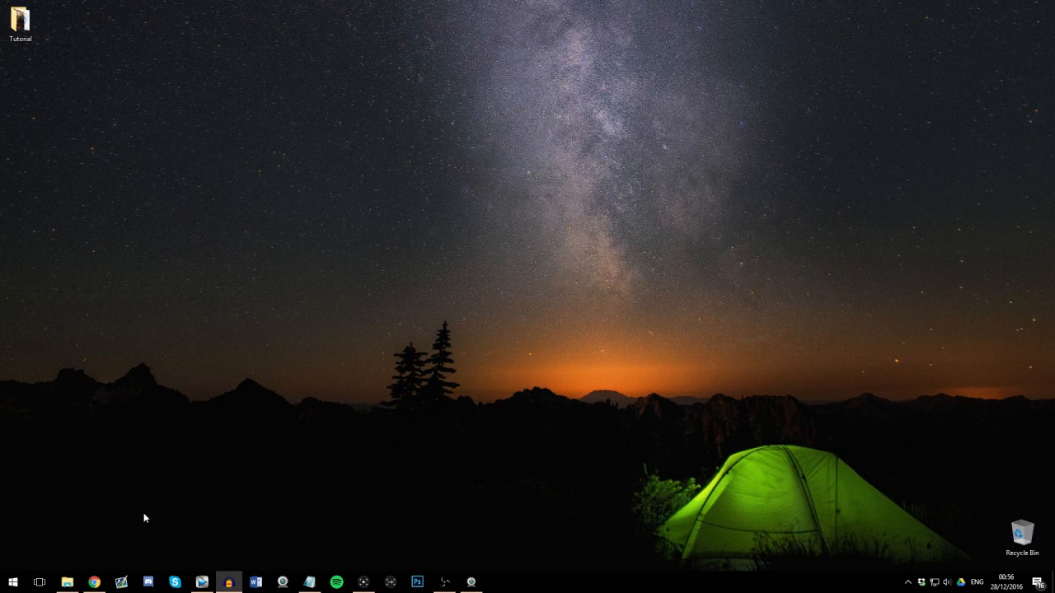
Step: Bring the music file from File Explorer into the project, placed at the very start of the timeline
{"action": "left_click", "coordinate": [66, 581]}
{"action": "left_click_drag", "start_coordinate": [142, 165], "coordinate": [411, 464]}
{"action": "left_click_drag", "start_coordinate": [337, 425], "coordinate": [348, 422]}
Step: Examine the opening seconds of the music waveform at different magnifications to study where its beats fall
{"action": "left_click", "coordinate": [416, 394]}
{"action": "scroll", "coordinate": [425, 397], "scroll_direction": "up", "scroll_amount": 1}
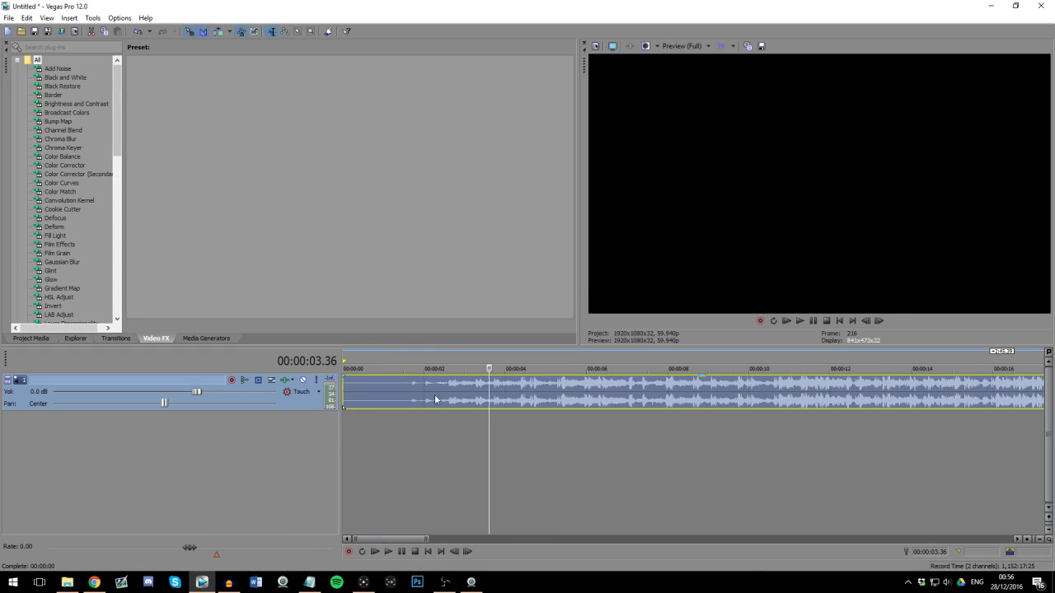
{"action": "left_click", "coordinate": [494, 397]}
{"action": "scroll", "coordinate": [495, 390], "scroll_direction": "down", "scroll_amount": 2}
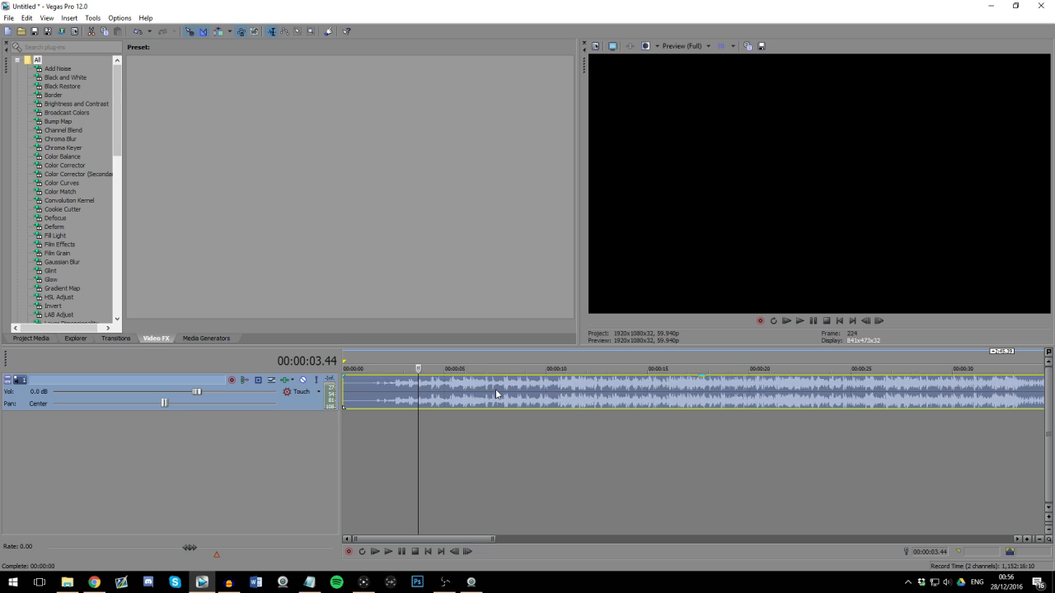
{"action": "scroll", "coordinate": [496, 390], "scroll_direction": "up", "scroll_amount": 1}
{"action": "left_click", "coordinate": [475, 401]}
{"action": "scroll", "coordinate": [489, 394], "scroll_direction": "up", "scroll_amount": 4}
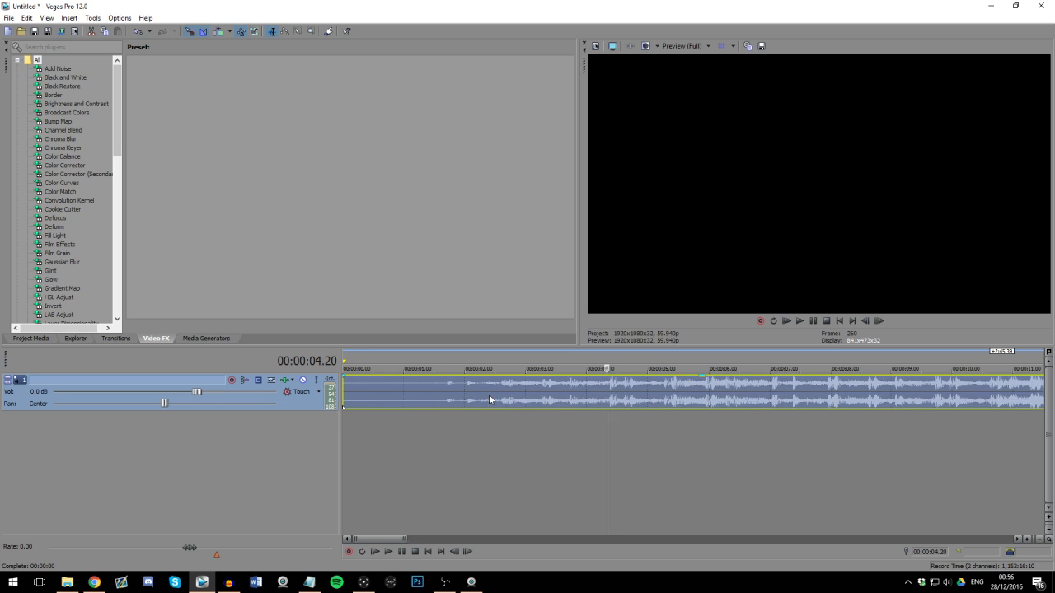
{"action": "scroll", "coordinate": [687, 395], "scroll_direction": "down", "scroll_amount": 3}
{"action": "left_click", "coordinate": [469, 398]}
{"action": "scroll", "coordinate": [482, 398], "scroll_direction": "up", "scroll_amount": 3}
{"action": "left_click", "coordinate": [711, 390]}
{"action": "scroll", "coordinate": [699, 393], "scroll_direction": "down", "scroll_amount": 3}
{"action": "left_click", "coordinate": [509, 392]}
{"action": "left_click", "coordinate": [482, 391]}
{"action": "scroll", "coordinate": [566, 446], "scroll_direction": "up", "scroll_amount": 2}
{"action": "left_click", "coordinate": [567, 447]}
{"action": "scroll", "coordinate": [595, 451], "scroll_direction": "down", "scroll_amount": 4}
{"action": "scroll", "coordinate": [497, 406], "scroll_direction": "up", "scroll_amount": 2}
{"action": "left_click", "coordinate": [467, 396]}
{"action": "scroll", "coordinate": [494, 395], "scroll_direction": "up", "scroll_amount": 2}
{"action": "scroll", "coordinate": [494, 396], "scroll_direction": "down", "scroll_amount": 1}
{"action": "left_click", "coordinate": [482, 395]}
{"action": "left_click", "coordinate": [524, 396]}
{"action": "scroll", "coordinate": [511, 394], "scroll_direction": "down", "scroll_amount": 2}
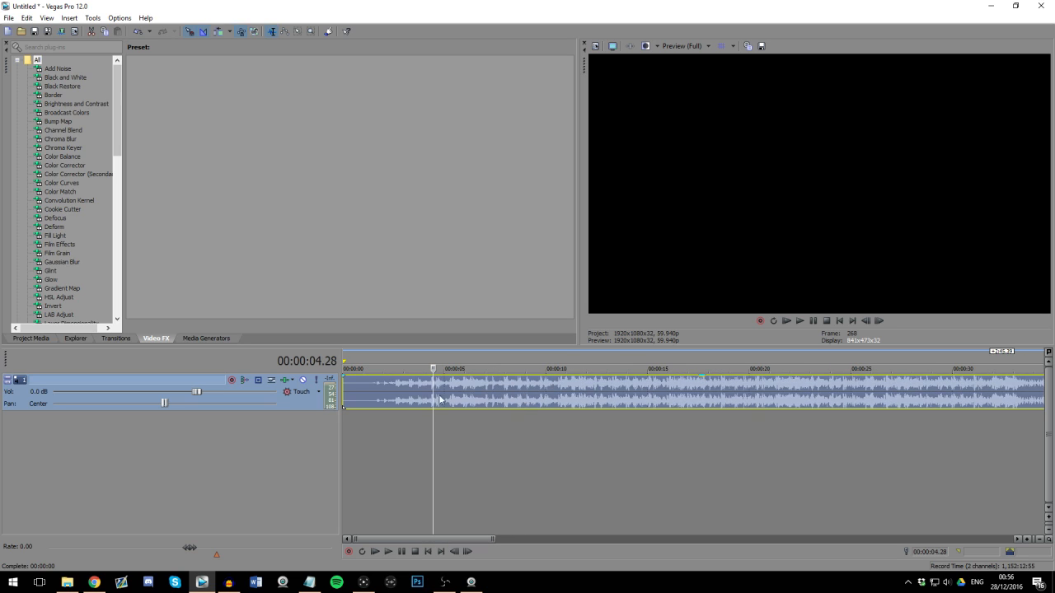
{"action": "left_click", "coordinate": [417, 399]}
{"action": "scroll", "coordinate": [416, 412], "scroll_direction": "up", "scroll_amount": 2}
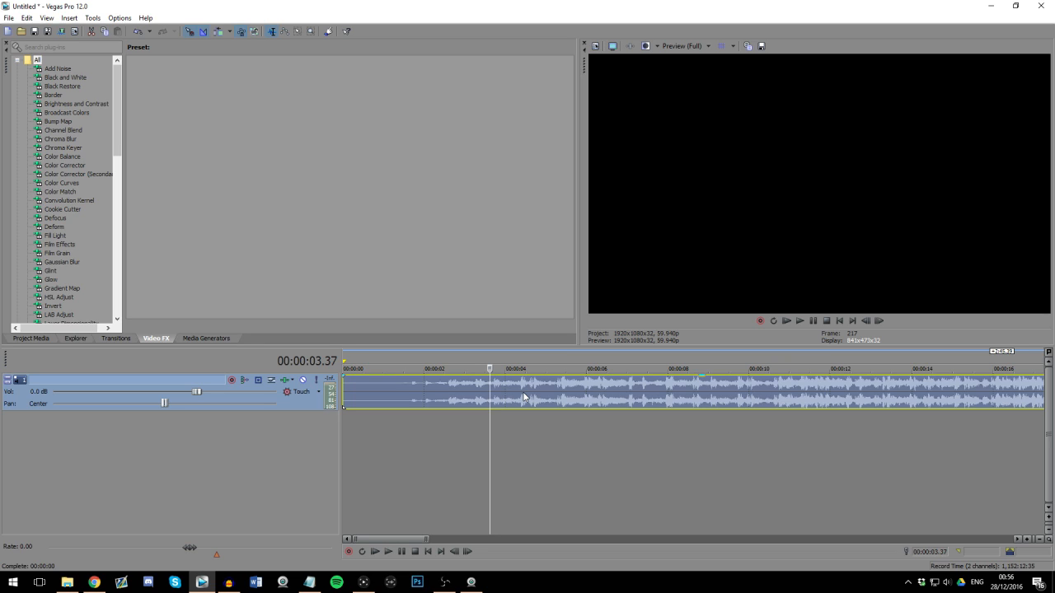
{"action": "scroll", "coordinate": [524, 396], "scroll_direction": "down", "scroll_amount": 2}
{"action": "scroll", "coordinate": [489, 387], "scroll_direction": "up", "scroll_amount": 1}
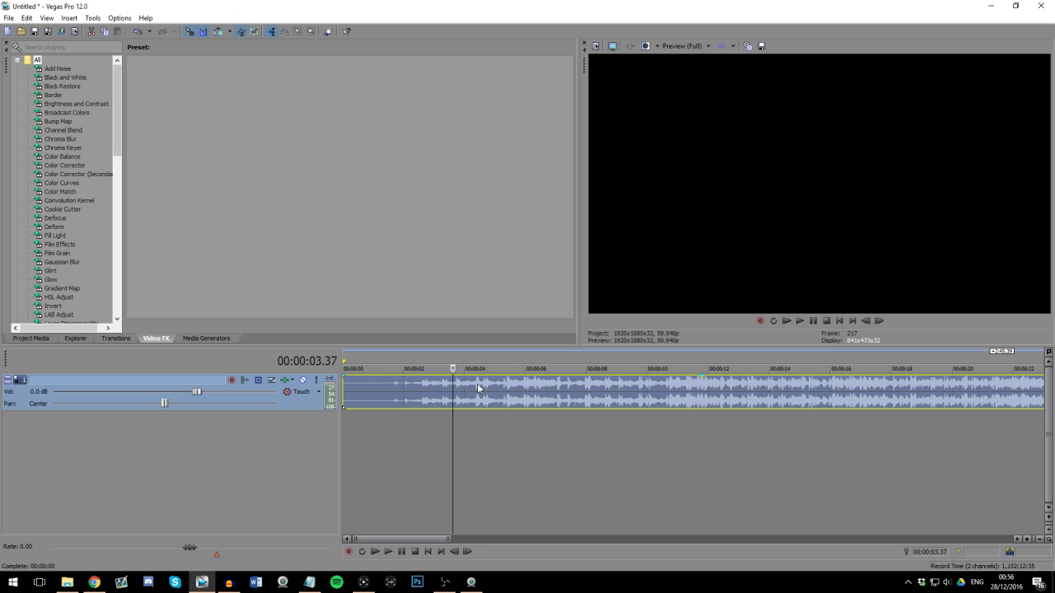
{"action": "scroll", "coordinate": [477, 384], "scroll_direction": "up", "scroll_amount": 1}
{"action": "scroll", "coordinate": [477, 383], "scroll_direction": "down", "scroll_amount": 2}
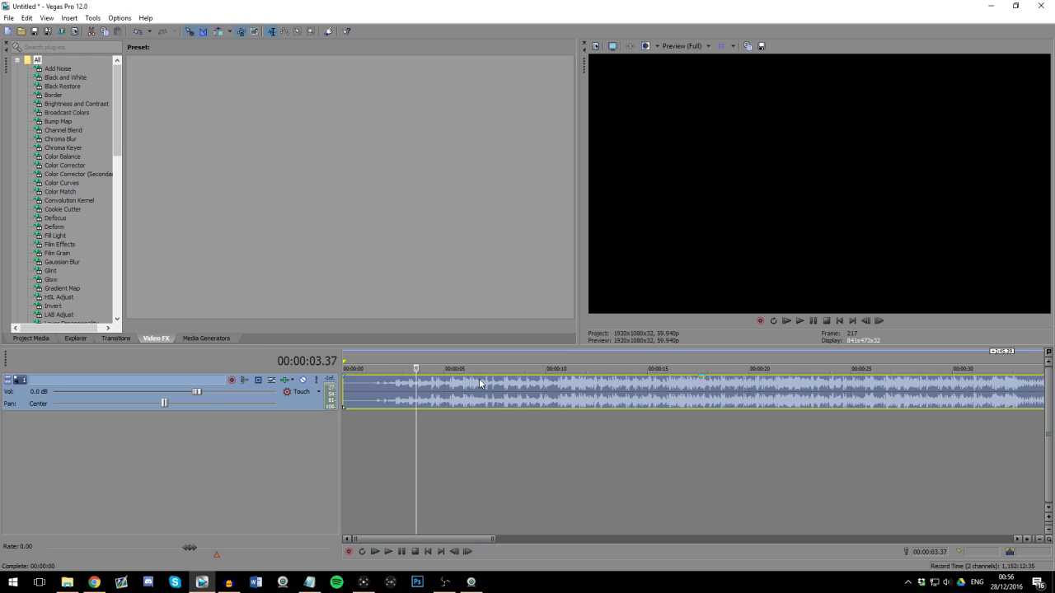
{"action": "scroll", "coordinate": [485, 404], "scroll_direction": "up", "scroll_amount": 2}
{"action": "left_click", "coordinate": [445, 401]}
{"action": "scroll", "coordinate": [471, 388], "scroll_direction": "down", "scroll_amount": 3}
{"action": "scroll", "coordinate": [523, 385], "scroll_direction": "up", "scroll_amount": 2}
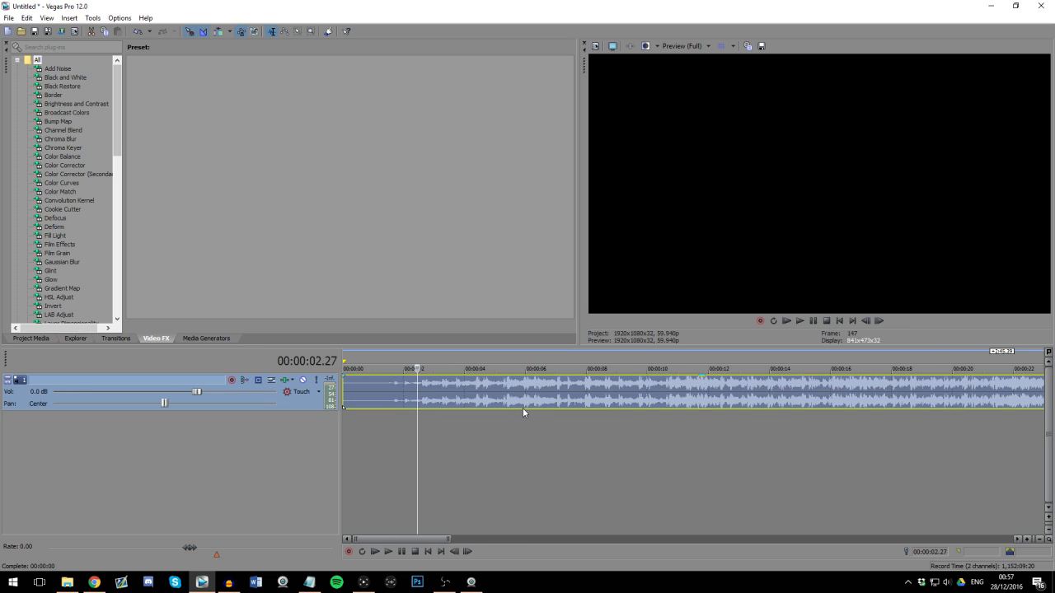
{"action": "scroll", "coordinate": [527, 385], "scroll_direction": "down", "scroll_amount": 2}
Step: Play the music from about 3.6 seconds and drop markers on the main beats, starting near 5.4 seconds and about 2.7 seconds apart
{"action": "left_click", "coordinate": [398, 404]}
{"action": "scroll", "coordinate": [548, 431], "scroll_direction": "up", "scroll_amount": 3}
{"action": "key", "text": "space"}
{"action": "scroll", "coordinate": [586, 407], "scroll_direction": "up", "scroll_amount": 1}
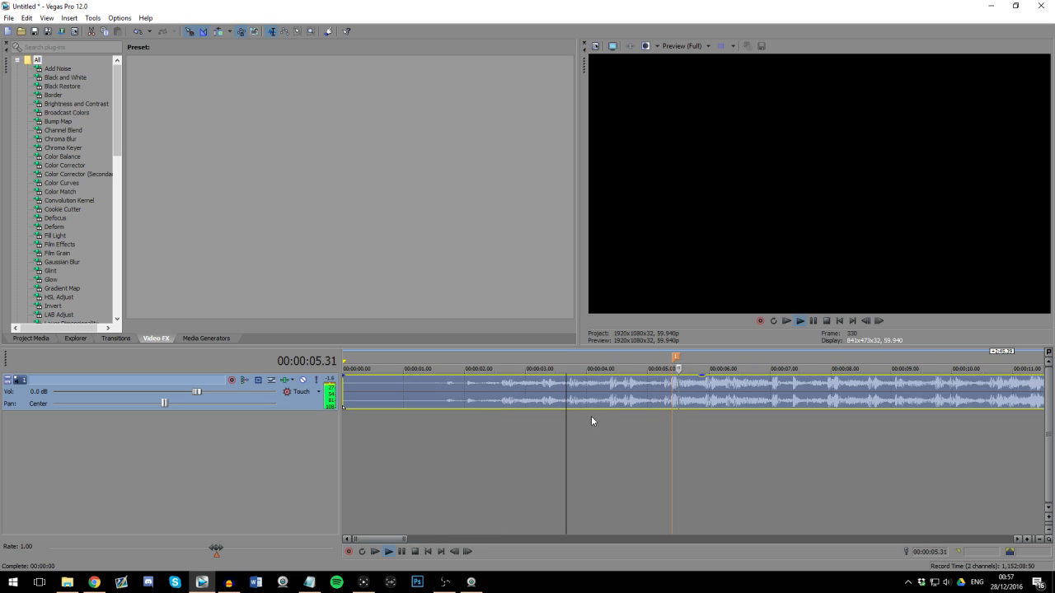
{"action": "scroll", "coordinate": [590, 417], "scroll_direction": "down", "scroll_amount": 1}
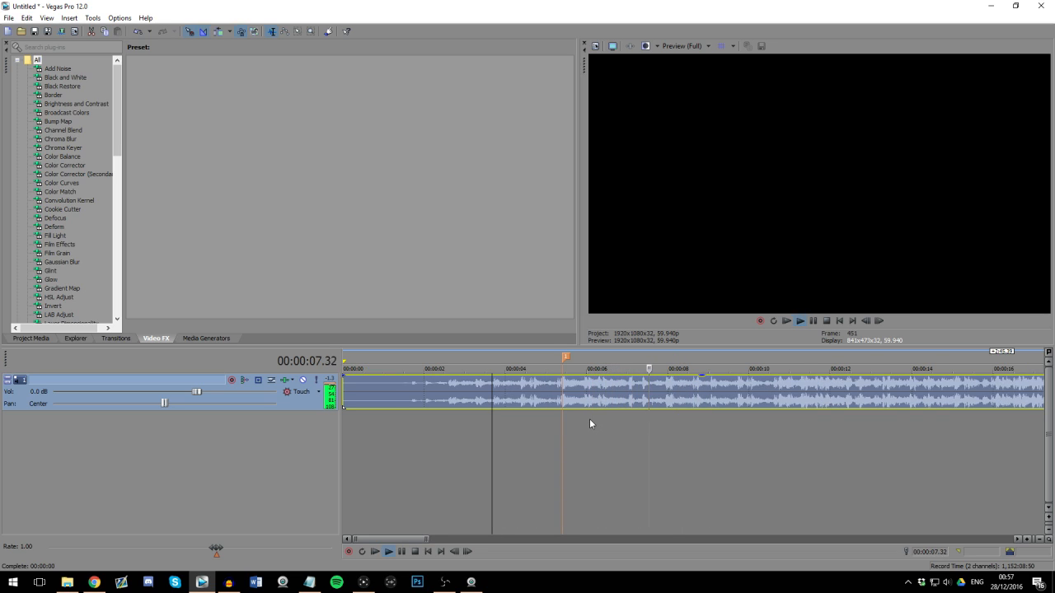
{"action": "key", "text": "m"}
{"action": "key", "text": "m"}
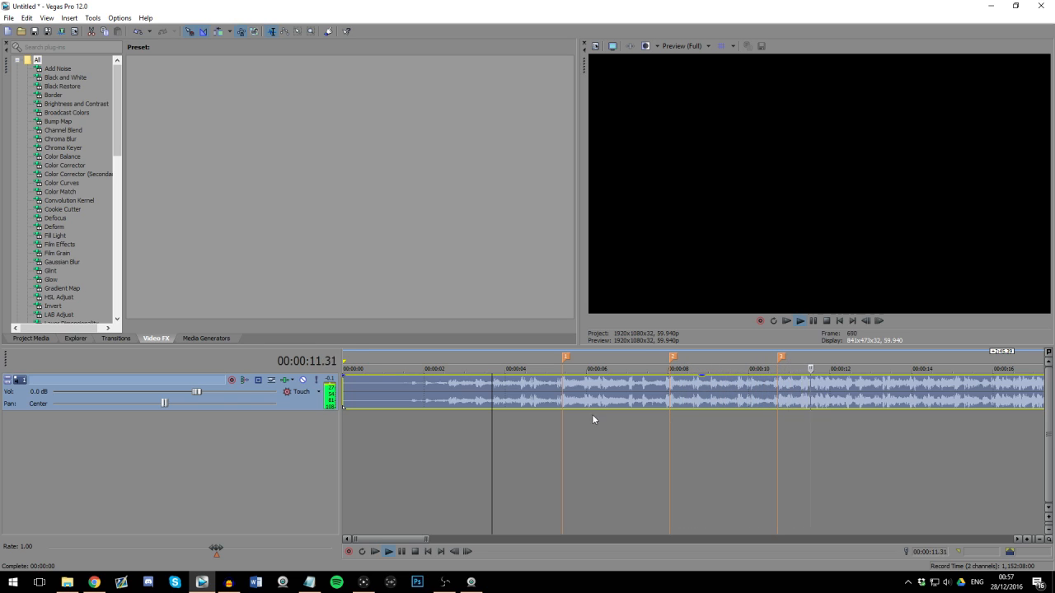
{"action": "scroll", "coordinate": [591, 413], "scroll_direction": "down", "scroll_amount": 2}
{"action": "key", "text": "m"}
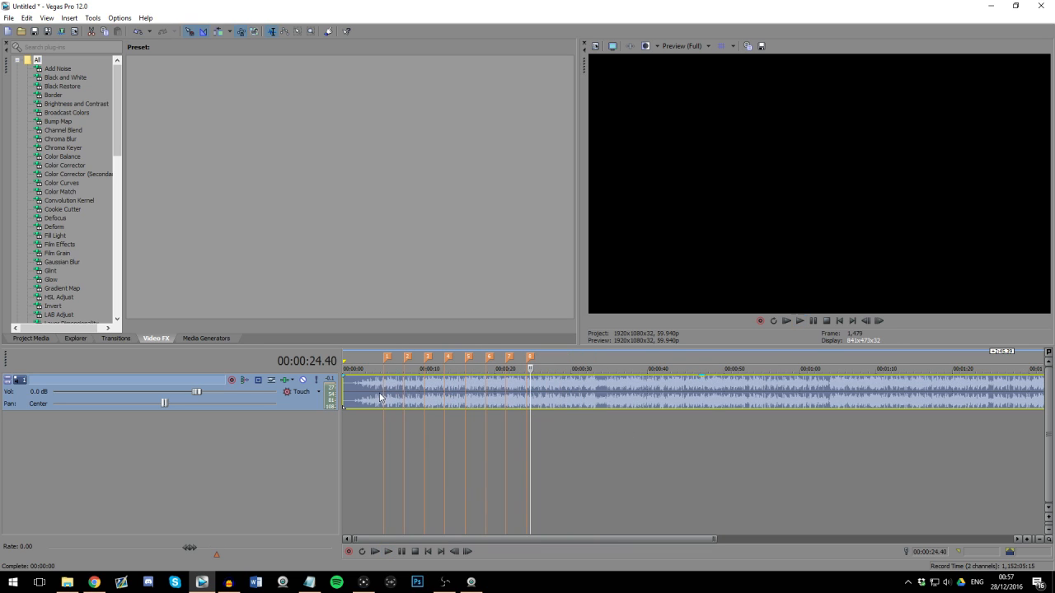
Step: Stop playback, place the playhead on the first marker and inspect up close how it lines up with the waveform
{"action": "left_click", "coordinate": [395, 395]}
{"action": "scroll", "coordinate": [473, 393], "scroll_direction": "up", "scroll_amount": 2}
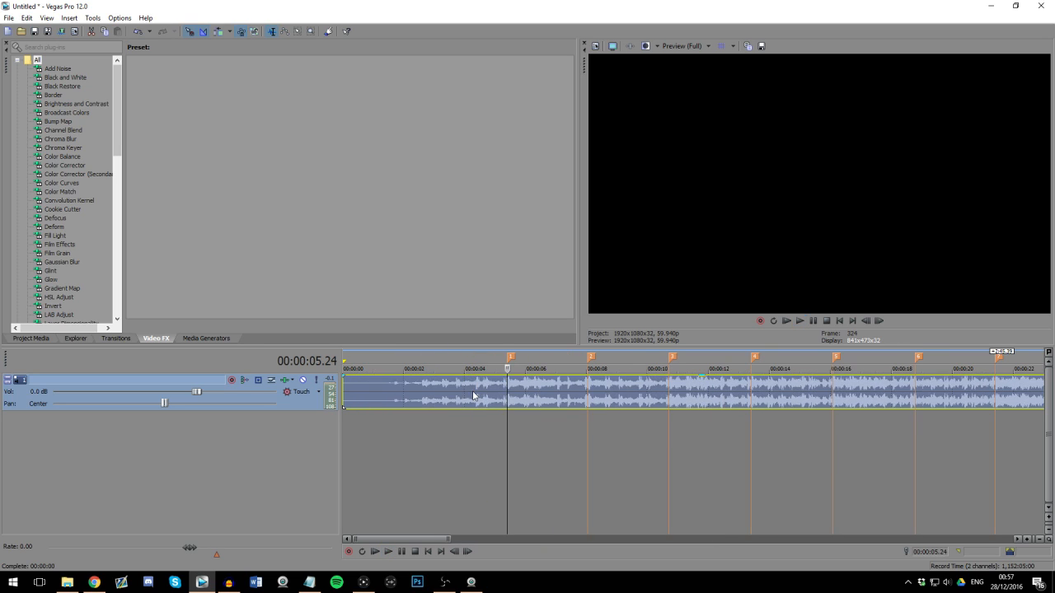
{"action": "left_click", "coordinate": [538, 387]}
{"action": "scroll", "coordinate": [604, 402], "scroll_direction": "up", "scroll_amount": 2}
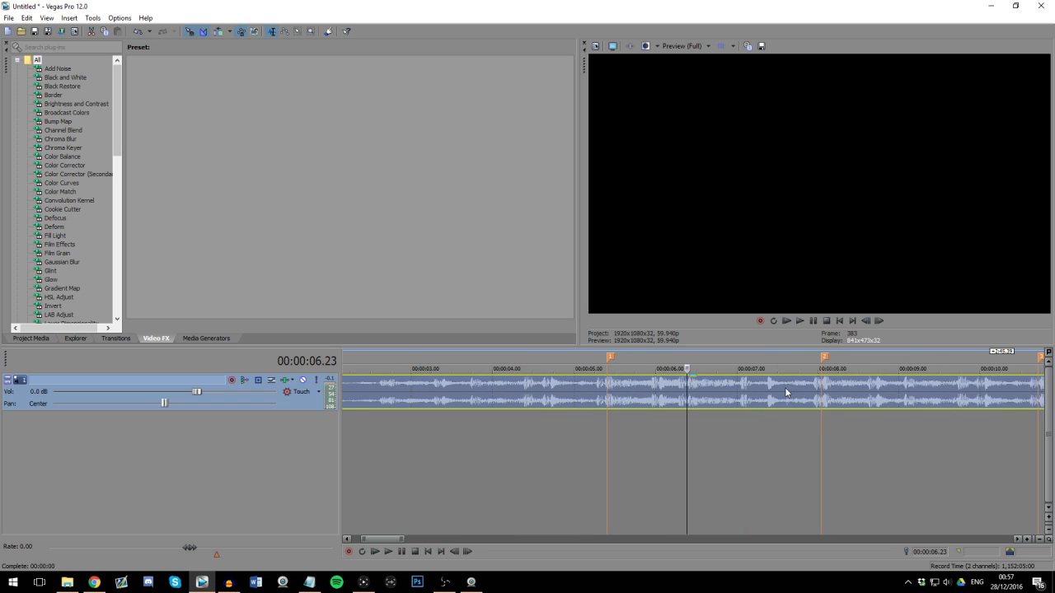
{"action": "left_click", "coordinate": [611, 397]}
{"action": "scroll", "coordinate": [611, 397], "scroll_direction": "up", "scroll_amount": 2}
{"action": "scroll", "coordinate": [685, 396], "scroll_direction": "up", "scroll_amount": 2}
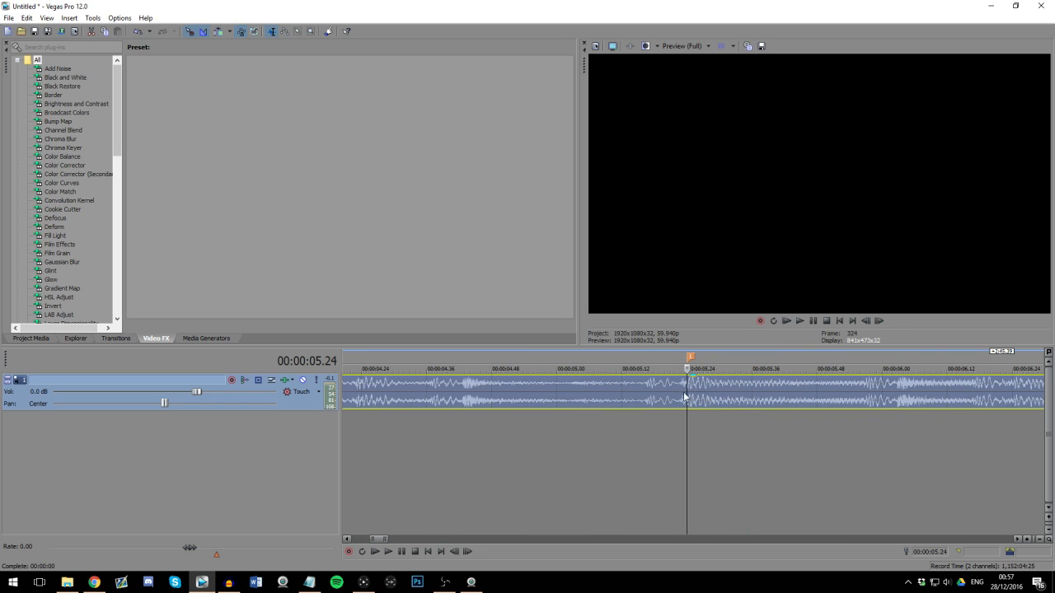
Step: Examine up close how the first three markers line up with the beats in the music waveform
{"action": "left_click", "coordinate": [698, 393]}
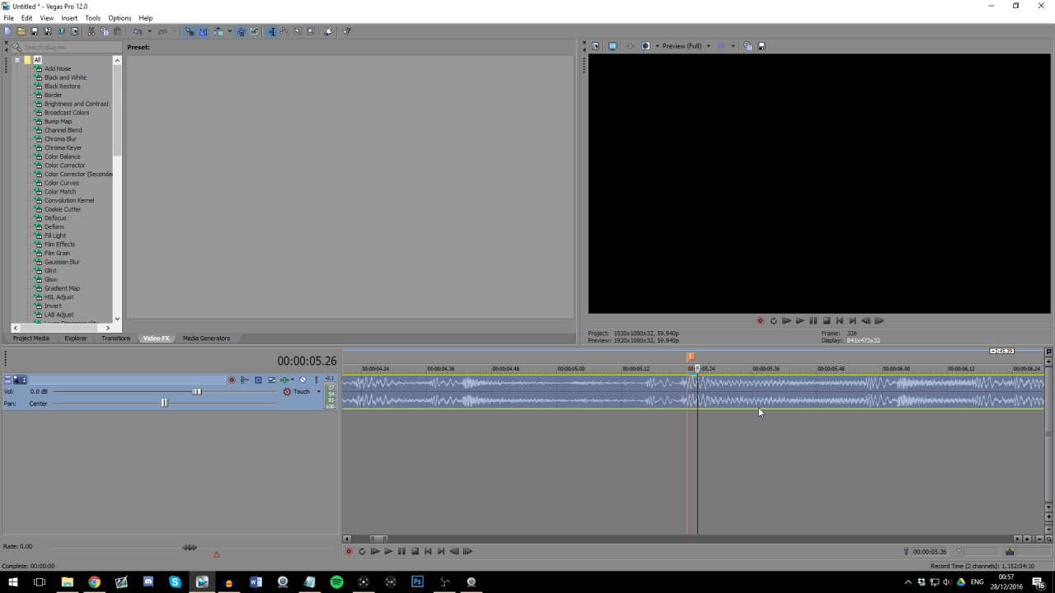
{"action": "scroll", "coordinate": [693, 390], "scroll_direction": "up", "scroll_amount": 2}
{"action": "left_click", "coordinate": [686, 385]}
{"action": "scroll", "coordinate": [686, 385], "scroll_direction": "down", "scroll_amount": 8}
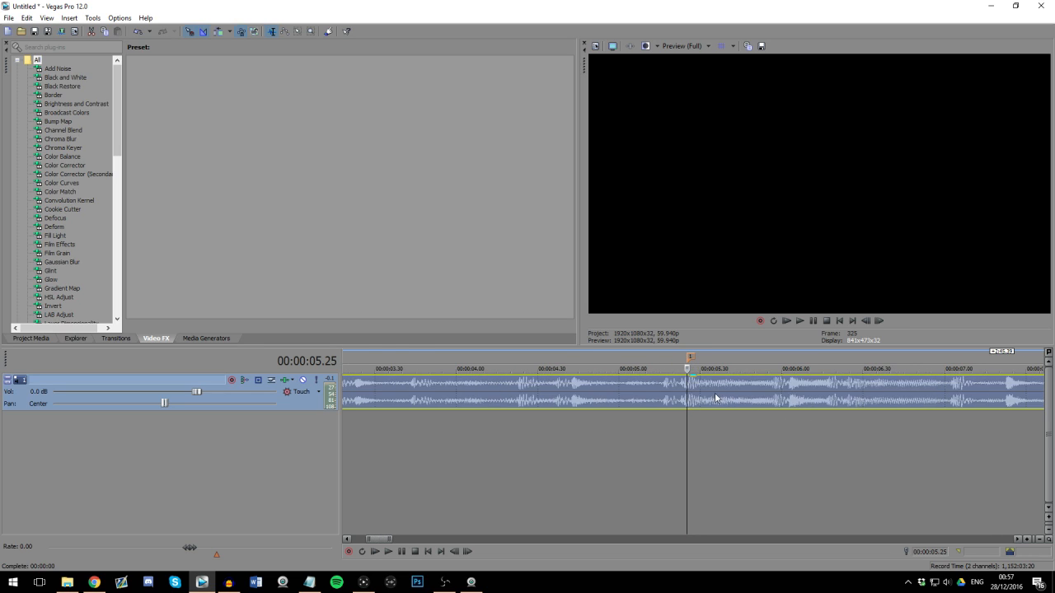
{"action": "left_click", "coordinate": [670, 397]}
{"action": "scroll", "coordinate": [681, 398], "scroll_direction": "up", "scroll_amount": 8}
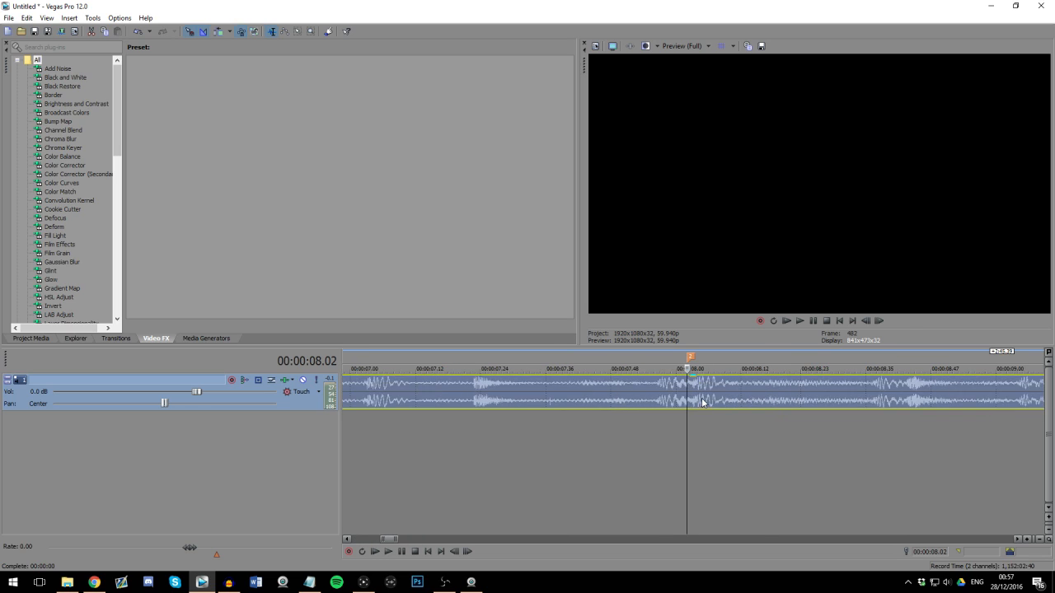
{"action": "left_click", "coordinate": [706, 394]}
{"action": "scroll", "coordinate": [689, 394], "scroll_direction": "down", "scroll_amount": 6}
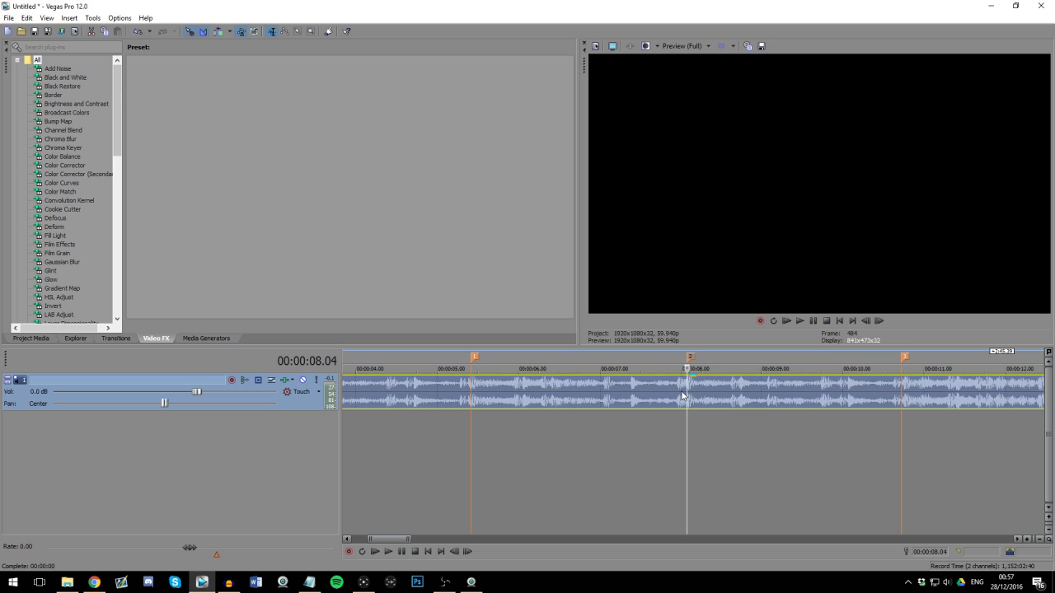
{"action": "scroll", "coordinate": [700, 393], "scroll_direction": "up", "scroll_amount": 3}
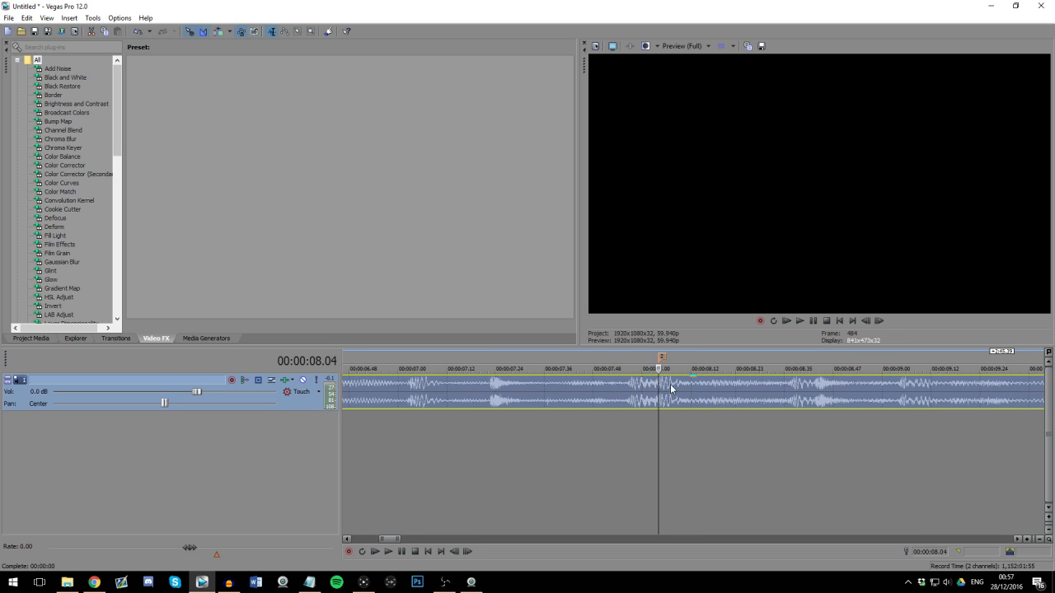
{"action": "scroll", "coordinate": [701, 384], "scroll_direction": "down", "scroll_amount": 3}
{"action": "left_click", "coordinate": [541, 387]}
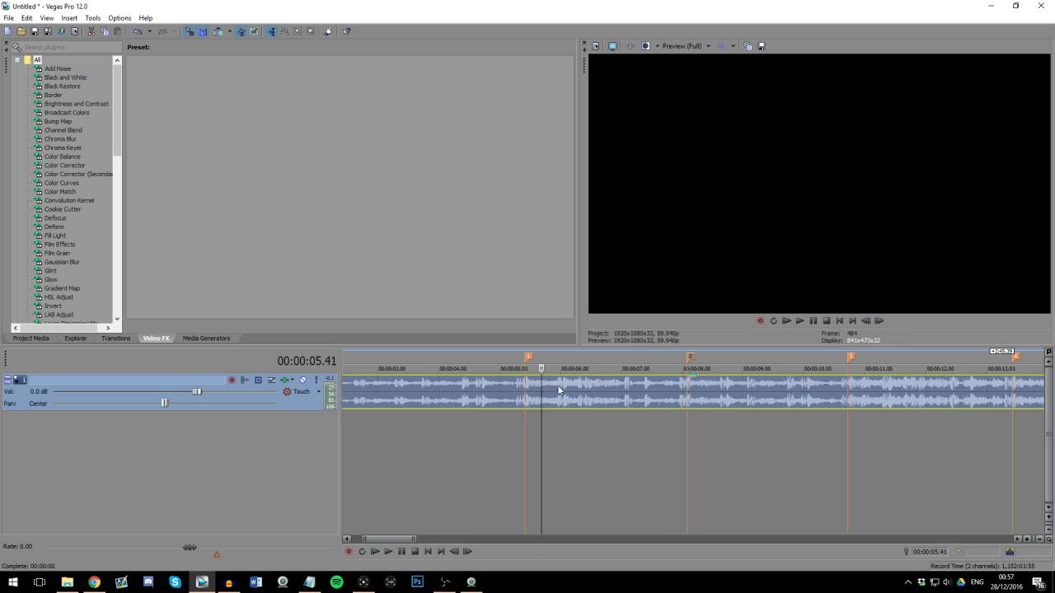
{"action": "left_click", "coordinate": [847, 386]}
{"action": "scroll", "coordinate": [846, 387], "scroll_direction": "up", "scroll_amount": 3}
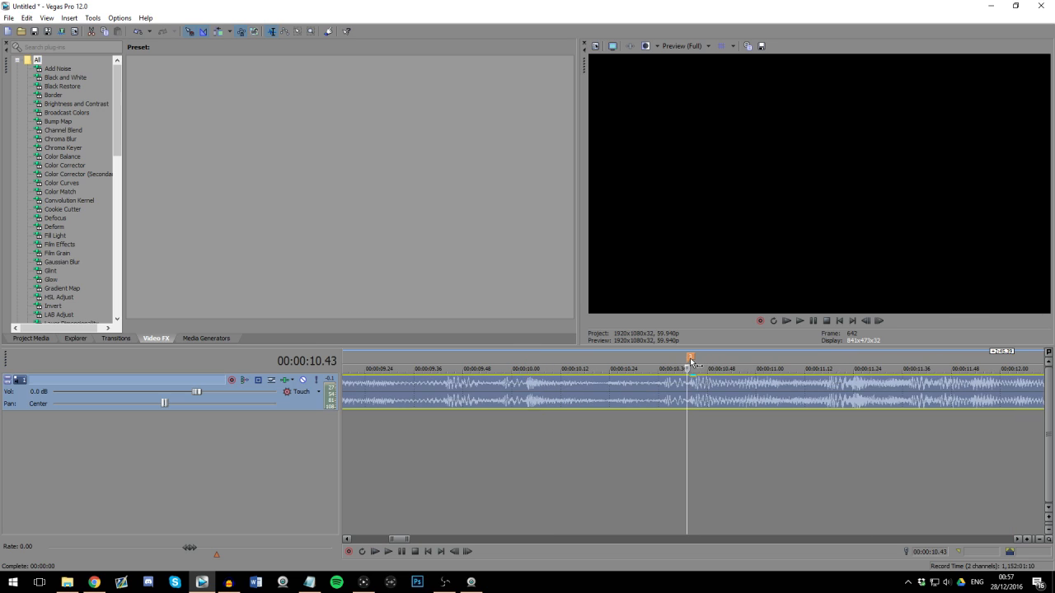
{"action": "scroll", "coordinate": [577, 387], "scroll_direction": "down", "scroll_amount": 5}
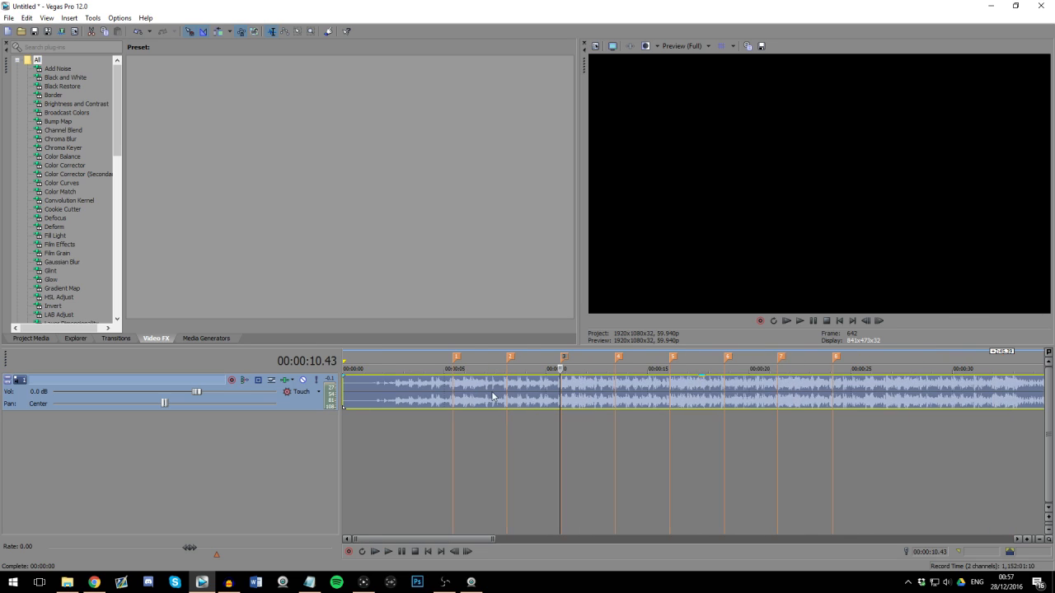
Step: Compare the stretch between the first and second markers and play the music from just before the first marker
{"action": "left_click", "coordinate": [455, 394]}
{"action": "scroll", "coordinate": [674, 388], "scroll_direction": "up", "scroll_amount": 3}
{"action": "left_click", "coordinate": [674, 385]}
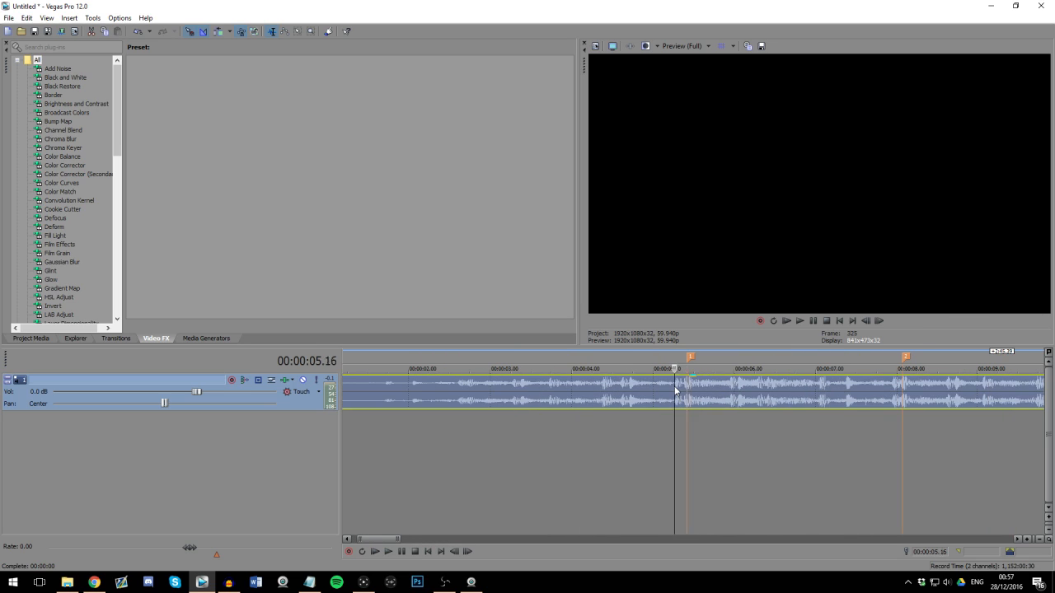
{"action": "left_click", "coordinate": [909, 389]}
{"action": "left_click", "coordinate": [682, 393]}
{"action": "left_click", "coordinate": [850, 395]}
{"action": "left_click", "coordinate": [663, 389]}
{"action": "key", "text": "space"}
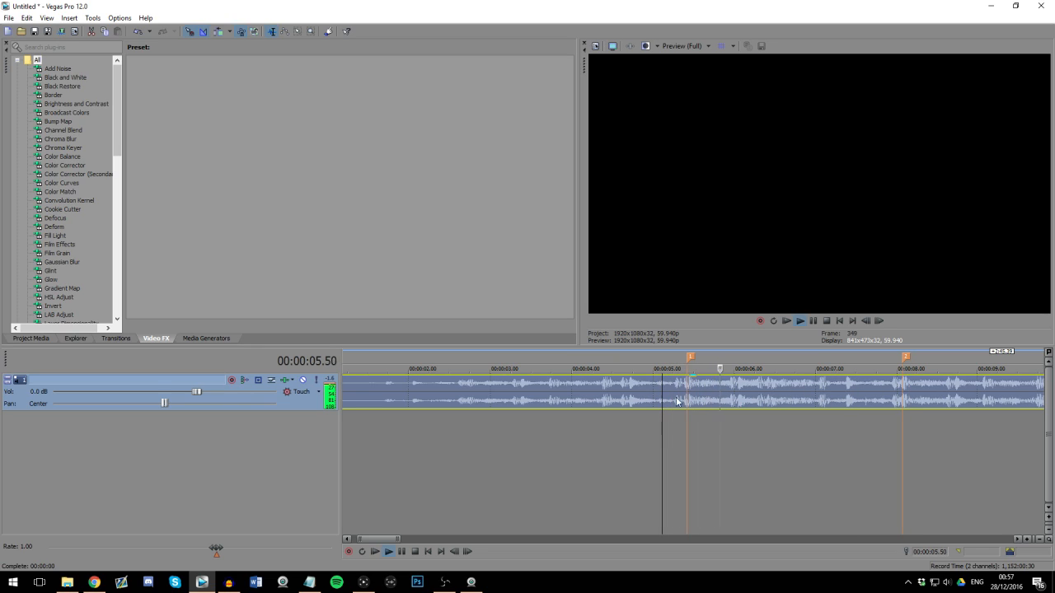
{"action": "left_click", "coordinate": [735, 384]}
{"action": "key", "text": "space"}
Step: Locate the secondary beat just after the first marker in the waveform and place a marker on it at about 6 seconds
{"action": "scroll", "coordinate": [709, 392], "scroll_direction": "up", "scroll_amount": 4}
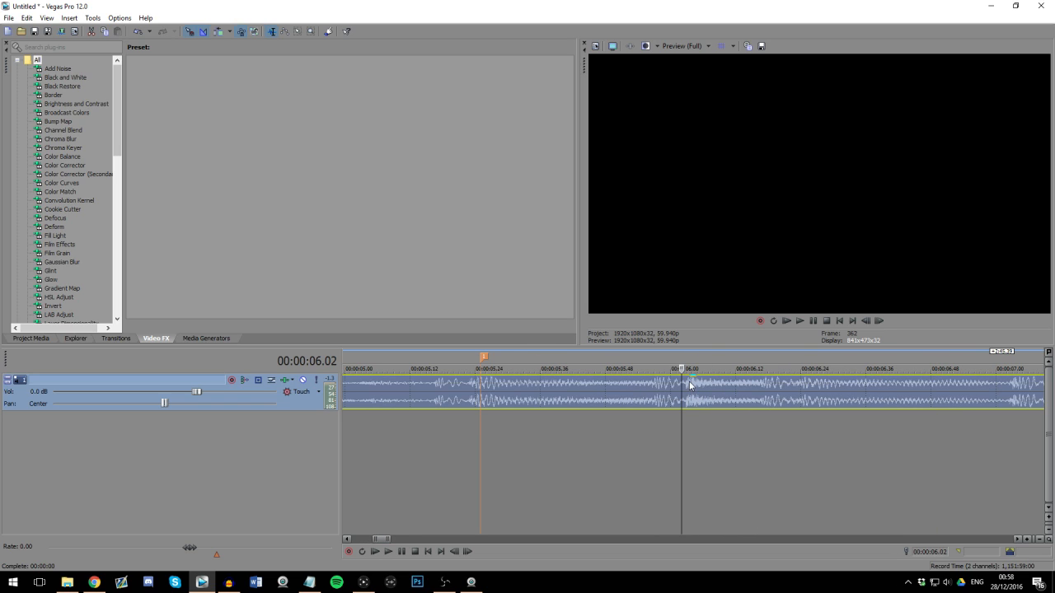
{"action": "scroll", "coordinate": [697, 387], "scroll_direction": "down", "scroll_amount": 2}
{"action": "scroll", "coordinate": [701, 396], "scroll_direction": "up", "scroll_amount": 2}
{"action": "left_click", "coordinate": [690, 390]}
{"action": "scroll", "coordinate": [678, 398], "scroll_direction": "down", "scroll_amount": 2}
{"action": "scroll", "coordinate": [671, 397], "scroll_direction": "up", "scroll_amount": 3}
{"action": "left_click", "coordinate": [674, 389]}
{"action": "scroll", "coordinate": [658, 387], "scroll_direction": "down", "scroll_amount": 2}
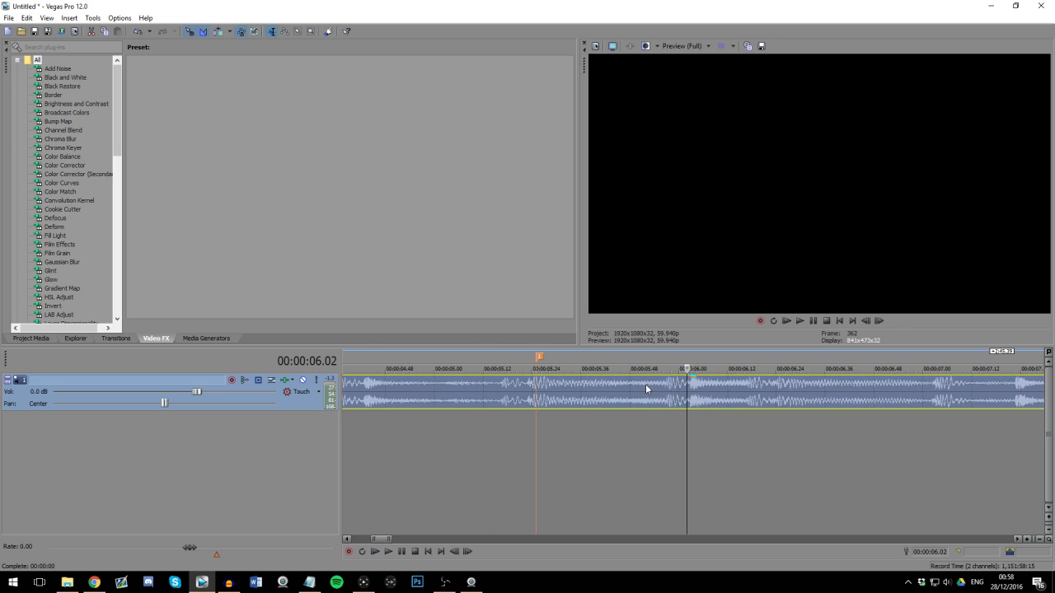
{"action": "left_click", "coordinate": [696, 389]}
{"action": "scroll", "coordinate": [692, 389], "scroll_direction": "up", "scroll_amount": 3}
{"action": "key", "text": "m"}
{"action": "scroll", "coordinate": [684, 388], "scroll_direction": "down", "scroll_amount": 5}
Step: Play the music from about 5.2 seconds, drop markers on the secondary beats about 1.3 seconds apart until about 15.4 seconds, and stop playback
{"action": "left_click", "coordinate": [849, 387]}
{"action": "scroll", "coordinate": [849, 387], "scroll_direction": "down", "scroll_amount": 2}
{"action": "left_click", "coordinate": [507, 381]}
{"action": "scroll", "coordinate": [673, 420], "scroll_direction": "up", "scroll_amount": 3}
{"action": "key", "text": "space"}
{"action": "scroll", "coordinate": [679, 421], "scroll_direction": "down", "scroll_amount": 3}
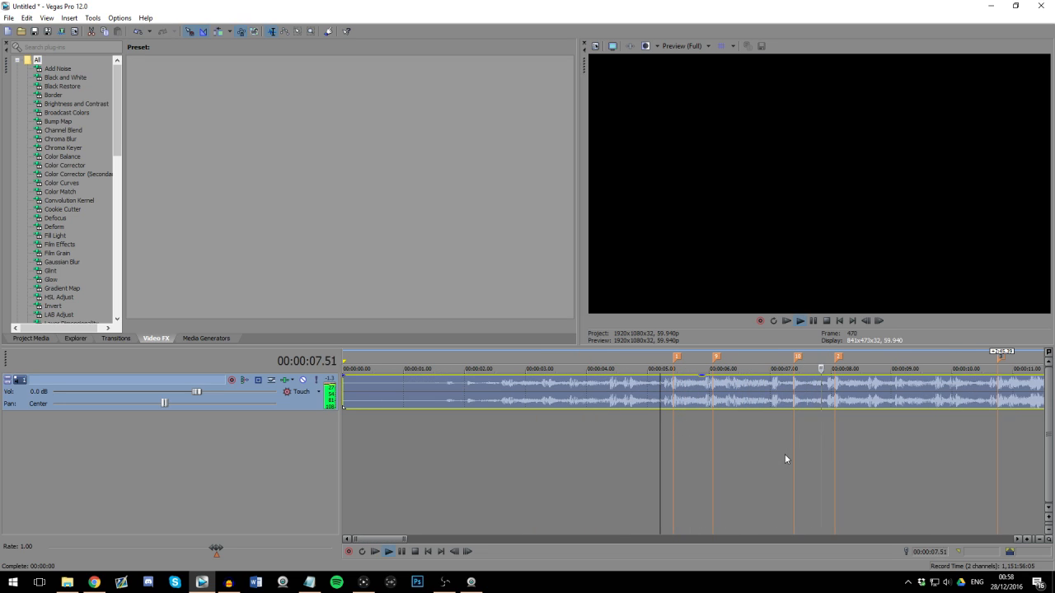
{"action": "key", "text": "m"}
{"action": "key", "text": "m"}
{"action": "scroll", "coordinate": [831, 453], "scroll_direction": "down", "scroll_amount": 2}
{"action": "key", "text": "m"}
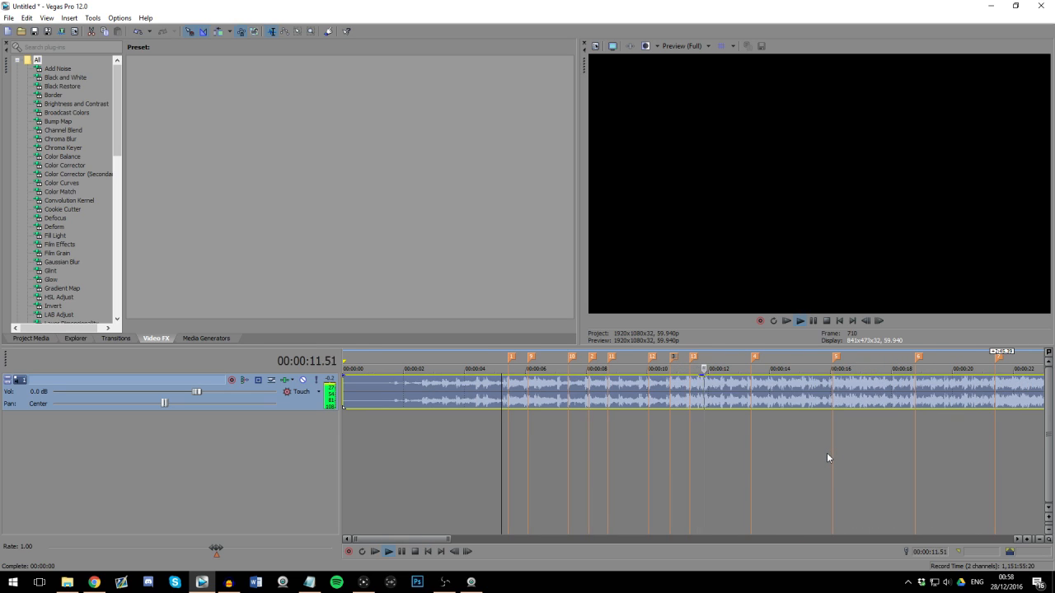
{"action": "key", "text": "m"}
{"action": "key", "text": "m"}
{"action": "key", "text": "m"}
{"action": "key", "text": "Return"}
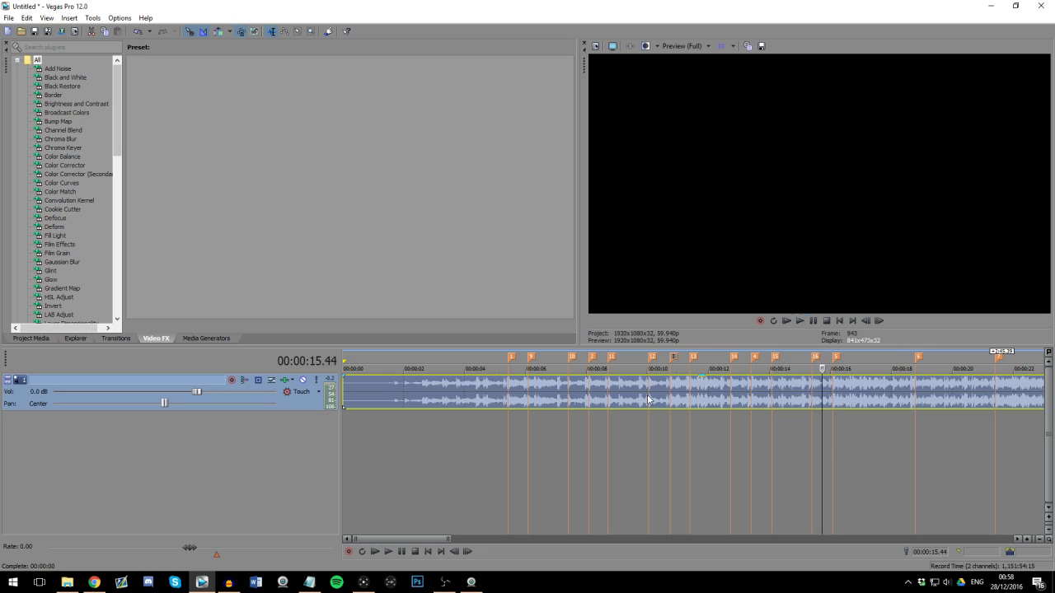
Step: Check the secondary beat markers against the waveform by placing the playhead on several of them
{"action": "left_click", "coordinate": [647, 394]}
{"action": "scroll", "coordinate": [659, 394], "scroll_direction": "down", "scroll_amount": 2}
{"action": "scroll", "coordinate": [478, 394], "scroll_direction": "up", "scroll_amount": 2}
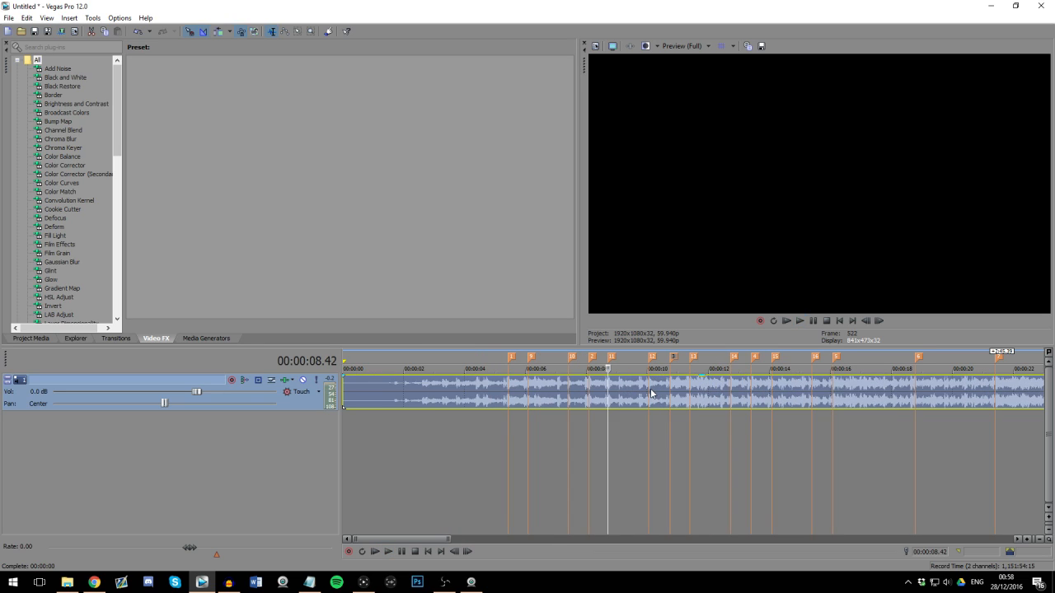
{"action": "left_click", "coordinate": [531, 394]}
{"action": "scroll", "coordinate": [566, 416], "scroll_direction": "down", "scroll_amount": 2}
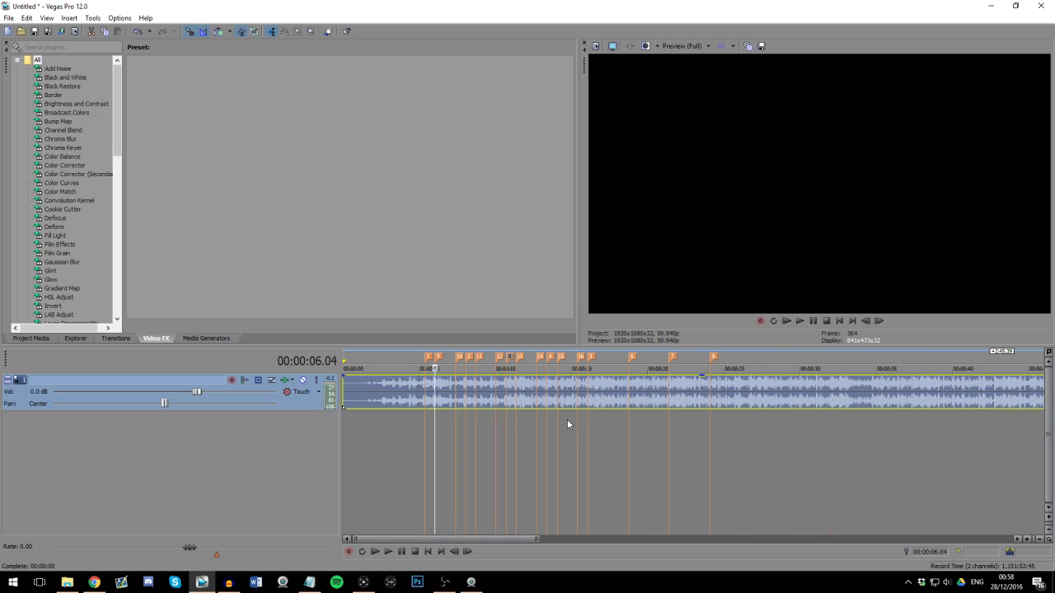
{"action": "right_click", "coordinate": [279, 444]}
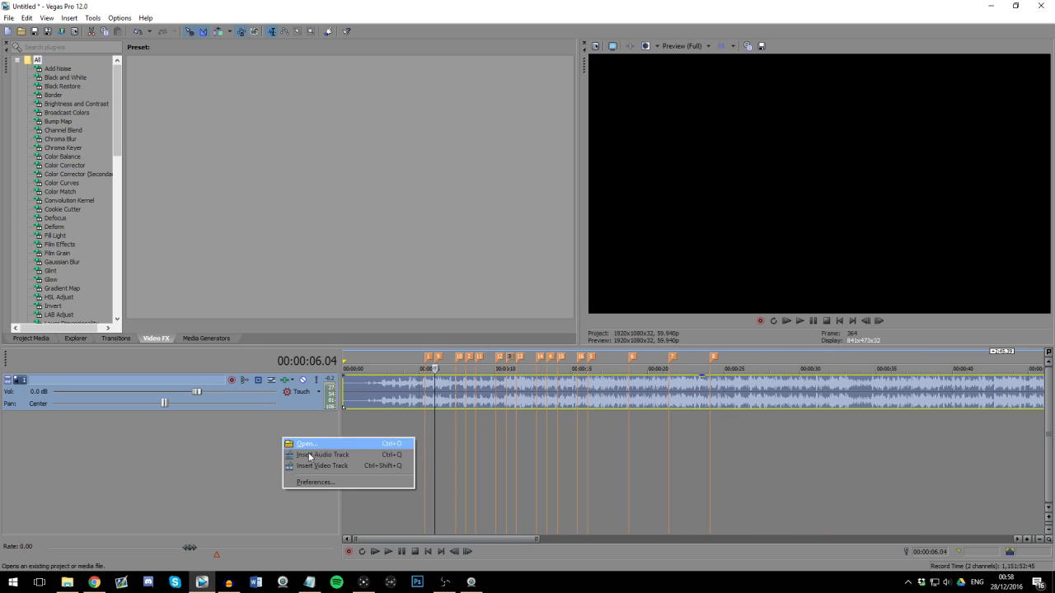
{"action": "left_click", "coordinate": [465, 422]}
{"action": "right_click", "coordinate": [322, 429]}
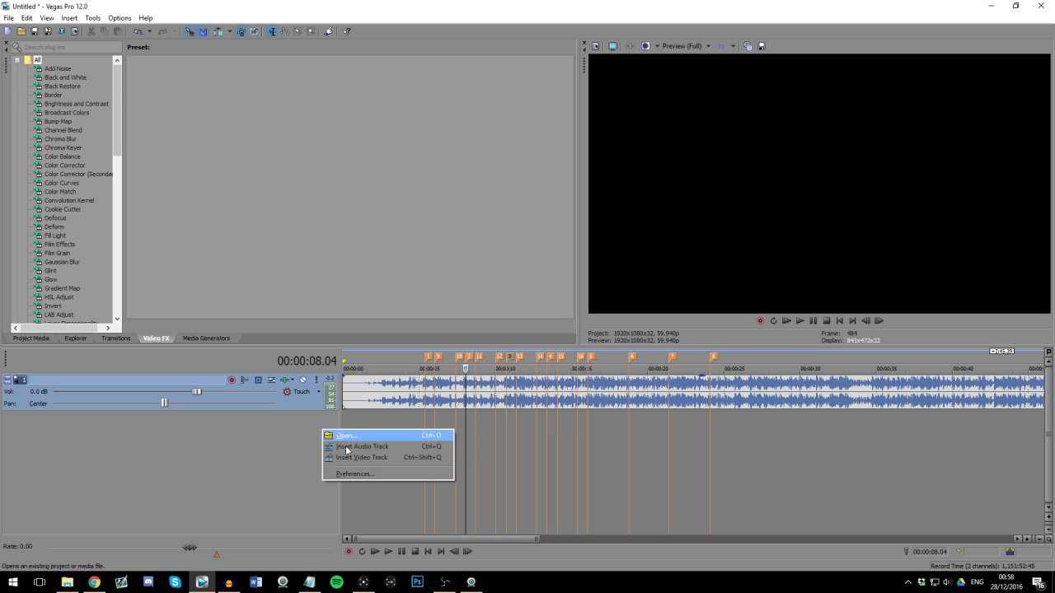
{"action": "left_click", "coordinate": [567, 472]}
Step: Import the six MP4 gameplay clips from File Explorer into the project media, leaving out the PNG image
{"action": "left_click", "coordinate": [71, 585]}
{"action": "left_click_drag", "start_coordinate": [245, 184], "coordinate": [605, 143]}
{"action": "left_click_drag", "start_coordinate": [246, 143], "coordinate": [268, 153]}
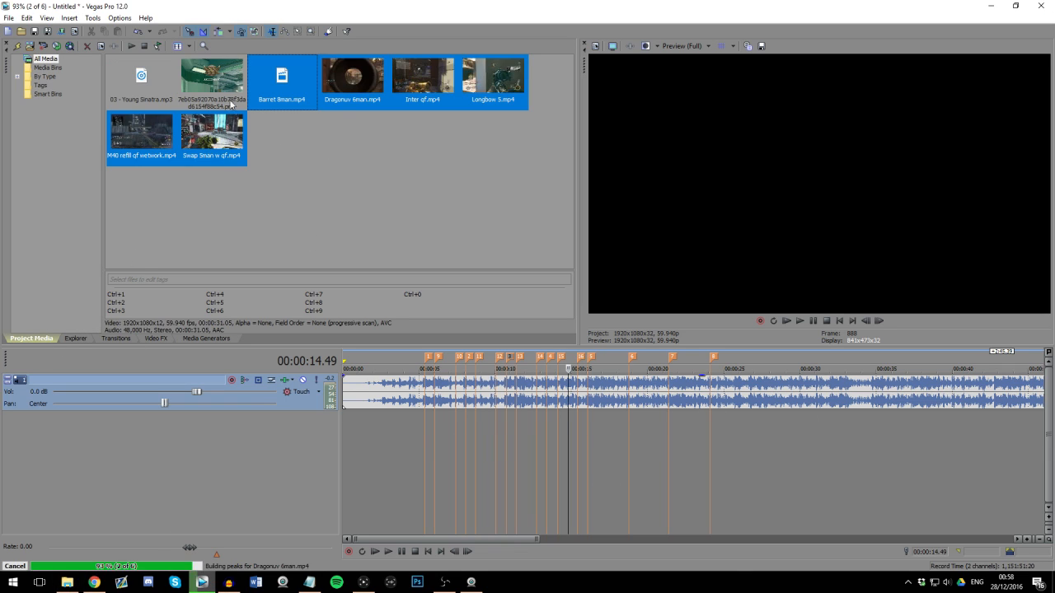
Step: Place M40 refill qf wetwork.mp4 on new tracks below the music, starting at about 4.5 seconds, and disable resampling on its video
{"action": "left_click", "coordinate": [474, 392]}
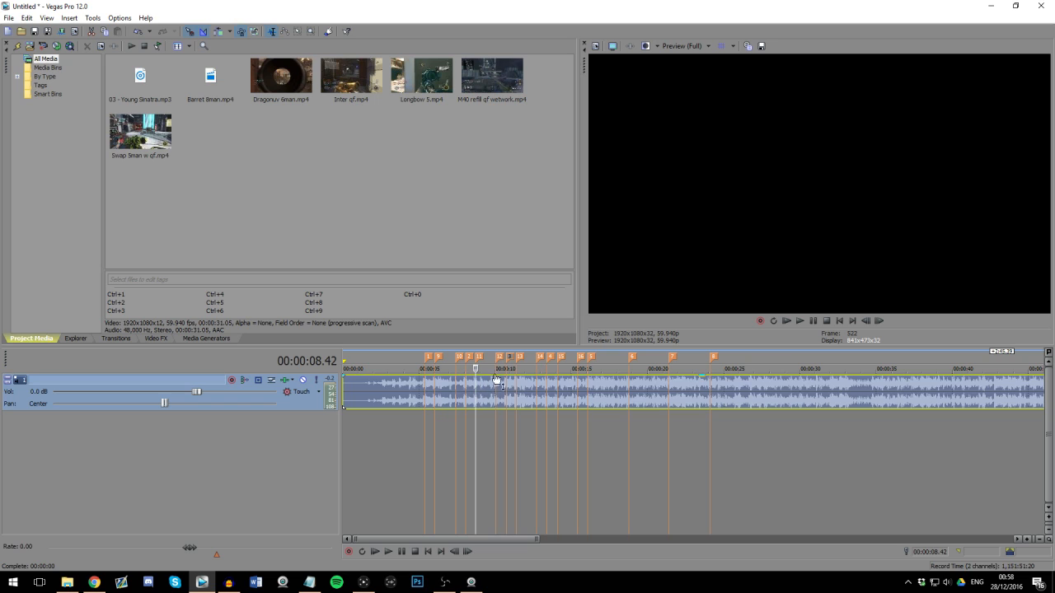
{"action": "left_click_drag", "start_coordinate": [497, 84], "coordinate": [416, 429]}
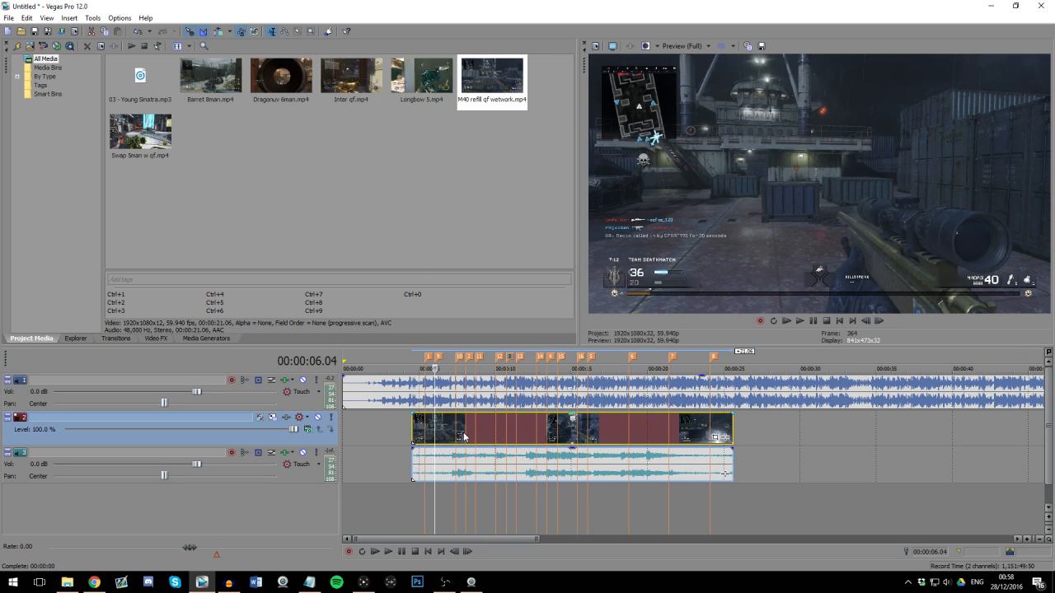
{"action": "right_click", "coordinate": [461, 432]}
{"action": "mouse_move", "coordinate": [502, 339]}
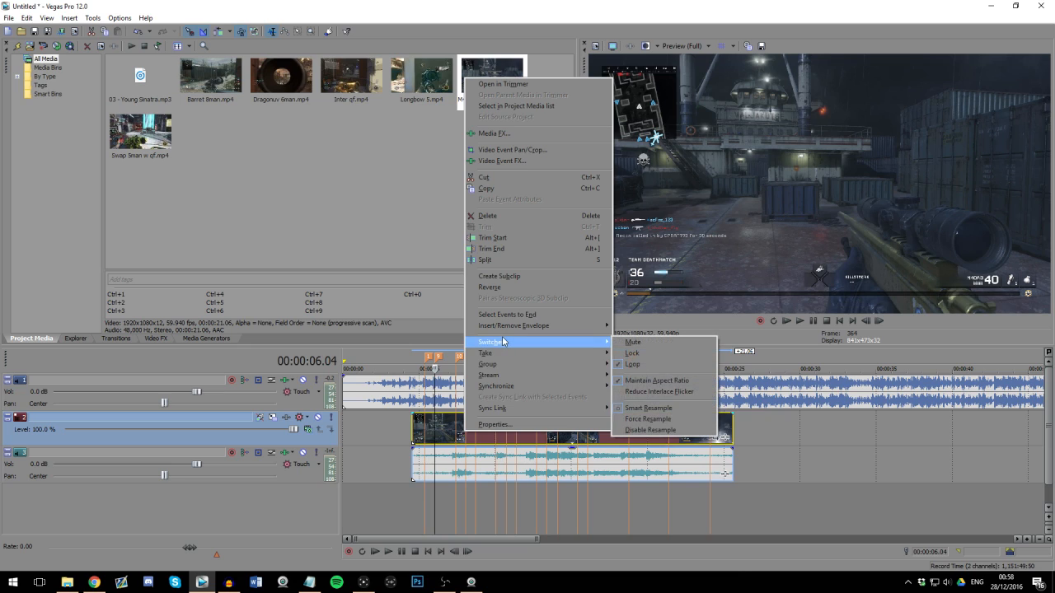
{"action": "left_click", "coordinate": [642, 431]}
{"action": "left_click", "coordinate": [485, 441]}
Step: Try slowing the gameplay clip to about 33.5 seconds and compare its Best (Full) preview with resampling enabled and disabled
{"action": "scroll", "coordinate": [566, 435], "scroll_direction": "up", "scroll_amount": 3}
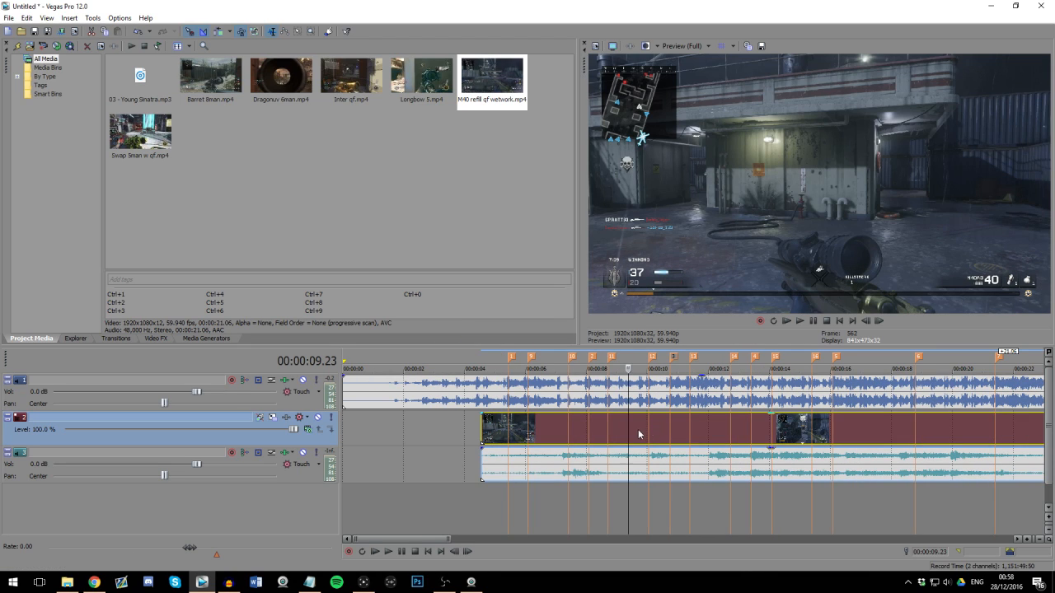
{"action": "scroll", "coordinate": [687, 437], "scroll_direction": "down", "scroll_amount": 3}
{"action": "scroll", "coordinate": [672, 441], "scroll_direction": "up", "scroll_amount": 3}
{"action": "right_click", "coordinate": [611, 436]}
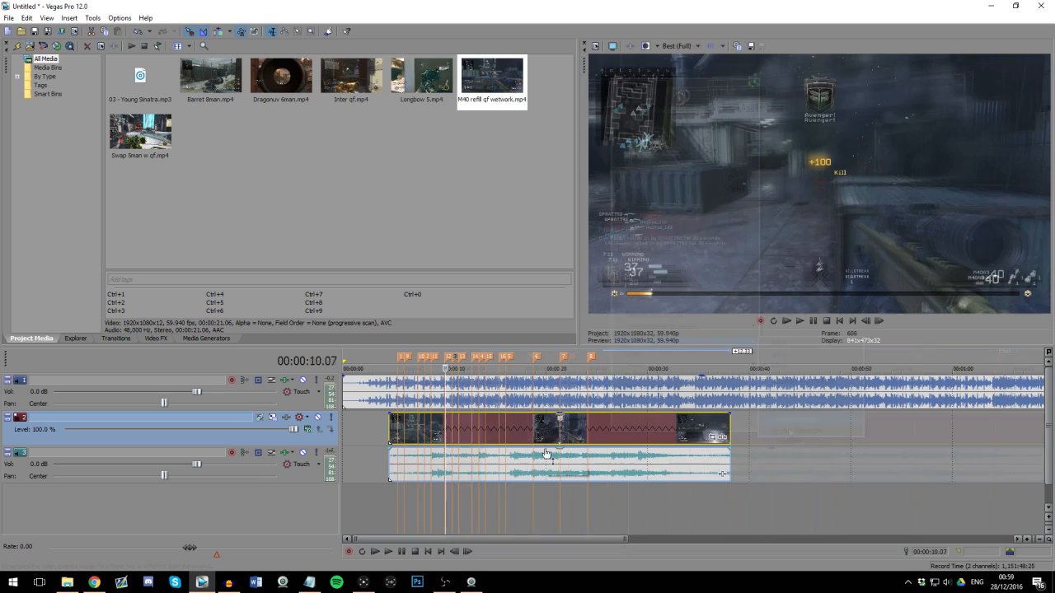
{"action": "scroll", "coordinate": [580, 436], "scroll_direction": "up", "scroll_amount": 1}
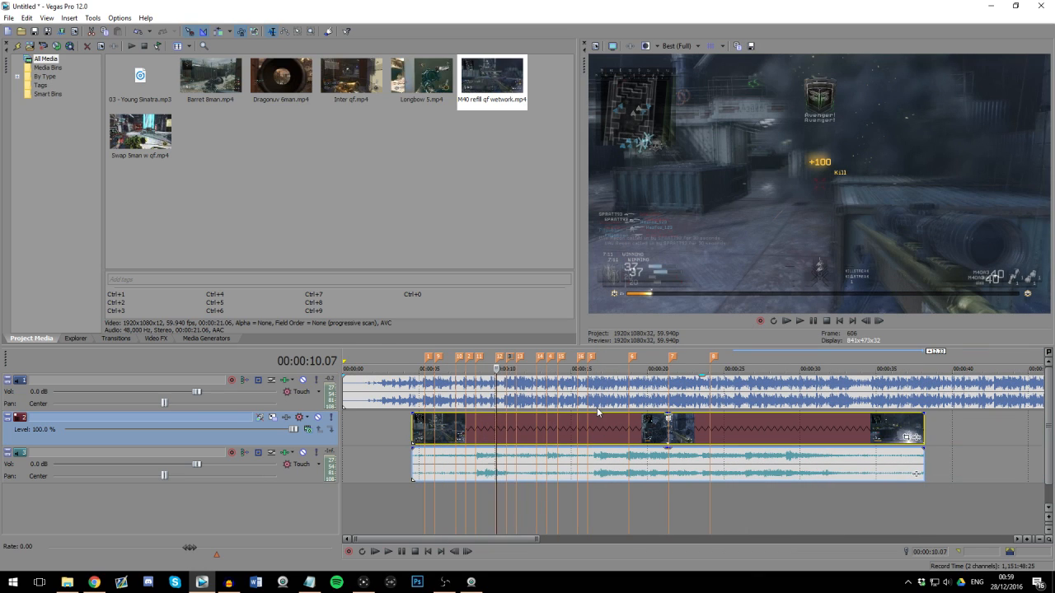
{"action": "right_click", "coordinate": [521, 425]}
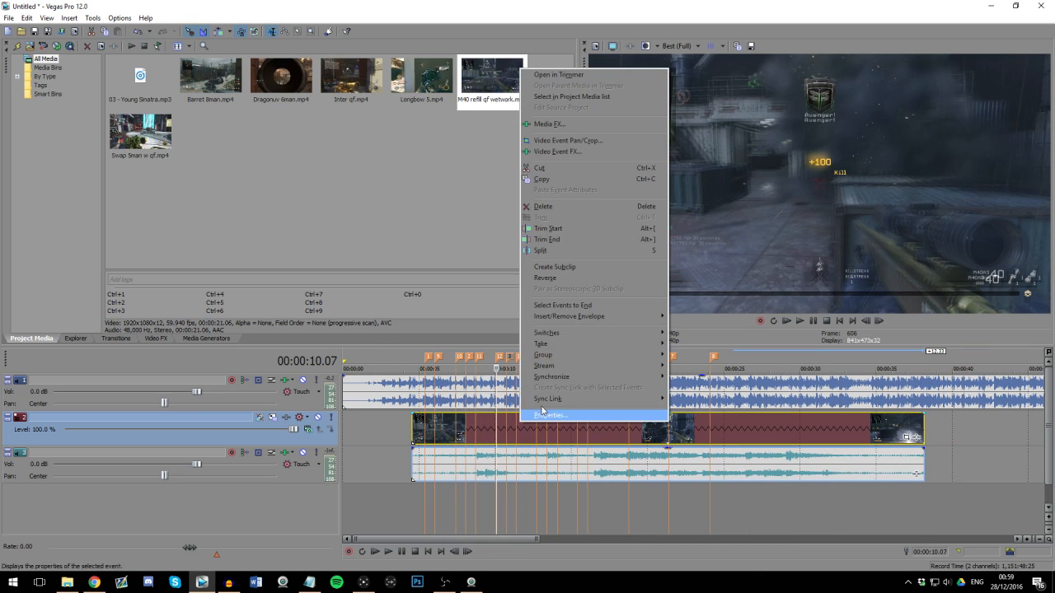
{"action": "mouse_move", "coordinate": [573, 332]}
{"action": "left_click", "coordinate": [715, 421]}
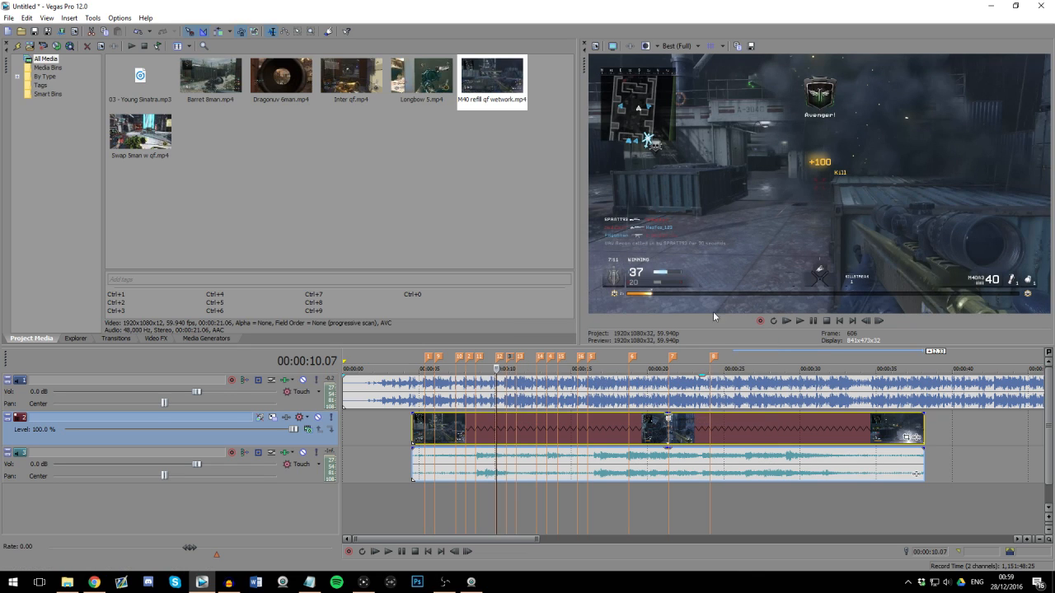
{"action": "left_click", "coordinate": [686, 47]}
{"action": "left_click", "coordinate": [774, 132]}
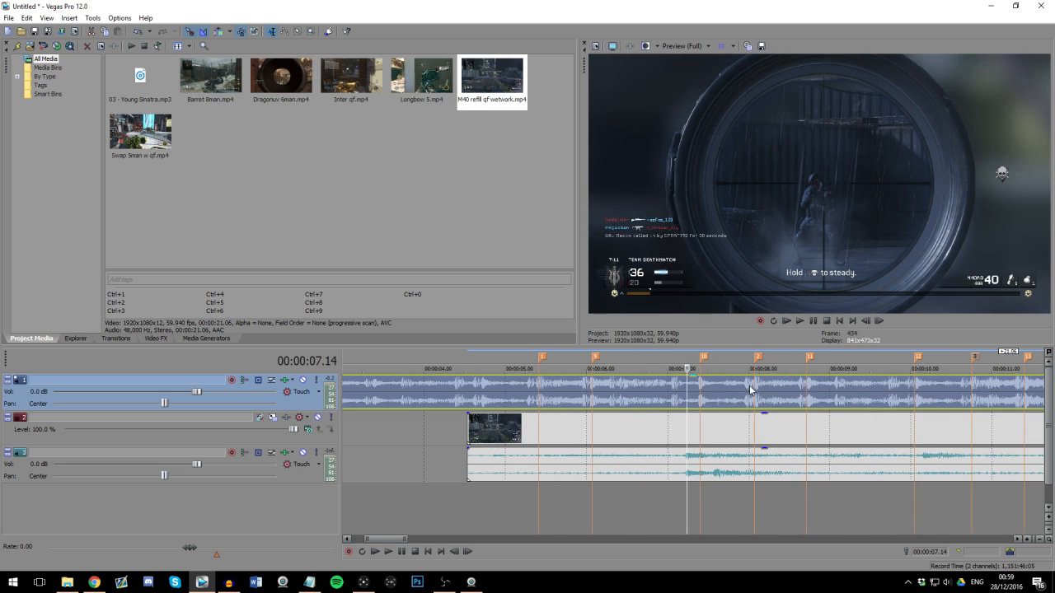
Step: Rename the third main beat marker, at about 10.7 seconds, to "start"
{"action": "left_click", "coordinate": [552, 397]}
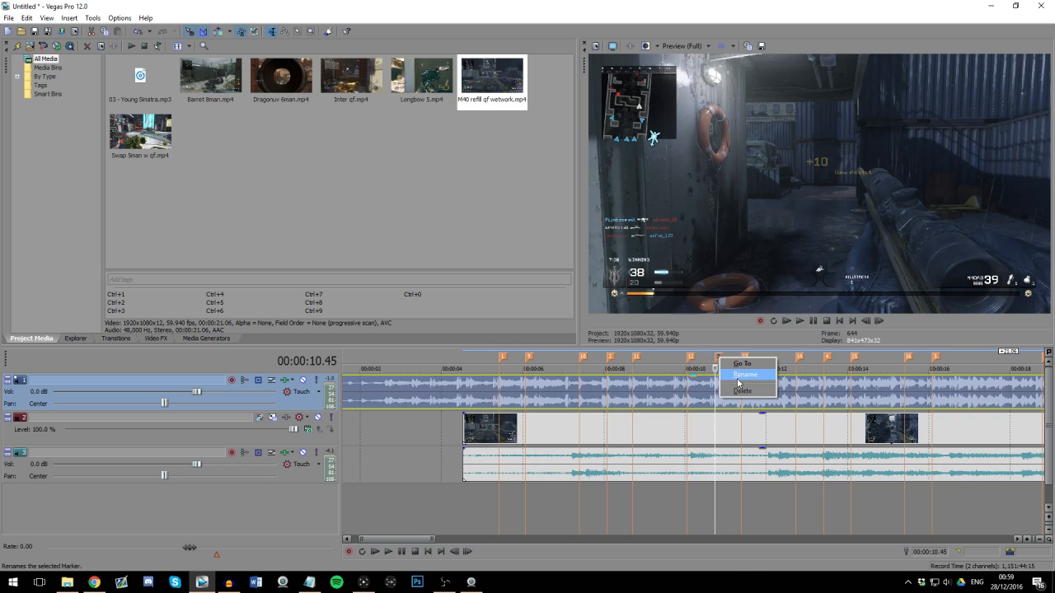
{"action": "double_click", "coordinate": [718, 359]}
{"action": "key", "text": "Return"}
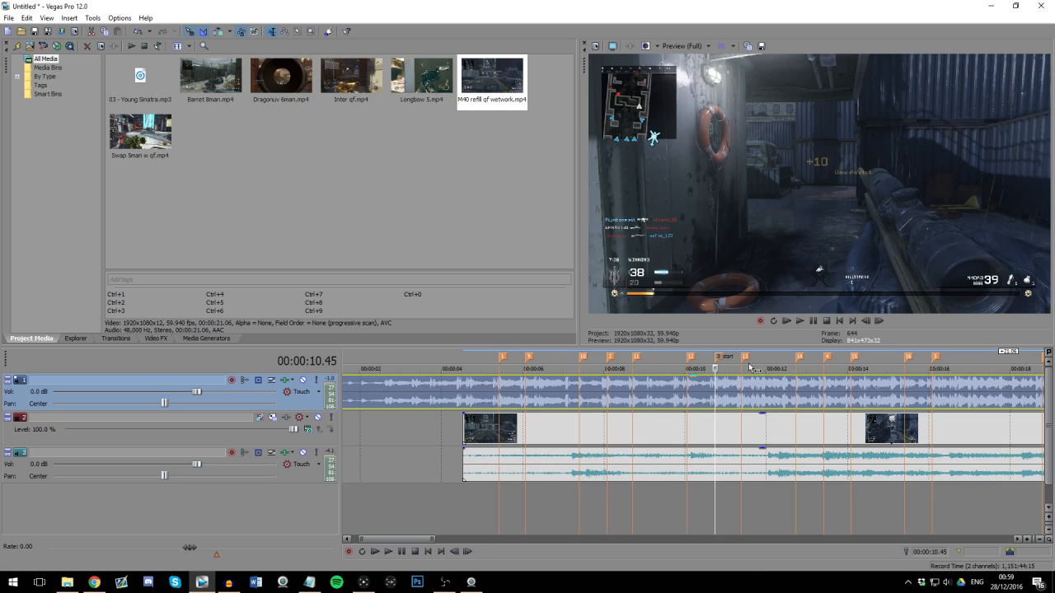
Step: Shift the gameplay clip with its audio along the timeline so it begins at about 6.5 seconds
{"action": "left_click", "coordinate": [783, 442]}
{"action": "scroll", "coordinate": [680, 440], "scroll_direction": "down", "scroll_amount": 3}
{"action": "scroll", "coordinate": [605, 440], "scroll_direction": "up", "scroll_amount": 2}
{"action": "left_click_drag", "start_coordinate": [659, 432], "coordinate": [597, 428]}
{"action": "left_click", "coordinate": [567, 426]}
{"action": "left_click_drag", "start_coordinate": [384, 428], "coordinate": [539, 429]}
{"action": "left_click_drag", "start_coordinate": [632, 435], "coordinate": [601, 437]}
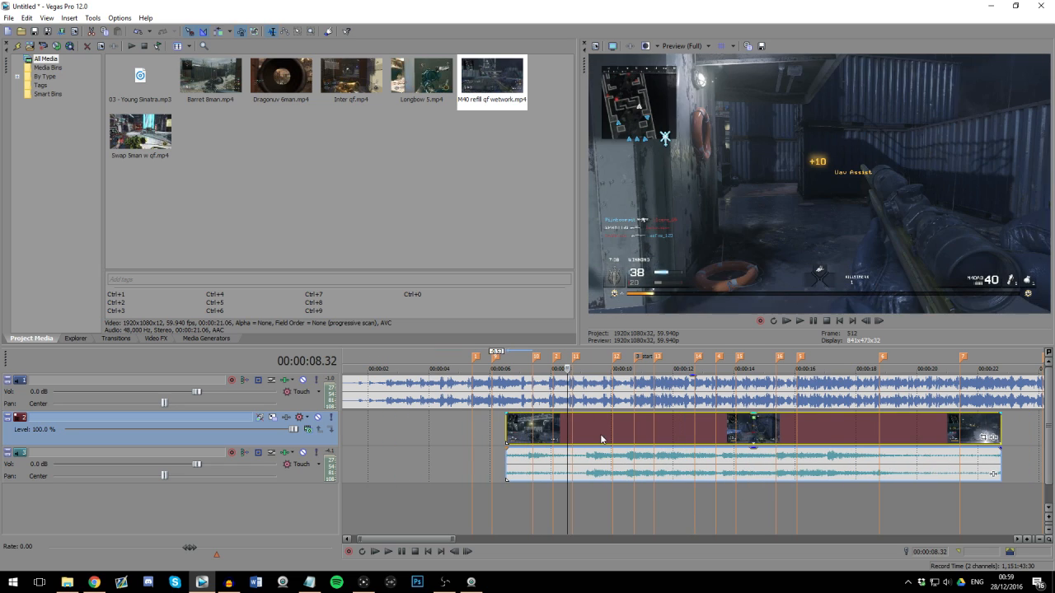
Step: Nudge the gameplay clip so its sniper shot falls close to the "start" marker
{"action": "left_click", "coordinate": [625, 438]}
{"action": "scroll", "coordinate": [705, 441], "scroll_direction": "up", "scroll_amount": 3}
{"action": "left_click_drag", "start_coordinate": [699, 437], "coordinate": [709, 437]}
{"action": "left_click", "coordinate": [709, 438]}
{"action": "scroll", "coordinate": [705, 440], "scroll_direction": "up", "scroll_amount": 2}
{"action": "left_click", "coordinate": [700, 436]}
{"action": "scroll", "coordinate": [705, 465], "scroll_direction": "up", "scroll_amount": 2}
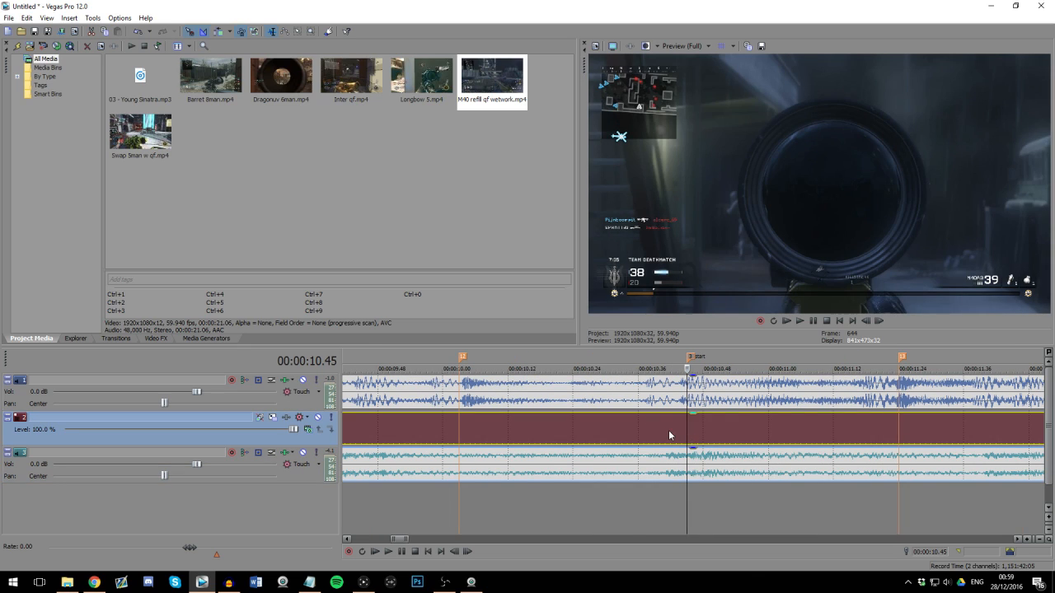
Step: Inspect the frames and clip audio just before the "start" marker, around 00:00:10.41, to find the exact moment of the shot
{"action": "left_click", "coordinate": [670, 431]}
{"action": "scroll", "coordinate": [674, 431], "scroll_direction": "down", "scroll_amount": 1}
{"action": "scroll", "coordinate": [674, 432], "scroll_direction": "up", "scroll_amount": 1}
{"action": "scroll", "coordinate": [739, 461], "scroll_direction": "up", "scroll_amount": 1}
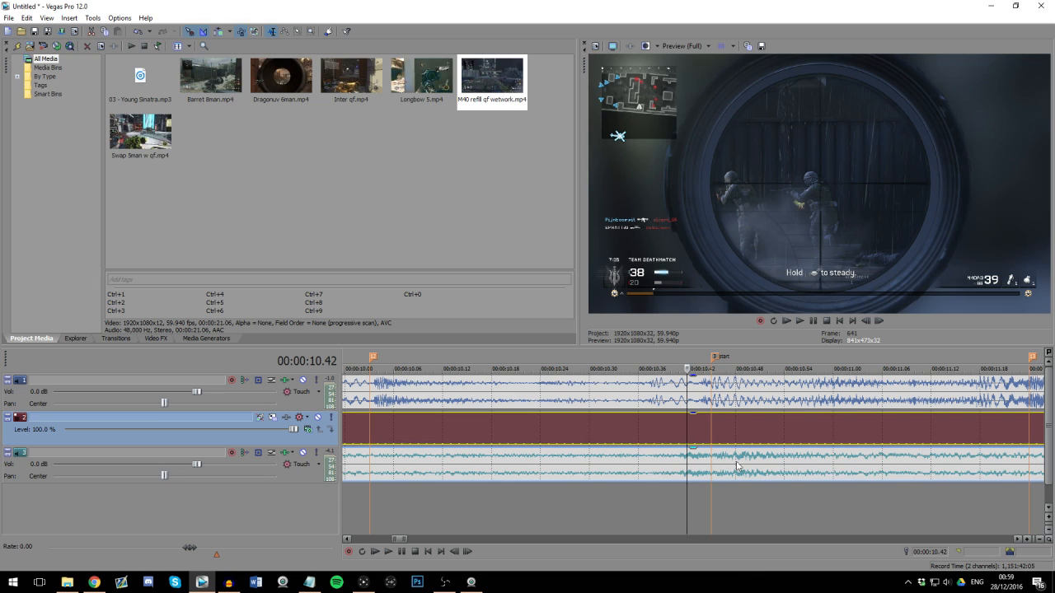
{"action": "left_click", "coordinate": [719, 468]}
{"action": "left_click", "coordinate": [683, 437]}
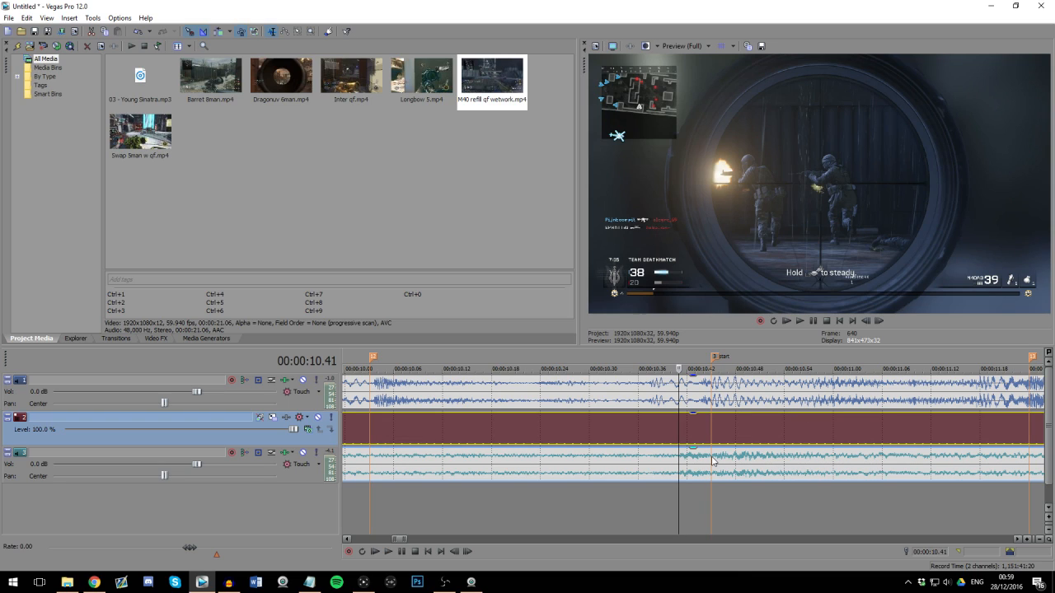
{"action": "scroll", "coordinate": [699, 437], "scroll_direction": "up", "scroll_amount": 2}
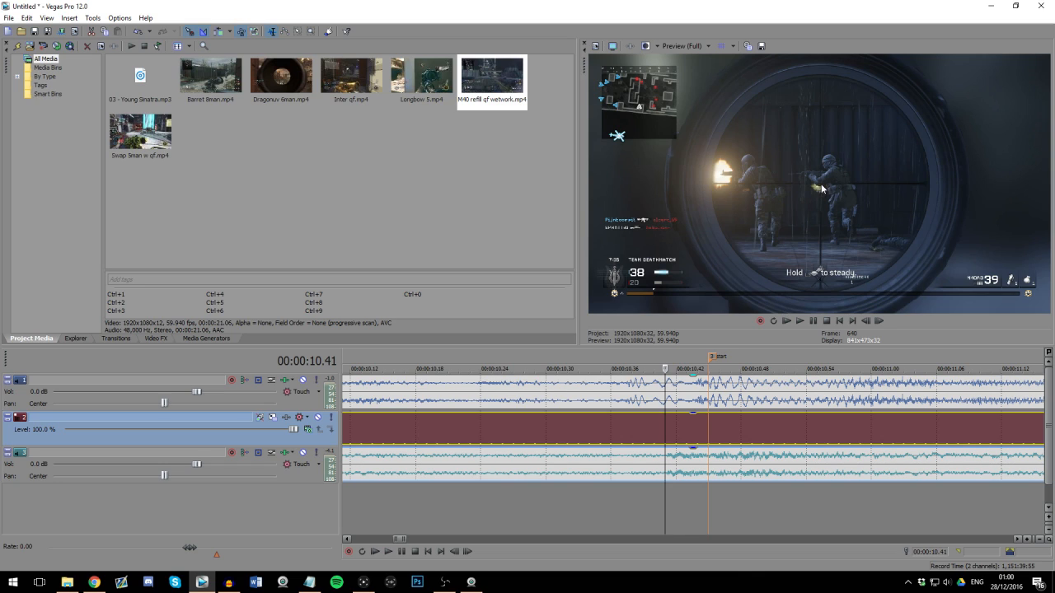
Step: Step through the clip's frames from just before the "start" marker to about 00:00:11.08
{"action": "left_click", "coordinate": [677, 442]}
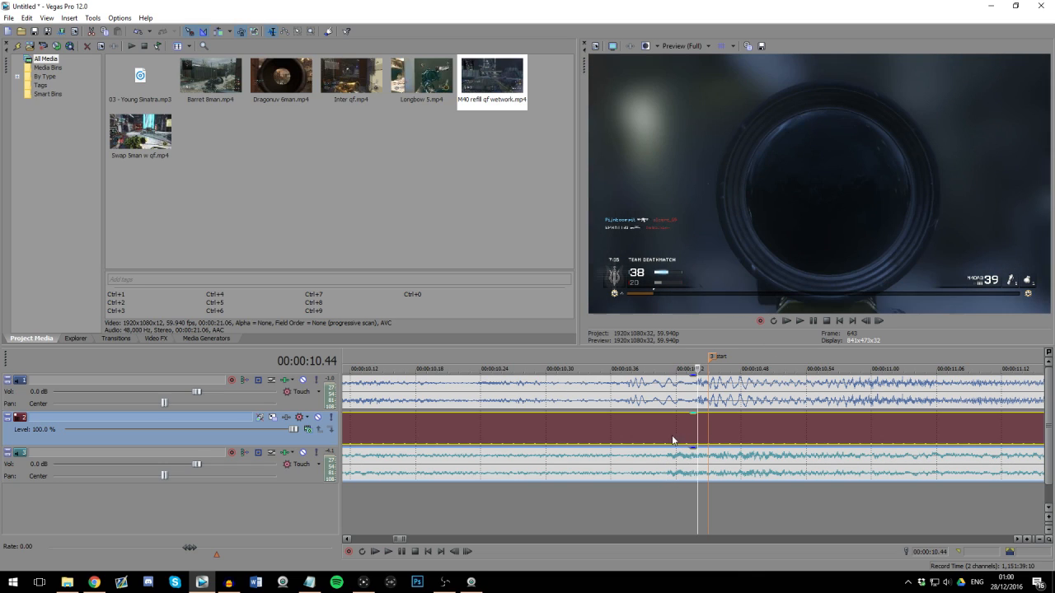
{"action": "key", "text": "Right"}
{"action": "key", "text": "Right"}
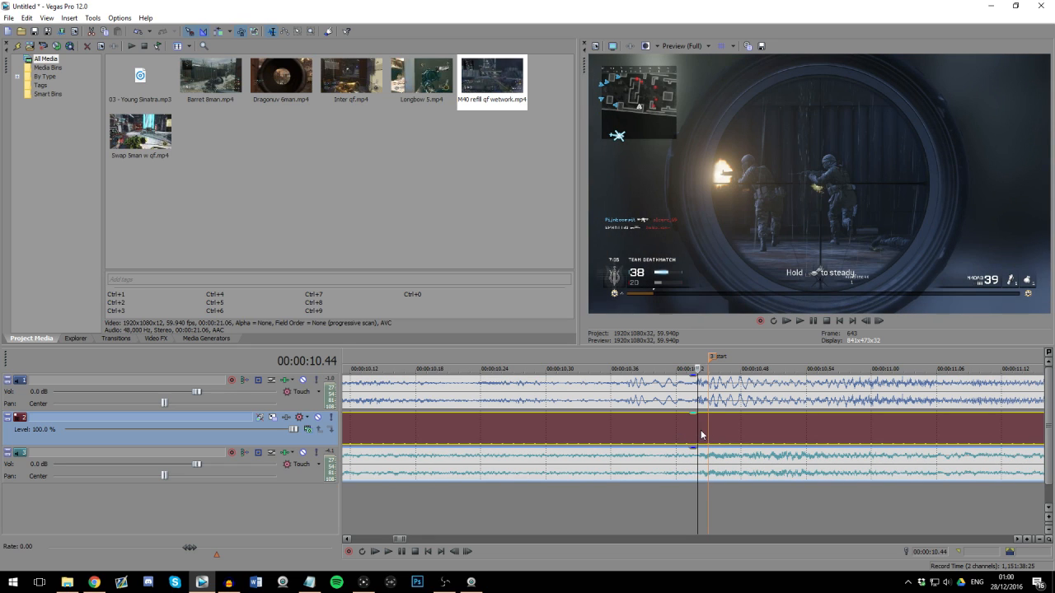
{"action": "scroll", "coordinate": [714, 429], "scroll_direction": "down", "scroll_amount": 5}
{"action": "left_click", "coordinate": [714, 428]}
{"action": "scroll", "coordinate": [723, 431], "scroll_direction": "up", "scroll_amount": 2}
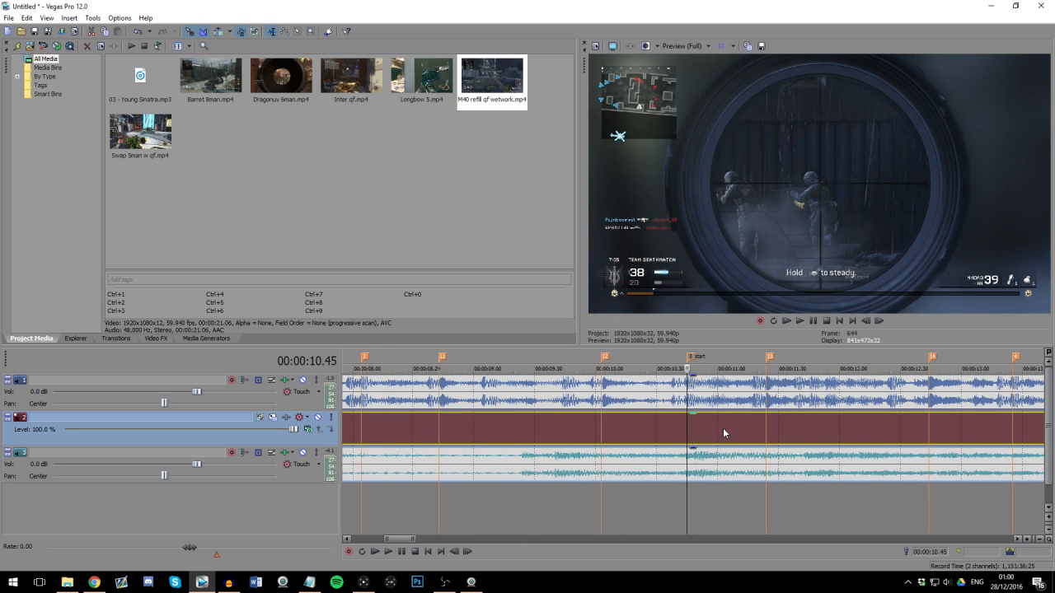
{"action": "left_click", "coordinate": [733, 443]}
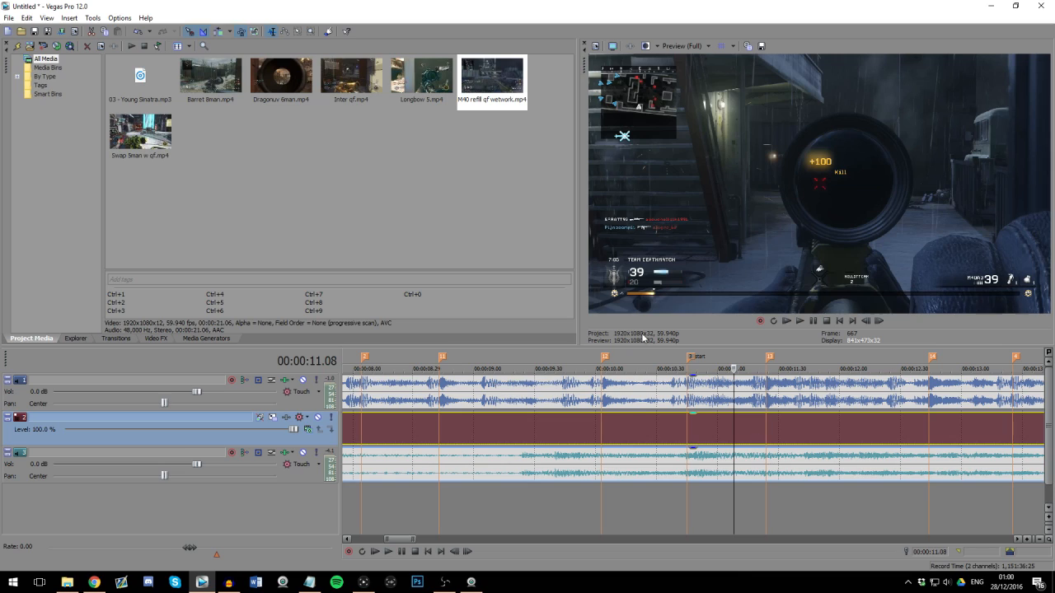
Step: Insert an Event Velocity envelope on the gameplay video clip
{"action": "left_click", "coordinate": [69, 18]}
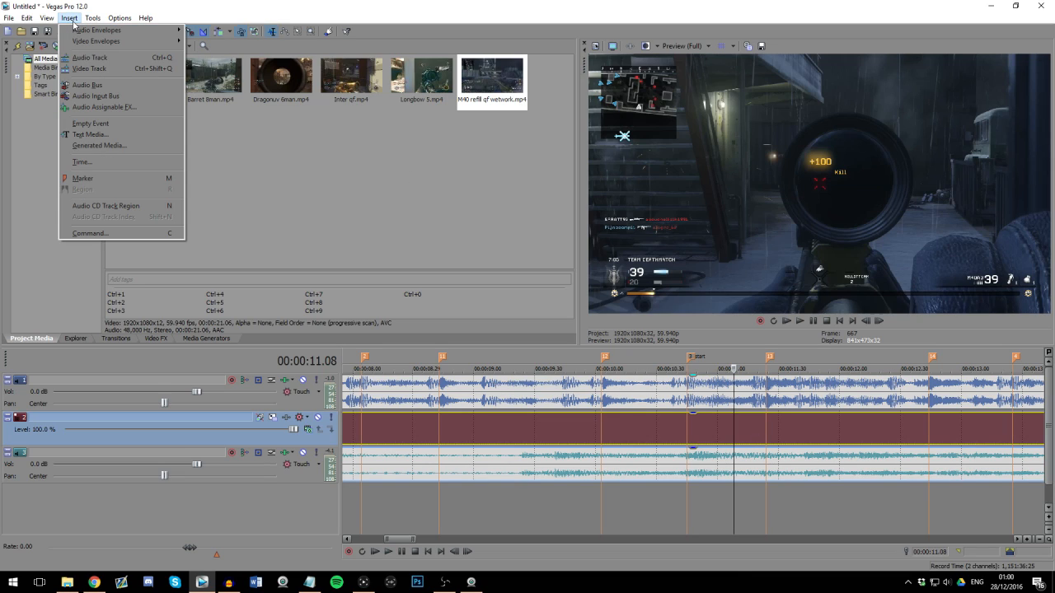
{"action": "mouse_move", "coordinate": [151, 41]}
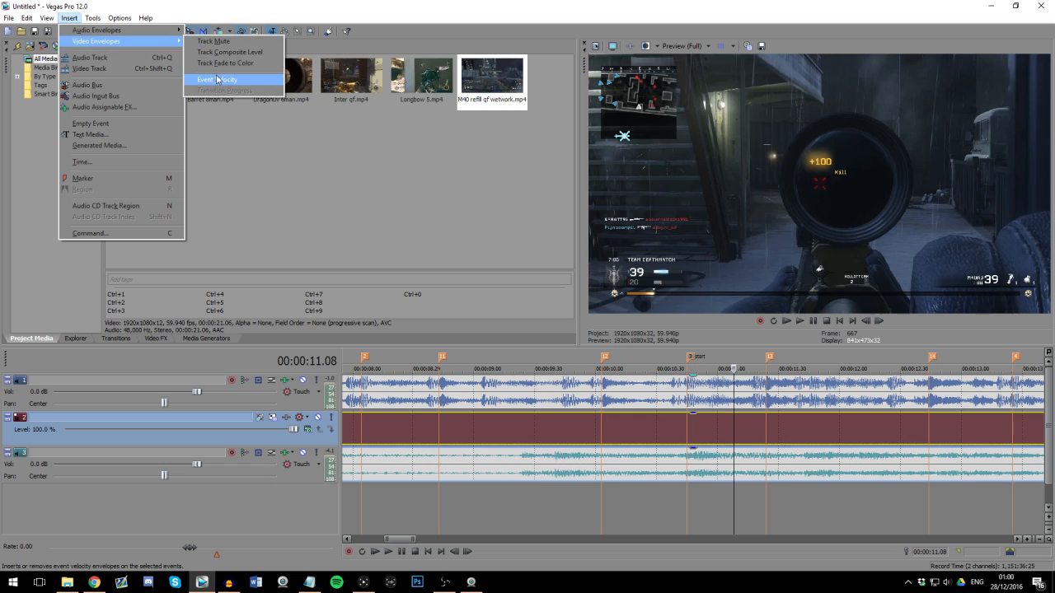
{"action": "left_click", "coordinate": [219, 80]}
Step: Add velocity points at about 00:00:11.10 and 00:00:11.18, and lower the clip's velocity from the second point onward
{"action": "scroll", "coordinate": [736, 422], "scroll_direction": "up", "scroll_amount": 2}
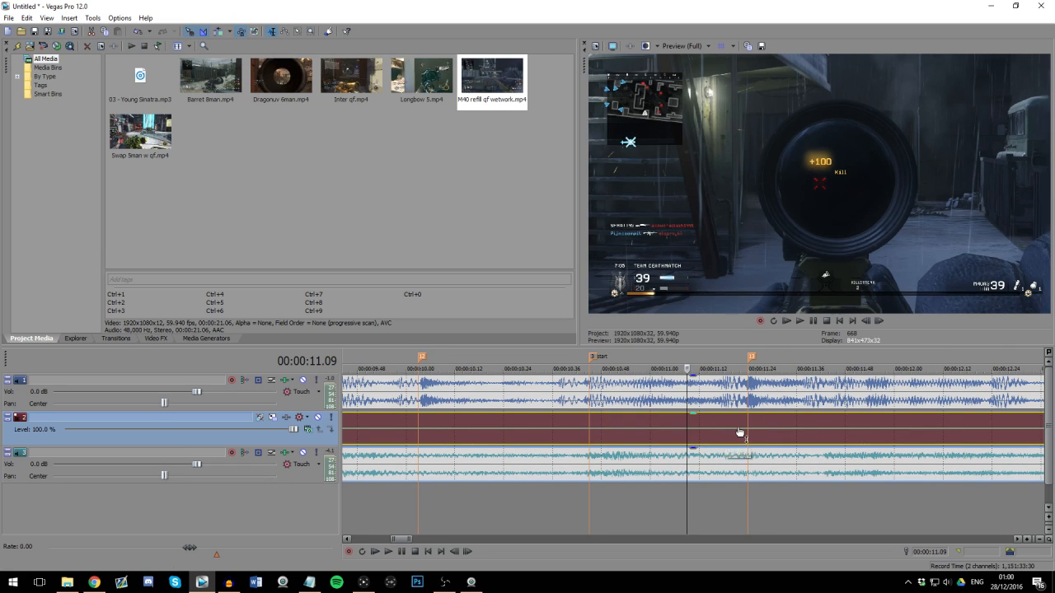
{"action": "scroll", "coordinate": [737, 420], "scroll_direction": "down", "scroll_amount": 2}
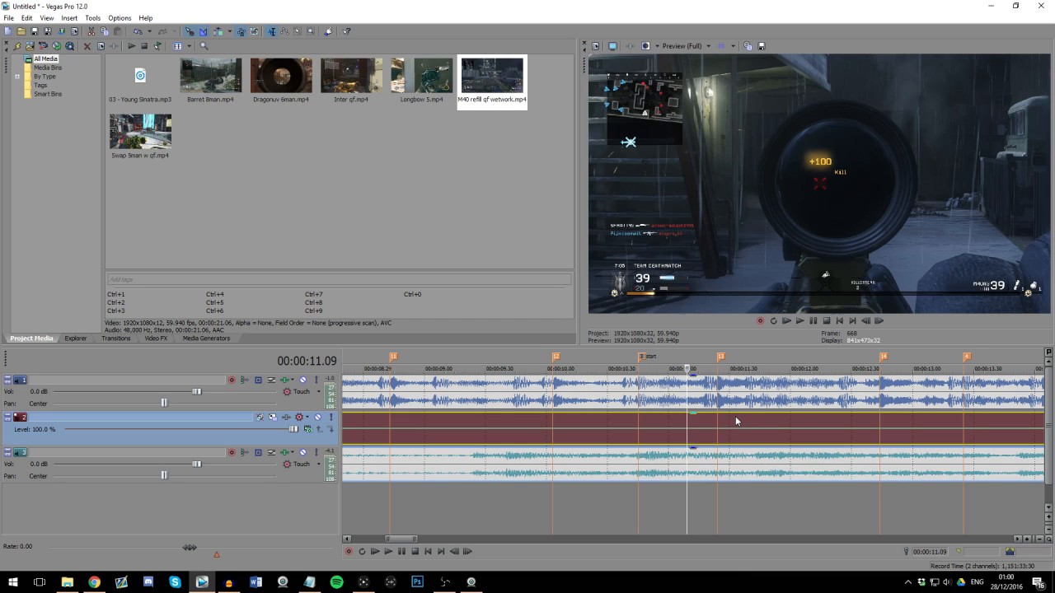
{"action": "scroll", "coordinate": [735, 421], "scroll_direction": "up", "scroll_amount": 1}
{"action": "double_click", "coordinate": [689, 429]}
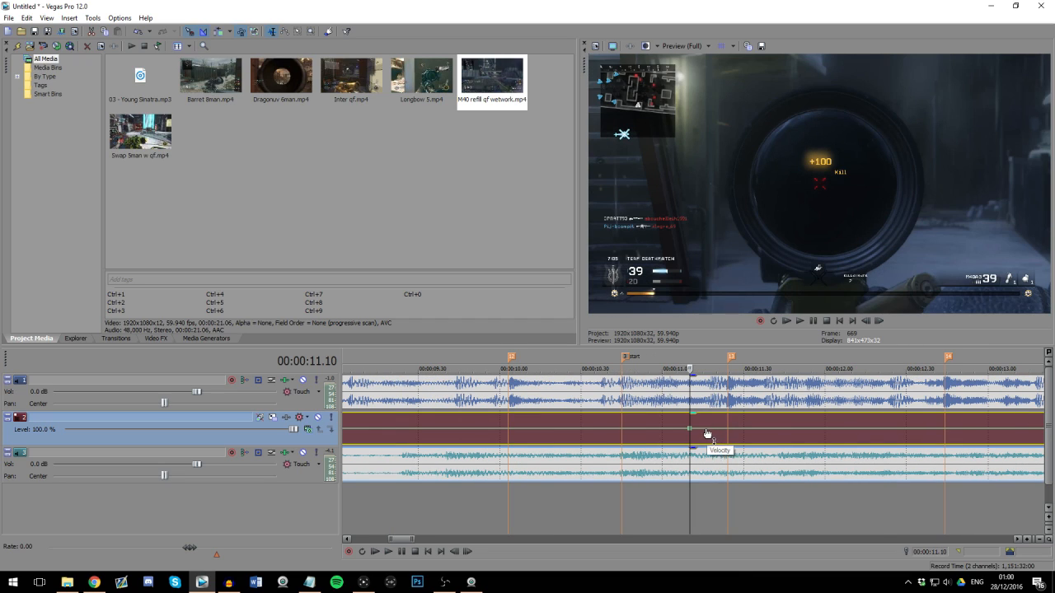
{"action": "double_click", "coordinate": [712, 429]}
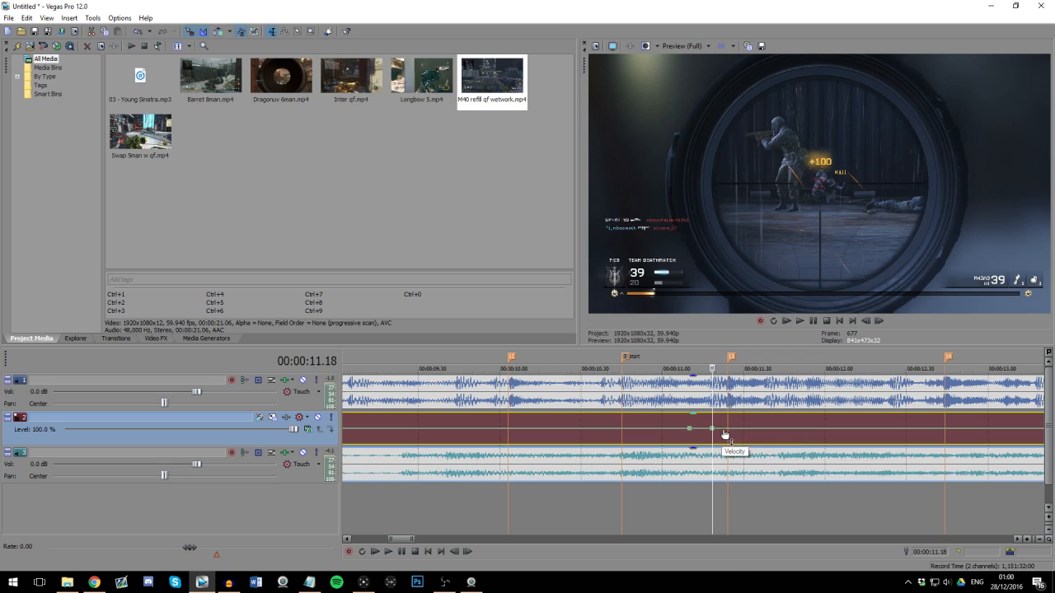
{"action": "left_click_drag", "start_coordinate": [728, 431], "coordinate": [728, 439]}
{"action": "left_click", "coordinate": [700, 421]}
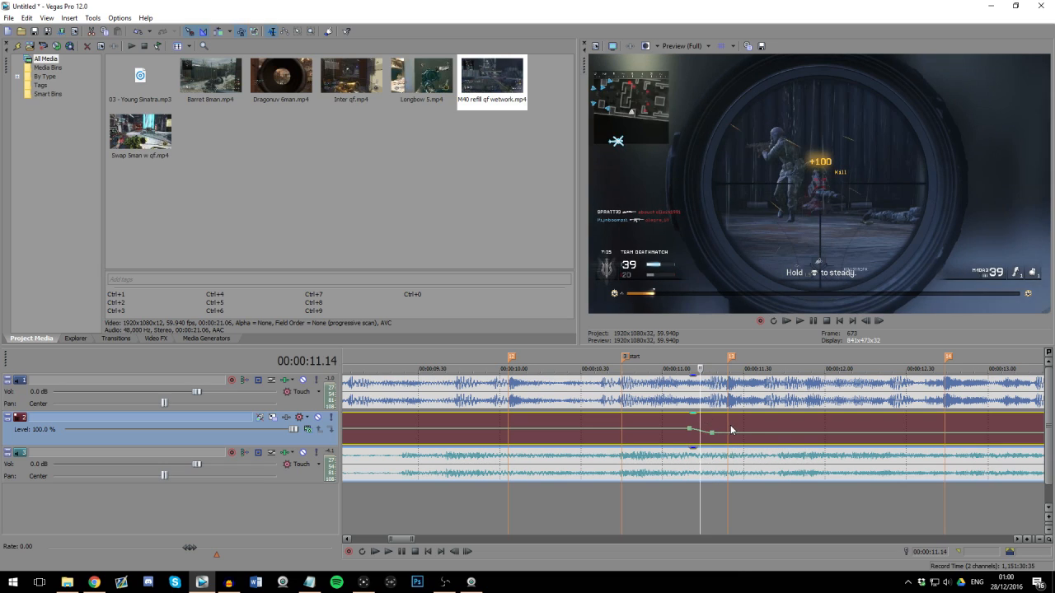
{"action": "left_click", "coordinate": [747, 426]}
{"action": "left_click", "coordinate": [758, 425]}
{"action": "key", "text": "KP_1"}
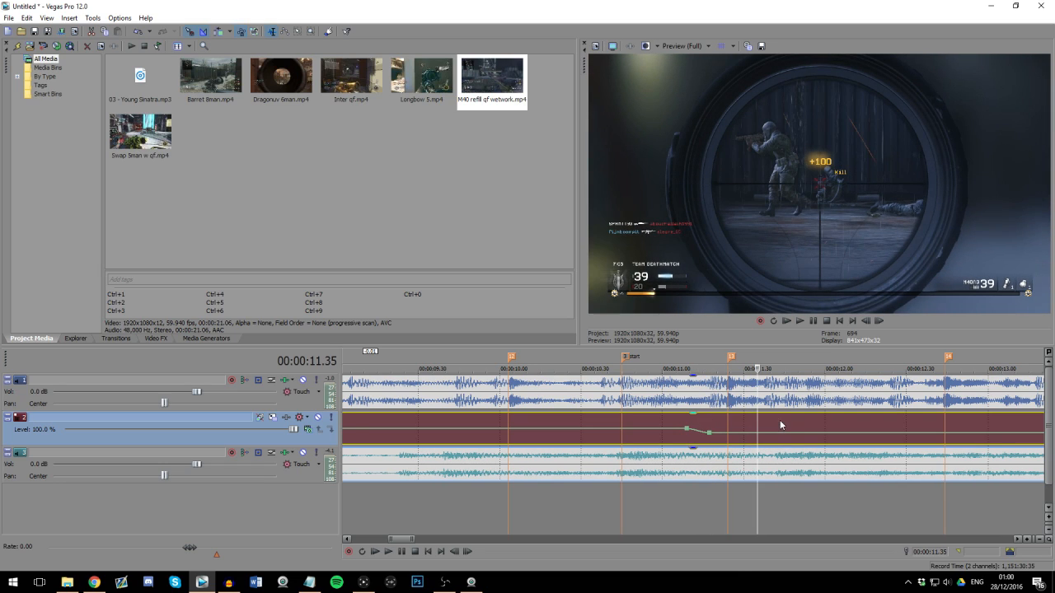
Step: Add velocity points at 00:00:11.42 and 00:00:11.47, and raise the velocity at the second one to about 107 %
{"action": "left_click", "coordinate": [780, 425]}
{"action": "double_click", "coordinate": [777, 432]}
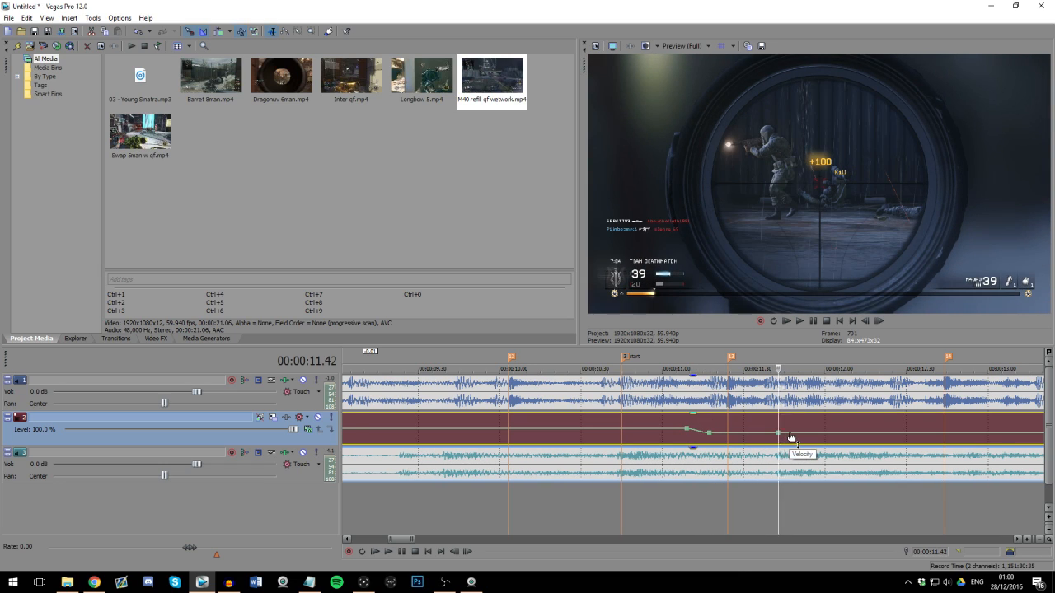
{"action": "left_click", "coordinate": [789, 437]}
{"action": "double_click", "coordinate": [790, 433]}
{"action": "left_click_drag", "start_coordinate": [790, 433], "coordinate": [791, 431]}
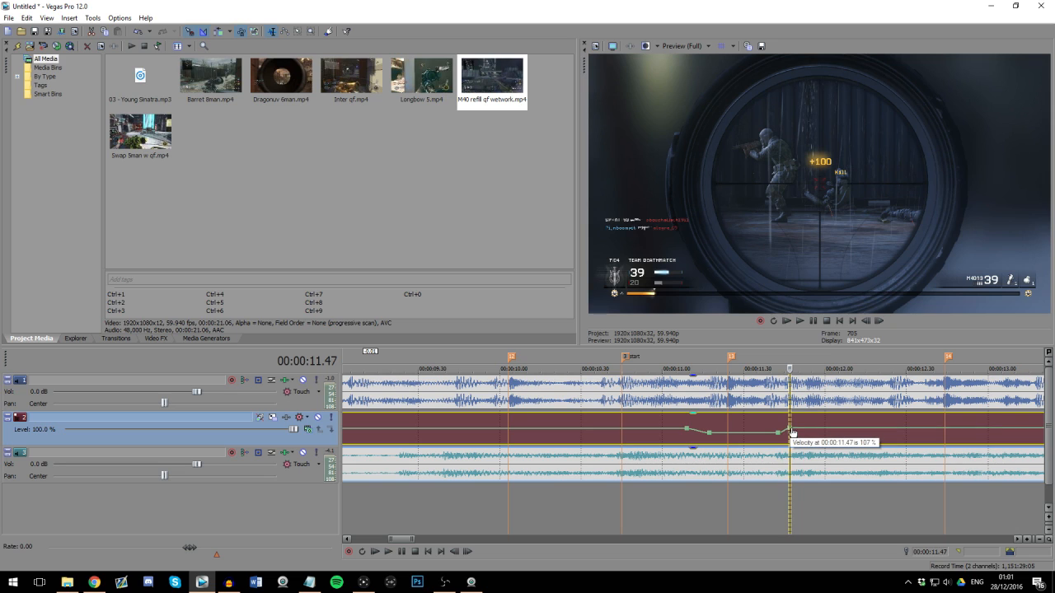
{"action": "left_click", "coordinate": [766, 432]}
{"action": "left_click", "coordinate": [692, 434]}
Step: Delete the two lowered velocity points and remove the Event Velocity envelope from the clip
{"action": "scroll", "coordinate": [692, 434], "scroll_direction": "down", "scroll_amount": 2}
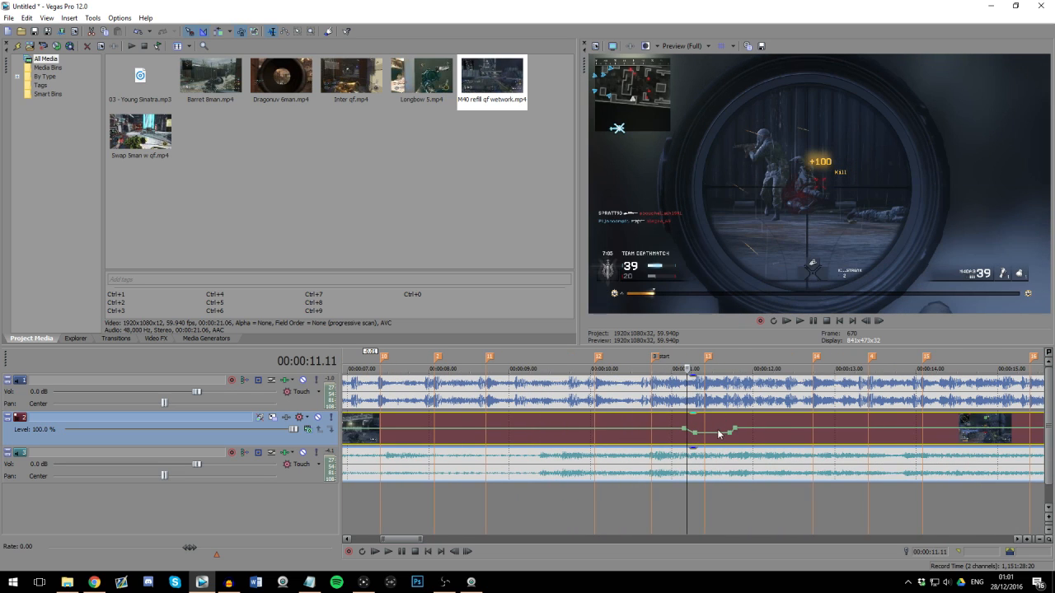
{"action": "left_click", "coordinate": [727, 427]}
{"action": "scroll", "coordinate": [726, 435], "scroll_direction": "up", "scroll_amount": 2}
{"action": "scroll", "coordinate": [715, 428], "scroll_direction": "down", "scroll_amount": 2}
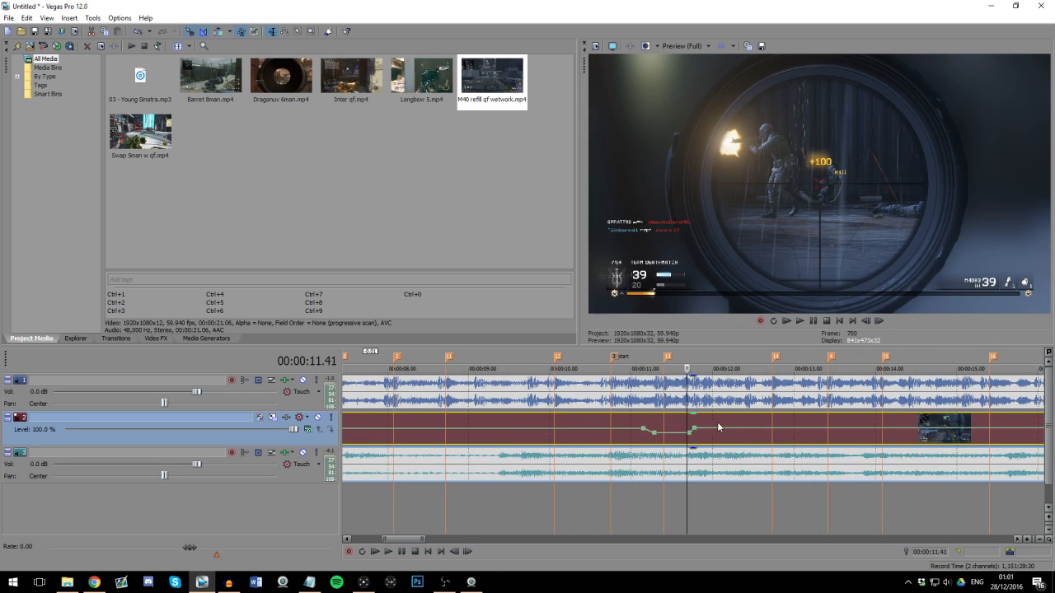
{"action": "right_click", "coordinate": [690, 437]}
{"action": "left_click", "coordinate": [717, 384]}
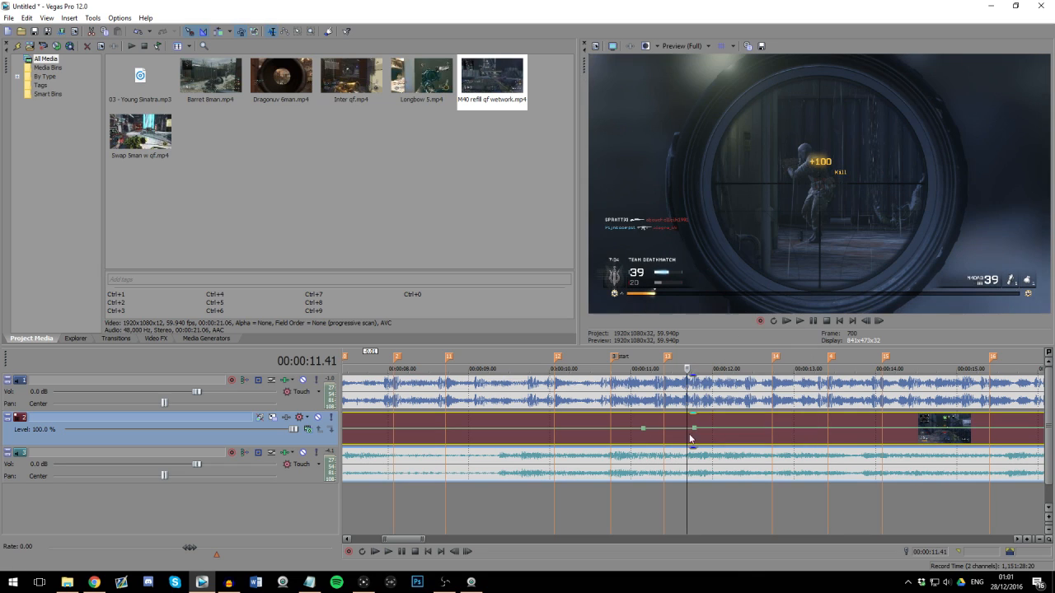
{"action": "left_click", "coordinate": [69, 20]}
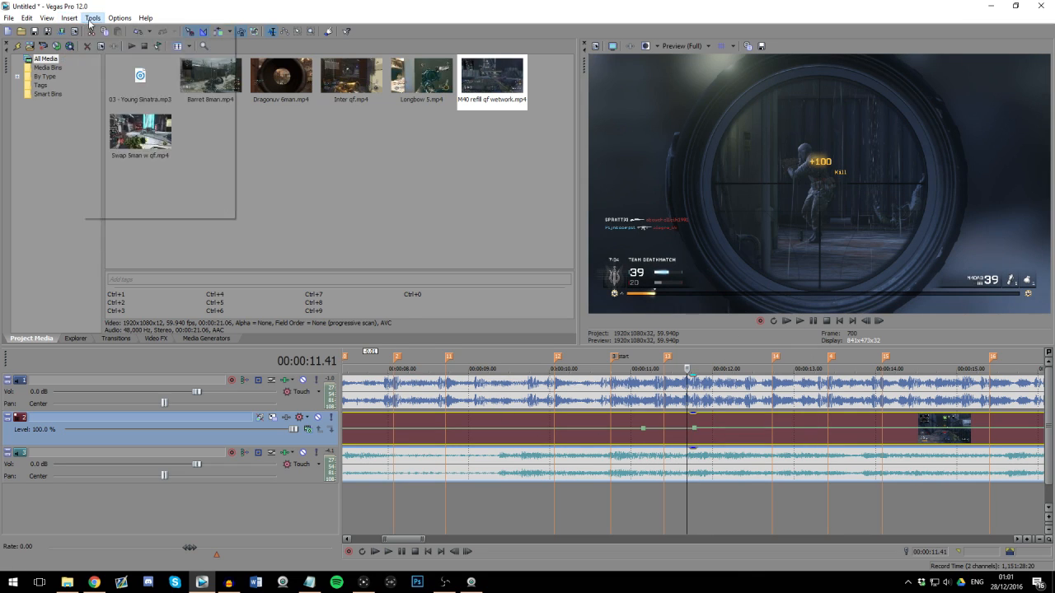
{"action": "mouse_move", "coordinate": [91, 40]}
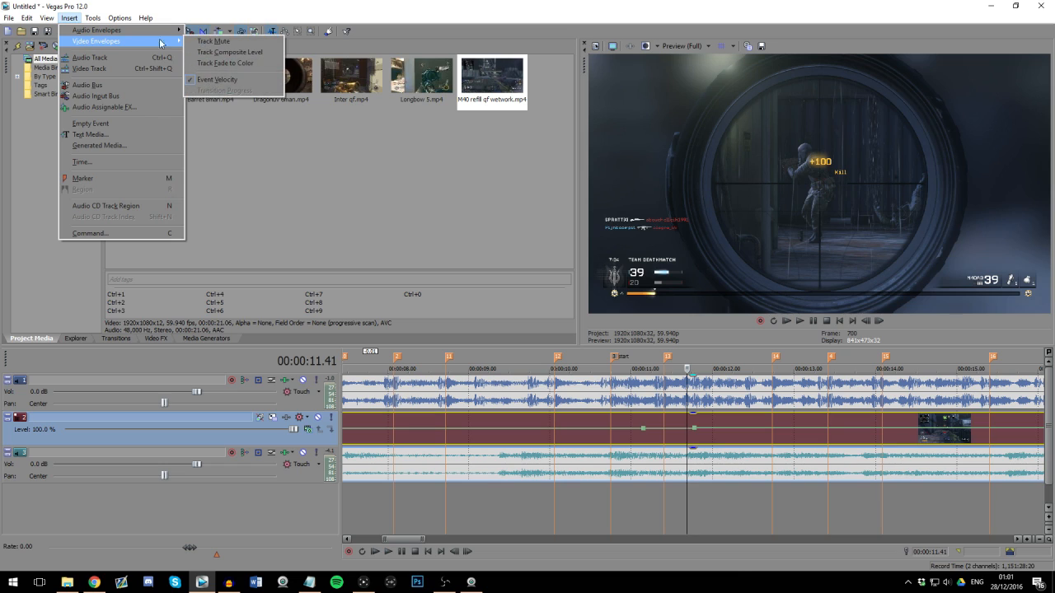
{"action": "left_click", "coordinate": [218, 83]}
Step: Examine the frames between the "start" marker and beat marker 13 to see where the clip's shots and scope-ins fall
{"action": "left_click", "coordinate": [647, 442]}
{"action": "scroll", "coordinate": [647, 442], "scroll_direction": "down", "scroll_amount": 1}
{"action": "scroll", "coordinate": [647, 442], "scroll_direction": "up", "scroll_amount": 1}
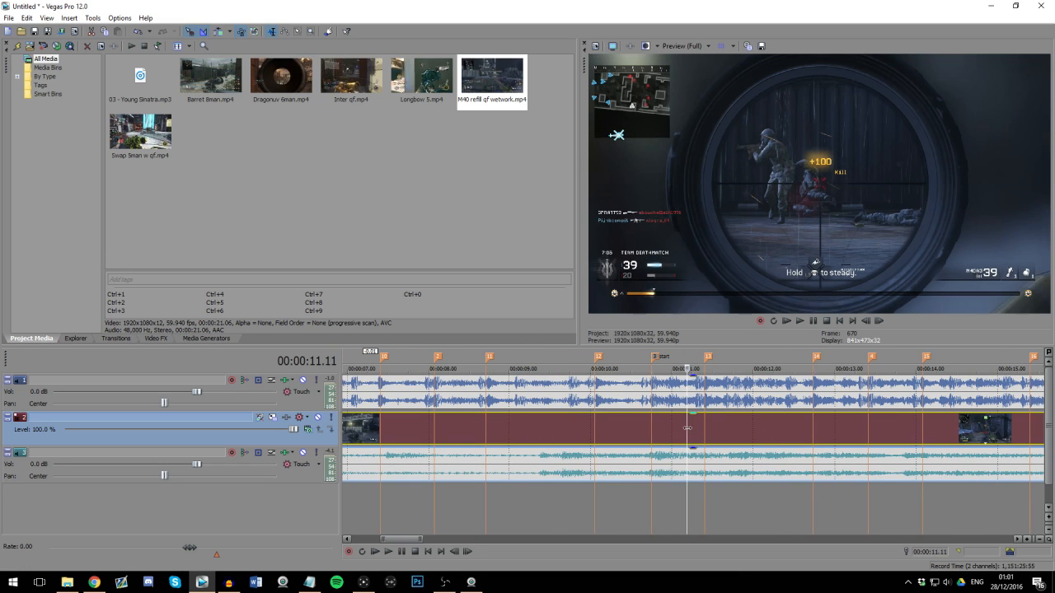
{"action": "scroll", "coordinate": [687, 427], "scroll_direction": "up", "scroll_amount": 2}
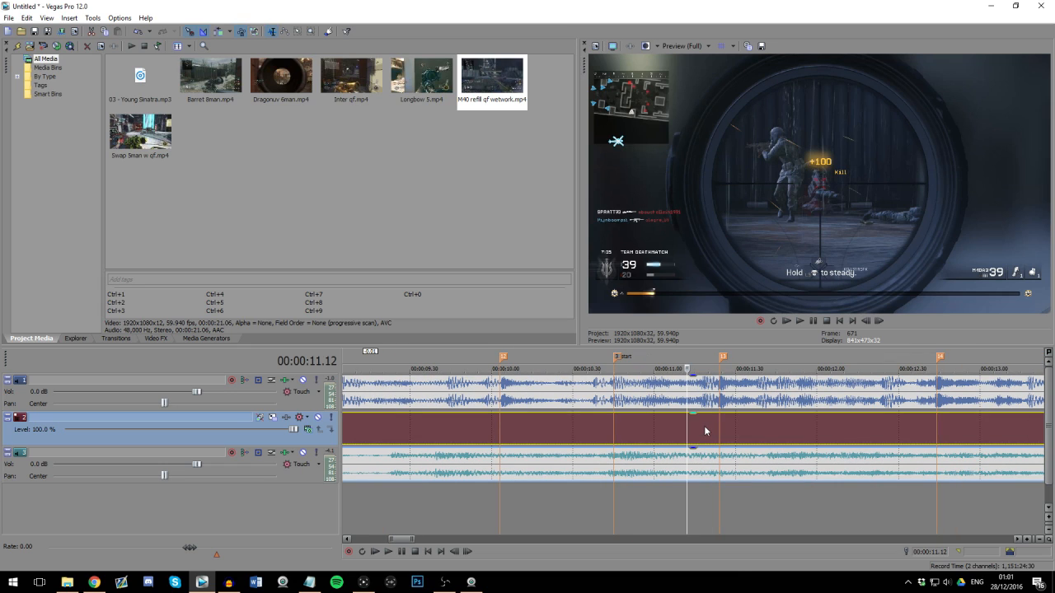
{"action": "left_click", "coordinate": [677, 437]}
{"action": "scroll", "coordinate": [704, 447], "scroll_direction": "up", "scroll_amount": 1}
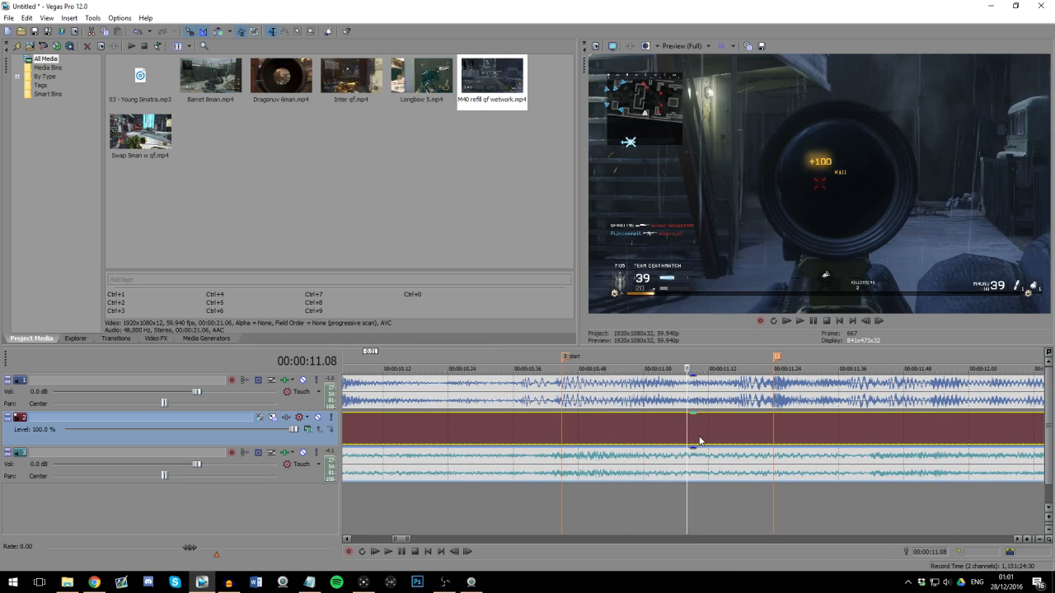
{"action": "scroll", "coordinate": [739, 437], "scroll_direction": "down", "scroll_amount": 1}
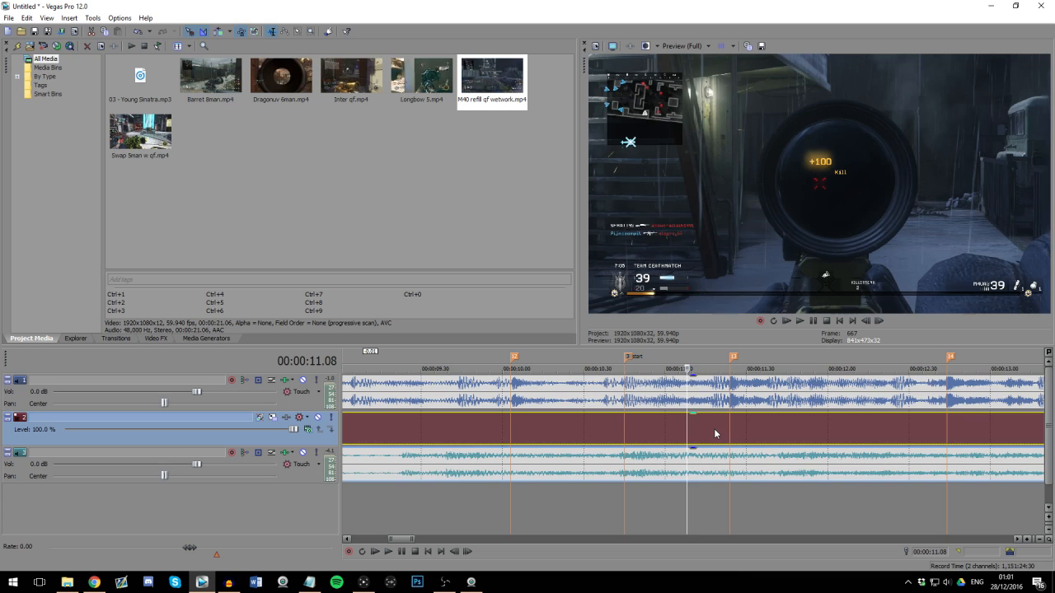
{"action": "left_click", "coordinate": [710, 433]}
{"action": "scroll", "coordinate": [706, 451], "scroll_direction": "up", "scroll_amount": 1}
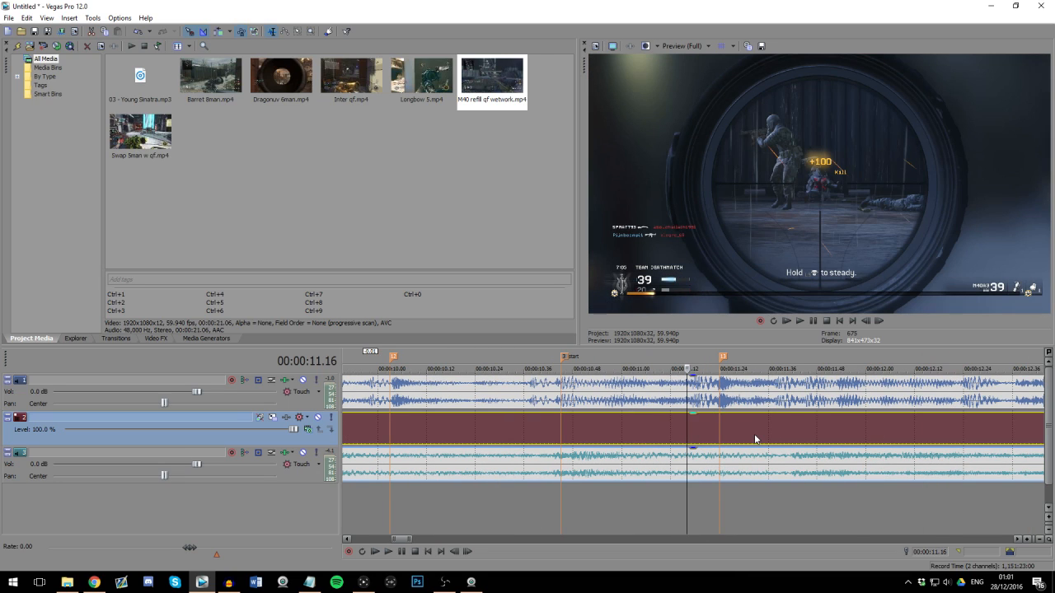
{"action": "left_click", "coordinate": [670, 431]}
{"action": "scroll", "coordinate": [667, 431], "scroll_direction": "down", "scroll_amount": 3}
{"action": "left_click", "coordinate": [653, 433]}
{"action": "scroll", "coordinate": [701, 436], "scroll_direction": "up", "scroll_amount": 2}
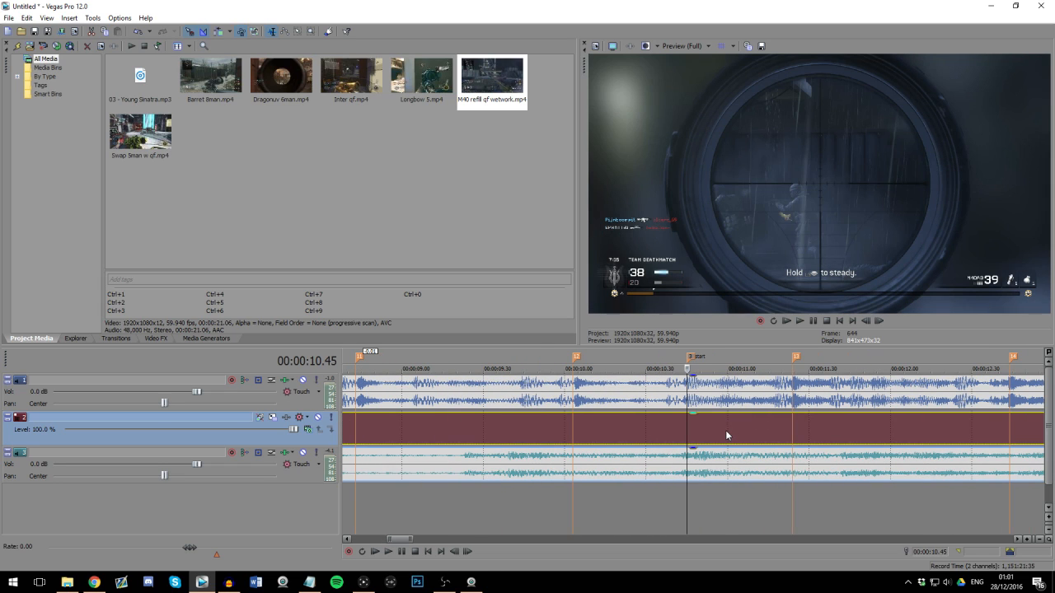
Step: Split the clip just before 00:00:11.00 and at 00:00:11.21, and stretch the middle piece's end by 0.16
{"action": "left_click", "coordinate": [725, 433]}
{"action": "key", "text": "s"}
{"action": "left_click", "coordinate": [783, 430]}
{"action": "key", "text": "s"}
{"action": "left_click_drag", "start_coordinate": [795, 429], "coordinate": [827, 431]}
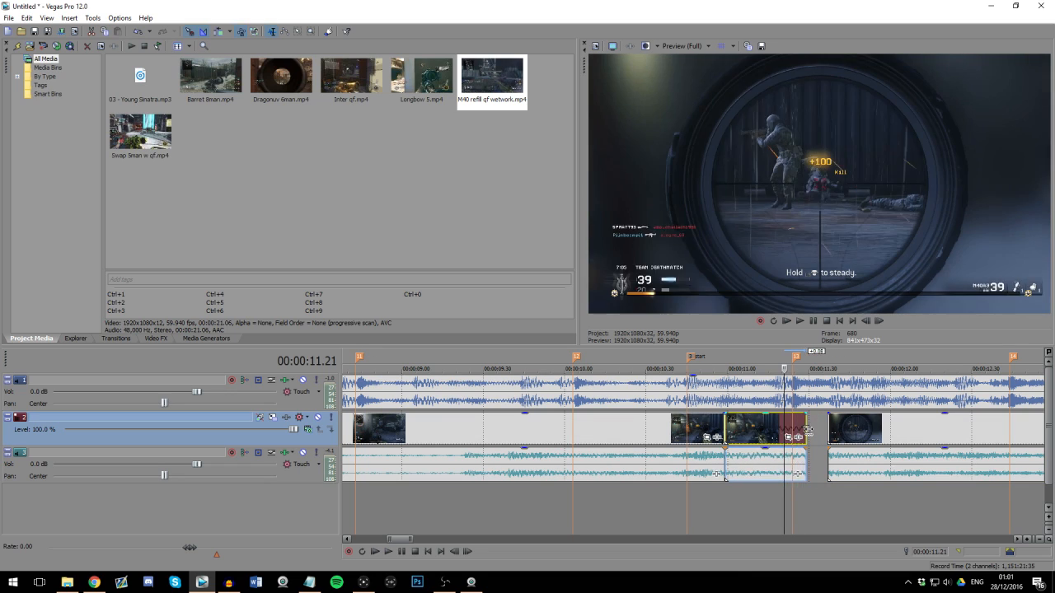
Step: Lock the pitch change to the stretch in the audio properties of the middle piece
{"action": "right_click", "coordinate": [753, 472]}
{"action": "left_click", "coordinate": [775, 451]}
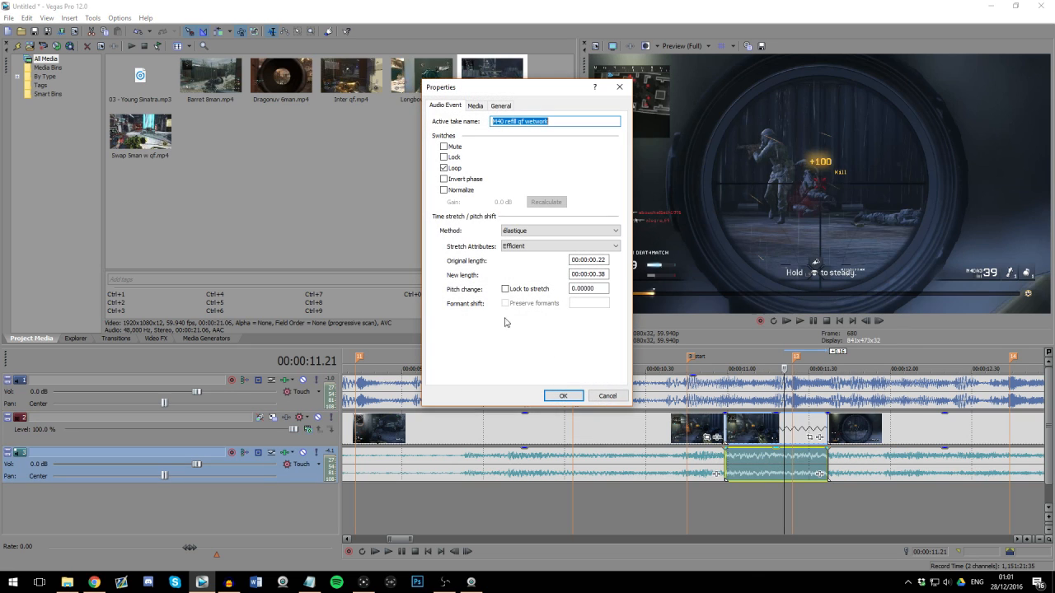
{"action": "left_click", "coordinate": [519, 290]}
{"action": "left_click", "coordinate": [563, 396]}
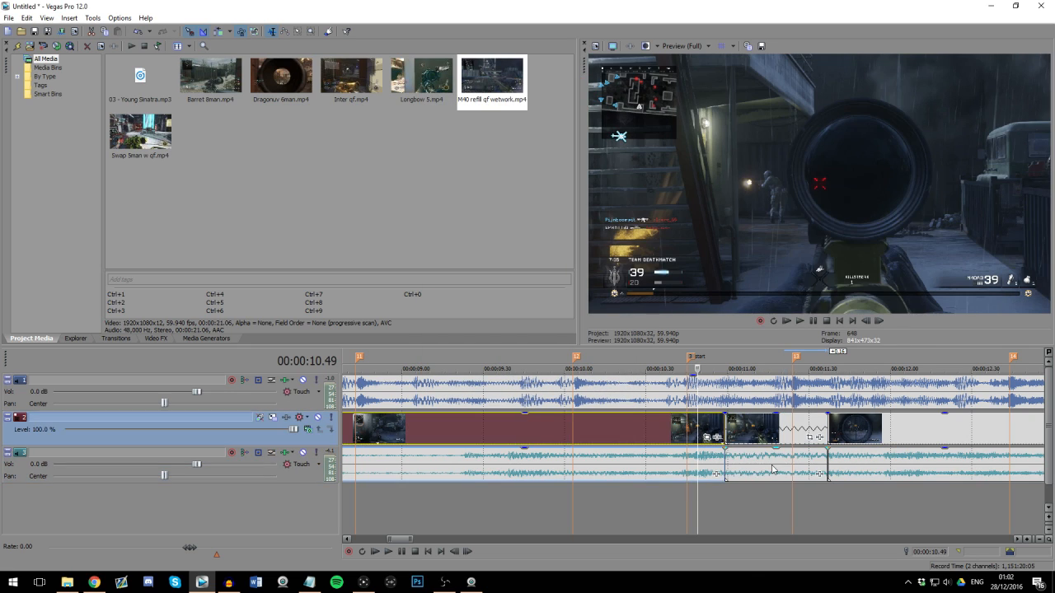
{"action": "left_click", "coordinate": [532, 292]}
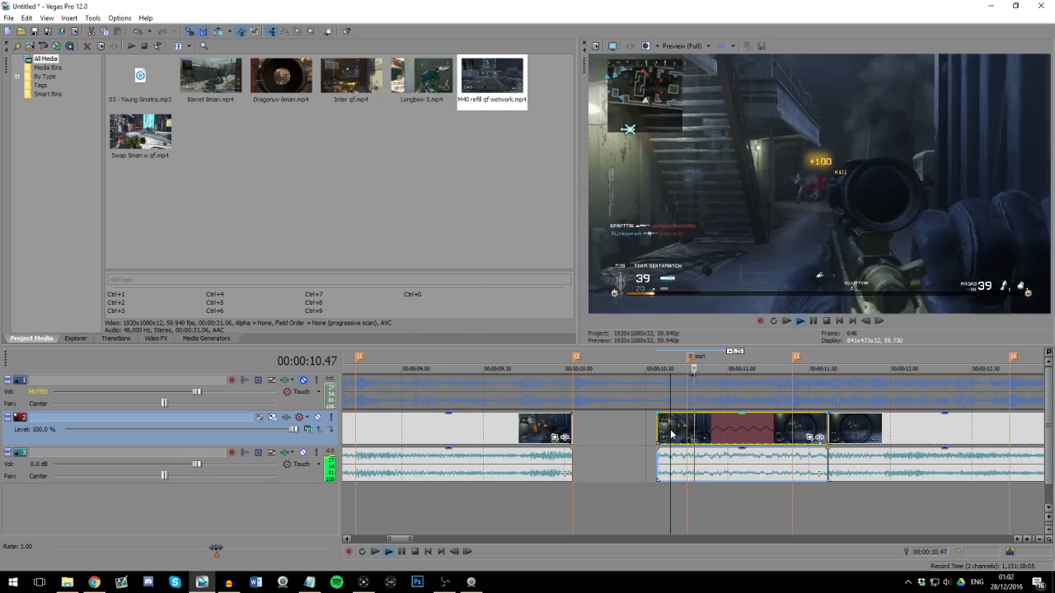
Step: Play the stretched middle piece from its start with the music track muted
{"action": "scroll", "coordinate": [669, 437], "scroll_direction": "down", "scroll_amount": 3}
{"action": "key", "text": "Return"}
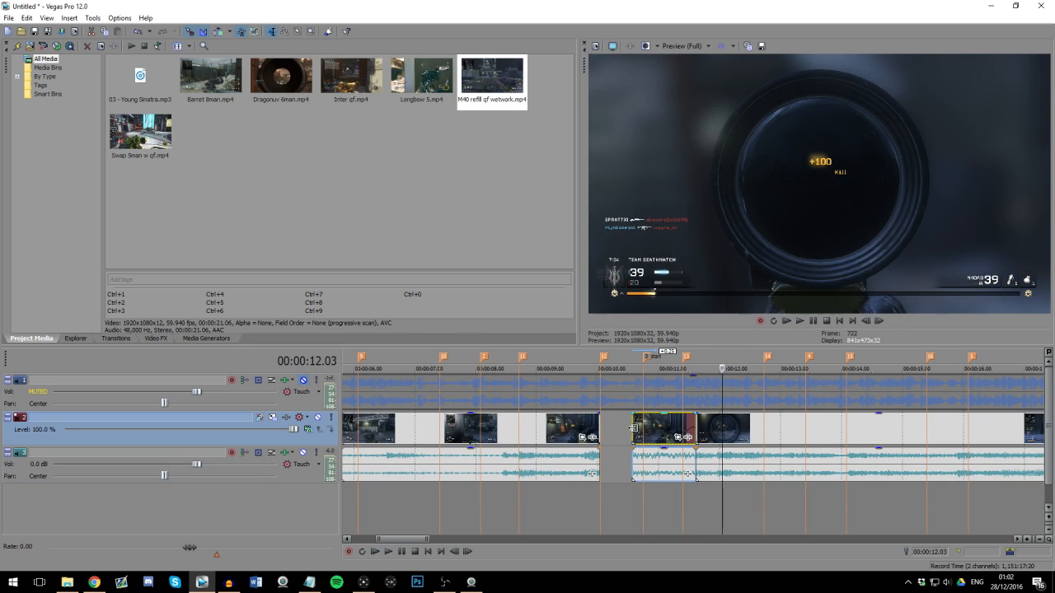
{"action": "left_click", "coordinate": [633, 427]}
{"action": "key", "text": "space"}
Step: Toggle Lock to stretch for the stretched piece's audio and play the piece again to compare the pitch
{"action": "right_click", "coordinate": [663, 459]}
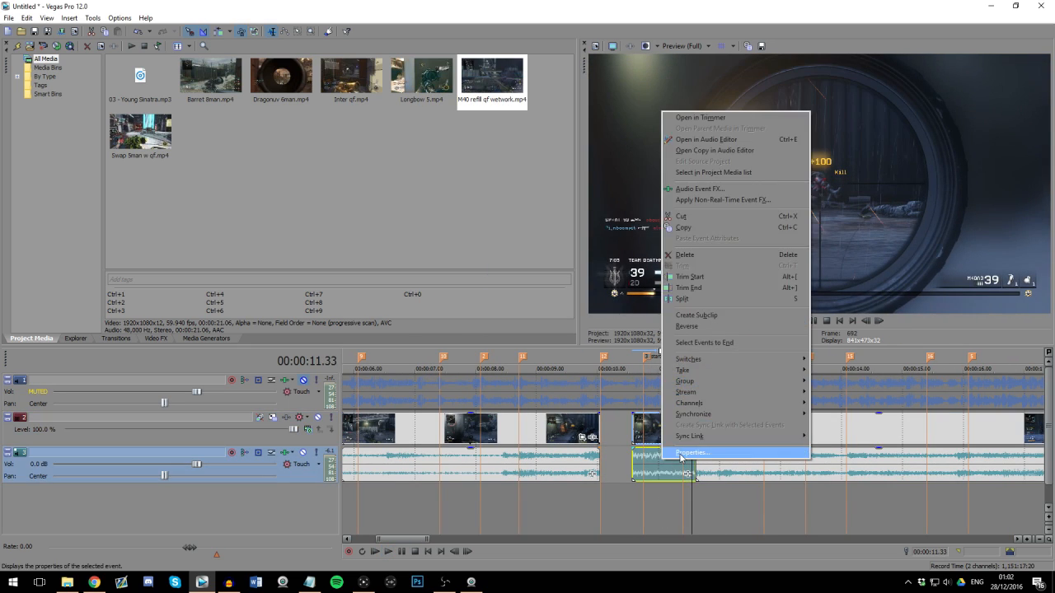
{"action": "left_click", "coordinate": [680, 455]}
{"action": "left_click", "coordinate": [529, 290]}
{"action": "left_click", "coordinate": [563, 394]}
{"action": "left_click", "coordinate": [634, 422]}
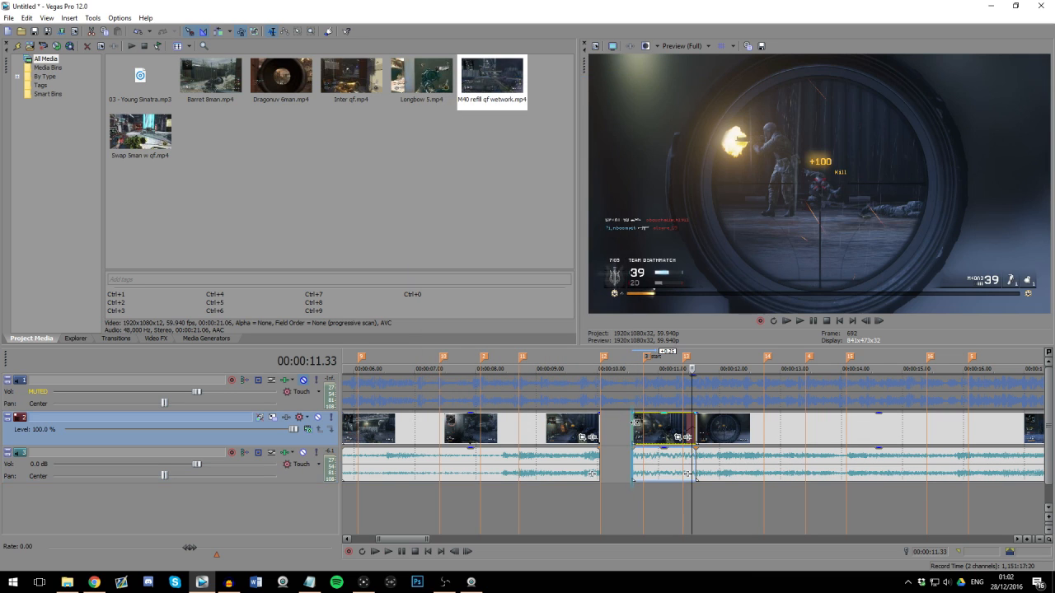
{"action": "key", "text": "space"}
{"action": "key", "text": "Return"}
{"action": "scroll", "coordinate": [626, 429], "scroll_direction": "down", "scroll_amount": 3}
Step: Delete the earlier clip pieces and extend the start of the remaining clip back to marker 2, at about 8 seconds
{"action": "left_click", "coordinate": [623, 428]}
{"action": "key", "text": "Delete"}
{"action": "left_click", "coordinate": [683, 427]}
{"action": "key", "text": "Delete"}
{"action": "left_click_drag", "start_coordinate": [698, 428], "coordinate": [589, 428]}
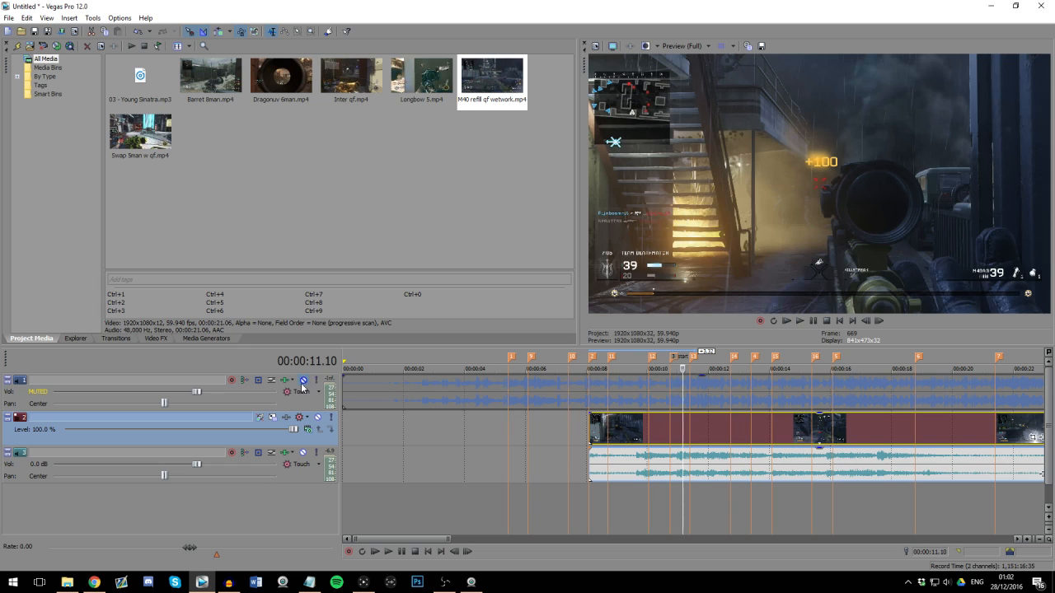
Step: Unmute the music track and check the extended clip's frames around and before the "start" marker
{"action": "left_click", "coordinate": [303, 379]}
{"action": "left_click", "coordinate": [668, 429]}
{"action": "scroll", "coordinate": [697, 443], "scroll_direction": "up", "scroll_amount": 3}
{"action": "left_click", "coordinate": [703, 435]}
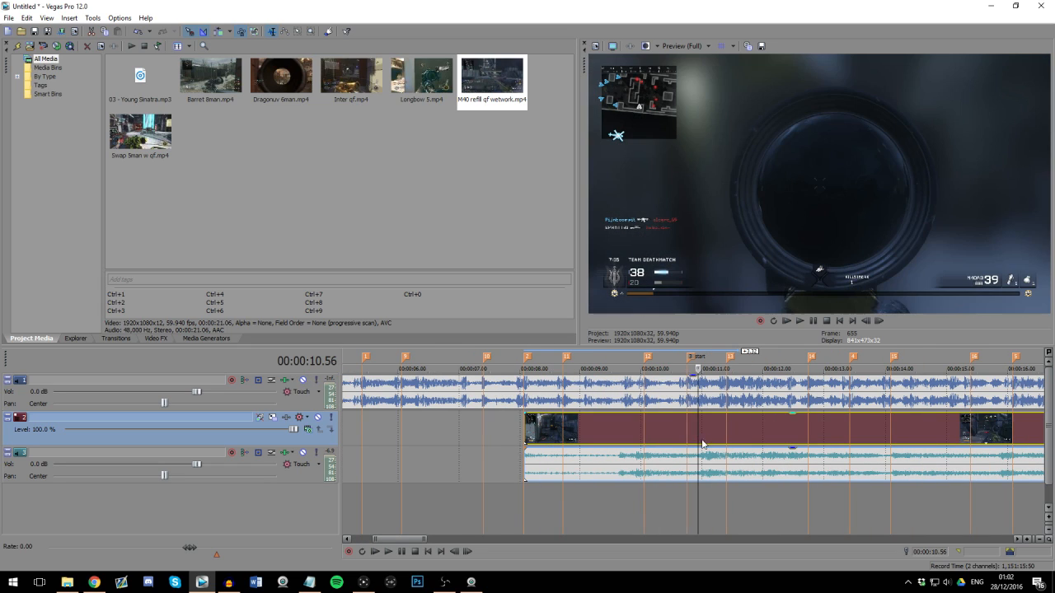
{"action": "scroll", "coordinate": [660, 433], "scroll_direction": "up", "scroll_amount": 2}
{"action": "left_click", "coordinate": [571, 427]}
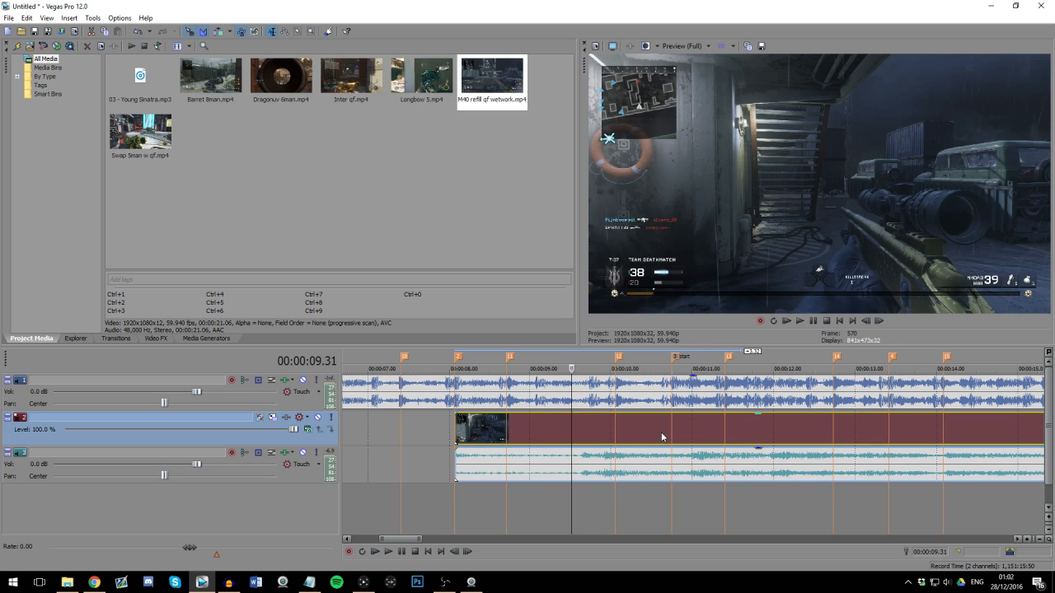
Step: Move the gameplay clip earlier so that its first kill shot lines up with the "start" marker
{"action": "left_click", "coordinate": [688, 437]}
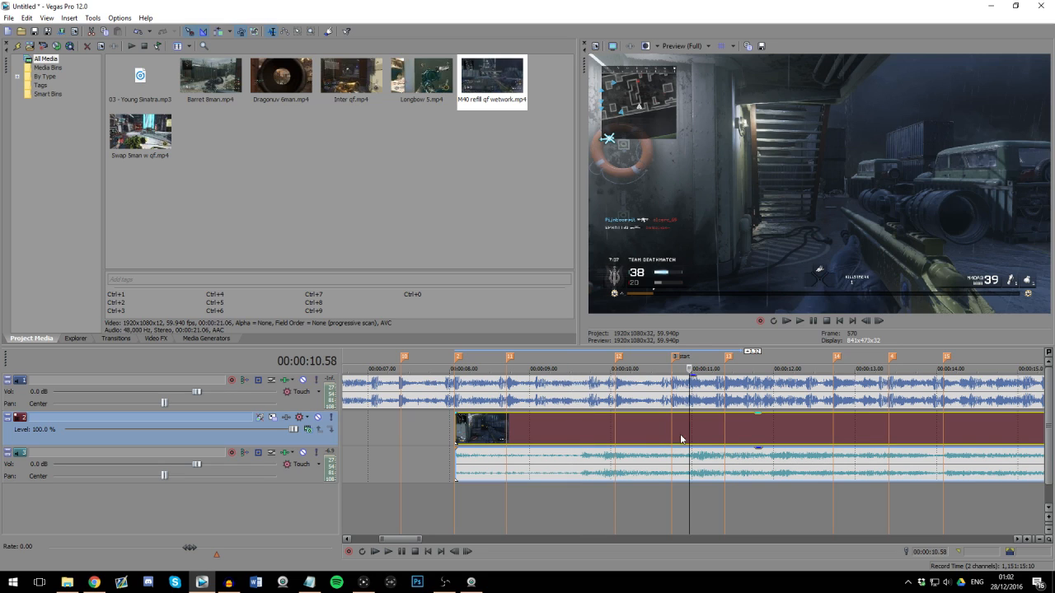
{"action": "left_click", "coordinate": [654, 438]}
{"action": "left_click_drag", "start_coordinate": [698, 441], "coordinate": [728, 440]}
{"action": "left_click", "coordinate": [651, 435]}
{"action": "scroll", "coordinate": [659, 436], "scroll_direction": "up", "scroll_amount": 2}
{"action": "left_click", "coordinate": [707, 435]}
{"action": "scroll", "coordinate": [711, 438], "scroll_direction": "down", "scroll_amount": 1}
{"action": "scroll", "coordinate": [750, 471], "scroll_direction": "up", "scroll_amount": 2}
{"action": "key", "text": "Right"}
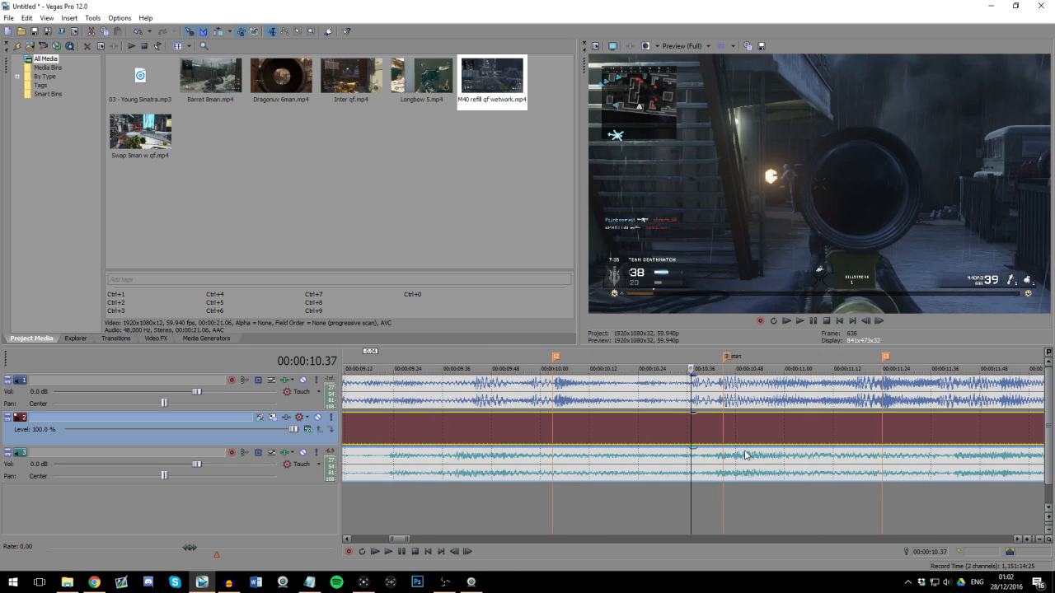
Step: Check the shifted clip frame by frame around the "start" marker and around 11.38 where the next kill occurs
{"action": "scroll", "coordinate": [747, 453], "scroll_direction": "up", "scroll_amount": 1}
{"action": "key", "text": "Right"}
{"action": "key", "text": "Right"}
{"action": "key", "text": "Right"}
{"action": "key", "text": "Right"}
{"action": "key", "text": "Right"}
{"action": "key", "text": "Right"}
{"action": "scroll", "coordinate": [749, 435], "scroll_direction": "up", "scroll_amount": 2}
{"action": "key", "text": "space"}
{"action": "scroll", "coordinate": [758, 431], "scroll_direction": "down", "scroll_amount": 4}
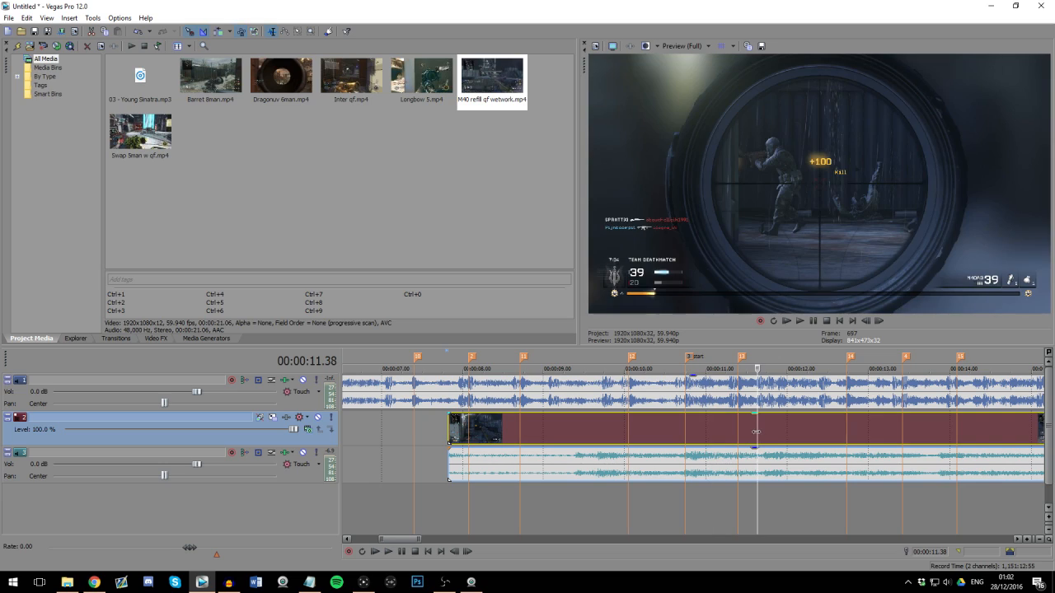
{"action": "key", "text": "Left"}
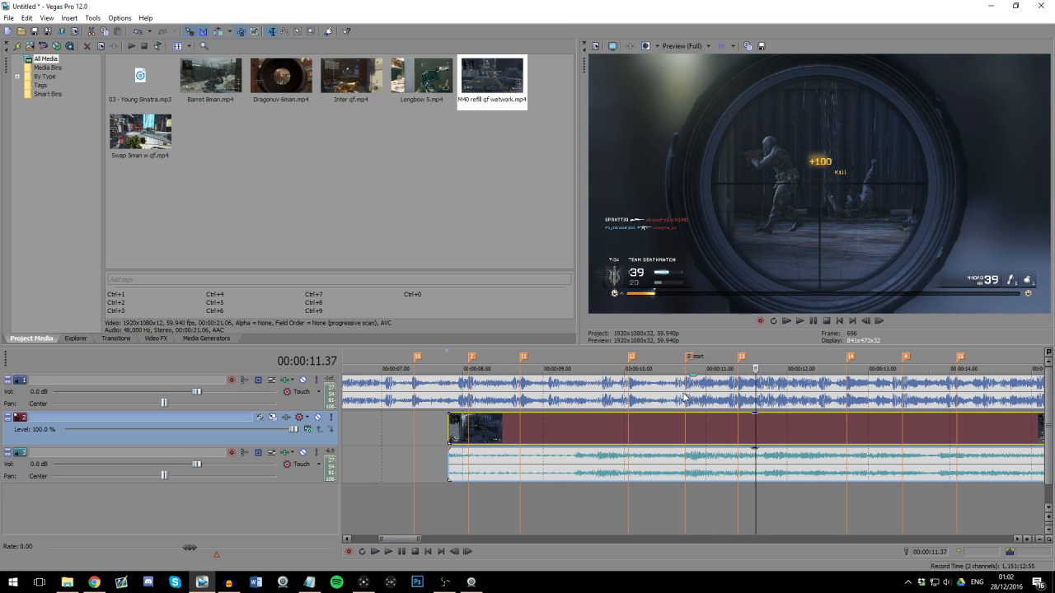
Step: Lower the gameplay audio track's volume to -5.1 dB, playing the section around the "start" marker before and after the change
{"action": "left_click", "coordinate": [648, 428]}
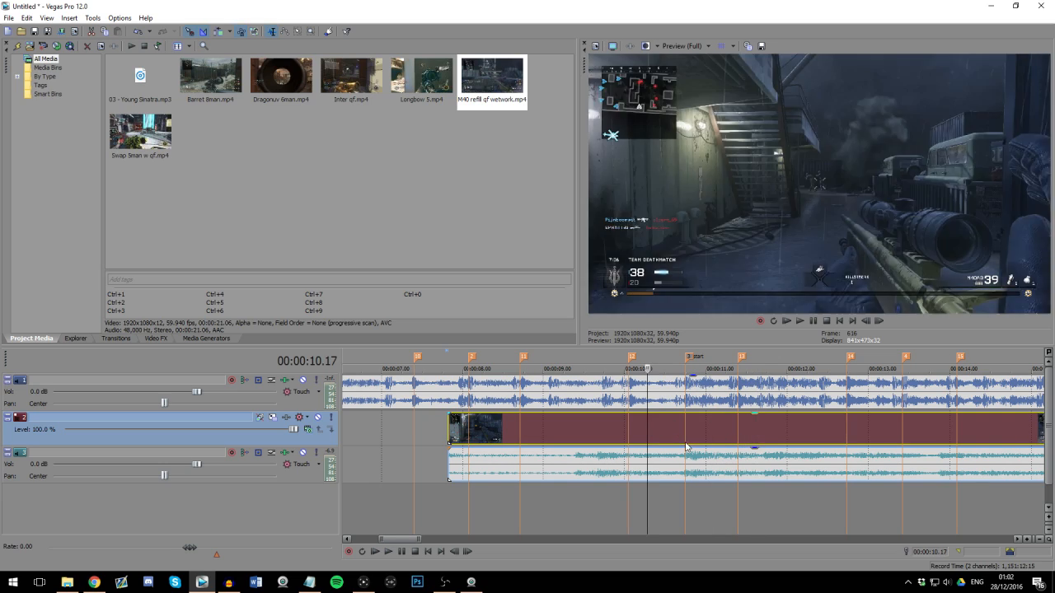
{"action": "key", "text": "space"}
{"action": "scroll", "coordinate": [660, 437], "scroll_direction": "up", "scroll_amount": 2}
{"action": "key", "text": "Return"}
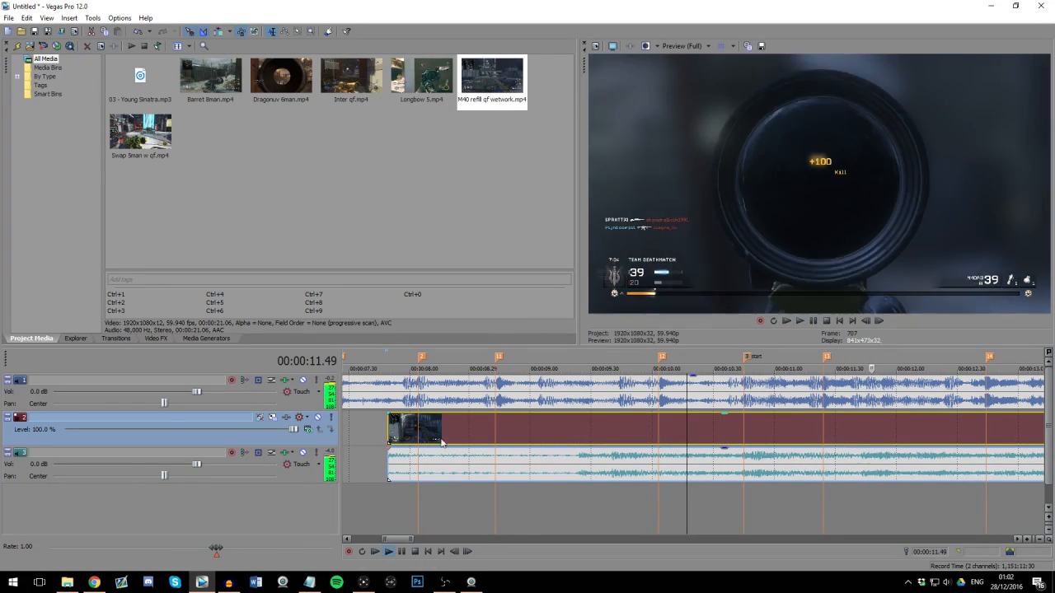
{"action": "left_click_drag", "start_coordinate": [196, 464], "coordinate": [165, 465]}
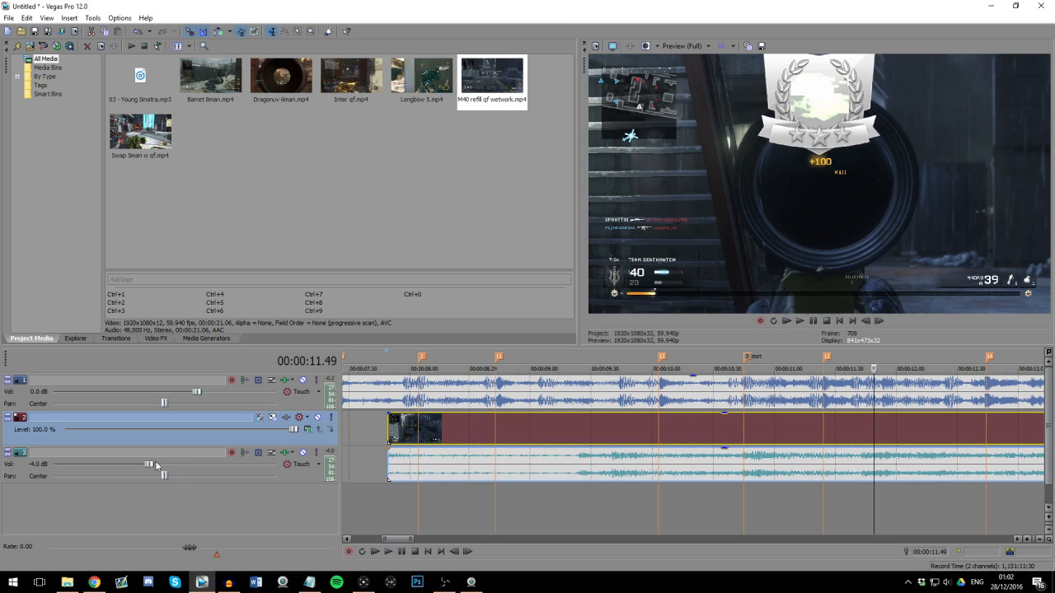
{"action": "left_click", "coordinate": [725, 422]}
{"action": "scroll", "coordinate": [799, 457], "scroll_direction": "up", "scroll_amount": 2}
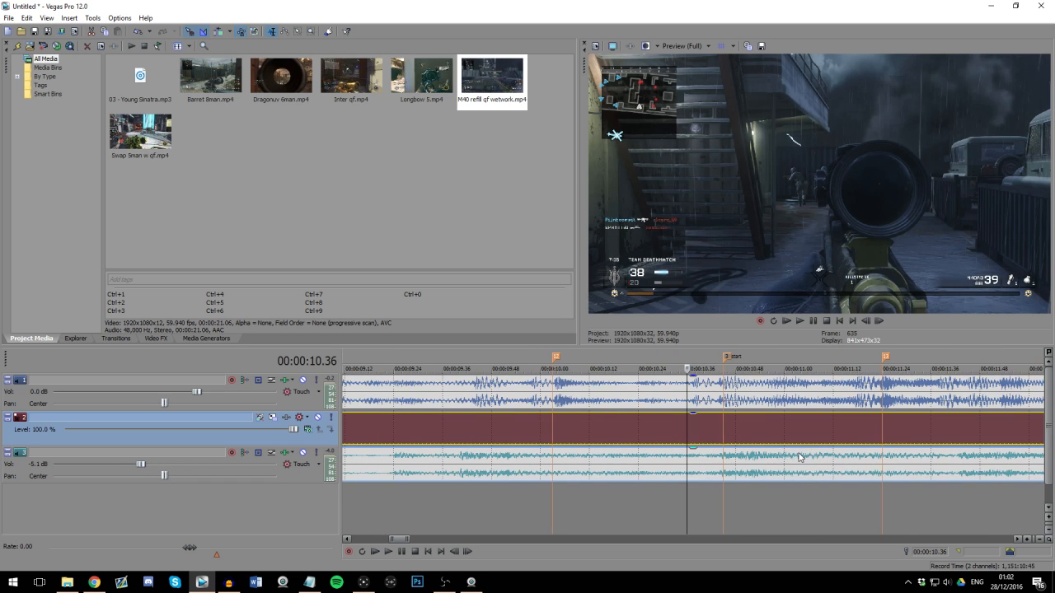
{"action": "key", "text": "space"}
{"action": "scroll", "coordinate": [689, 442], "scroll_direction": "down", "scroll_amount": 3}
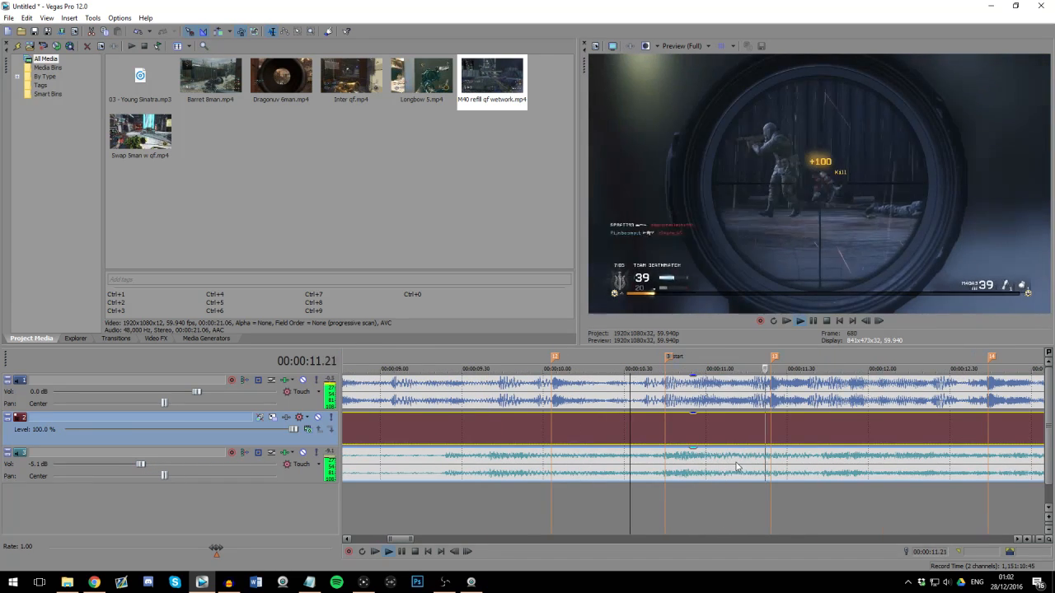
{"action": "key", "text": "space"}
Step: Split the gameplay clip at 00:00:11.41 and at 00:00:11.02 to isolate the section between the two kills
{"action": "left_click", "coordinate": [725, 446]}
{"action": "scroll", "coordinate": [696, 451], "scroll_direction": "up", "scroll_amount": 2}
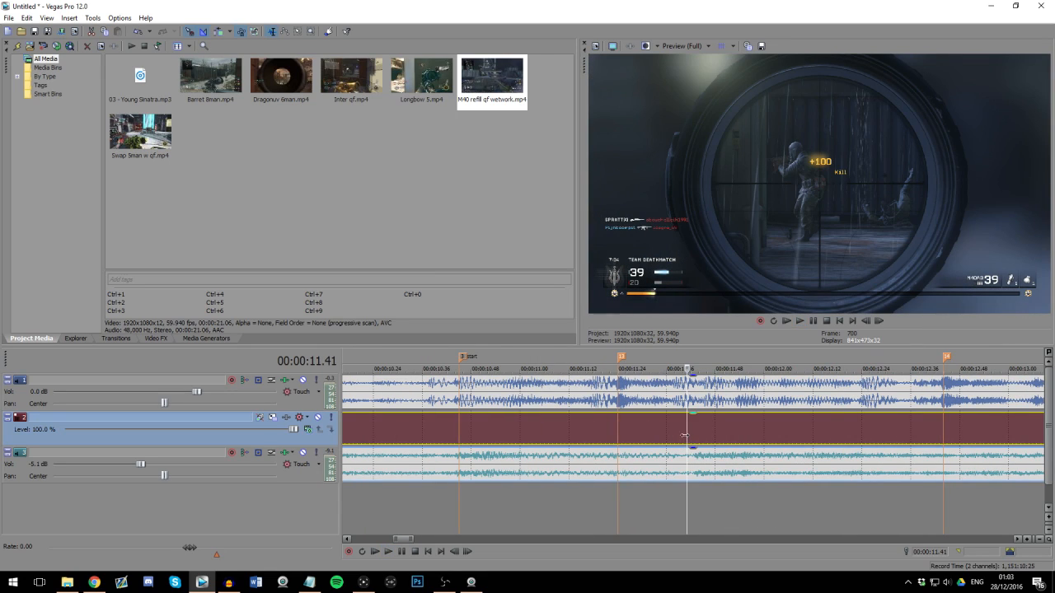
{"action": "key", "text": "s"}
{"action": "left_click", "coordinate": [528, 438]}
{"action": "key", "text": "s"}
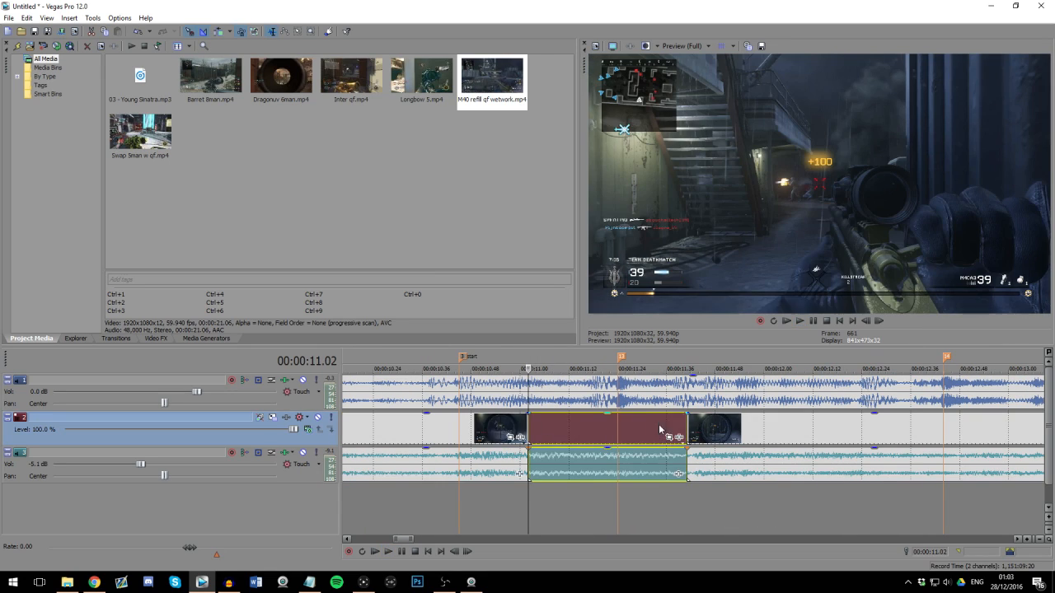
Step: Compress the isolated middle piece slightly, close the gap with the following piece, and play from just before the "start" marker
{"action": "mouse_move", "coordinate": [683, 424]}
{"action": "left_mouse_down"}
{"action": "mouse_move", "coordinate": [675, 421]}
{"action": "mouse_move", "coordinate": [691, 434]}
{"action": "left_mouse_up"}
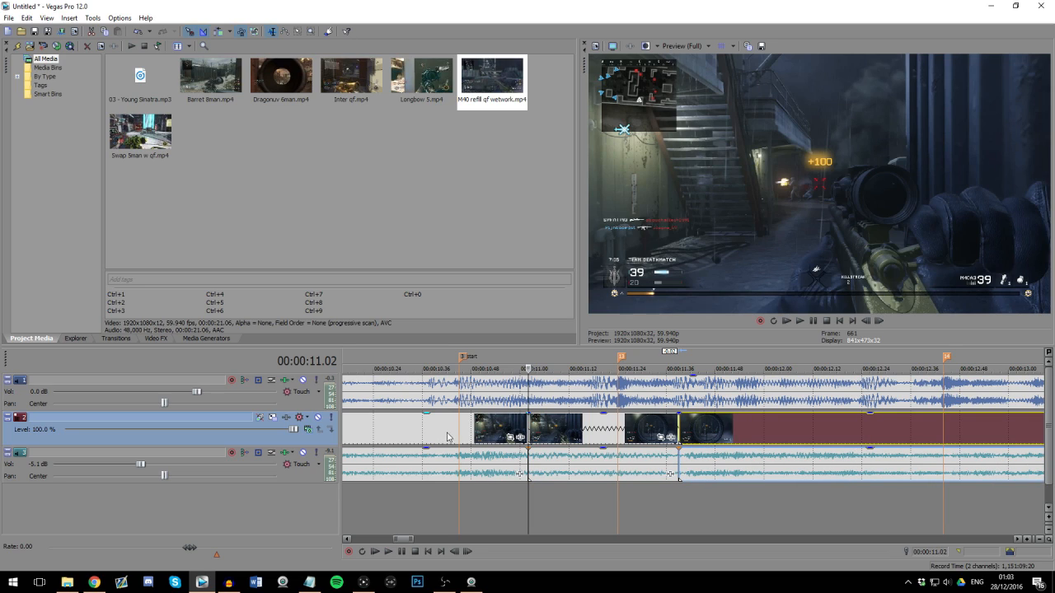
{"action": "left_click", "coordinate": [447, 437]}
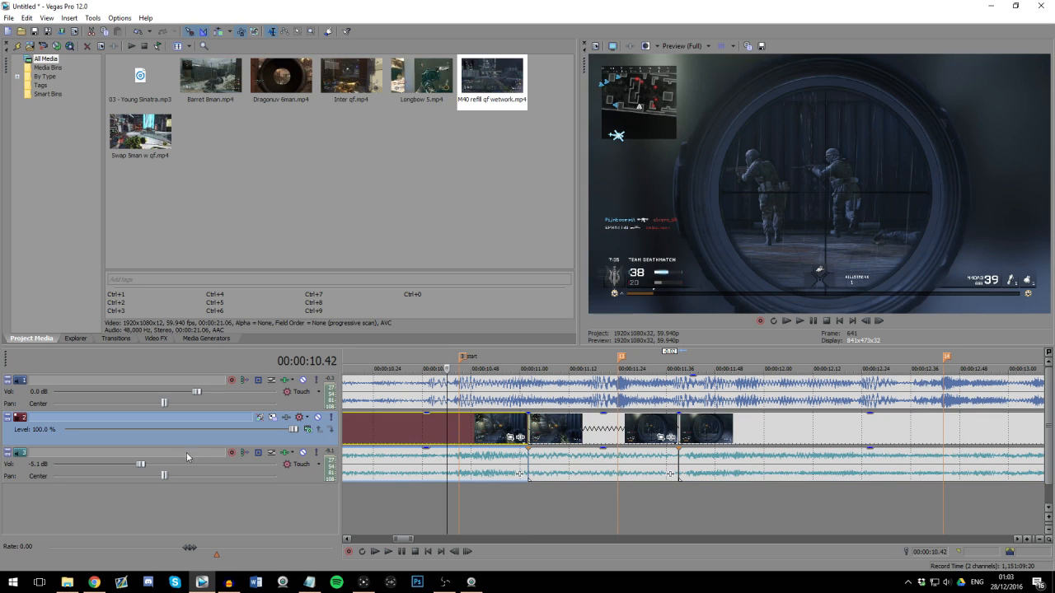
{"action": "key", "text": "space"}
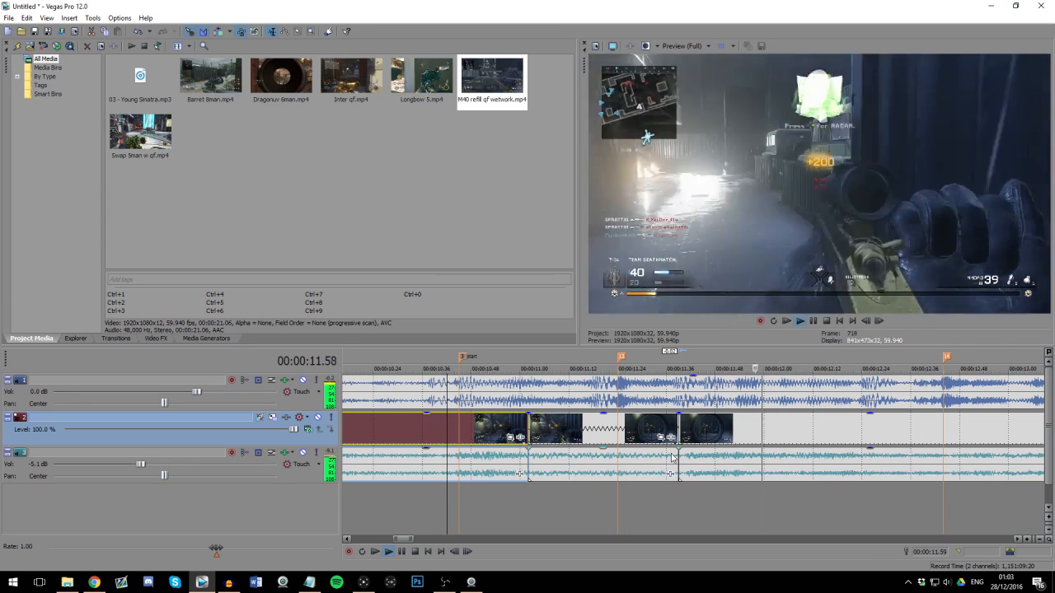
{"action": "key", "text": "Return"}
Step: Split the last piece at about 11.51 and 13.47, and compress the section between so the final part starts near marker 4
{"action": "left_click", "coordinate": [942, 427]}
{"action": "scroll", "coordinate": [836, 440], "scroll_direction": "down", "scroll_amount": 3}
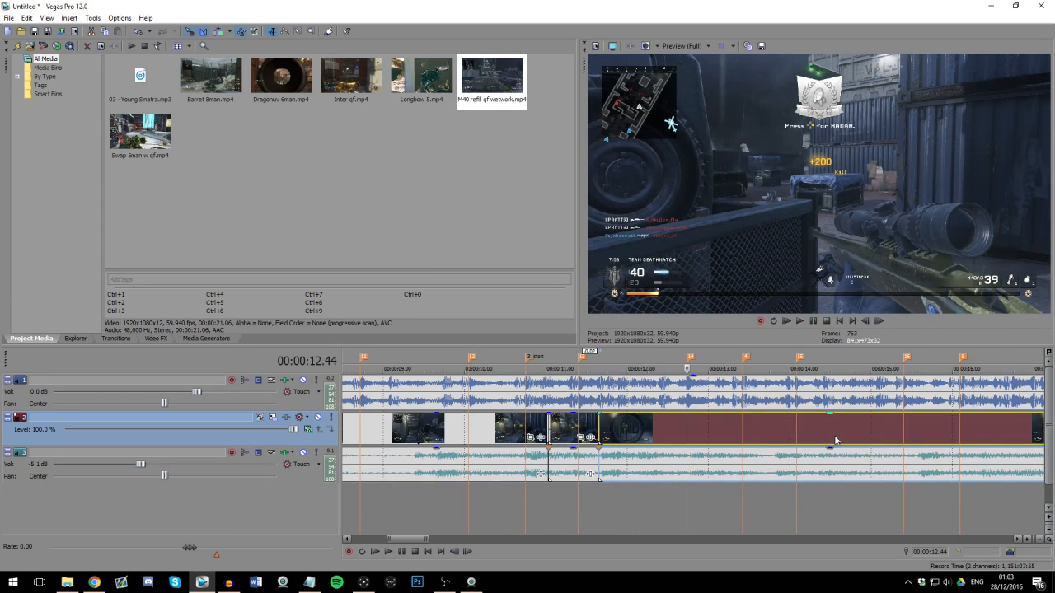
{"action": "left_click", "coordinate": [744, 433]}
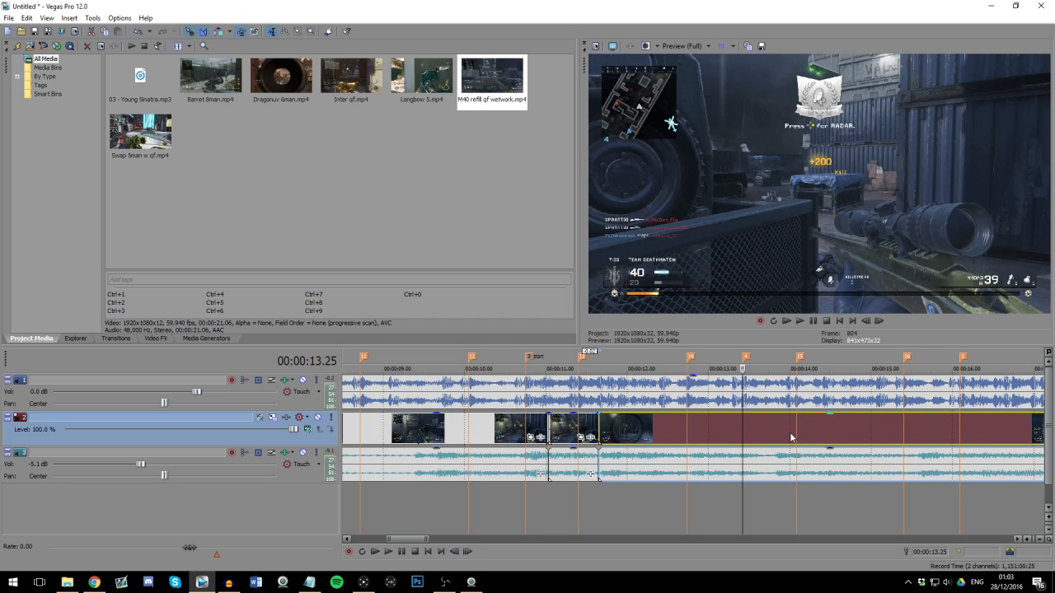
{"action": "left_click", "coordinate": [776, 432]}
{"action": "left_click", "coordinate": [771, 433]}
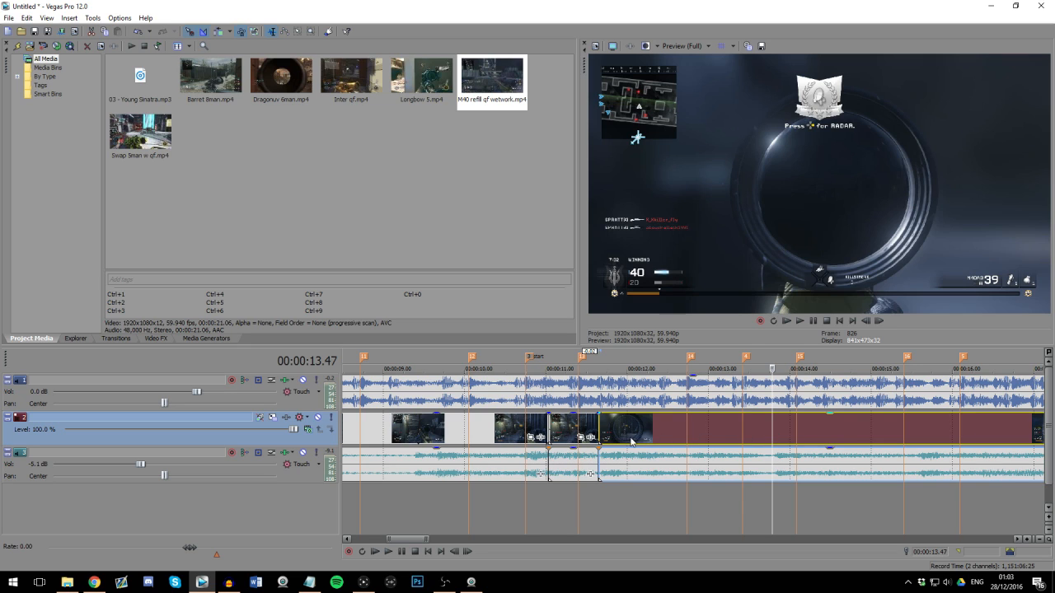
{"action": "left_click", "coordinate": [629, 435]}
{"action": "key", "text": "s"}
{"action": "left_click", "coordinate": [770, 430]}
{"action": "key", "text": "s"}
{"action": "left_click_drag", "start_coordinate": [767, 425], "coordinate": [738, 426]}
Step: Delete the compressed piece before marker 4 and extend the end of the preceding piece to marker 14
{"action": "left_click", "coordinate": [698, 430]}
{"action": "scroll", "coordinate": [691, 429], "scroll_direction": "up", "scroll_amount": 1}
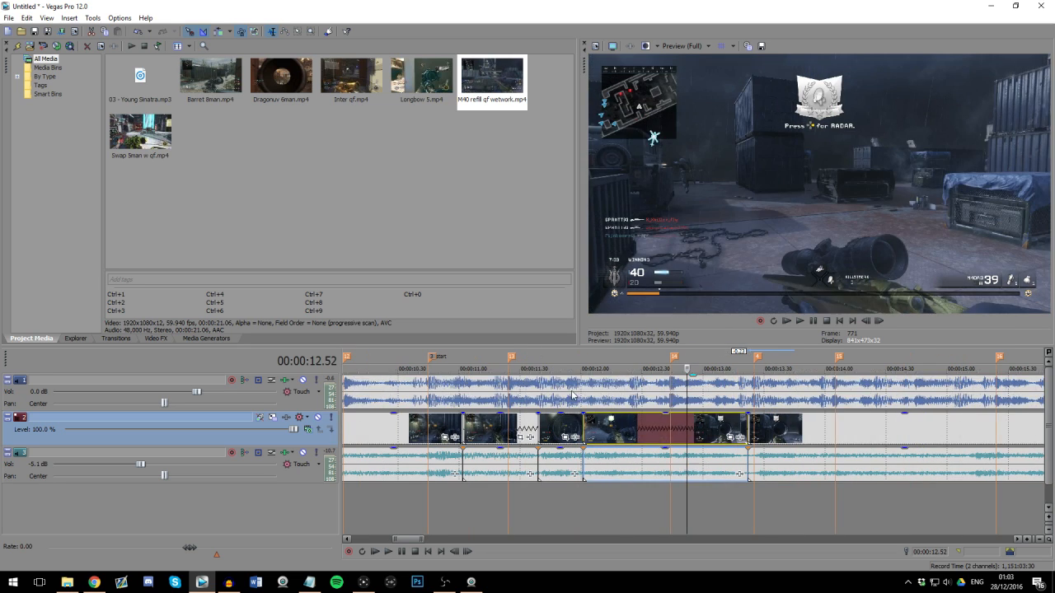
{"action": "left_click", "coordinate": [570, 401]}
{"action": "left_click", "coordinate": [683, 428]}
{"action": "scroll", "coordinate": [699, 433], "scroll_direction": "up", "scroll_amount": 1}
{"action": "scroll", "coordinate": [705, 436], "scroll_direction": "down", "scroll_amount": 1}
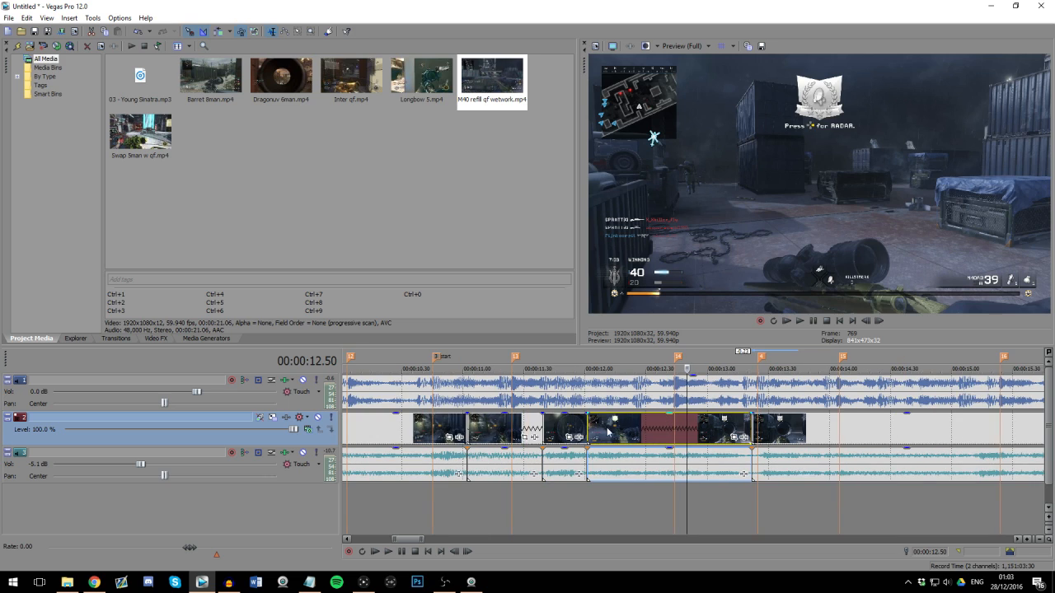
{"action": "left_click", "coordinate": [632, 431]}
{"action": "key", "text": "Delete"}
{"action": "left_click_drag", "start_coordinate": [584, 427], "coordinate": [681, 426]}
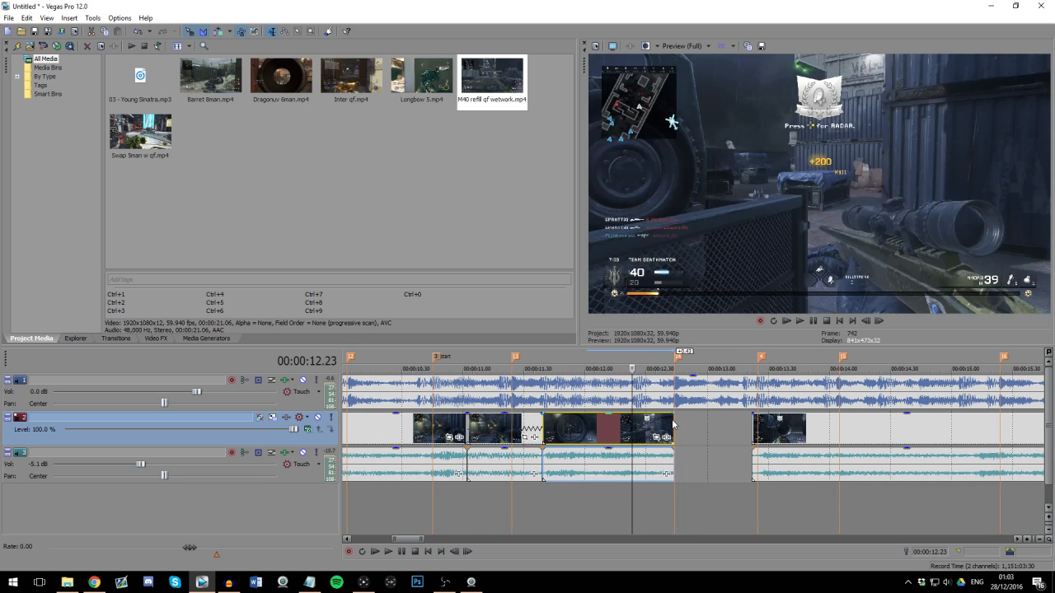
{"action": "scroll", "coordinate": [680, 427], "scroll_direction": "up", "scroll_amount": 1}
Step: Extend the start of the final piece back to marker 14, overlapping the preceding piece in a 0.02 crossfade
{"action": "left_click_drag", "start_coordinate": [793, 430], "coordinate": [737, 430]}
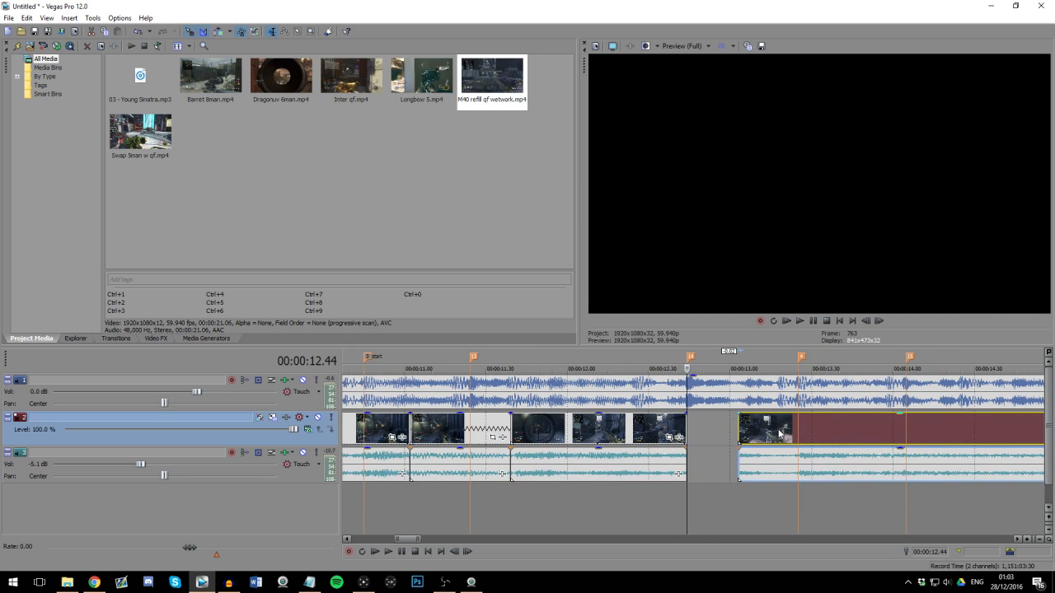
{"action": "left_click", "coordinate": [789, 434]}
{"action": "scroll", "coordinate": [801, 440], "scroll_direction": "up", "scroll_amount": 2}
{"action": "scroll", "coordinate": [809, 443], "scroll_direction": "down", "scroll_amount": 2}
{"action": "left_click_drag", "start_coordinate": [640, 430], "coordinate": [587, 423]}
{"action": "left_click", "coordinate": [587, 424]}
{"action": "scroll", "coordinate": [588, 424], "scroll_direction": "up", "scroll_amount": 4}
{"action": "mouse_move", "coordinate": [683, 421]}
{"action": "left_mouse_down"}
{"action": "mouse_move", "coordinate": [696, 421]}
{"action": "mouse_move", "coordinate": [668, 420]}
{"action": "left_mouse_up"}
{"action": "left_click", "coordinate": [684, 420]}
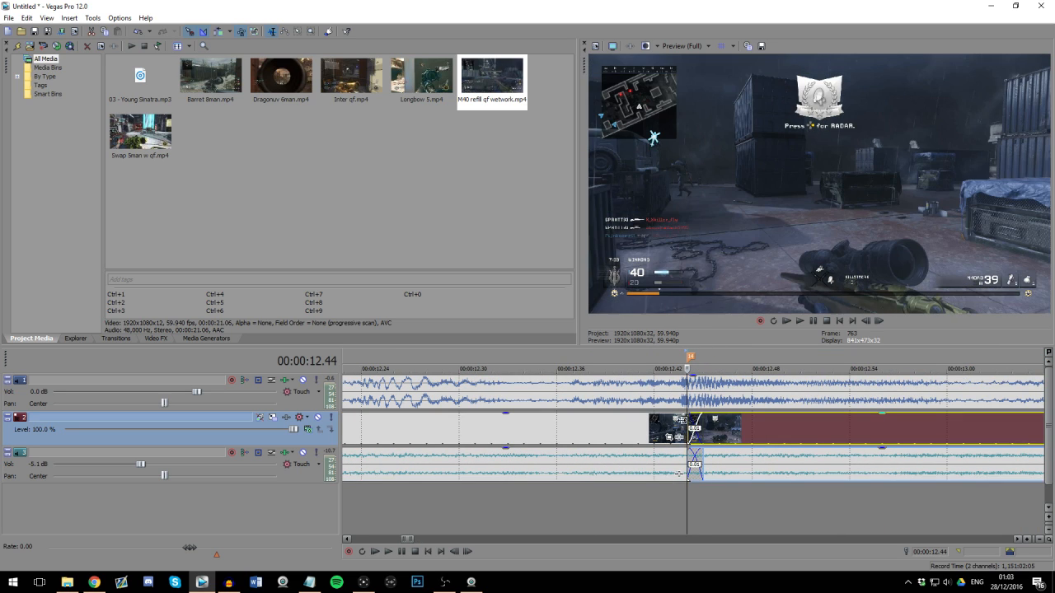
{"action": "scroll", "coordinate": [655, 414], "scroll_direction": "down", "scroll_amount": 2}
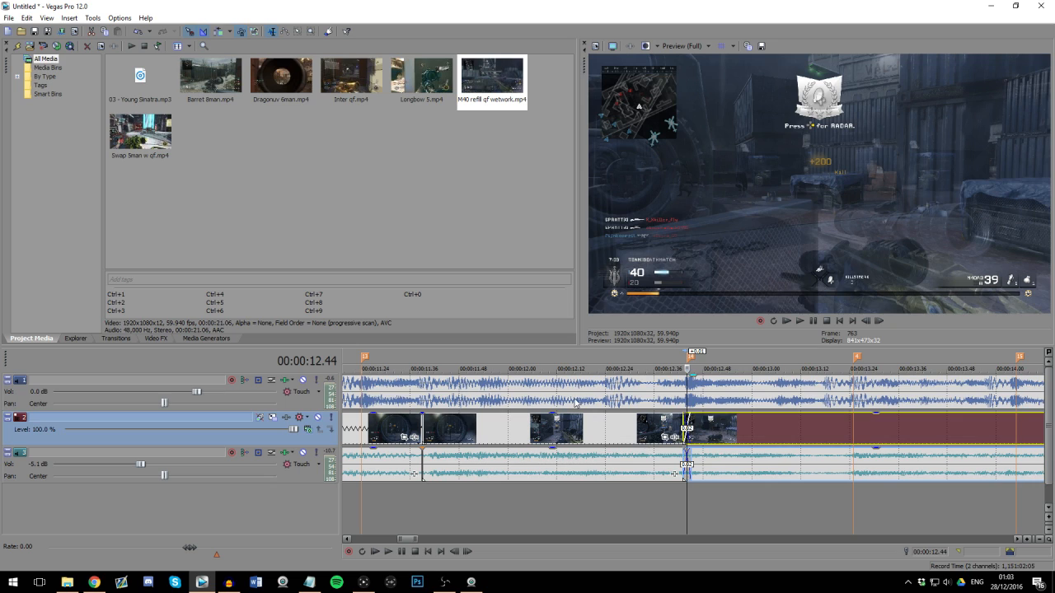
Step: Step frame by frame through the crossfade at marker 14 to check the cut against the beat
{"action": "left_click", "coordinate": [572, 402]}
{"action": "scroll", "coordinate": [623, 406], "scroll_direction": "down", "scroll_amount": 1}
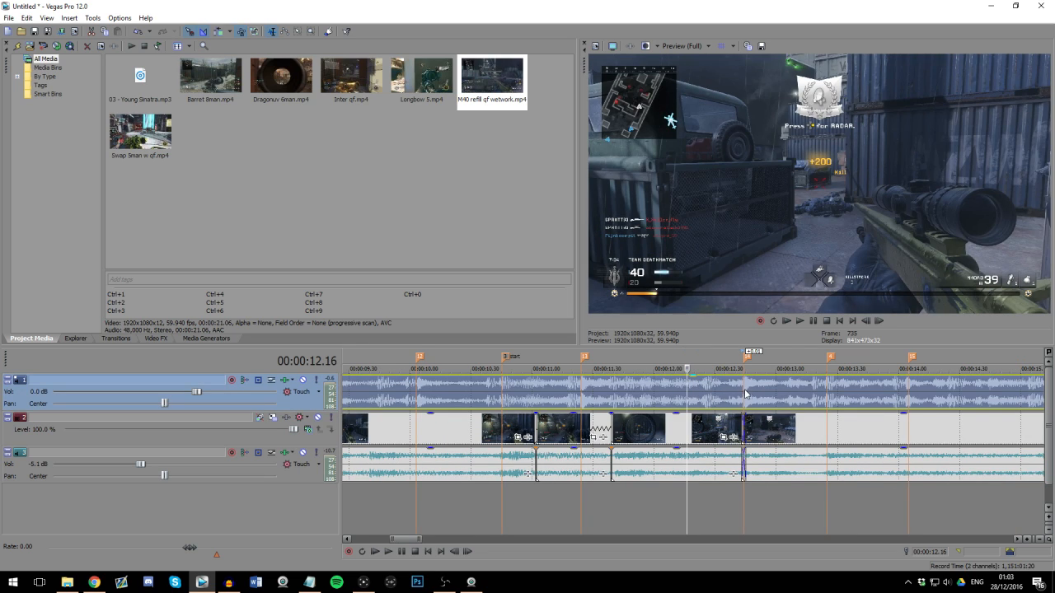
{"action": "left_click", "coordinate": [744, 389]}
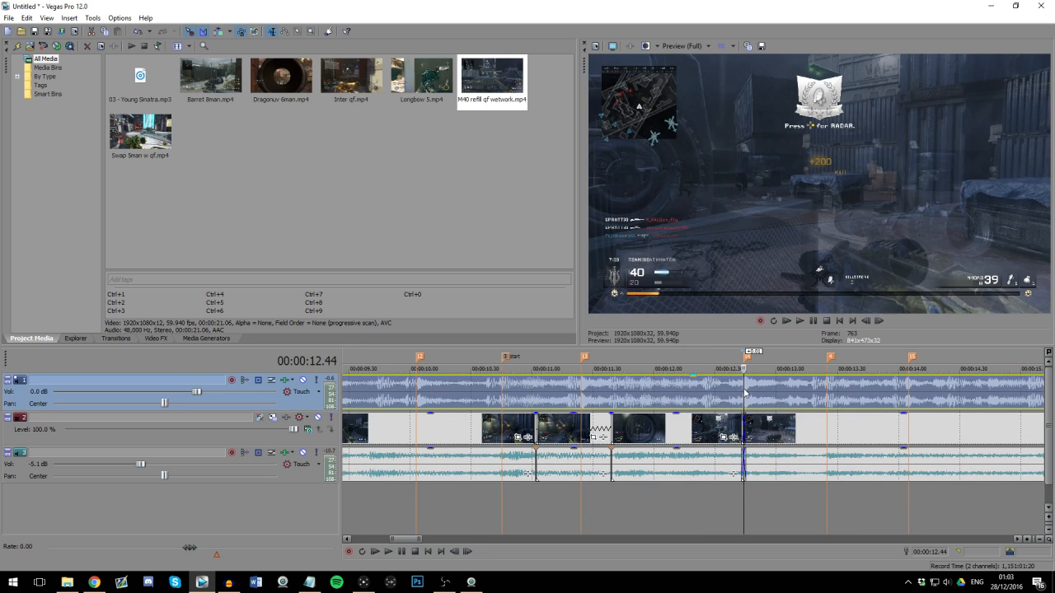
{"action": "scroll", "coordinate": [743, 400], "scroll_direction": "up", "scroll_amount": 3}
{"action": "key", "text": "Left"}
{"action": "key", "text": "Right"}
{"action": "key", "text": "Right"}
{"action": "key", "text": "Right"}
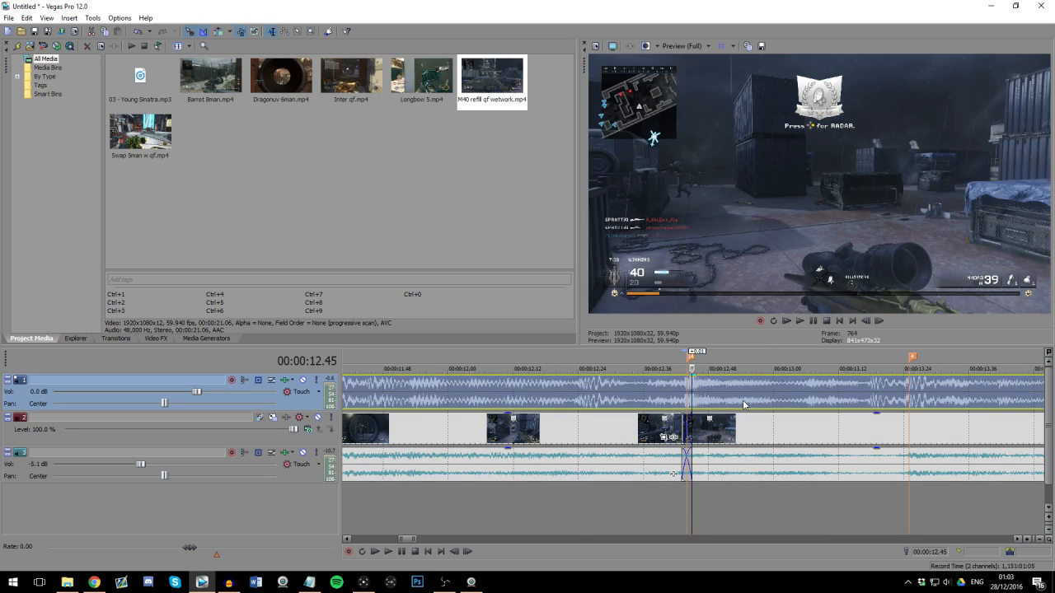
Step: Inspect the final piece's frames around marker 4 and marker 15 to see where the next kill falls
{"action": "left_click", "coordinate": [865, 427]}
{"action": "left_click", "coordinate": [897, 428]}
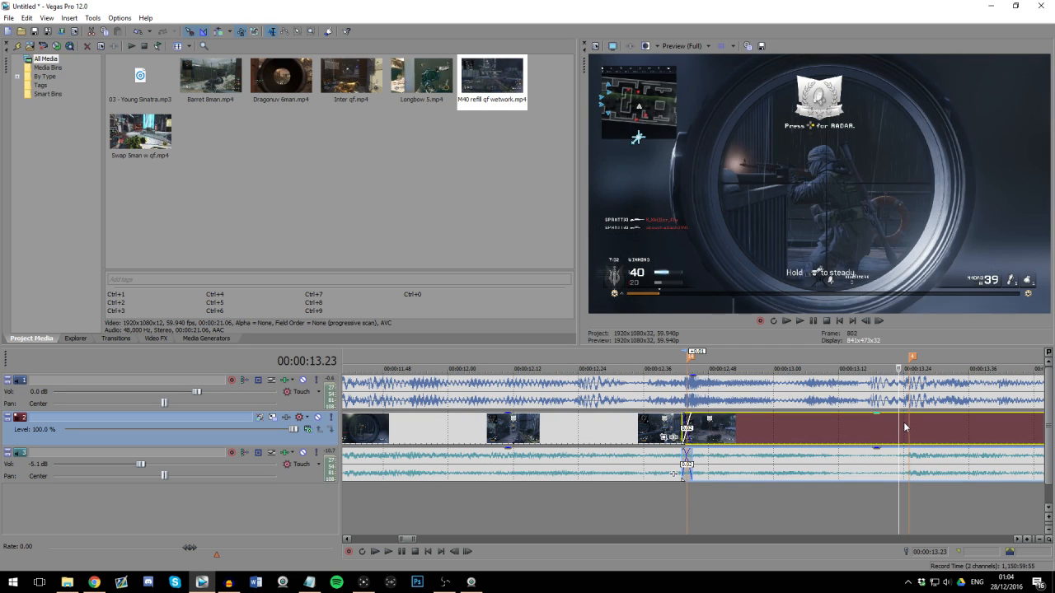
{"action": "left_click", "coordinate": [903, 423]}
{"action": "scroll", "coordinate": [816, 445], "scroll_direction": "down", "scroll_amount": 1}
{"action": "scroll", "coordinate": [811, 446], "scroll_direction": "up", "scroll_amount": 1}
{"action": "scroll", "coordinate": [811, 449], "scroll_direction": "up", "scroll_amount": 1}
{"action": "left_click", "coordinate": [695, 434]}
{"action": "scroll", "coordinate": [734, 446], "scroll_direction": "down", "scroll_amount": 3}
{"action": "left_click", "coordinate": [762, 451]}
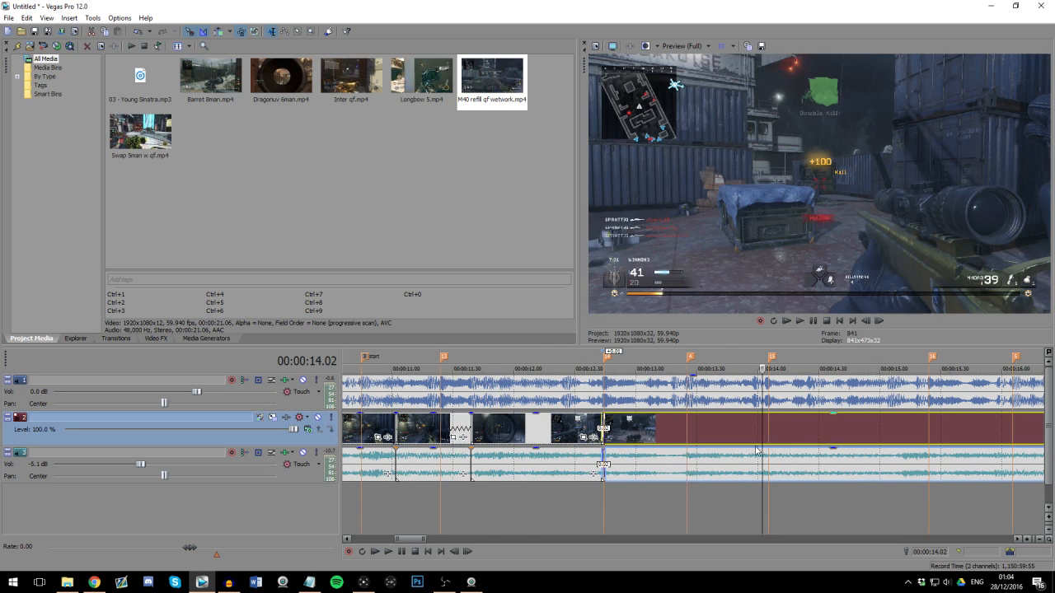
{"action": "scroll", "coordinate": [758, 451], "scroll_direction": "down", "scroll_amount": 2}
{"action": "scroll", "coordinate": [744, 445], "scroll_direction": "up", "scroll_amount": 1}
{"action": "scroll", "coordinate": [494, 395], "scroll_direction": "down", "scroll_amount": 2}
Step: Play the edited sequence from before the "start" marker through the transition at marker 14
{"action": "left_click", "coordinate": [532, 396]}
{"action": "key", "text": "space"}
{"action": "scroll", "coordinate": [626, 404], "scroll_direction": "up", "scroll_amount": 2}
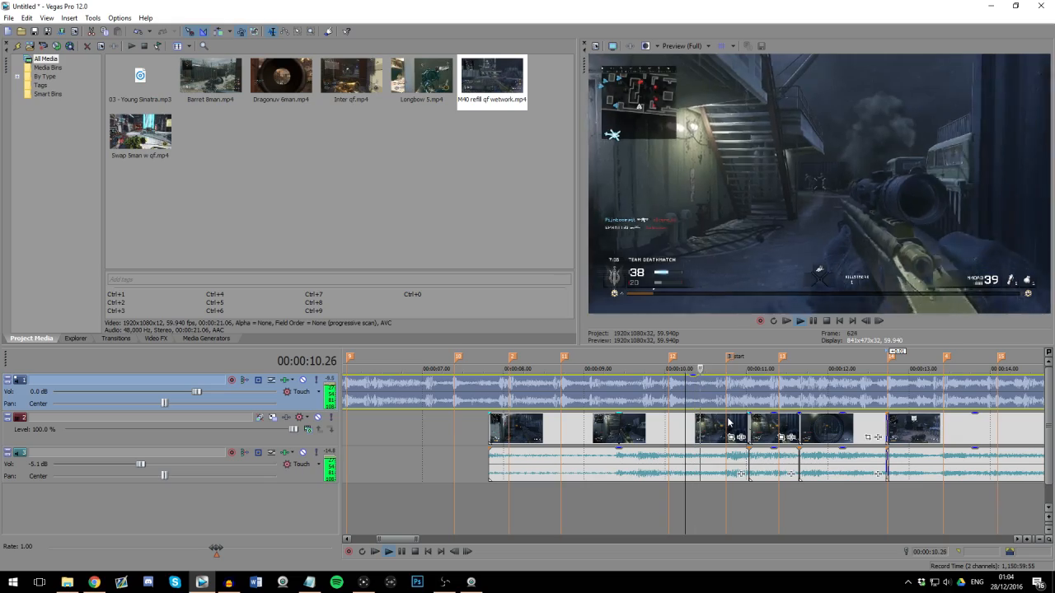
{"action": "scroll", "coordinate": [791, 420], "scroll_direction": "down", "scroll_amount": 1}
{"action": "left_click", "coordinate": [758, 423]}
{"action": "scroll", "coordinate": [766, 429], "scroll_direction": "up", "scroll_amount": 1}
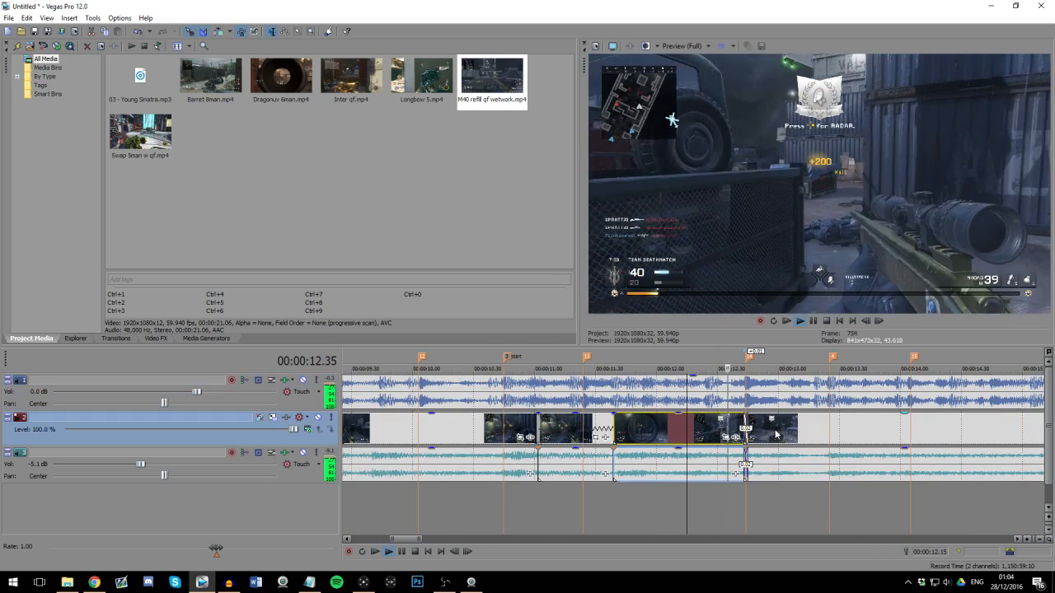
{"action": "scroll", "coordinate": [779, 432], "scroll_direction": "down", "scroll_amount": 3}
{"action": "key", "text": "space"}
Step: Trim the preceding piece's end to marker 14 and extend the following piece's start earlier so the crossfade finishes on the marker
{"action": "left_click", "coordinate": [710, 393]}
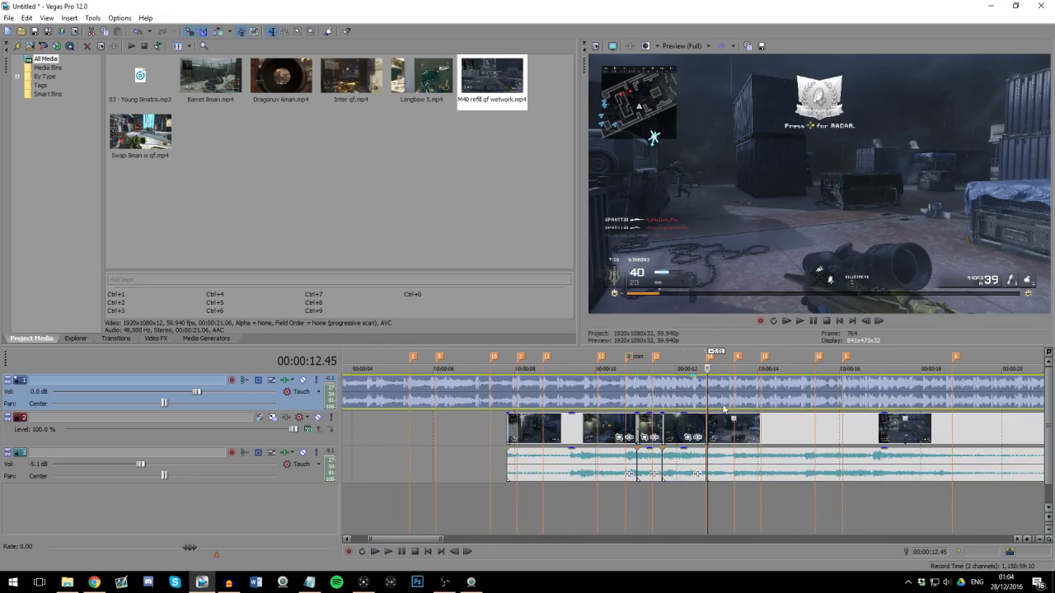
{"action": "scroll", "coordinate": [712, 393], "scroll_direction": "up", "scroll_amount": 4}
{"action": "scroll", "coordinate": [687, 392], "scroll_direction": "up", "scroll_amount": 3}
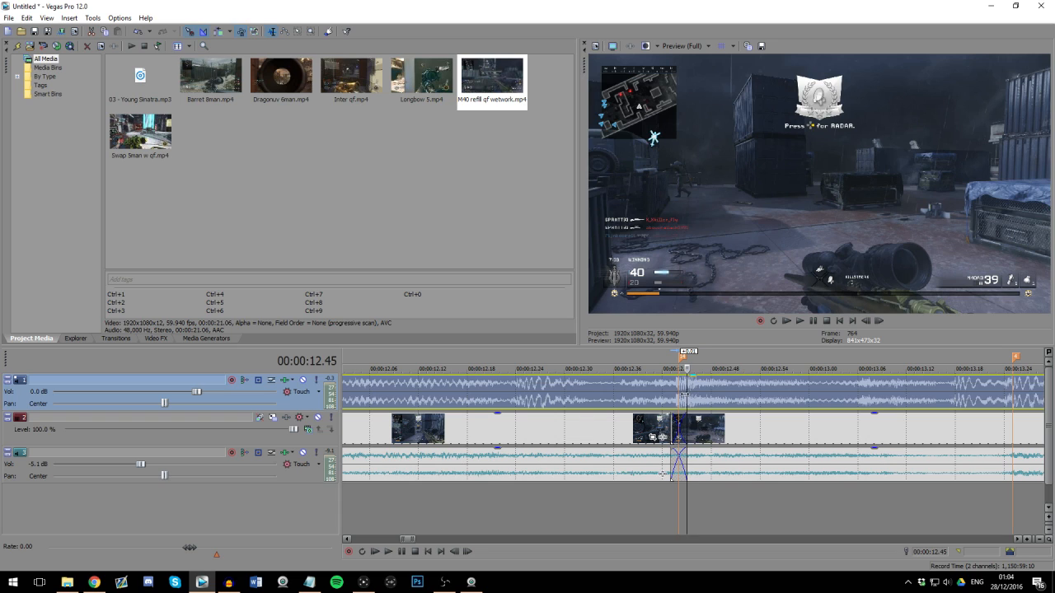
{"action": "scroll", "coordinate": [725, 408], "scroll_direction": "down", "scroll_amount": 3}
{"action": "scroll", "coordinate": [706, 426], "scroll_direction": "up", "scroll_amount": 4}
{"action": "left_click", "coordinate": [677, 430]}
{"action": "scroll", "coordinate": [686, 448], "scroll_direction": "down", "scroll_amount": 2}
{"action": "scroll", "coordinate": [688, 454], "scroll_direction": "up", "scroll_amount": 2}
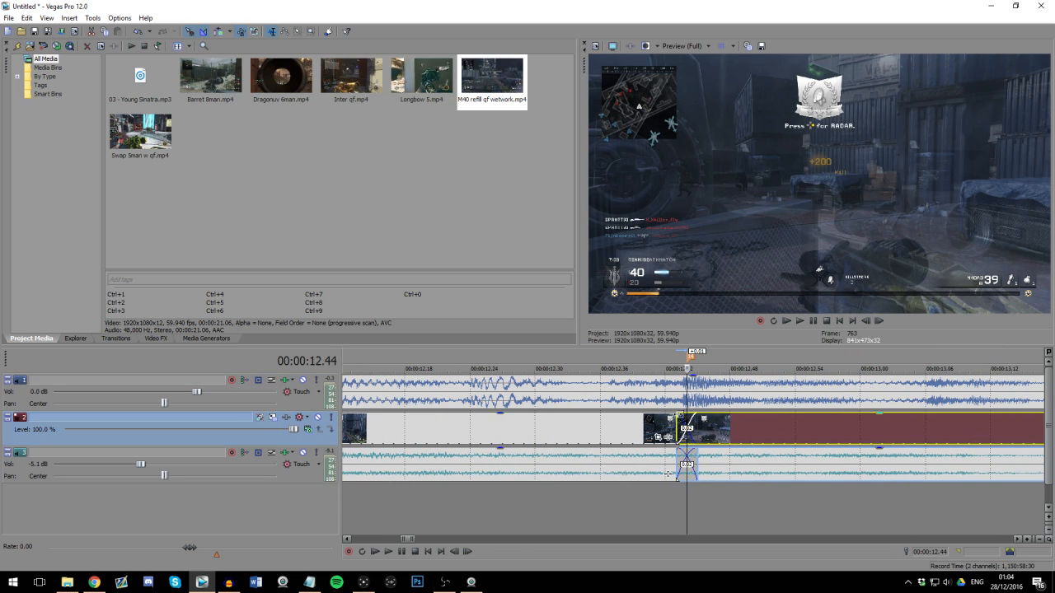
{"action": "scroll", "coordinate": [719, 446], "scroll_direction": "up", "scroll_amount": 2}
{"action": "left_click", "coordinate": [664, 420]}
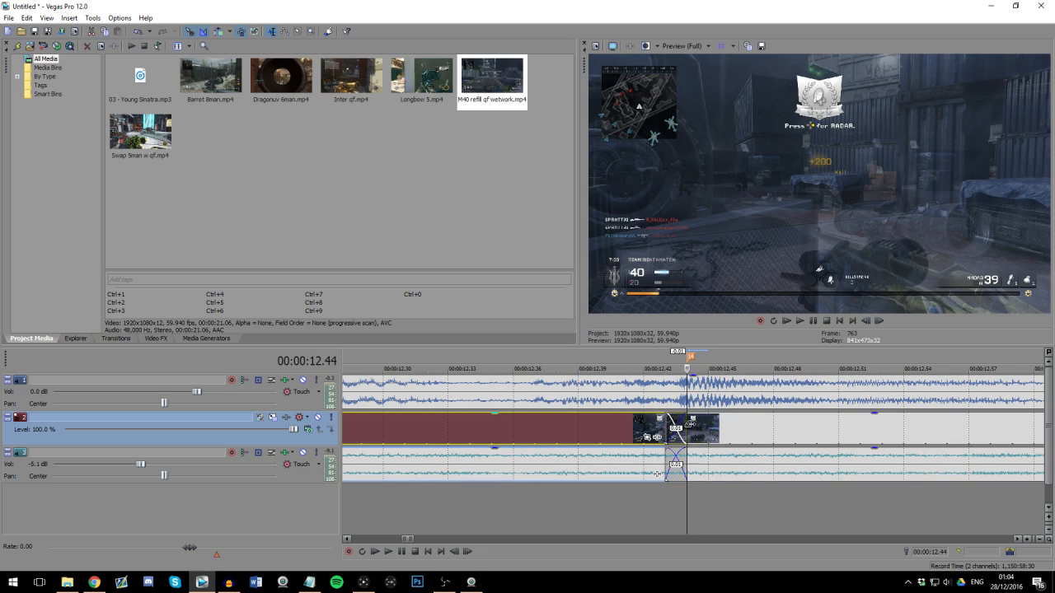
{"action": "left_click_drag", "start_coordinate": [666, 428], "coordinate": [644, 428]}
Step: Open Track Motion for video track 2 and move and narrow its window so the video preview stays uncovered
{"action": "left_click", "coordinate": [679, 403]}
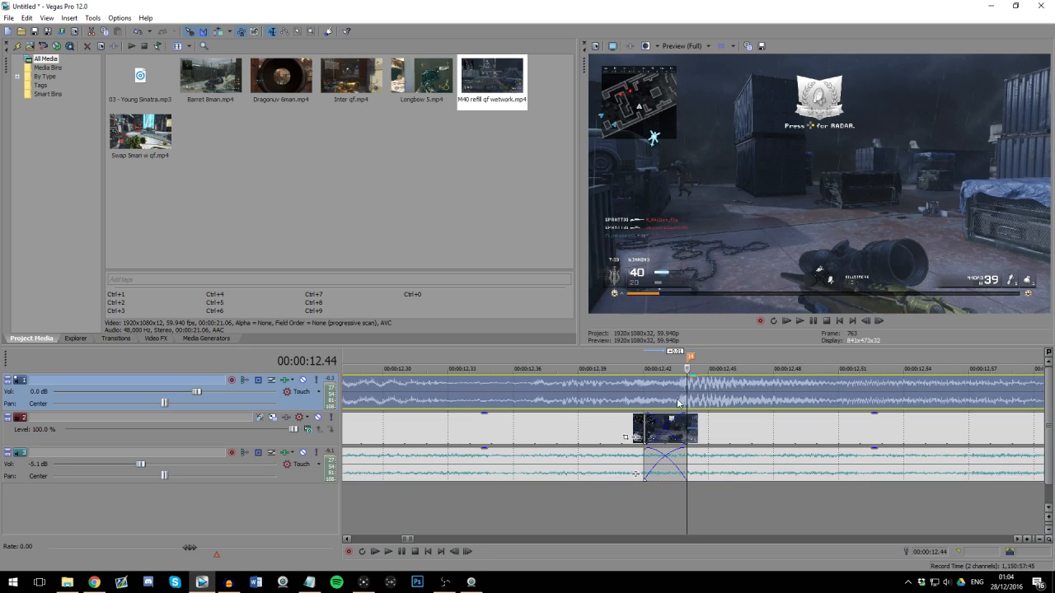
{"action": "left_click", "coordinate": [693, 424]}
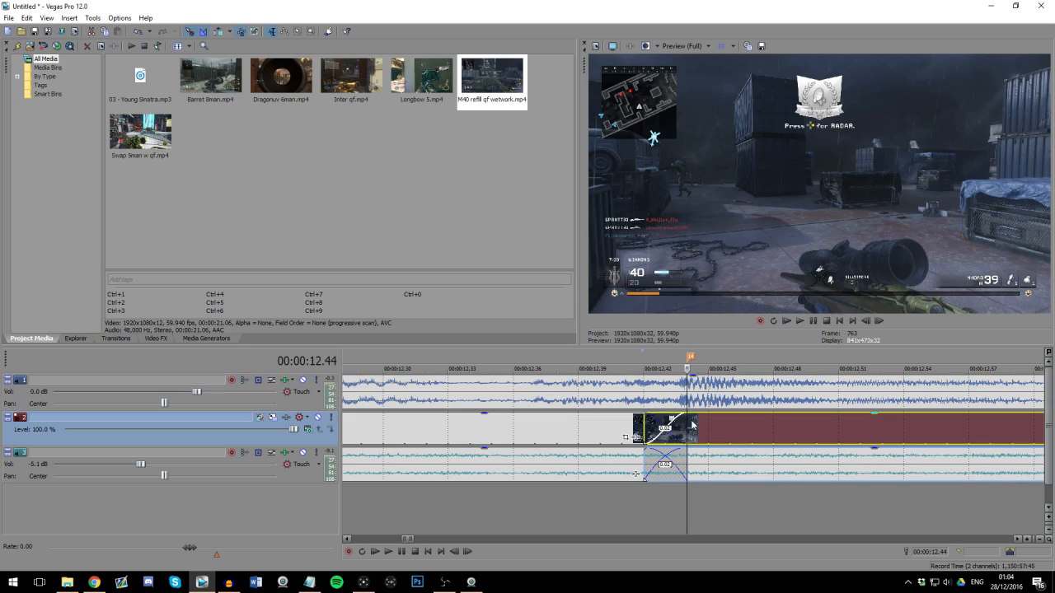
{"action": "left_click", "coordinate": [272, 419]}
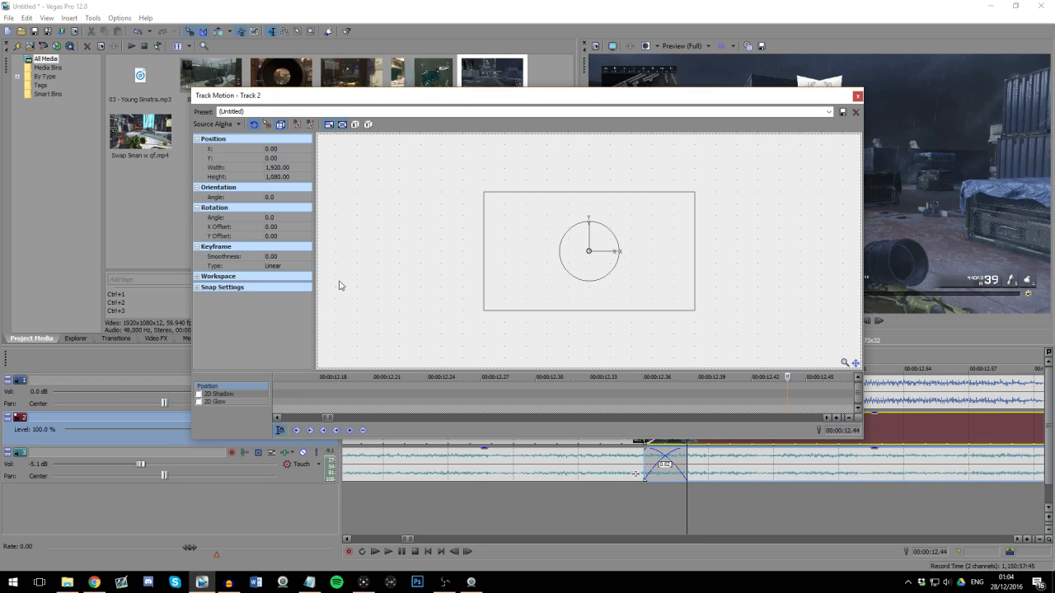
{"action": "left_click_drag", "start_coordinate": [800, 102], "coordinate": [654, 127]}
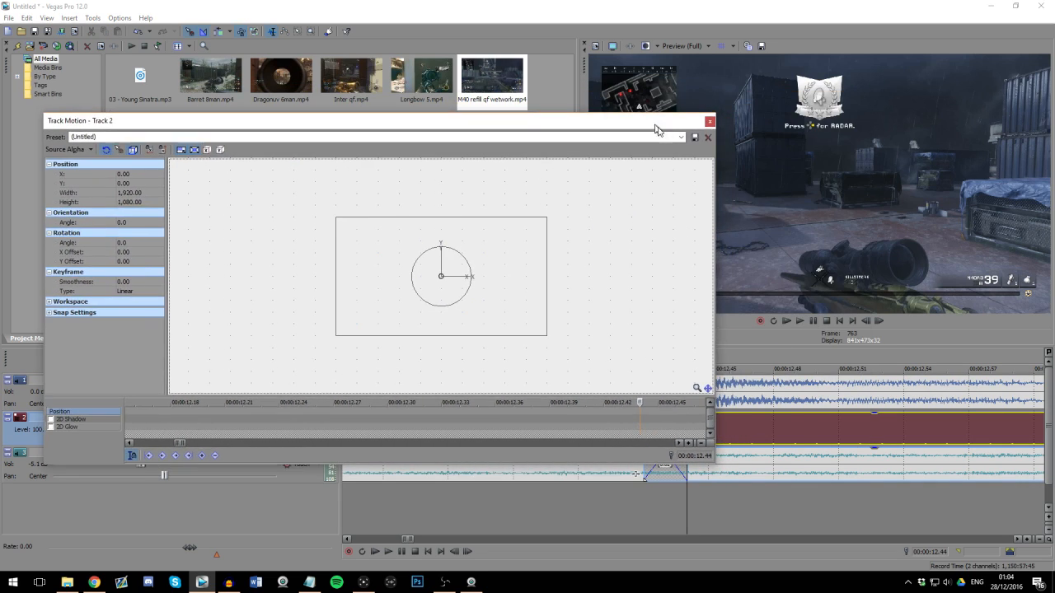
{"action": "left_click_drag", "start_coordinate": [717, 182], "coordinate": [488, 182]}
{"action": "scroll", "coordinate": [369, 432], "scroll_direction": "down", "scroll_amount": 5}
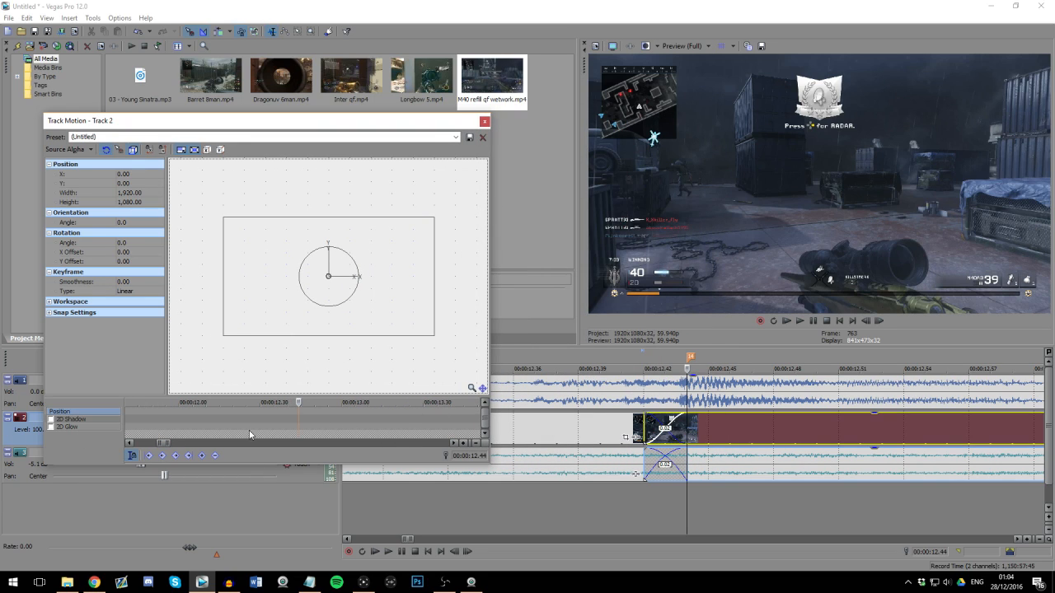
{"action": "scroll", "coordinate": [636, 475], "scroll_direction": "down", "scroll_amount": 10}
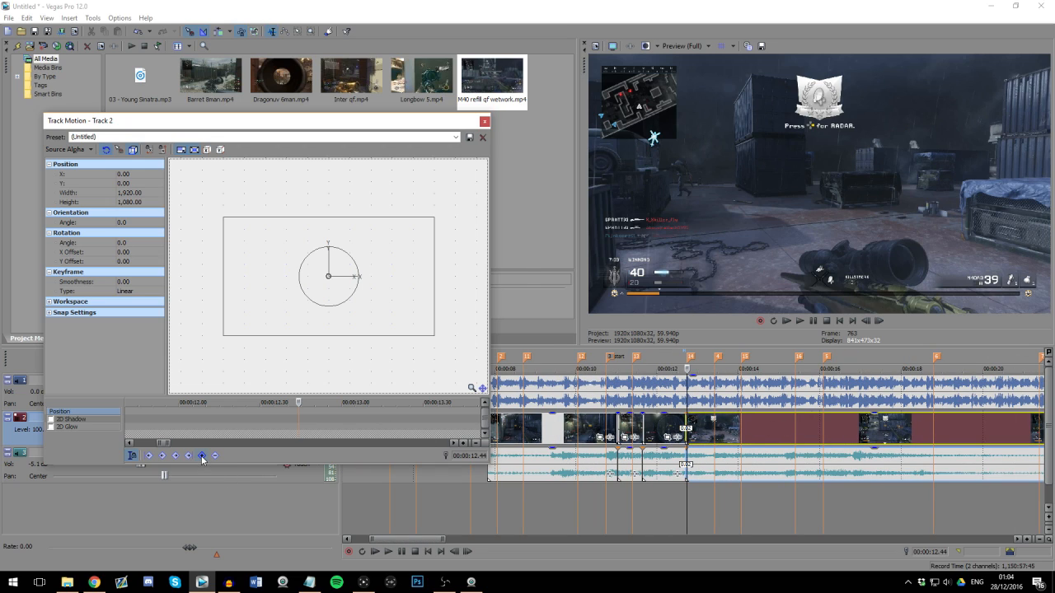
{"action": "scroll", "coordinate": [391, 426], "scroll_direction": "up", "scroll_amount": 4}
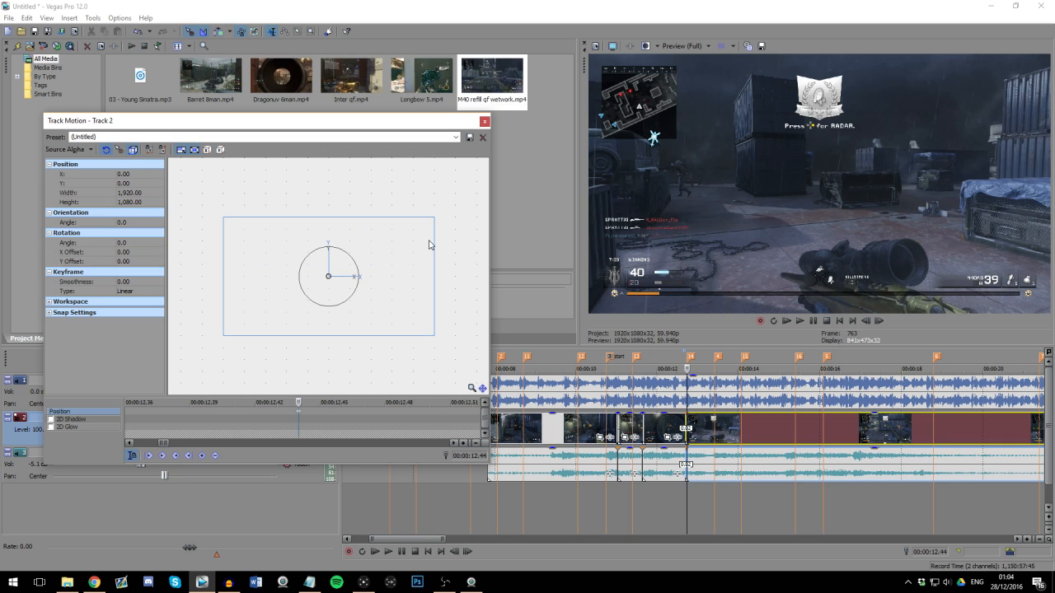
Step: Try scaling the track frame by hand at marker 14, and restore the box to its default size
{"action": "mouse_move", "coordinate": [434, 219]}
{"action": "left_mouse_down"}
{"action": "mouse_move", "coordinate": [473, 202]}
{"action": "mouse_move", "coordinate": [429, 217]}
{"action": "left_mouse_up"}
{"action": "mouse_move", "coordinate": [432, 237]}
{"action": "left_mouse_down"}
{"action": "mouse_move", "coordinate": [458, 220]}
{"action": "mouse_move", "coordinate": [444, 231]}
{"action": "left_mouse_up"}
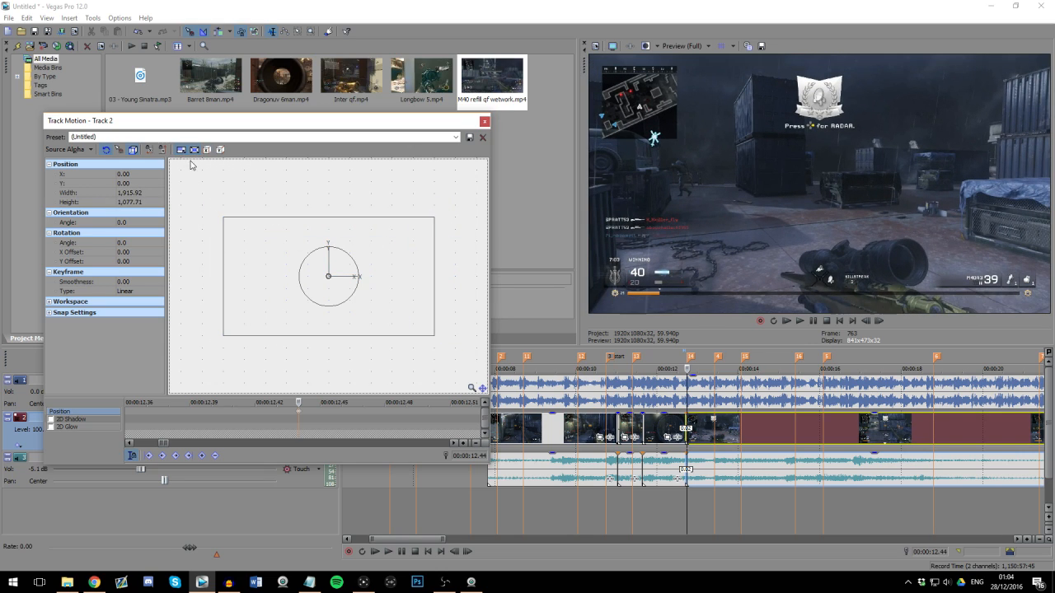
{"action": "left_click_drag", "start_coordinate": [435, 218], "coordinate": [427, 219]}
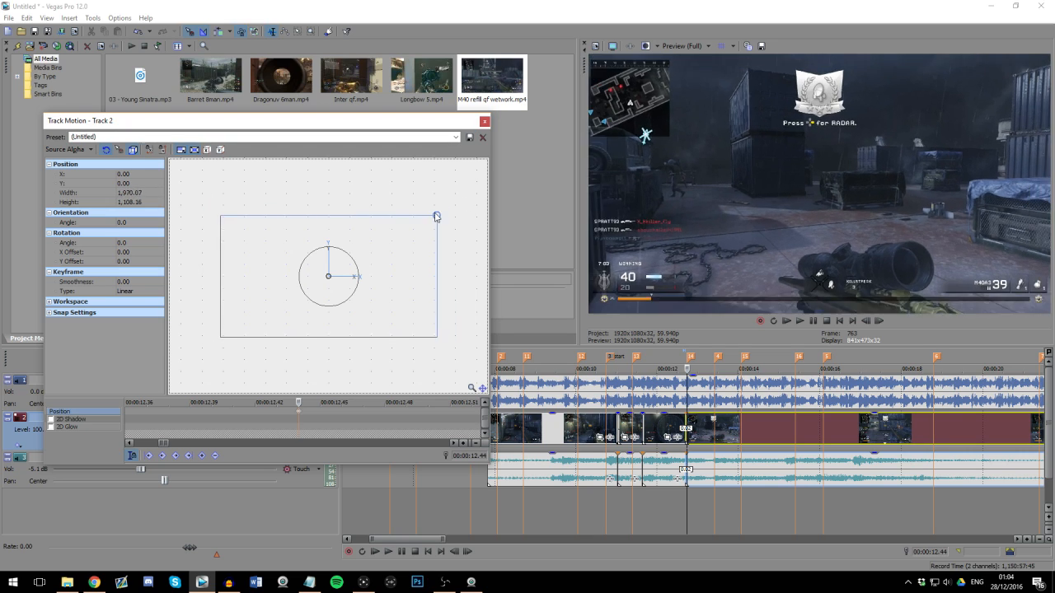
{"action": "left_click_drag", "start_coordinate": [427, 220], "coordinate": [435, 219]}
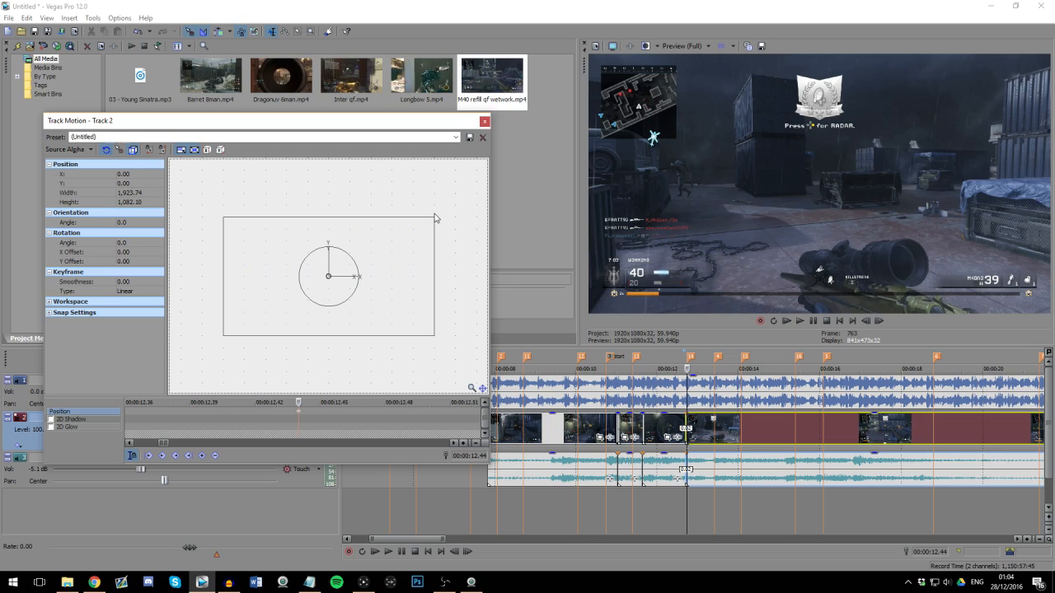
{"action": "scroll", "coordinate": [450, 248], "scroll_direction": "up", "scroll_amount": 1}
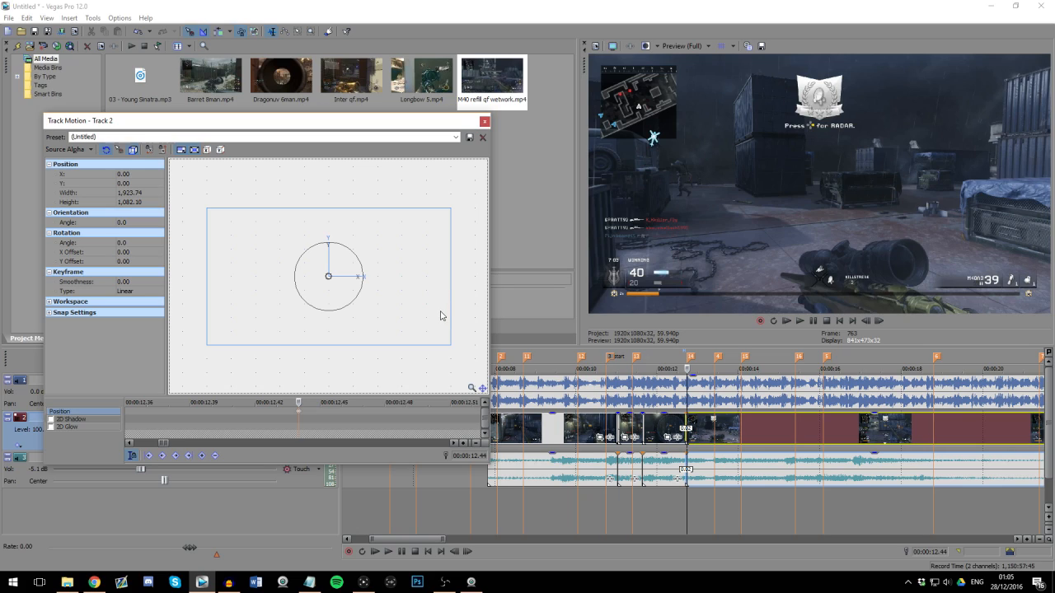
{"action": "scroll", "coordinate": [428, 317], "scroll_direction": "up", "scroll_amount": 1}
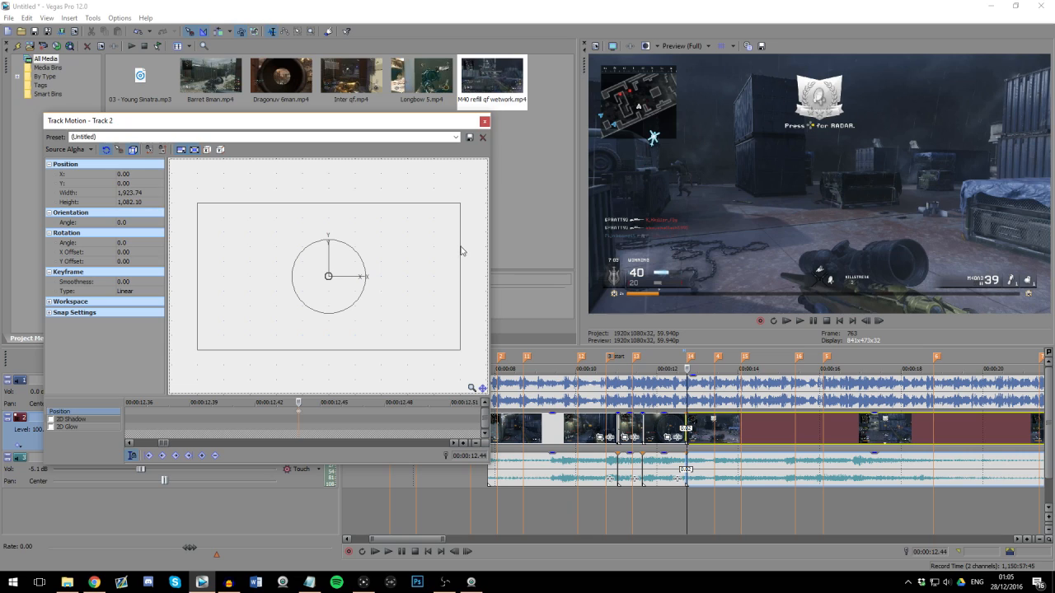
{"action": "right_click", "coordinate": [398, 241]}
{"action": "left_click", "coordinate": [417, 260]}
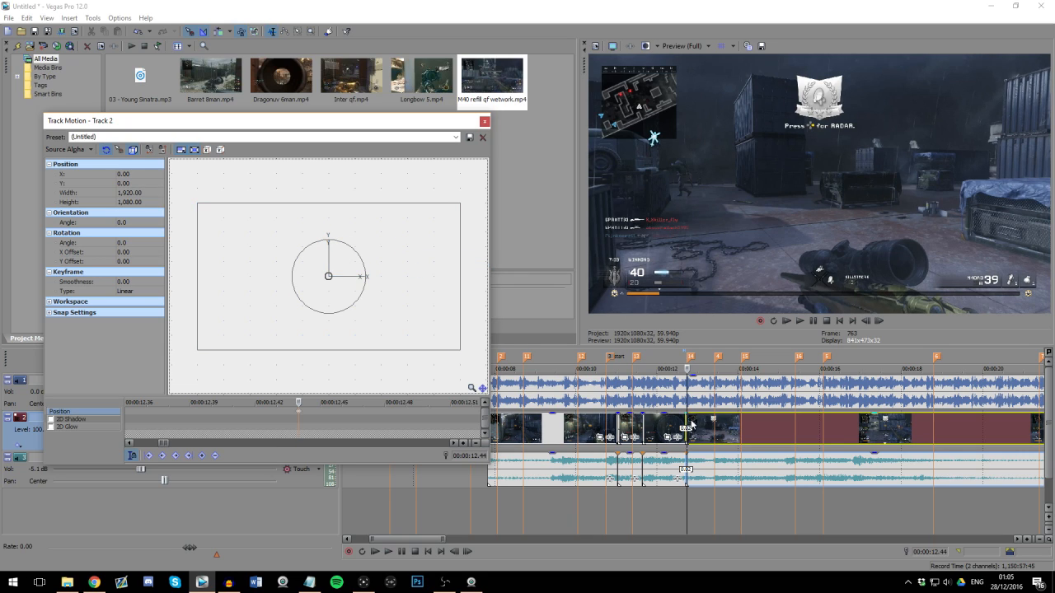
Step: Add a track motion keyframe with the default 1,920 by 1,080 box one frame before marker 14
{"action": "scroll", "coordinate": [690, 424], "scroll_direction": "up", "scroll_amount": 10}
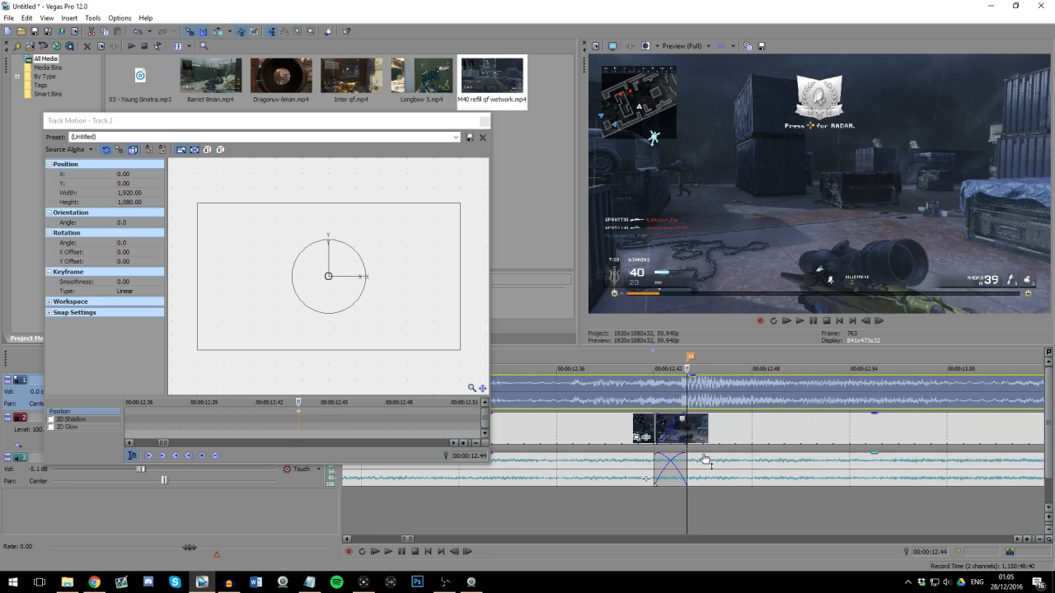
{"action": "key", "text": "Left"}
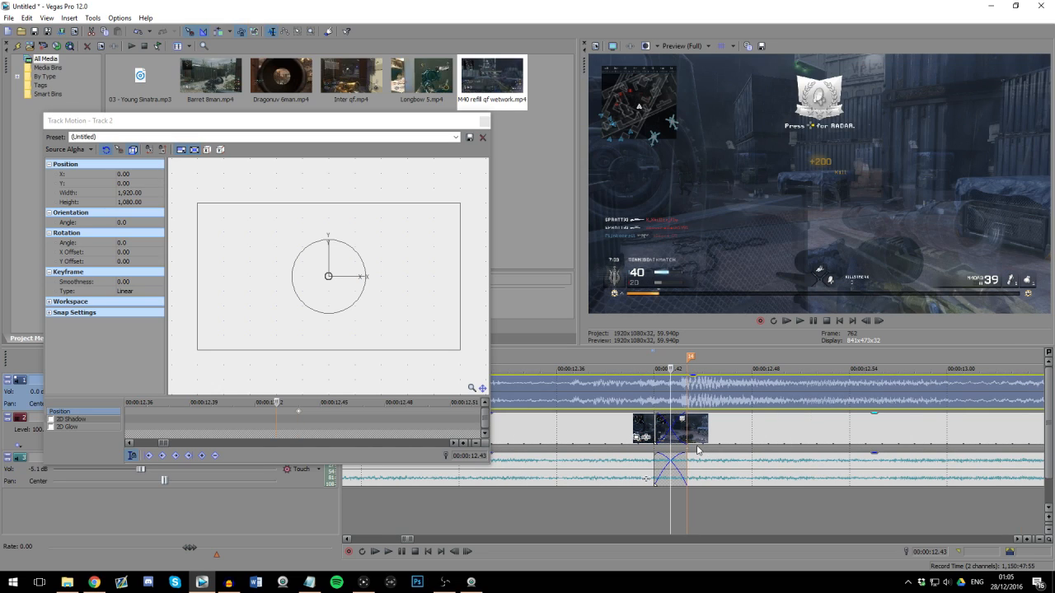
{"action": "left_click", "coordinate": [413, 309]}
{"action": "right_click", "coordinate": [428, 286]}
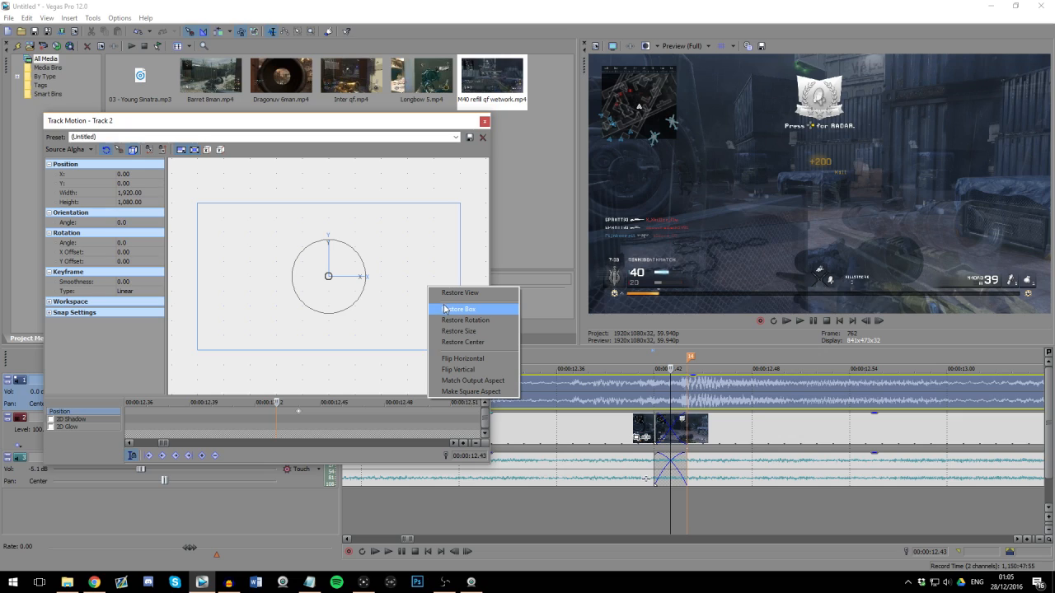
{"action": "left_click", "coordinate": [444, 309]}
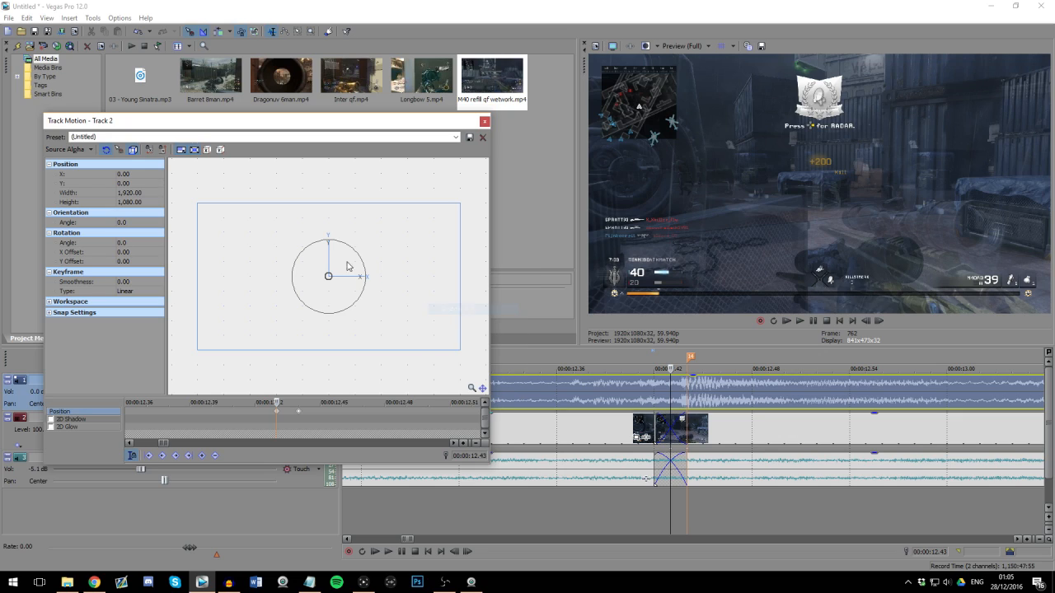
{"action": "left_click", "coordinate": [278, 412]}
Step: Enlarge the track frame at the marker 14 keyframe by setting its width to 1,950
{"action": "left_click", "coordinate": [298, 423]}
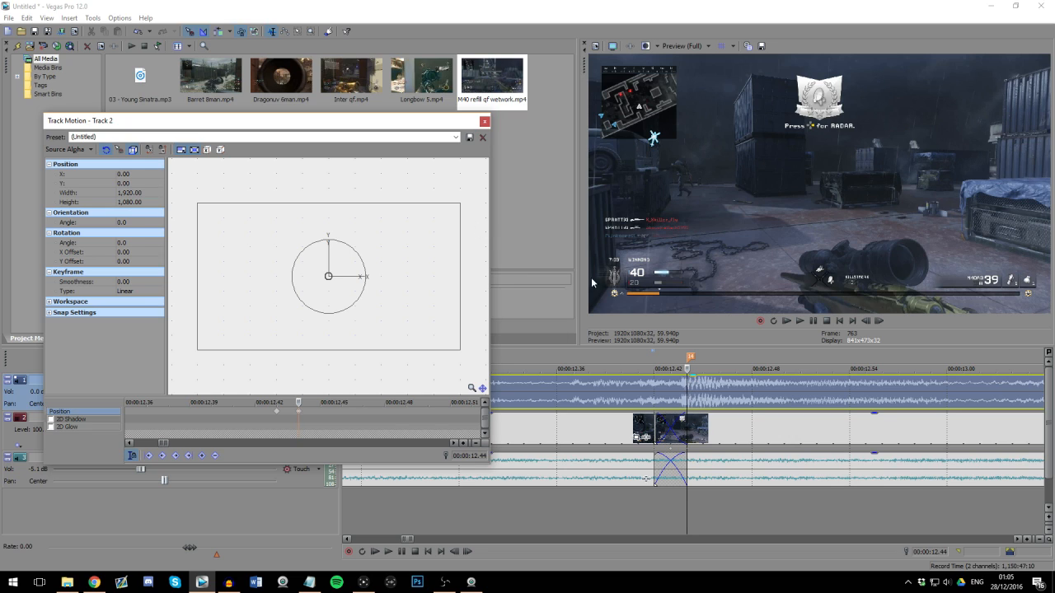
{"action": "left_click_drag", "start_coordinate": [461, 203], "coordinate": [462, 204]}
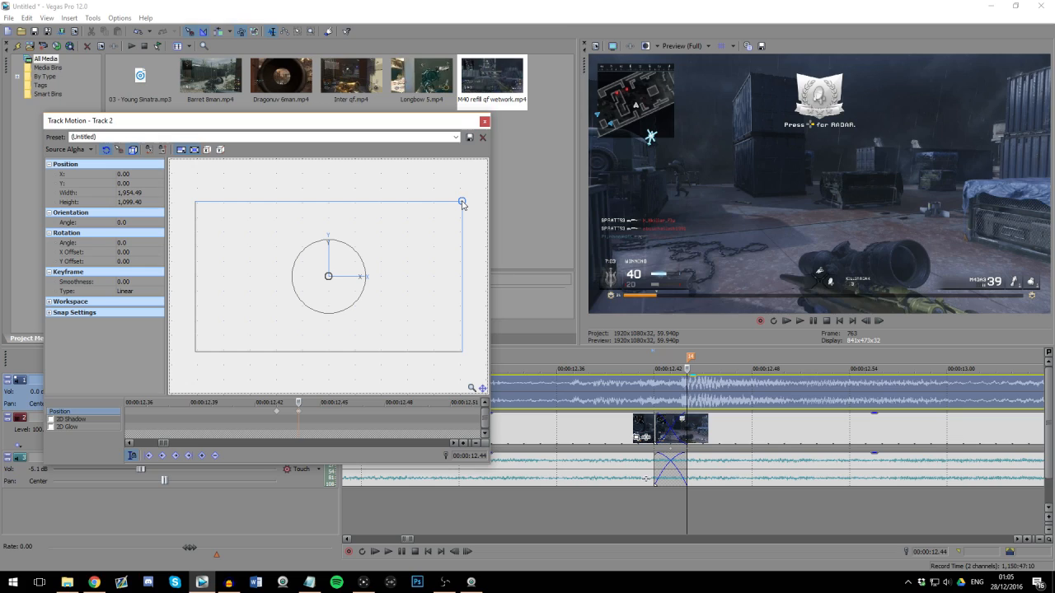
{"action": "left_click_drag", "start_coordinate": [462, 204], "coordinate": [463, 203]}
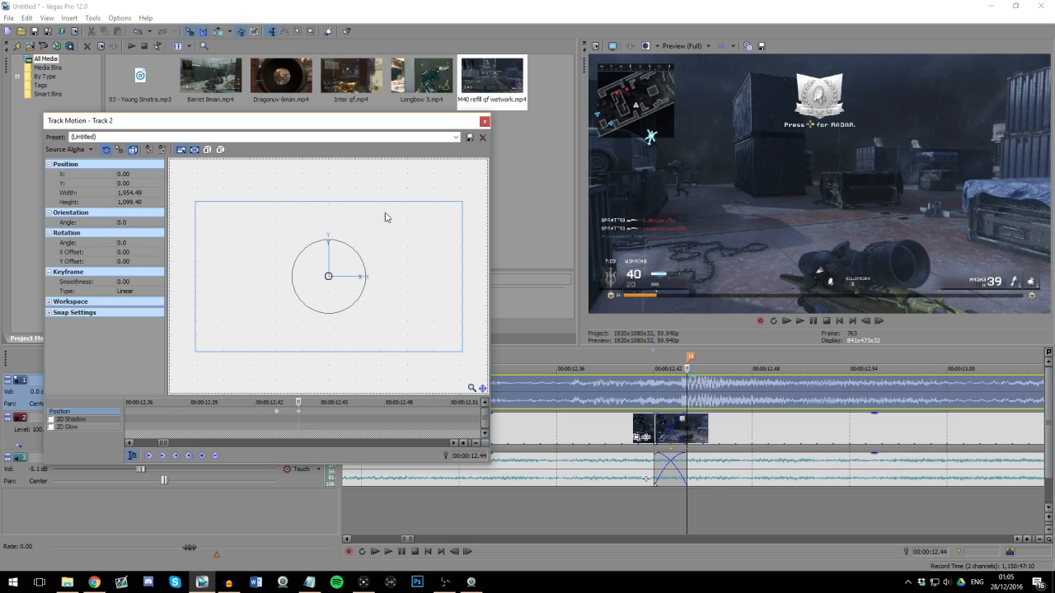
{"action": "left_click", "coordinate": [134, 193]}
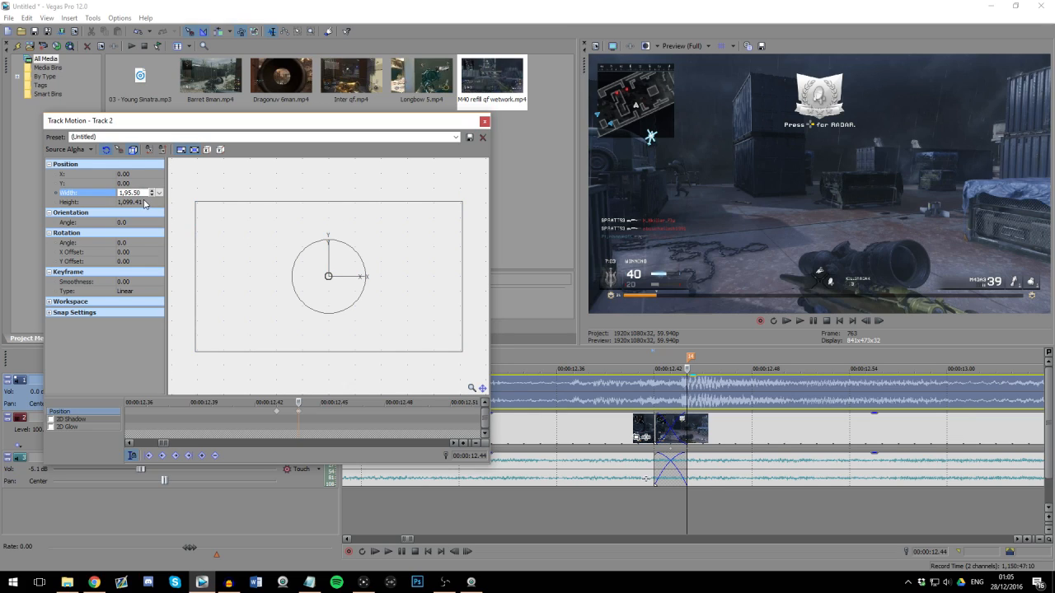
{"action": "key", "text": "Return"}
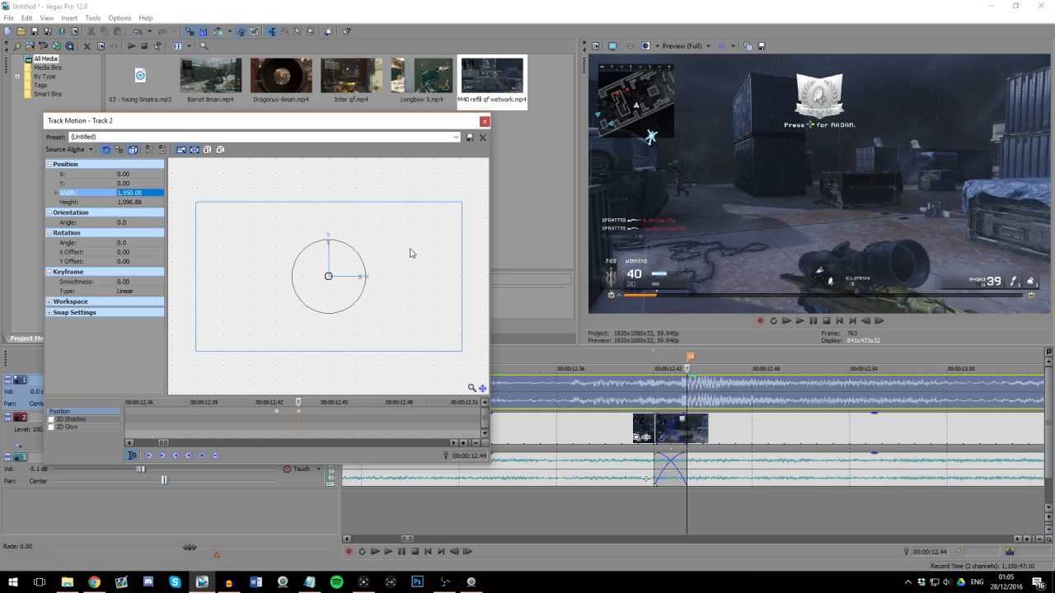
Step: Set the rotation angle of the marker 14 track motion keyframe to 0.2
{"action": "left_click", "coordinate": [298, 420]}
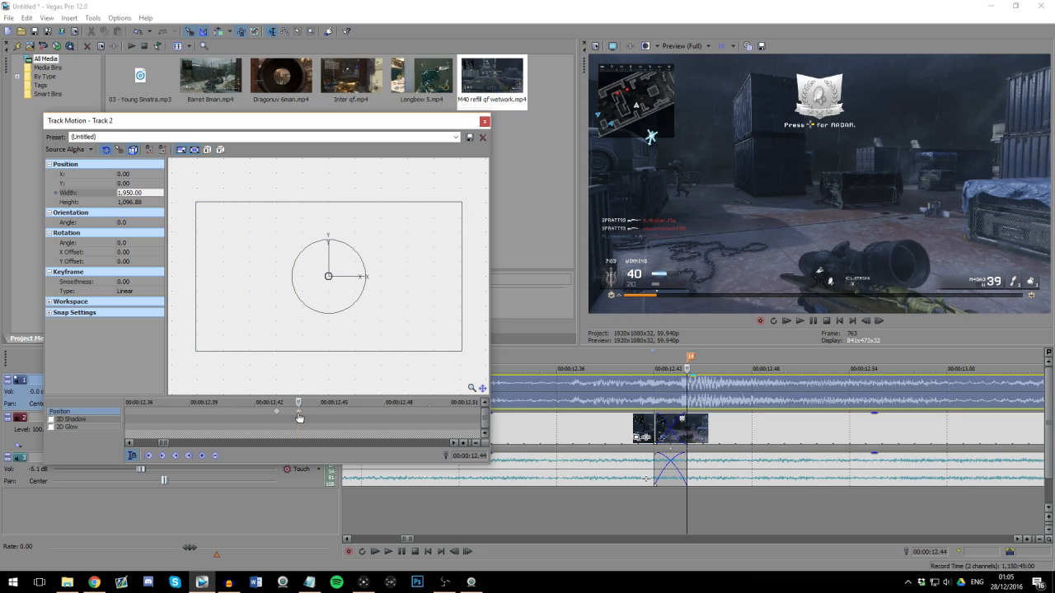
{"action": "left_click", "coordinate": [130, 243]}
{"action": "key", "text": "Return"}
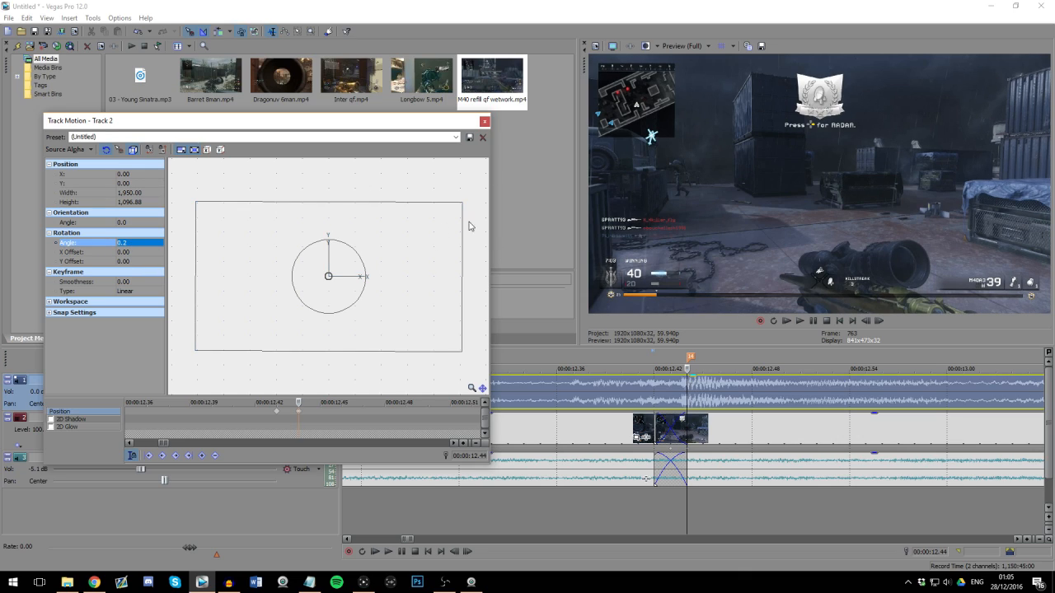
Step: Compare the music waveform with the keyframe at marker 14 and play the transition to check the zoom and rotation
{"action": "left_click", "coordinate": [666, 394]}
{"action": "left_click", "coordinate": [686, 452]}
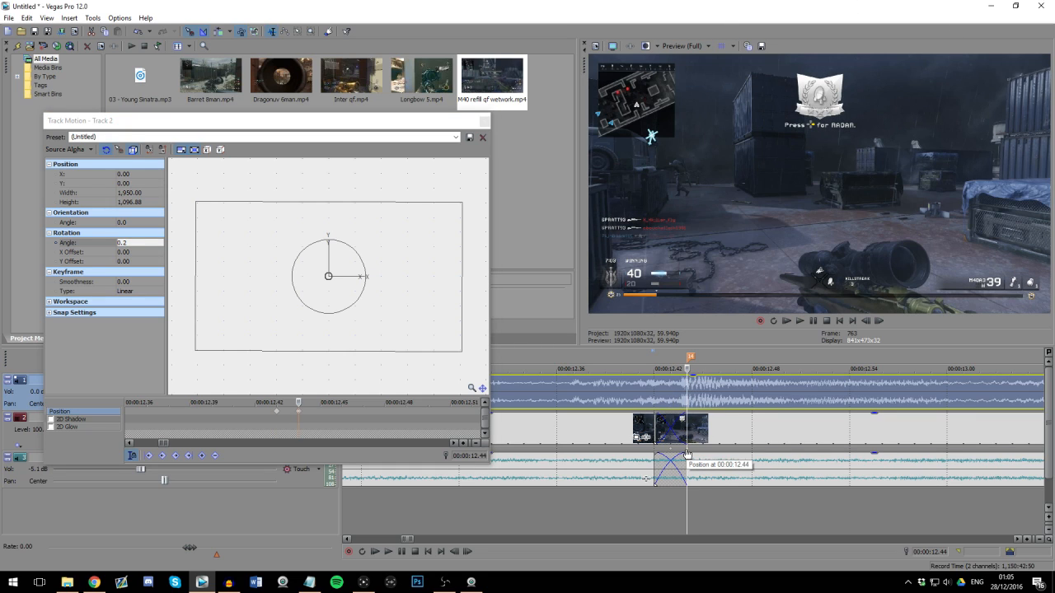
{"action": "left_click", "coordinate": [664, 397]}
{"action": "left_click", "coordinate": [691, 402]}
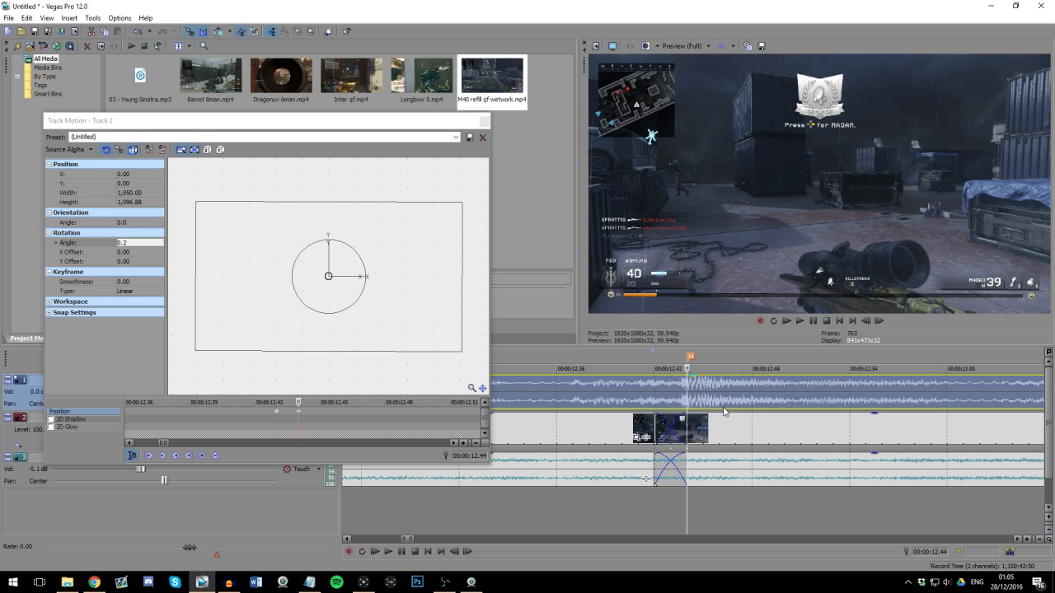
{"action": "scroll", "coordinate": [716, 398], "scroll_direction": "down", "scroll_amount": 2}
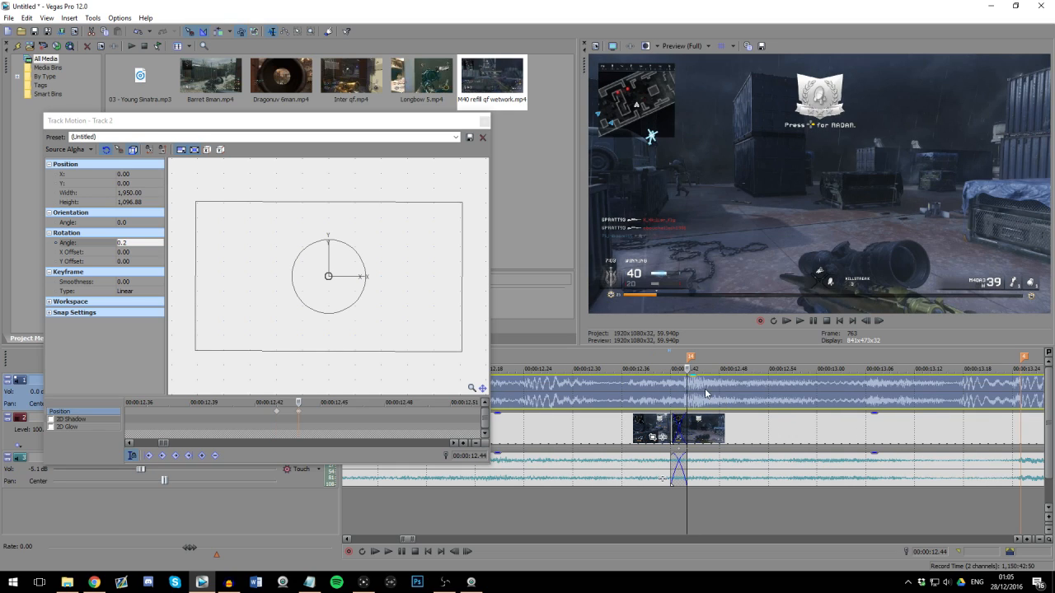
{"action": "left_click", "coordinate": [778, 397]}
{"action": "scroll", "coordinate": [771, 404], "scroll_direction": "down", "scroll_amount": 2}
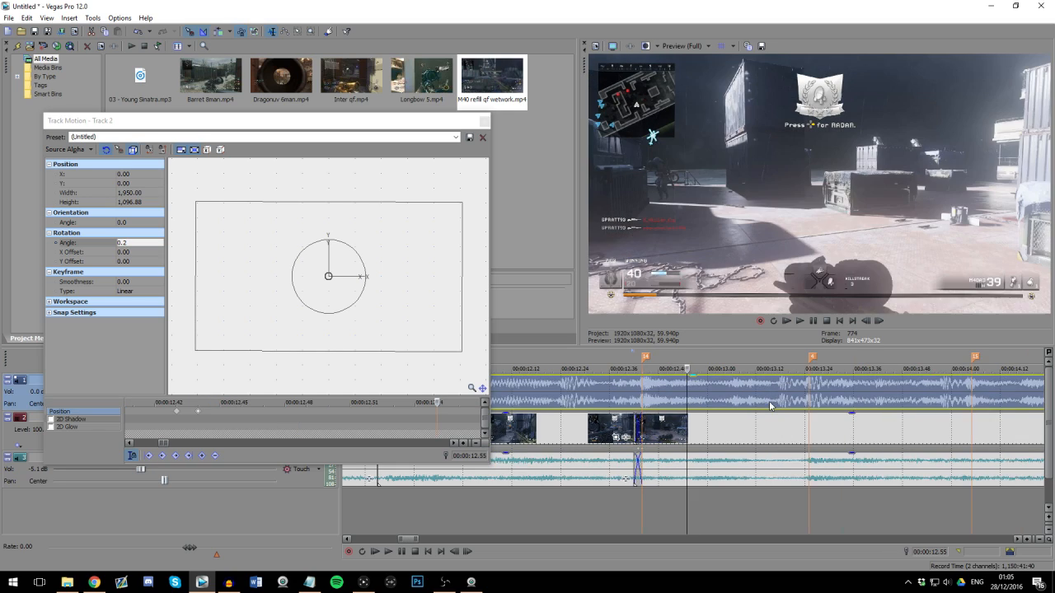
{"action": "left_click", "coordinate": [625, 397]}
{"action": "scroll", "coordinate": [646, 397], "scroll_direction": "down", "scroll_amount": 3}
{"action": "left_click", "coordinate": [668, 398]}
{"action": "scroll", "coordinate": [677, 405], "scroll_direction": "up", "scroll_amount": 2}
{"action": "key", "text": "space"}
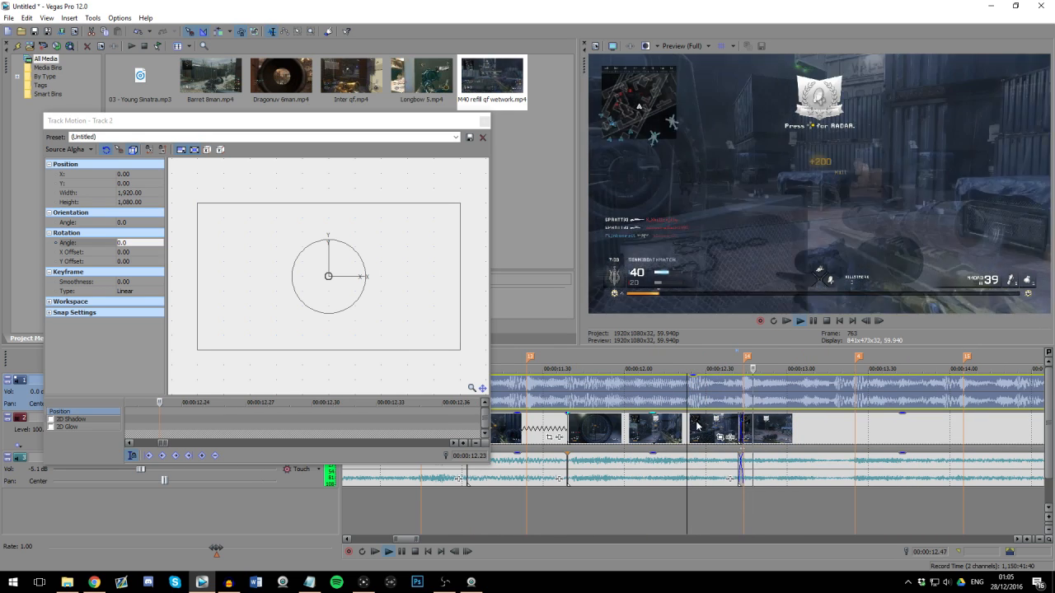
{"action": "key", "text": "space"}
Step: Set the video preview quality to Preview (Auto)
{"action": "left_click", "coordinate": [690, 47]}
{"action": "mouse_move", "coordinate": [692, 71]}
{"action": "left_click", "coordinate": [742, 70]}
Step: Replay the footage leading into marker 14 to check the new track motion against the beat
{"action": "left_click", "coordinate": [703, 397]}
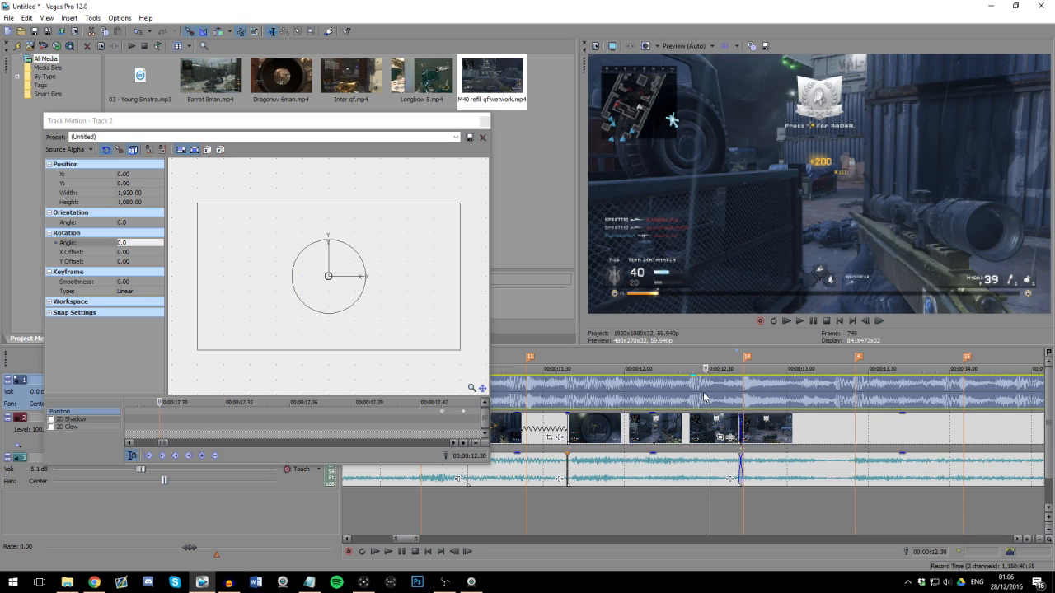
{"action": "scroll", "coordinate": [704, 397], "scroll_direction": "up", "scroll_amount": 2}
{"action": "key", "text": "space"}
{"action": "scroll", "coordinate": [699, 396], "scroll_direction": "down", "scroll_amount": 2}
{"action": "key", "text": "space"}
{"action": "left_click", "coordinate": [616, 398]}
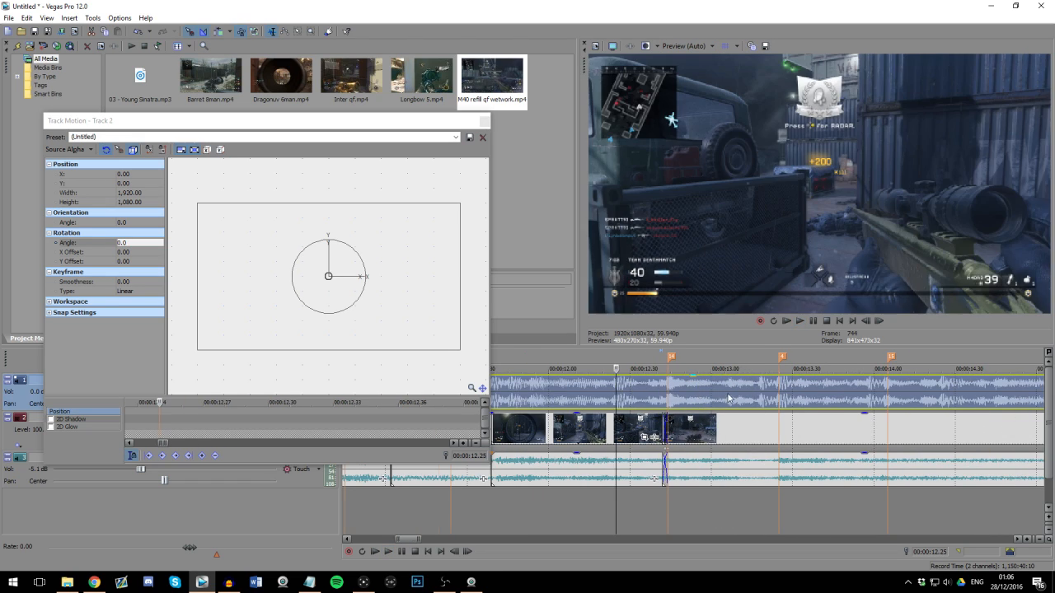
{"action": "scroll", "coordinate": [728, 399], "scroll_direction": "up", "scroll_amount": 1}
{"action": "scroll", "coordinate": [732, 406], "scroll_direction": "down", "scroll_amount": 1}
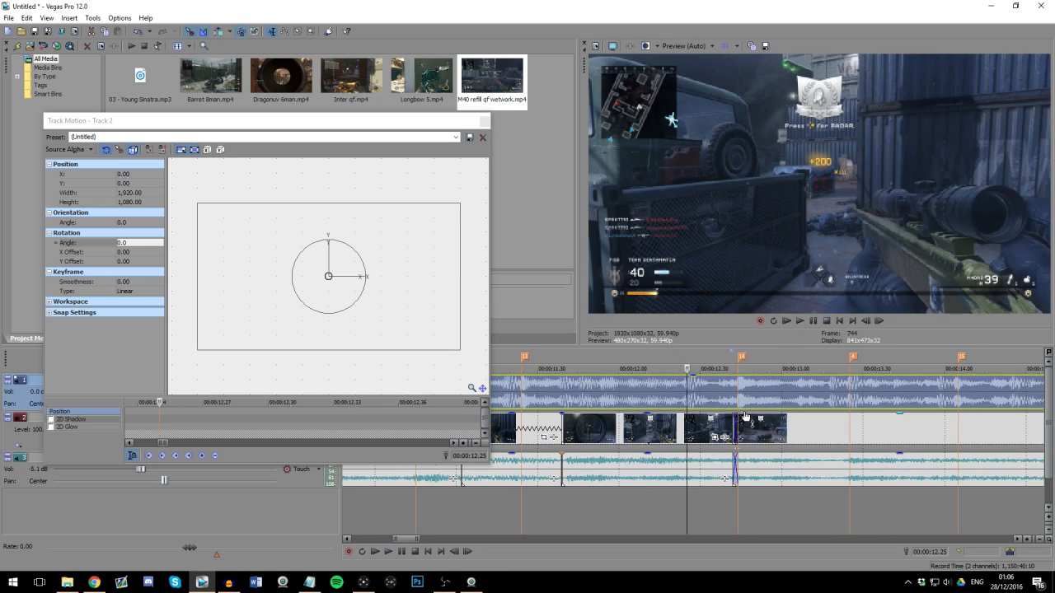
{"action": "left_click", "coordinate": [703, 391]}
{"action": "scroll", "coordinate": [707, 393], "scroll_direction": "up", "scroll_amount": 1}
{"action": "left_click", "coordinate": [725, 401]}
{"action": "scroll", "coordinate": [725, 412], "scroll_direction": "up", "scroll_amount": 1}
Step: Play from just before marker 14 to marker 4 to review the zoom and the footage following it
{"action": "left_click", "coordinate": [677, 390]}
{"action": "key", "text": "space"}
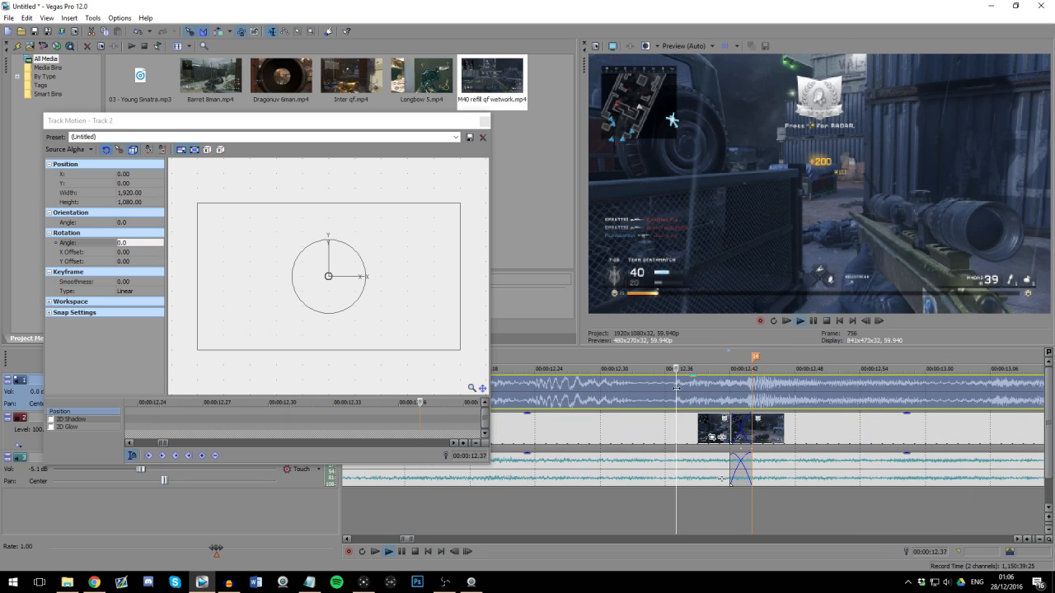
{"action": "scroll", "coordinate": [695, 393], "scroll_direction": "down", "scroll_amount": 1}
{"action": "key", "text": "space"}
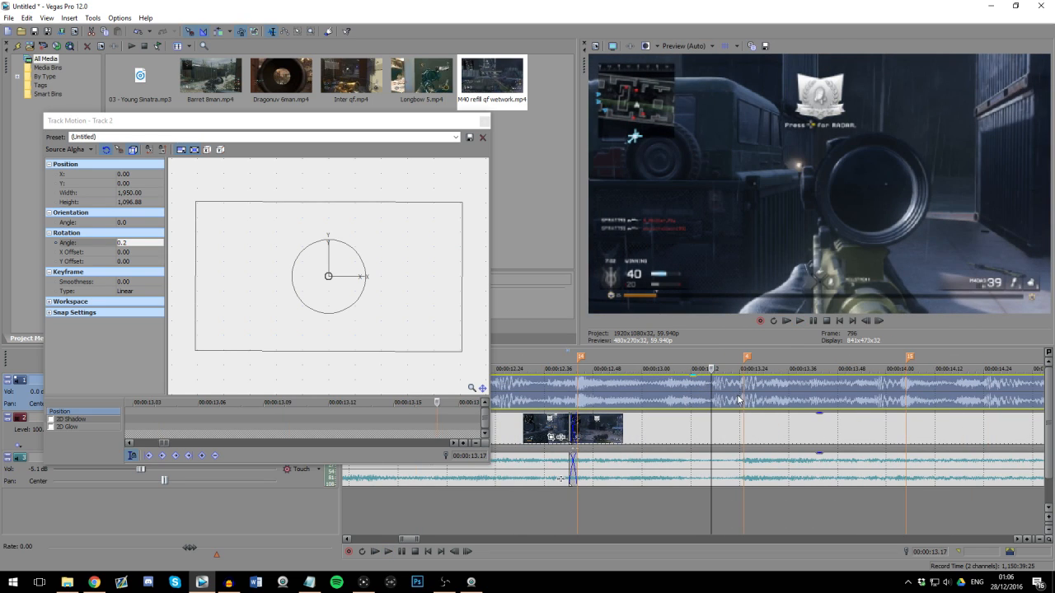
{"action": "scroll", "coordinate": [849, 403], "scroll_direction": "down", "scroll_amount": 1}
{"action": "key", "text": "space"}
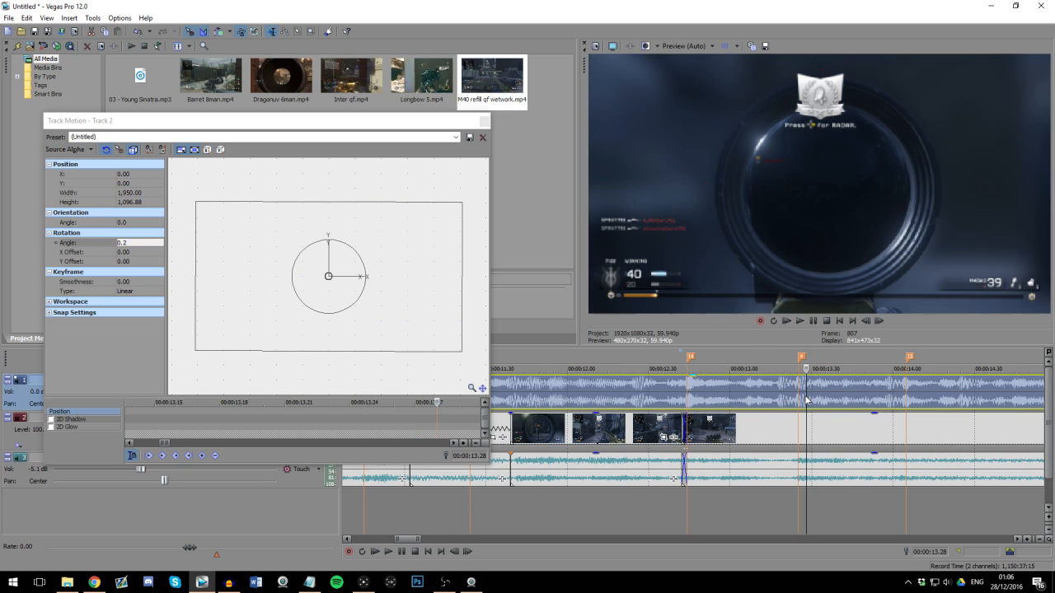
Step: Play from before marker 14 past marker 15 to check the zoom and the kills that follow against the beat
{"action": "scroll", "coordinate": [791, 401], "scroll_direction": "down", "scroll_amount": 1}
{"action": "key", "text": "space"}
{"action": "scroll", "coordinate": [734, 410], "scroll_direction": "up", "scroll_amount": 2}
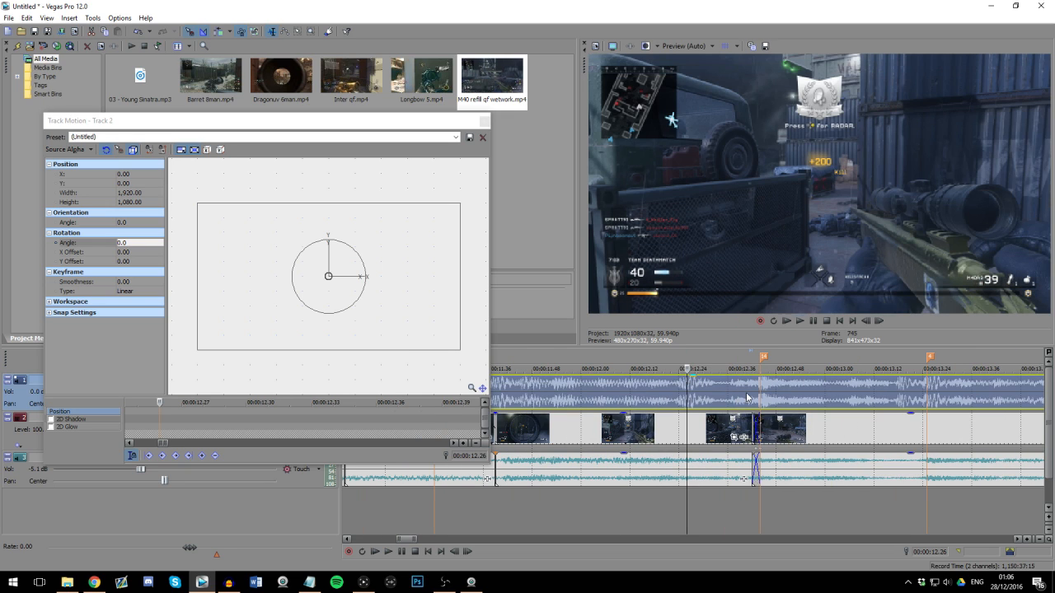
{"action": "key", "text": "space"}
{"action": "scroll", "coordinate": [736, 397], "scroll_direction": "down", "scroll_amount": 1}
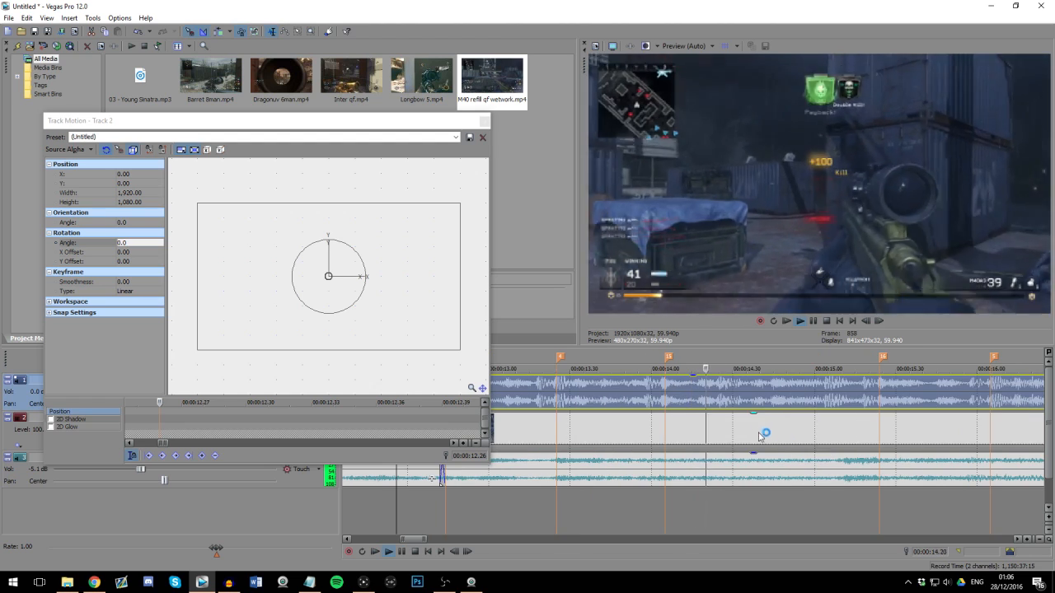
{"action": "scroll", "coordinate": [746, 427], "scroll_direction": "down", "scroll_amount": 3}
{"action": "key", "text": "space"}
Step: Split the gameplay clip at 00:00:15.09, while the scope is on the enemy shortly before marker 16
{"action": "left_click", "coordinate": [535, 427]}
{"action": "scroll", "coordinate": [687, 430], "scroll_direction": "up", "scroll_amount": 3}
{"action": "scroll", "coordinate": [782, 434], "scroll_direction": "down", "scroll_amount": 1}
{"action": "left_click", "coordinate": [753, 435]}
{"action": "left_click", "coordinate": [775, 435]}
{"action": "left_click", "coordinate": [916, 435]}
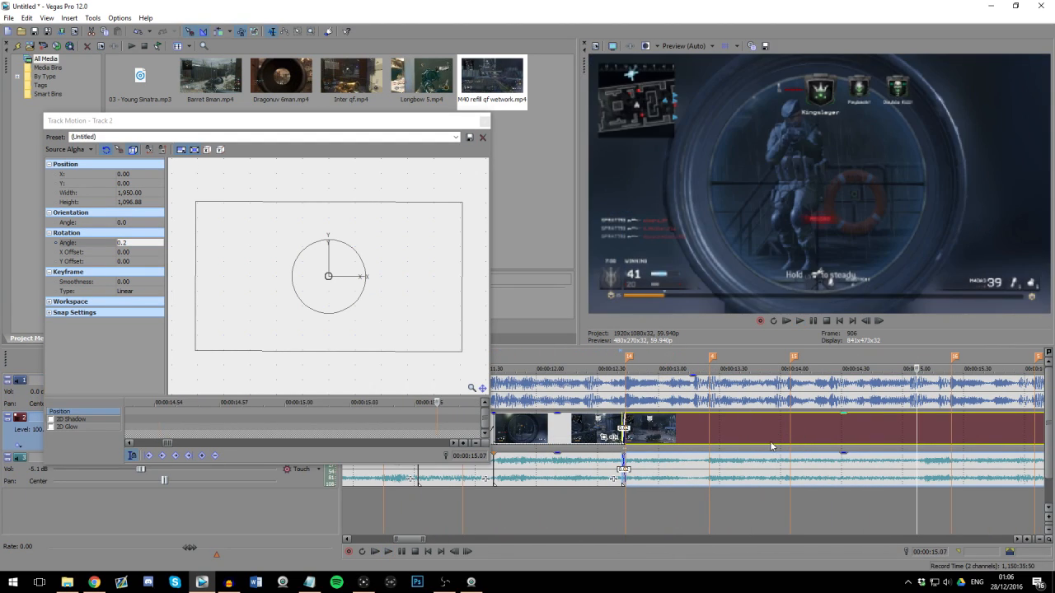
{"action": "left_click", "coordinate": [920, 441]}
{"action": "key", "text": "s"}
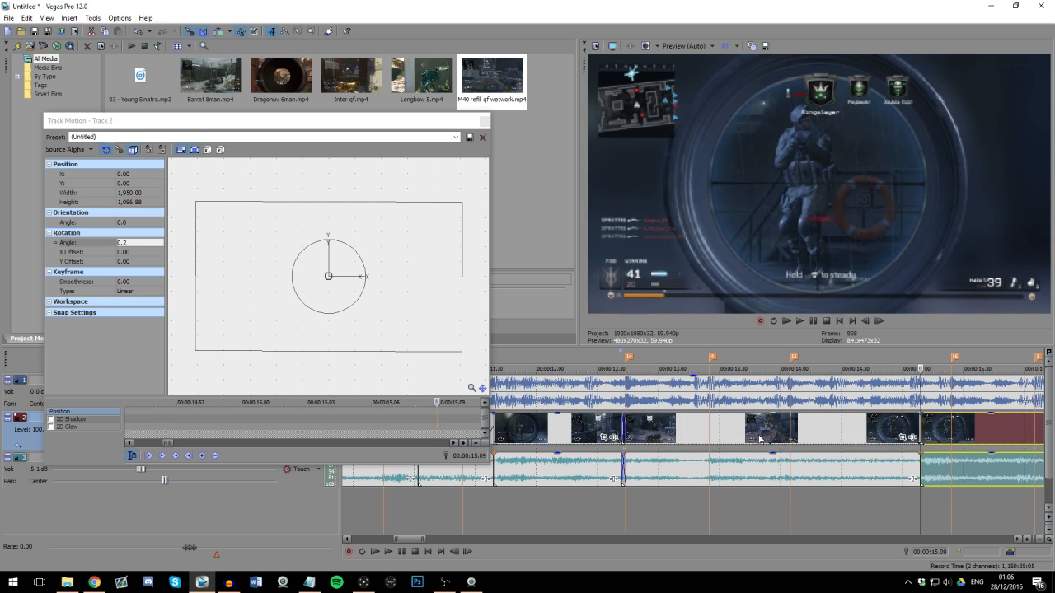
{"action": "left_click", "coordinate": [757, 436]}
{"action": "left_click", "coordinate": [750, 434]}
{"action": "key", "text": "s"}
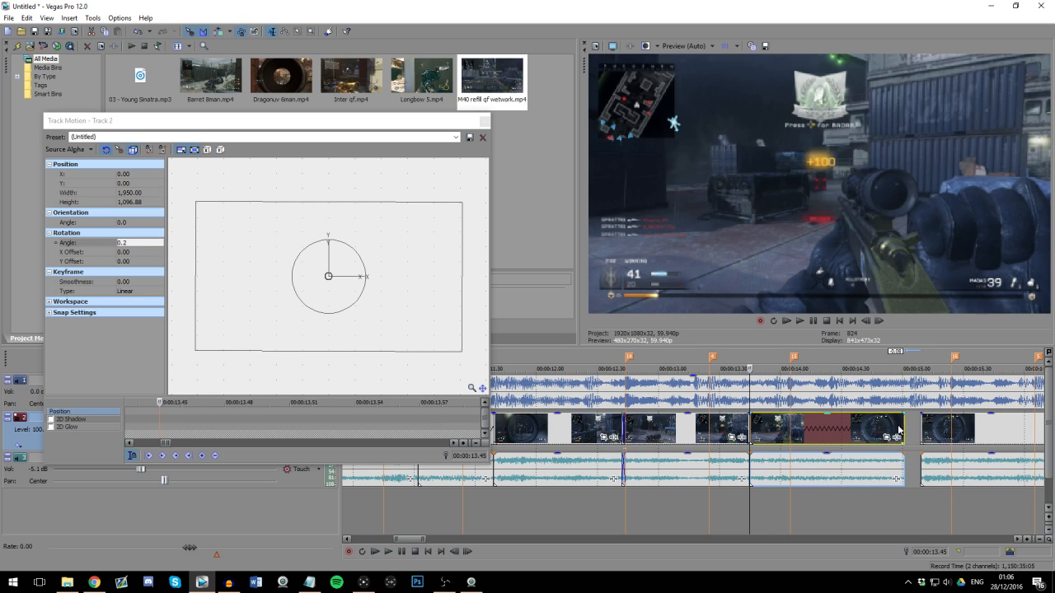
Step: Step through the clip after marker 14 and trim its end back to about 00:00:14.30
{"action": "left_click", "coordinate": [785, 430]}
{"action": "key", "text": "Right"}
{"action": "key", "text": "Right"}
{"action": "key", "text": "Right"}
{"action": "key", "text": "Right"}
{"action": "key", "text": "Right"}
{"action": "key", "text": "Right"}
{"action": "key", "text": "Right"}
{"action": "key", "text": "Right"}
{"action": "key", "text": "Right"}
{"action": "key", "text": "Right"}
{"action": "key", "text": "Right"}
{"action": "key", "text": "Right"}
{"action": "key", "text": "Right"}
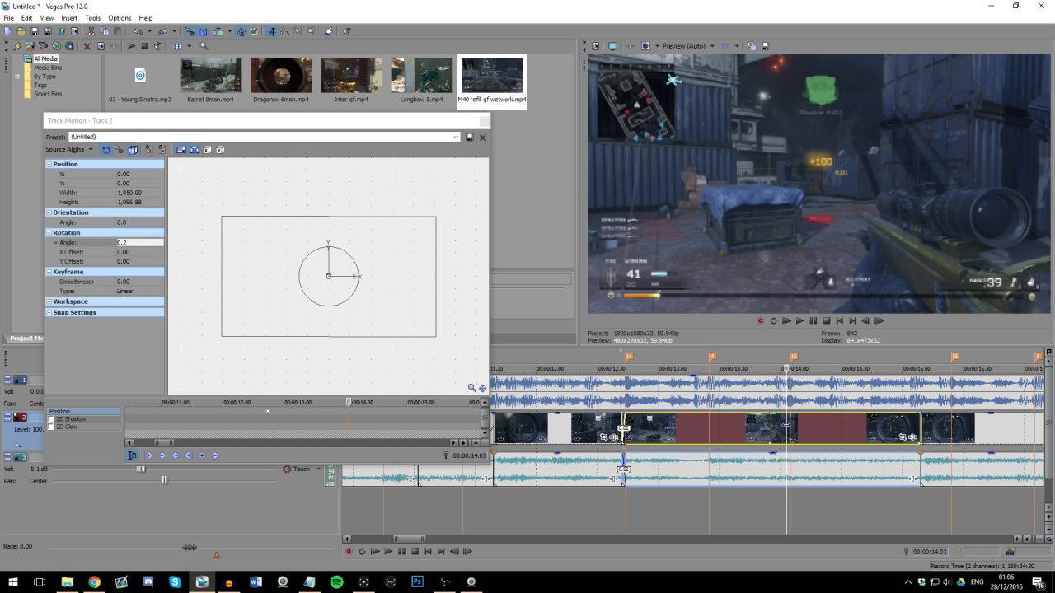
{"action": "key", "text": "Right"}
{"action": "key", "text": "Right"}
{"action": "key", "text": "Right"}
{"action": "key", "text": "Right"}
{"action": "key", "text": "Right"}
{"action": "key", "text": "Right"}
{"action": "key", "text": "Right"}
{"action": "key", "text": "Right"}
{"action": "key", "text": "Right"}
{"action": "key", "text": "Right"}
{"action": "key", "text": "Right"}
{"action": "key", "text": "Right"}
{"action": "key", "text": "Right"}
{"action": "key", "text": "Right"}
{"action": "key", "text": "Right"}
{"action": "key", "text": "Right"}
{"action": "key", "text": "Right"}
{"action": "key", "text": "Right"}
{"action": "key", "text": "Right"}
{"action": "key", "text": "Right"}
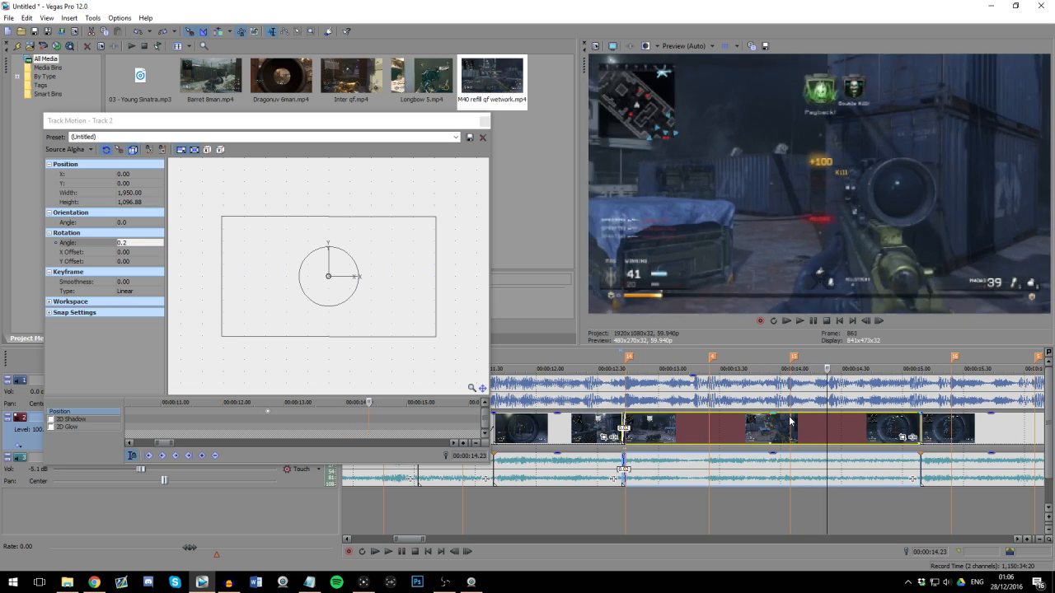
{"action": "key", "text": "Right"}
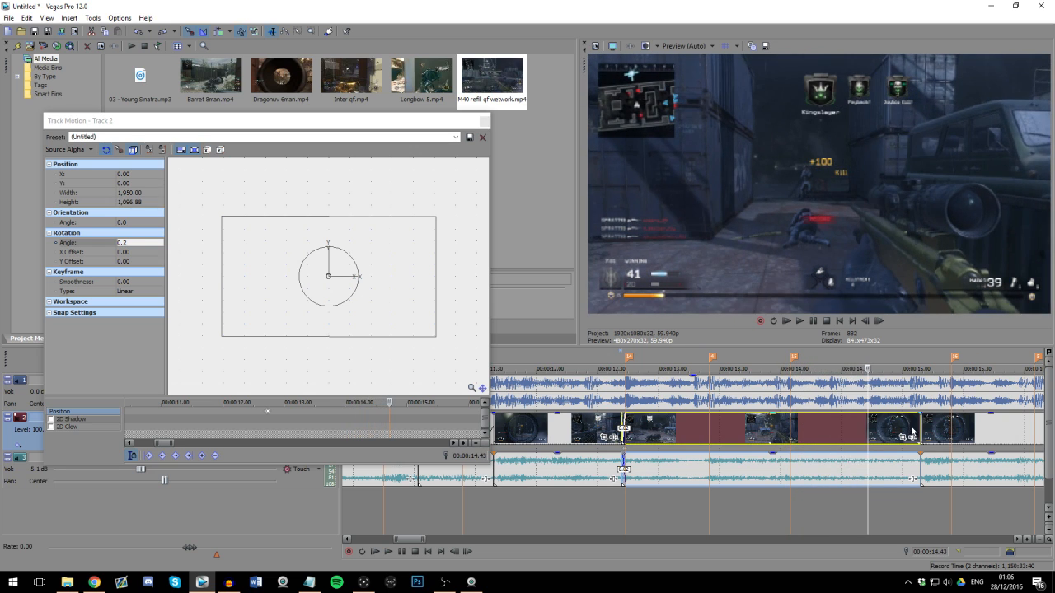
{"action": "key", "text": "Left"}
{"action": "key", "text": "Left"}
{"action": "key", "text": "Left"}
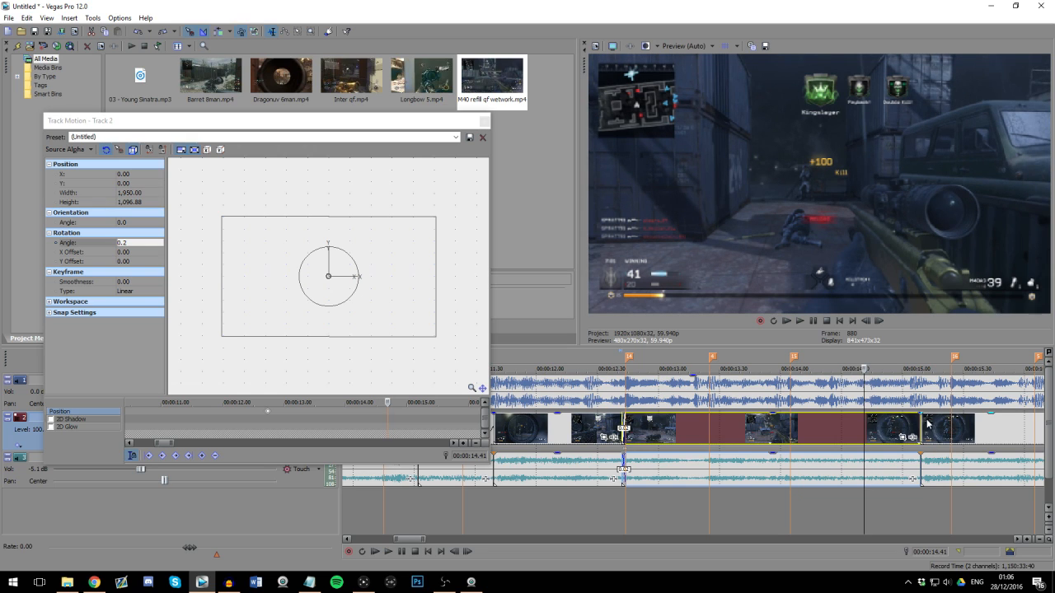
{"action": "left_click_drag", "start_coordinate": [917, 419], "coordinate": [848, 425]}
Step: Inspect the footage at marker 16, and play from the trimmed clip's end to compare the next kill with the beat
{"action": "left_click", "coordinate": [949, 394]}
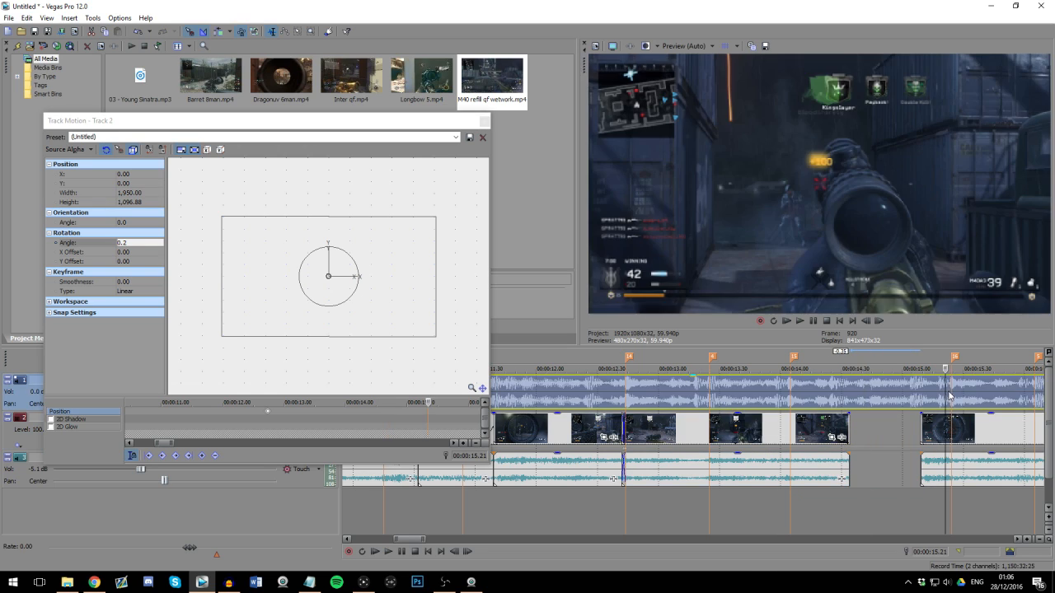
{"action": "key", "text": "Right"}
{"action": "scroll", "coordinate": [876, 432], "scroll_direction": "down", "scroll_amount": 1}
{"action": "scroll", "coordinate": [721, 422], "scroll_direction": "up", "scroll_amount": 2}
{"action": "scroll", "coordinate": [721, 422], "scroll_direction": "down", "scroll_amount": 2}
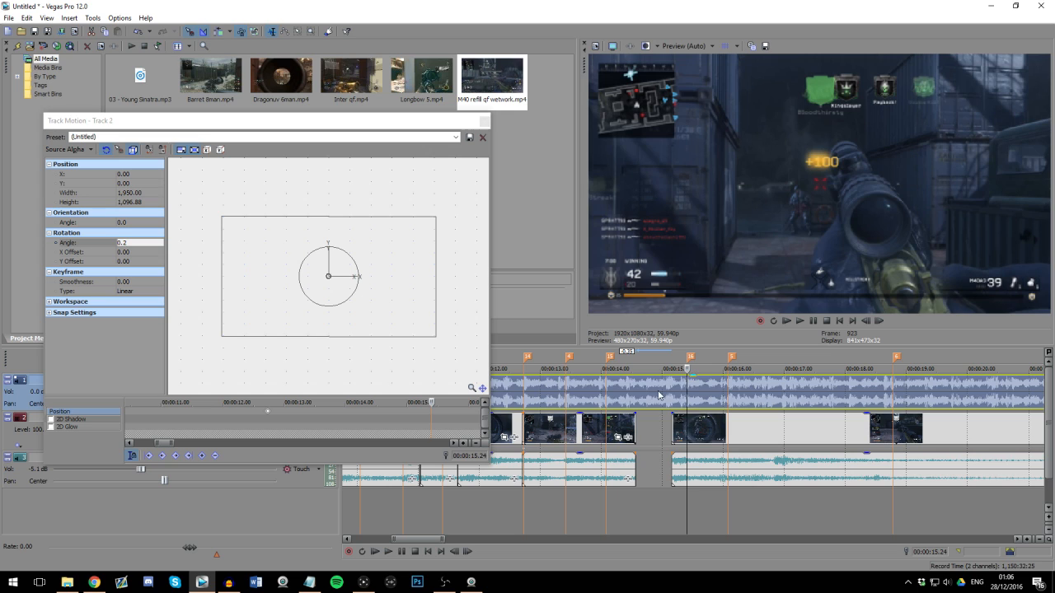
{"action": "left_click", "coordinate": [638, 389]}
{"action": "scroll", "coordinate": [789, 426], "scroll_direction": "up", "scroll_amount": 1}
{"action": "key", "text": "space"}
{"action": "scroll", "coordinate": [794, 426], "scroll_direction": "up", "scroll_amount": 1}
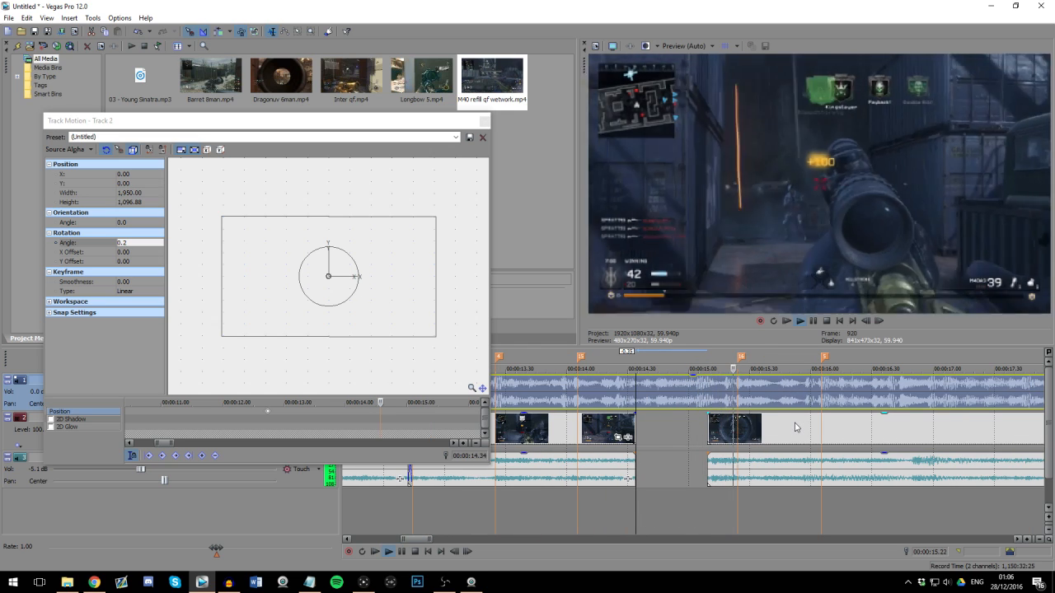
Step: Trim the earlier clip's end to just past marker 15 and move the following clip earlier to start just after it
{"action": "left_click_drag", "start_coordinate": [854, 437], "coordinate": [760, 436]}
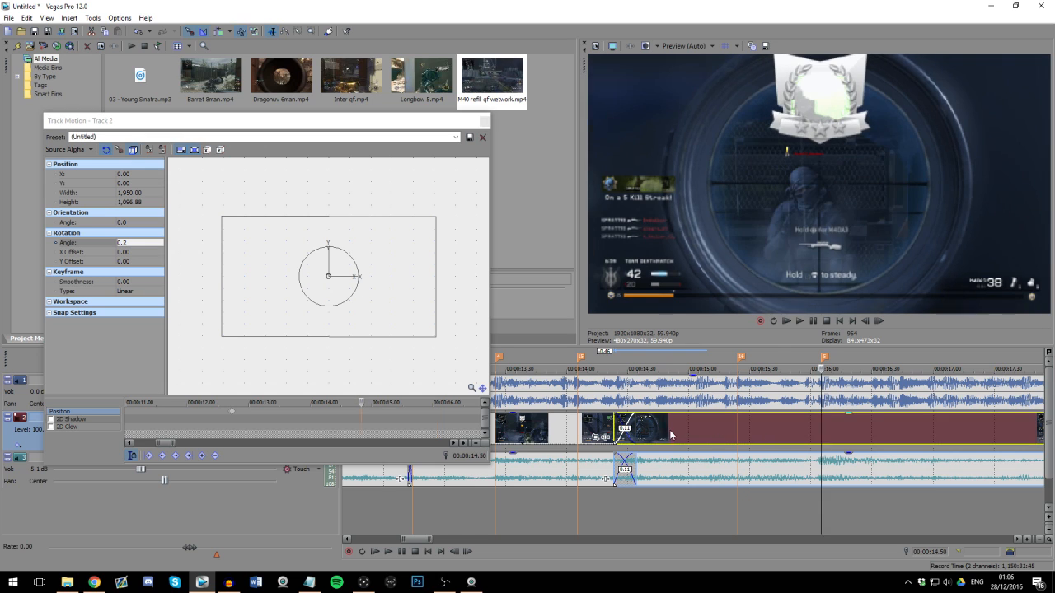
{"action": "left_click", "coordinate": [615, 447]}
{"action": "scroll", "coordinate": [730, 433], "scroll_direction": "down", "scroll_amount": 1}
{"action": "scroll", "coordinate": [738, 427], "scroll_direction": "up", "scroll_amount": 1}
{"action": "left_click_drag", "start_coordinate": [708, 433], "coordinate": [666, 434]}
Step: Check the moved clip's frame near marker 16 and split the clip at 00:00:16.01, just before marker 5
{"action": "left_click", "coordinate": [703, 432]}
{"action": "left_click", "coordinate": [805, 431]}
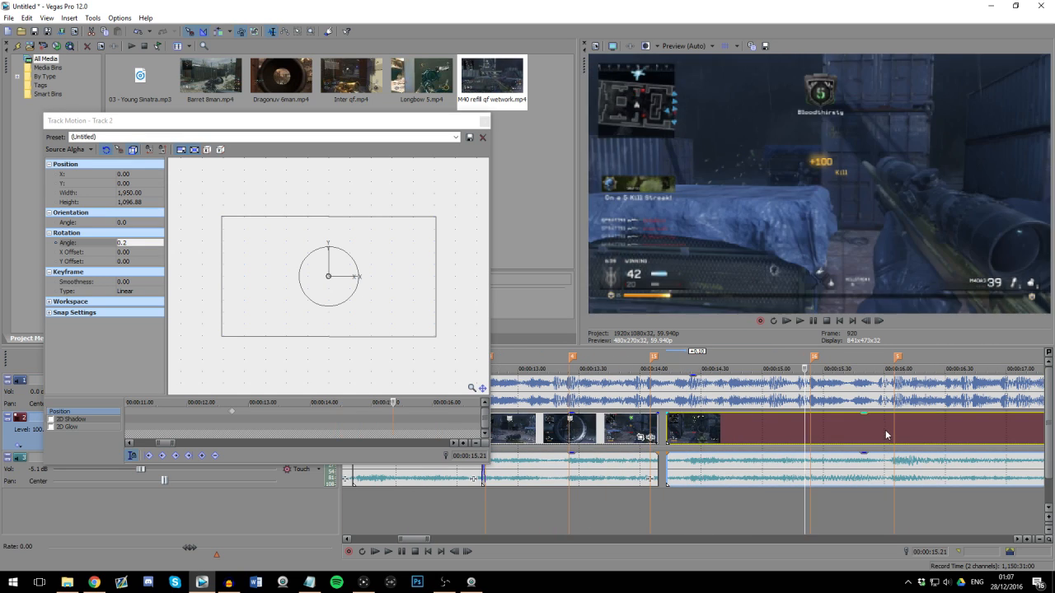
{"action": "left_click", "coordinate": [885, 434]}
{"action": "scroll", "coordinate": [789, 438], "scroll_direction": "up", "scroll_amount": 2}
{"action": "scroll", "coordinate": [695, 434], "scroll_direction": "down", "scroll_amount": 2}
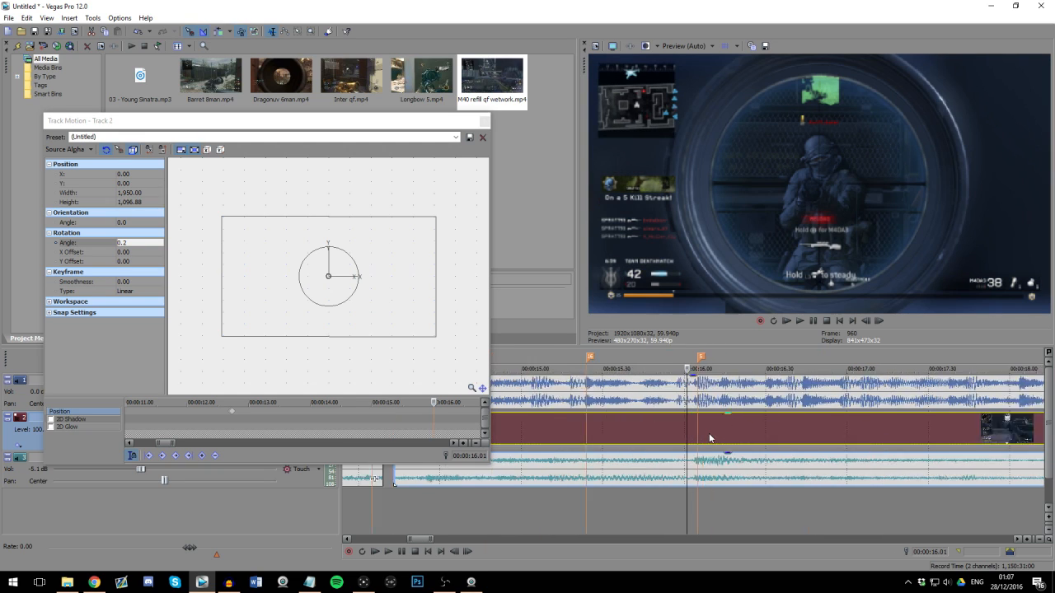
Step: Split the clip at 00:00:14.43, trim the second piece's start to about 00:00:15.00, and move the short first piece up against it
{"action": "left_click", "coordinate": [582, 443]}
{"action": "scroll", "coordinate": [581, 444], "scroll_direction": "up", "scroll_amount": 2}
{"action": "key", "text": "s"}
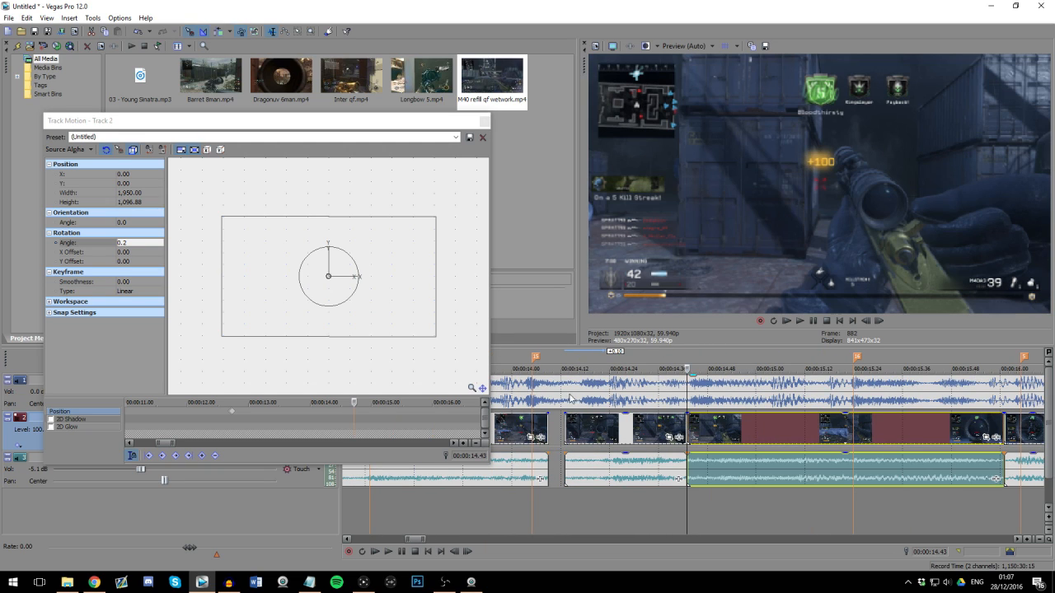
{"action": "left_click", "coordinate": [572, 397]}
{"action": "left_click_drag", "start_coordinate": [686, 421], "coordinate": [775, 424]}
{"action": "left_click_drag", "start_coordinate": [638, 430], "coordinate": [735, 426]}
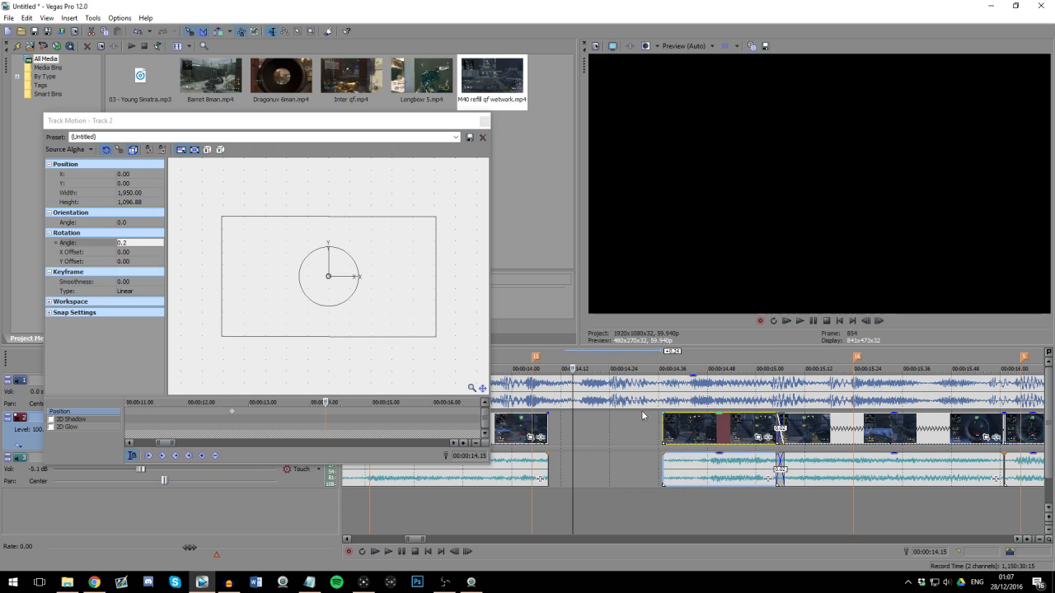
Step: Play from marker 4 into the gap after marker 15 and move the short kill clip slightly earlier
{"action": "scroll", "coordinate": [644, 406], "scroll_direction": "down", "scroll_amount": 2}
{"action": "left_click", "coordinate": [593, 401]}
{"action": "scroll", "coordinate": [595, 404], "scroll_direction": "up", "scroll_amount": 2}
{"action": "key", "text": "space"}
{"action": "scroll", "coordinate": [793, 427], "scroll_direction": "down", "scroll_amount": 1}
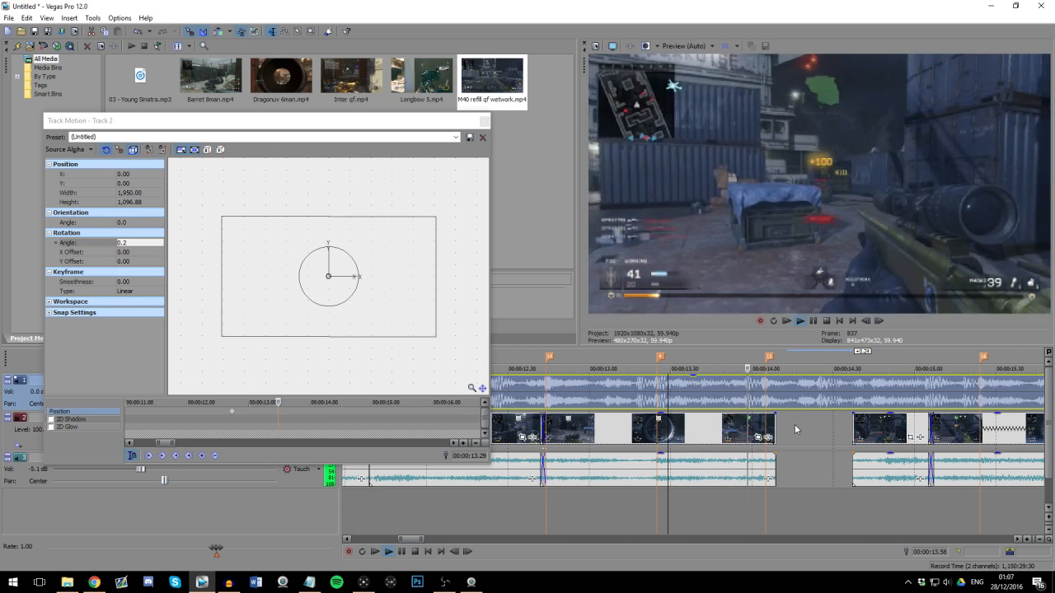
{"action": "key", "text": "Return"}
{"action": "left_click_drag", "start_coordinate": [875, 433], "coordinate": [865, 433]}
{"action": "left_click", "coordinate": [857, 435]}
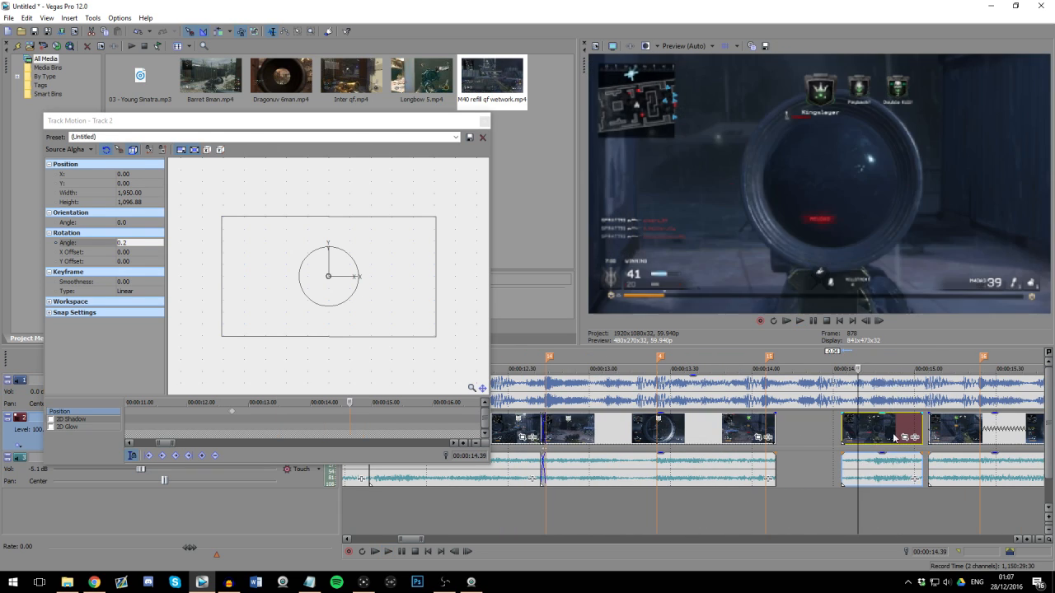
Step: Check the shot frames against the waveform and close the small gap between the short kill clip and the next clip
{"action": "scroll", "coordinate": [747, 437], "scroll_direction": "up", "scroll_amount": 2}
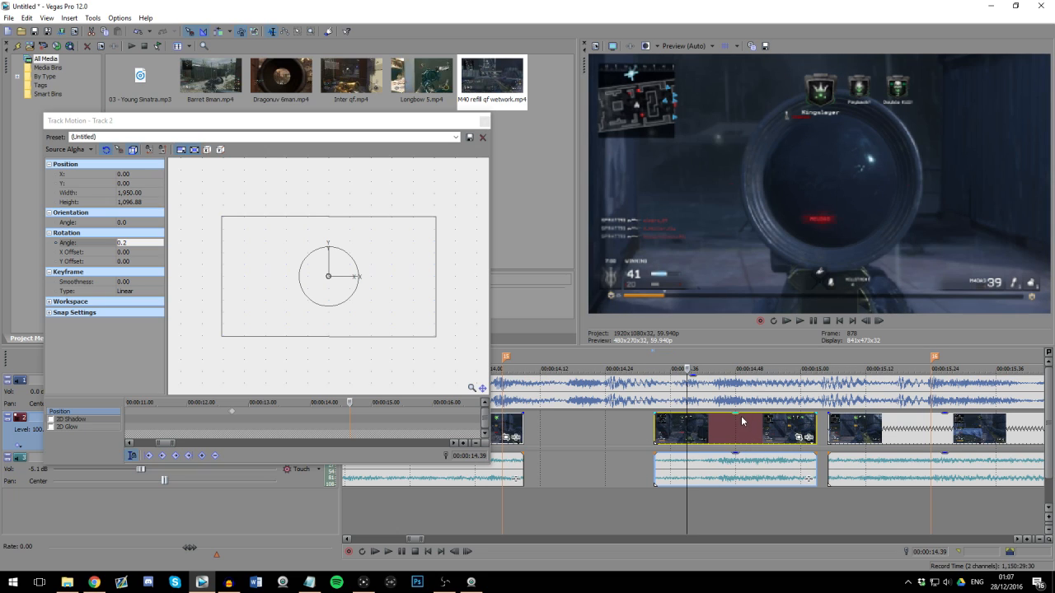
{"action": "left_click", "coordinate": [714, 398]}
{"action": "key", "text": "Right"}
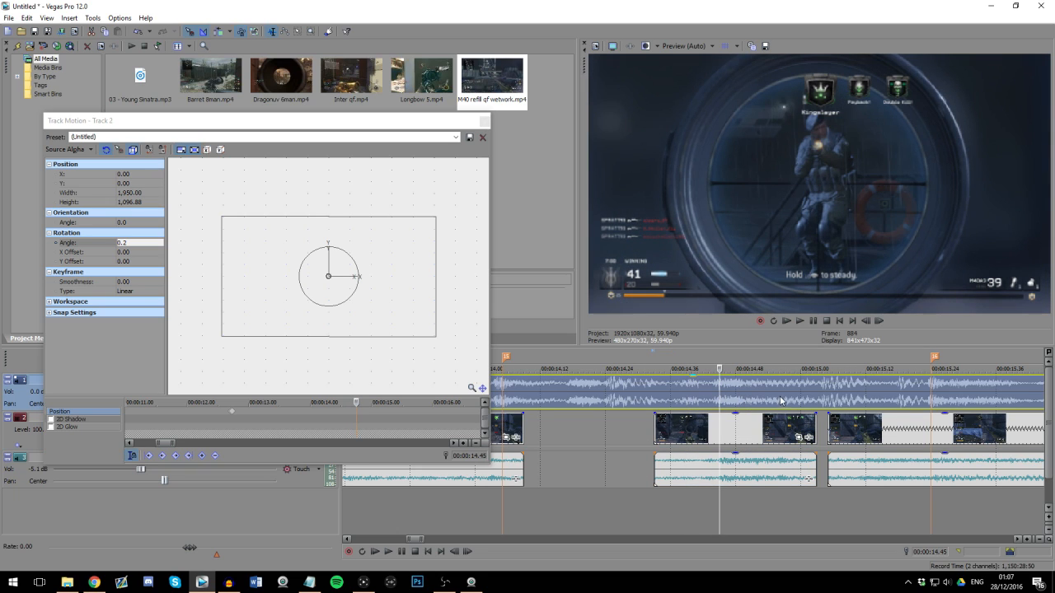
{"action": "scroll", "coordinate": [781, 401], "scroll_direction": "down", "scroll_amount": 1}
{"action": "key", "text": "Right"}
{"action": "scroll", "coordinate": [781, 402], "scroll_direction": "up", "scroll_amount": 1}
{"action": "left_click_drag", "start_coordinate": [789, 422], "coordinate": [774, 424]}
{"action": "scroll", "coordinate": [713, 402], "scroll_direction": "down", "scroll_amount": 1}
{"action": "left_click", "coordinate": [659, 397]}
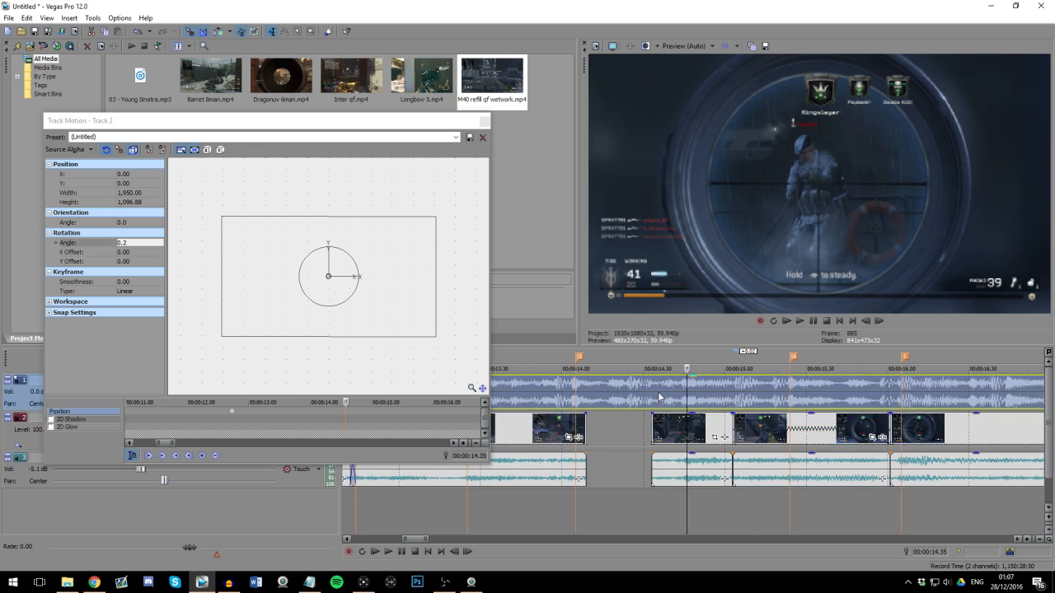
Step: Trim the earlier clip's end to about one frame past marker 15 and extend the short kill clip's start back to overlap it
{"action": "scroll", "coordinate": [697, 398], "scroll_direction": "down", "scroll_amount": 2}
{"action": "left_click", "coordinate": [635, 388]}
{"action": "scroll", "coordinate": [639, 390], "scroll_direction": "up", "scroll_amount": 2}
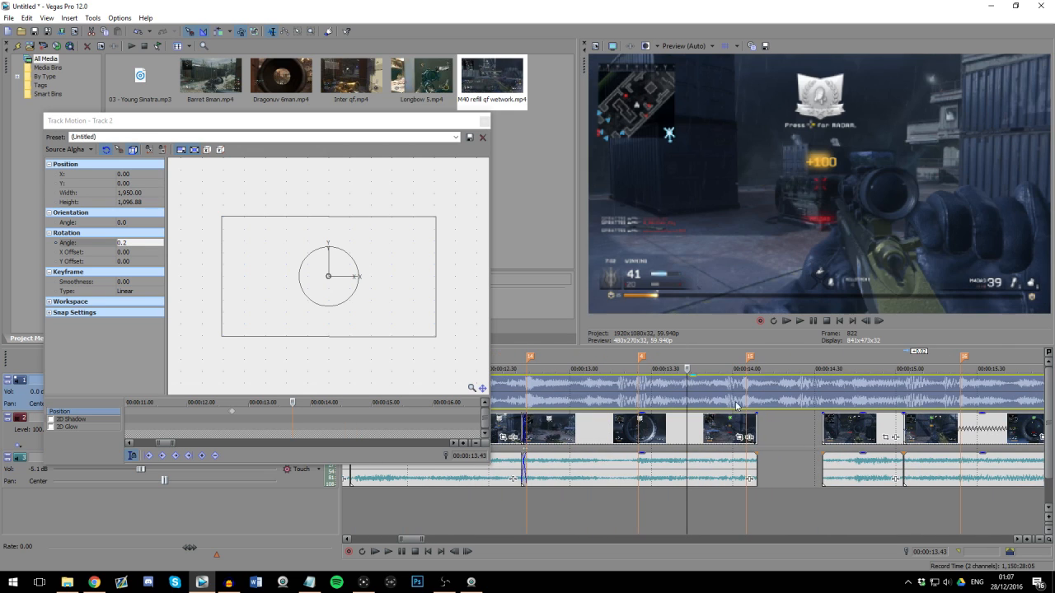
{"action": "left_click", "coordinate": [745, 389]}
{"action": "scroll", "coordinate": [745, 394], "scroll_direction": "up", "scroll_amount": 3}
{"action": "scroll", "coordinate": [727, 425], "scroll_direction": "down", "scroll_amount": 1}
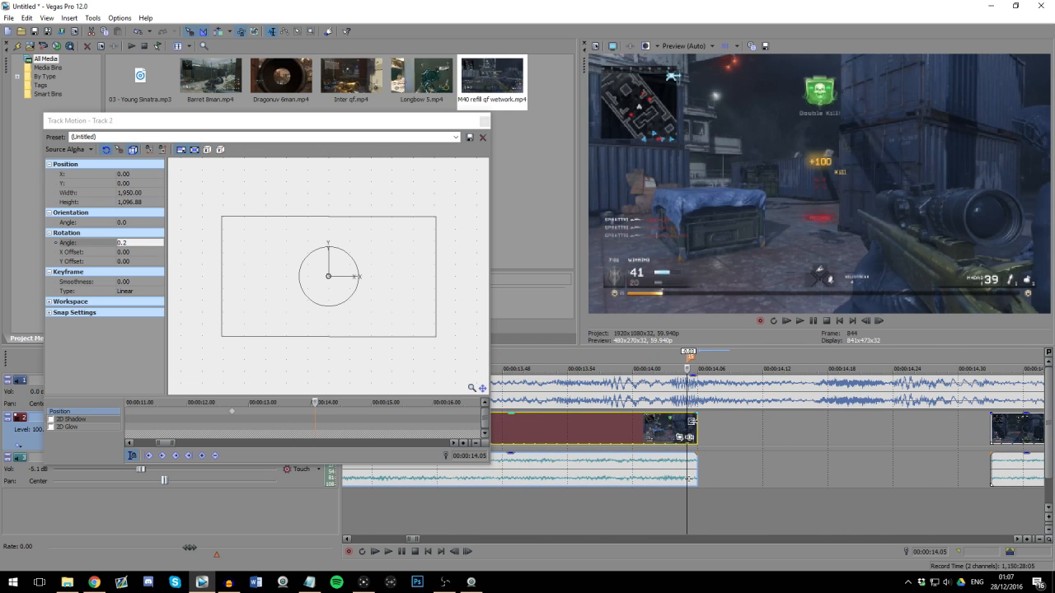
{"action": "left_click_drag", "start_coordinate": [801, 427], "coordinate": [690, 427]}
{"action": "left_click", "coordinate": [676, 427]}
{"action": "scroll", "coordinate": [725, 427], "scroll_direction": "up", "scroll_amount": 2}
{"action": "scroll", "coordinate": [713, 427], "scroll_direction": "down", "scroll_amount": 6}
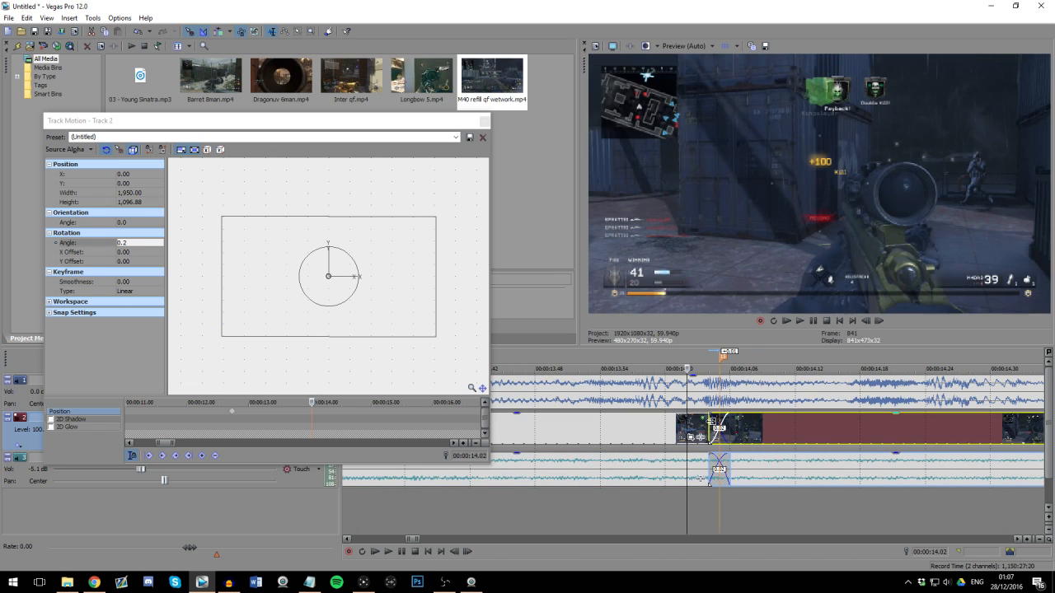
{"action": "scroll", "coordinate": [688, 397], "scroll_direction": "down", "scroll_amount": 4}
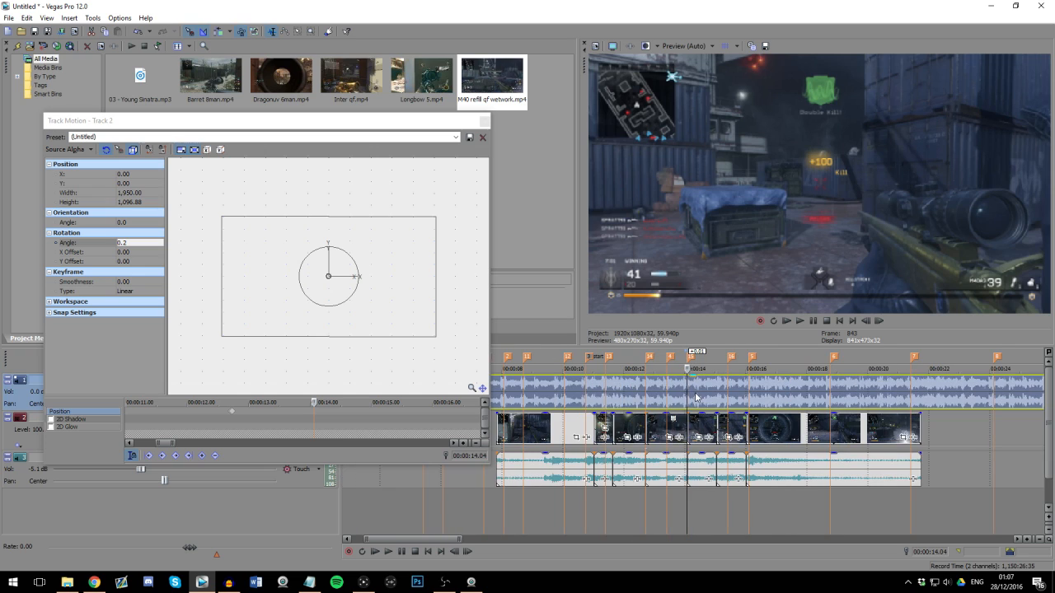
Step: Play from before marker 14 to past marker 5 to review the recut kills against the beat markers
{"action": "left_click", "coordinate": [666, 391]}
{"action": "scroll", "coordinate": [751, 395], "scroll_direction": "up", "scroll_amount": 4}
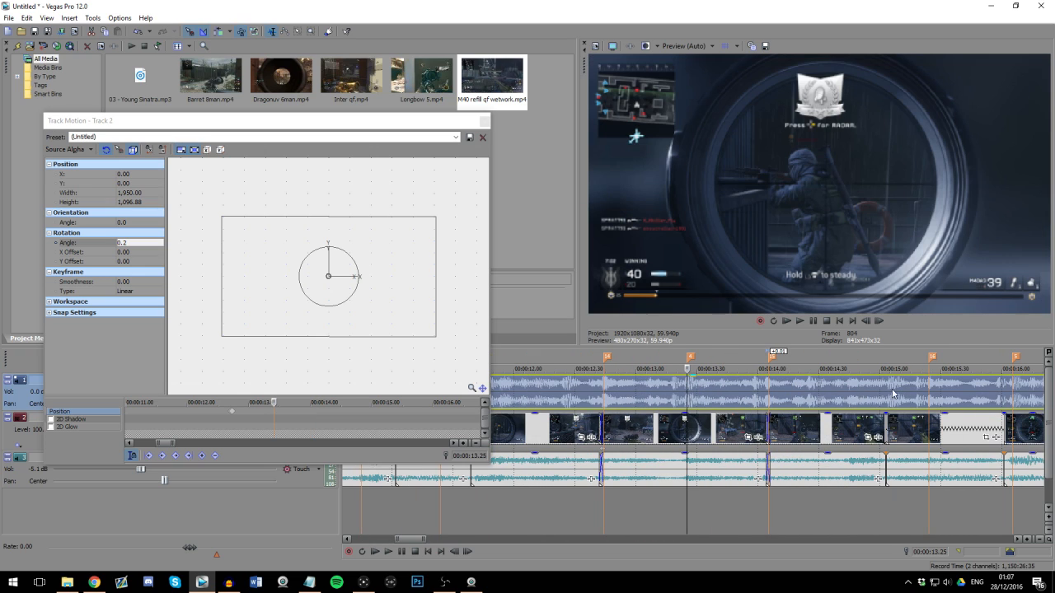
{"action": "scroll", "coordinate": [587, 400], "scroll_direction": "down", "scroll_amount": 4}
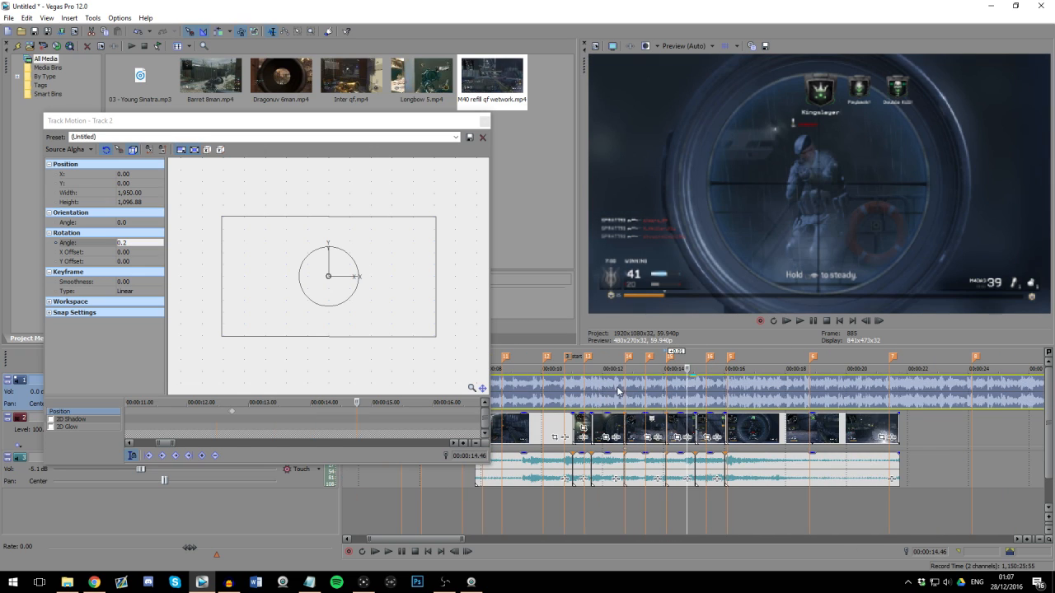
{"action": "left_click", "coordinate": [617, 391]}
{"action": "scroll", "coordinate": [617, 391], "scroll_direction": "up", "scroll_amount": 4}
{"action": "key", "text": "space"}
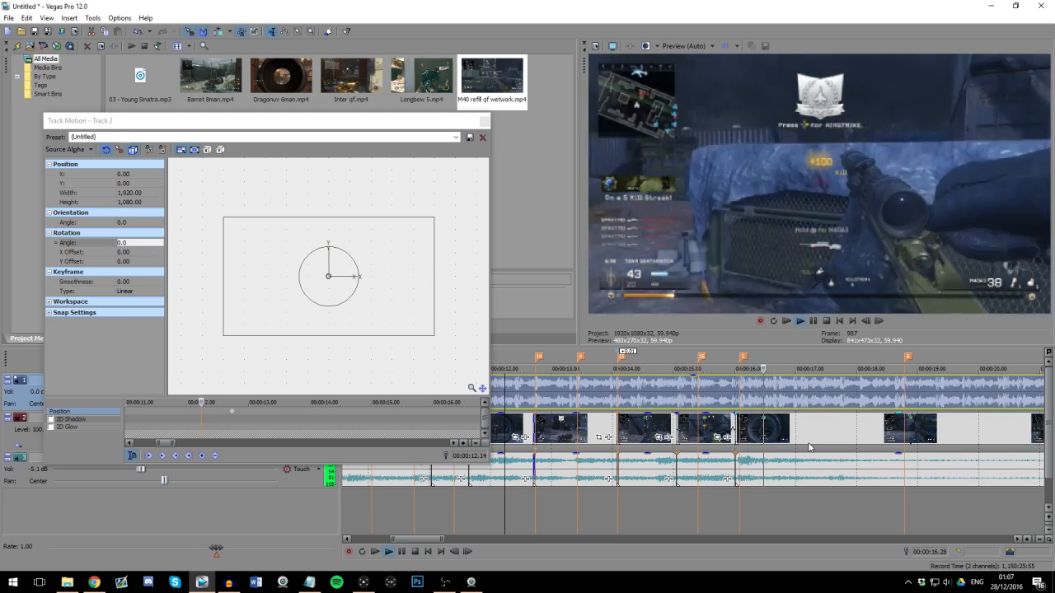
{"action": "scroll", "coordinate": [809, 447], "scroll_direction": "up", "scroll_amount": 1}
{"action": "key", "text": "space"}
Step: Add a track motion keyframe at marker 16 (00:00:15.24) with a width of 1,950 and a rotation angle of 0.2
{"action": "left_click", "coordinate": [572, 394]}
{"action": "scroll", "coordinate": [626, 394], "scroll_direction": "up", "scroll_amount": 2}
{"action": "left_click", "coordinate": [716, 396]}
{"action": "scroll", "coordinate": [725, 412], "scroll_direction": "up", "scroll_amount": 3}
{"action": "scroll", "coordinate": [711, 456], "scroll_direction": "down", "scroll_amount": 4}
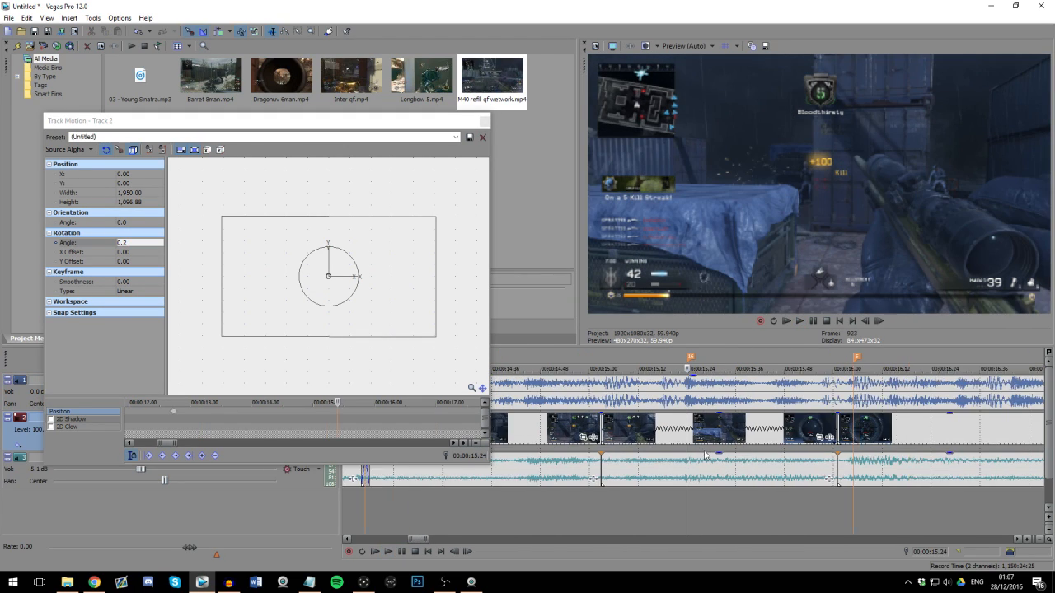
{"action": "scroll", "coordinate": [705, 453], "scroll_direction": "down", "scroll_amount": 2}
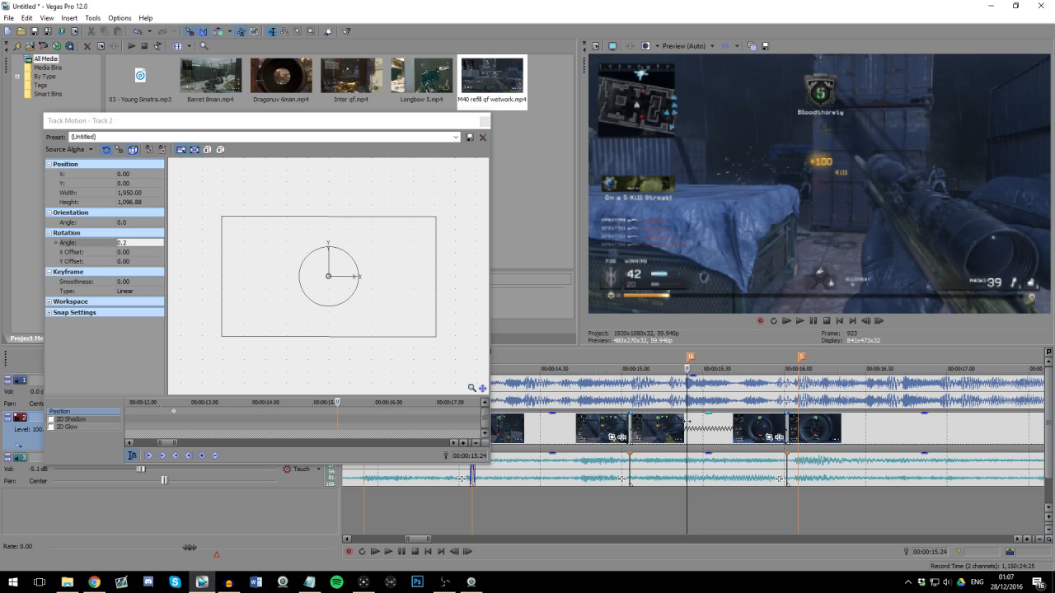
{"action": "scroll", "coordinate": [739, 447], "scroll_direction": "up", "scroll_amount": 3}
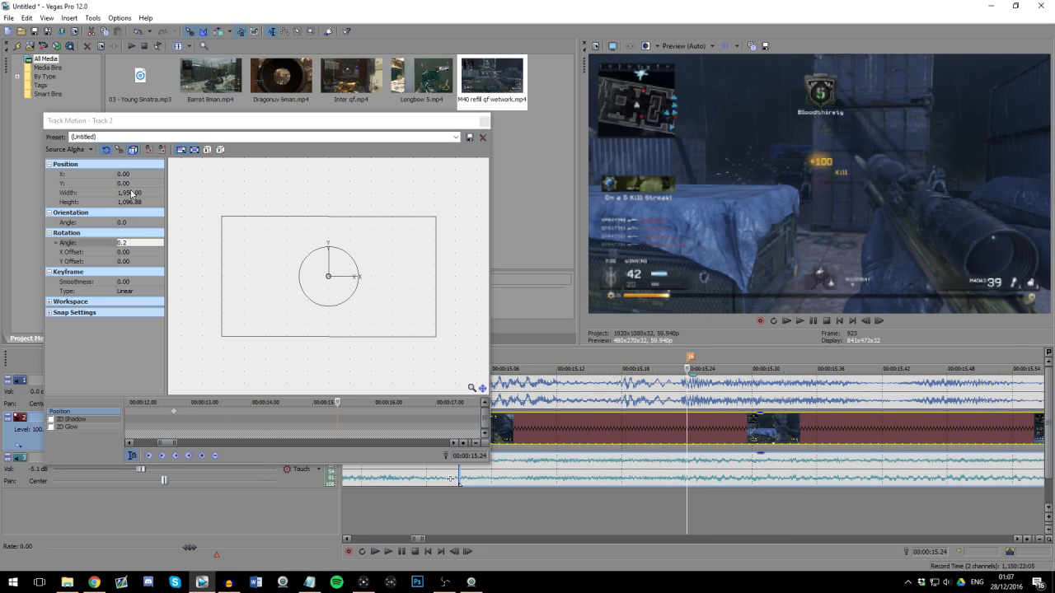
{"action": "left_click", "coordinate": [339, 427]}
{"action": "left_click", "coordinate": [683, 420]}
{"action": "scroll", "coordinate": [692, 424], "scroll_direction": "up", "scroll_amount": 2}
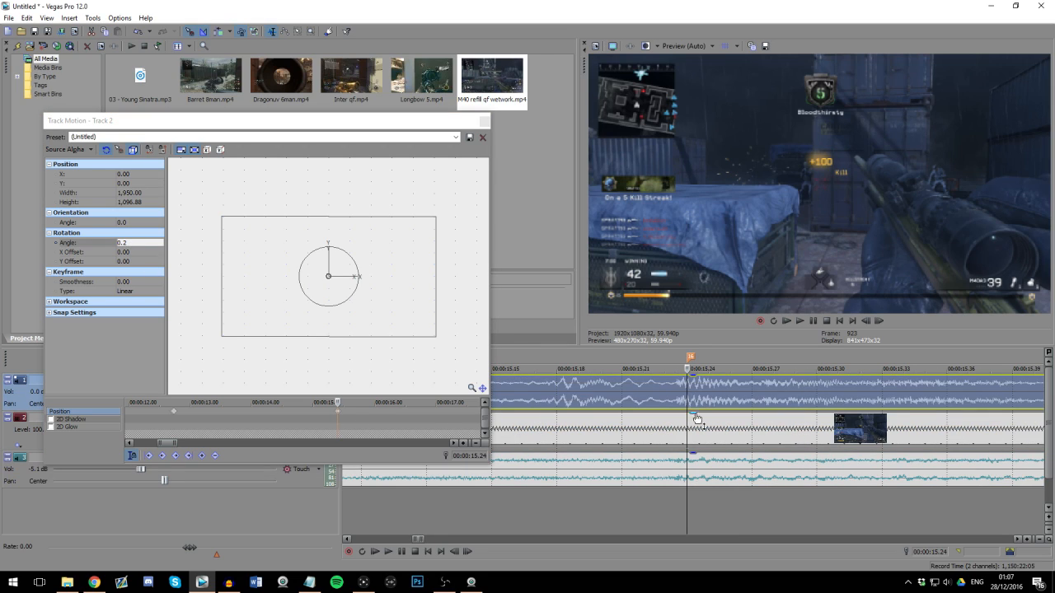
Step: Restore the track motion box to its default size and rotation at 00:00:15.23, one frame before marker 16
{"action": "key", "text": "Left"}
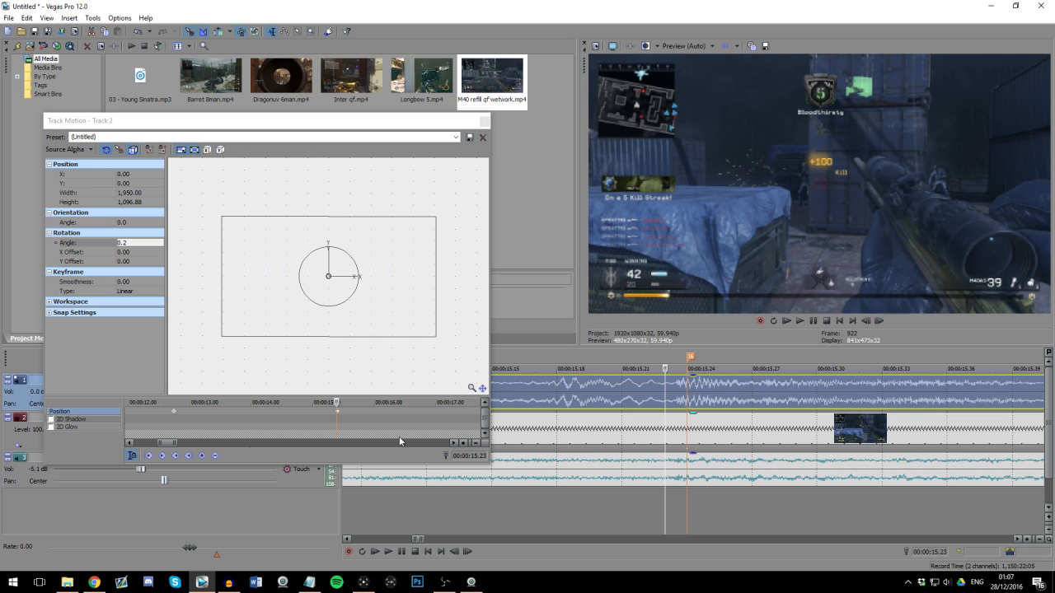
{"action": "right_click", "coordinate": [393, 303]}
{"action": "left_click", "coordinate": [424, 323]}
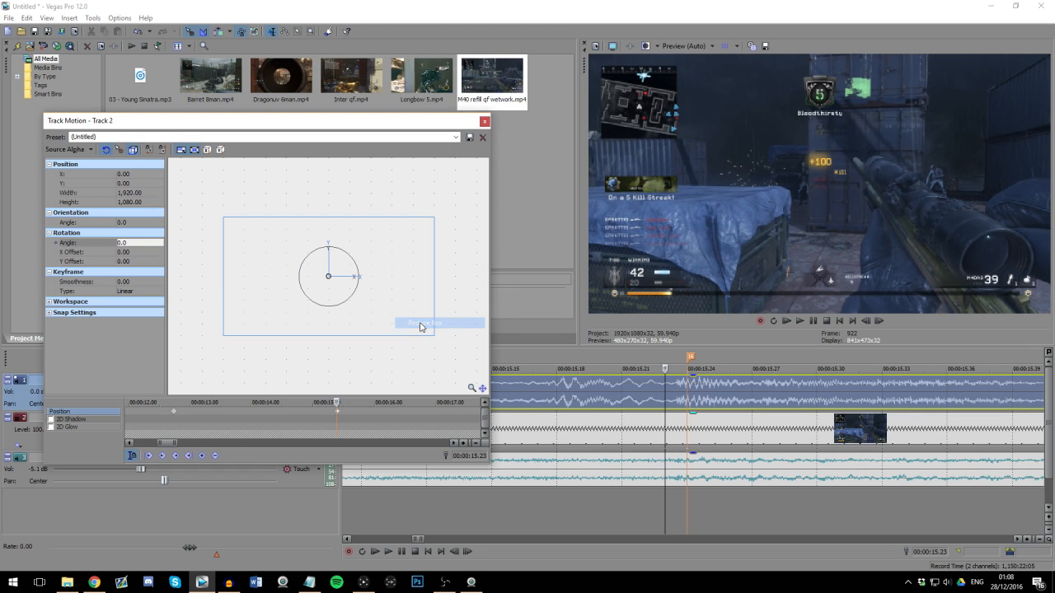
Step: Scrub and play from marker 14 past marker 16 to review the track motion accents against the beats
{"action": "scroll", "coordinate": [659, 414], "scroll_direction": "down", "scroll_amount": 1}
{"action": "scroll", "coordinate": [659, 413], "scroll_direction": "down", "scroll_amount": 5}
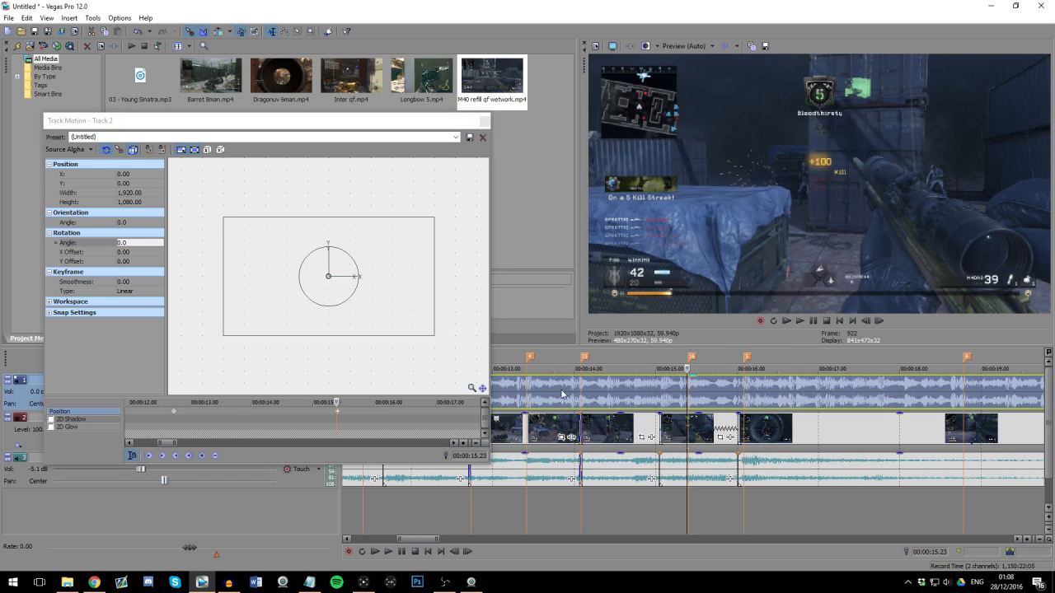
{"action": "left_click", "coordinate": [588, 397]}
{"action": "scroll", "coordinate": [822, 403], "scroll_direction": "up", "scroll_amount": 1}
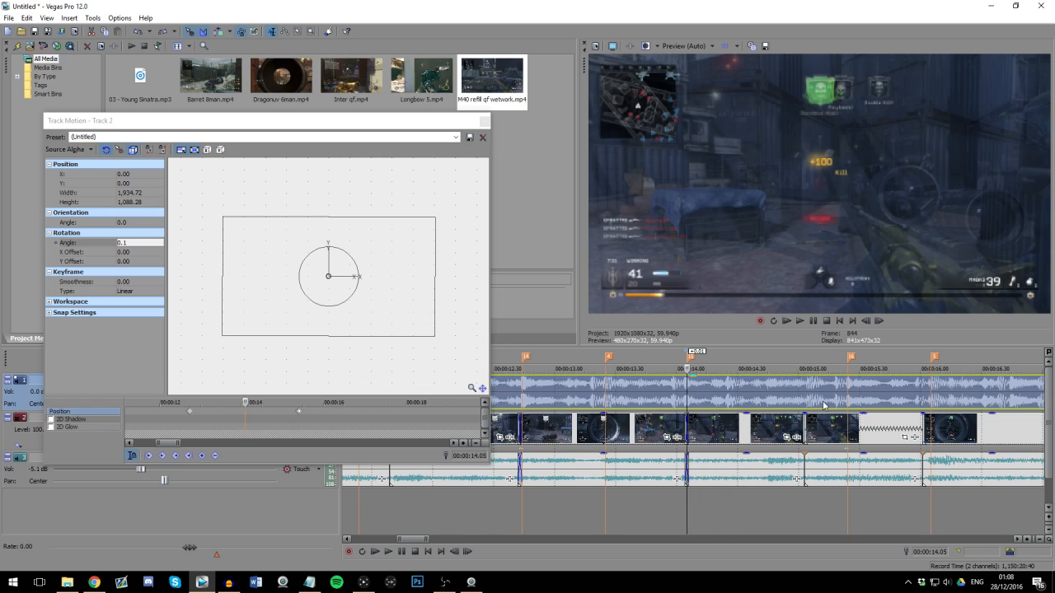
{"action": "left_click", "coordinate": [855, 387]}
{"action": "left_click", "coordinate": [661, 387]}
{"action": "scroll", "coordinate": [694, 395], "scroll_direction": "up", "scroll_amount": 1}
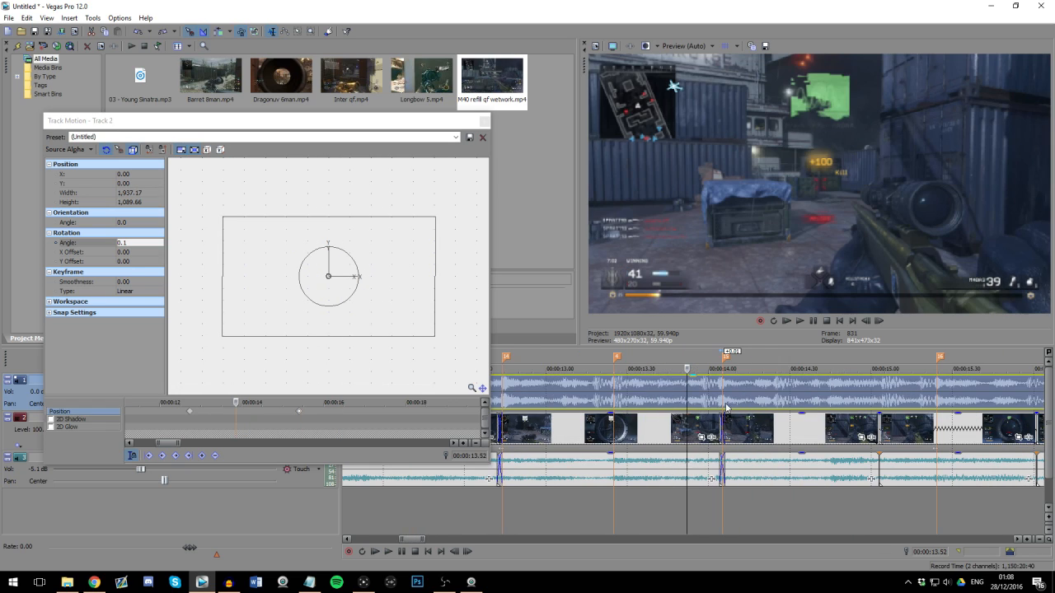
{"action": "scroll", "coordinate": [507, 396], "scroll_direction": "down", "scroll_amount": 1}
{"action": "left_click", "coordinate": [592, 397]}
{"action": "scroll", "coordinate": [688, 401], "scroll_direction": "up", "scroll_amount": 1}
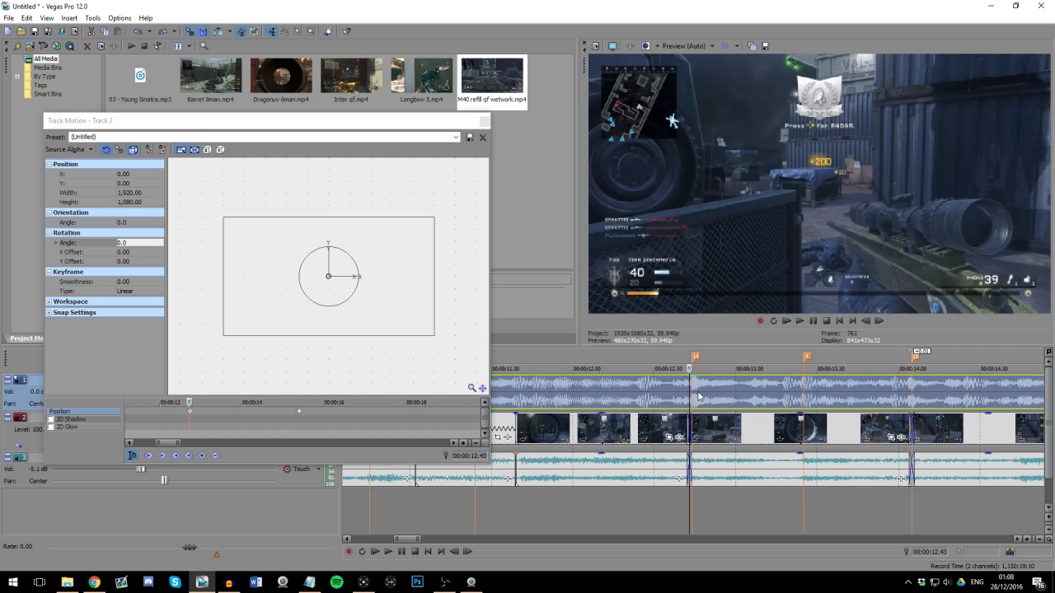
{"action": "left_click", "coordinate": [697, 403]}
{"action": "scroll", "coordinate": [697, 403], "scroll_direction": "up", "scroll_amount": 1}
{"action": "left_click", "coordinate": [707, 404]}
{"action": "scroll", "coordinate": [710, 404], "scroll_direction": "up", "scroll_amount": 1}
{"action": "left_click", "coordinate": [719, 410]}
{"action": "scroll", "coordinate": [719, 412], "scroll_direction": "down", "scroll_amount": 2}
{"action": "key", "text": "space"}
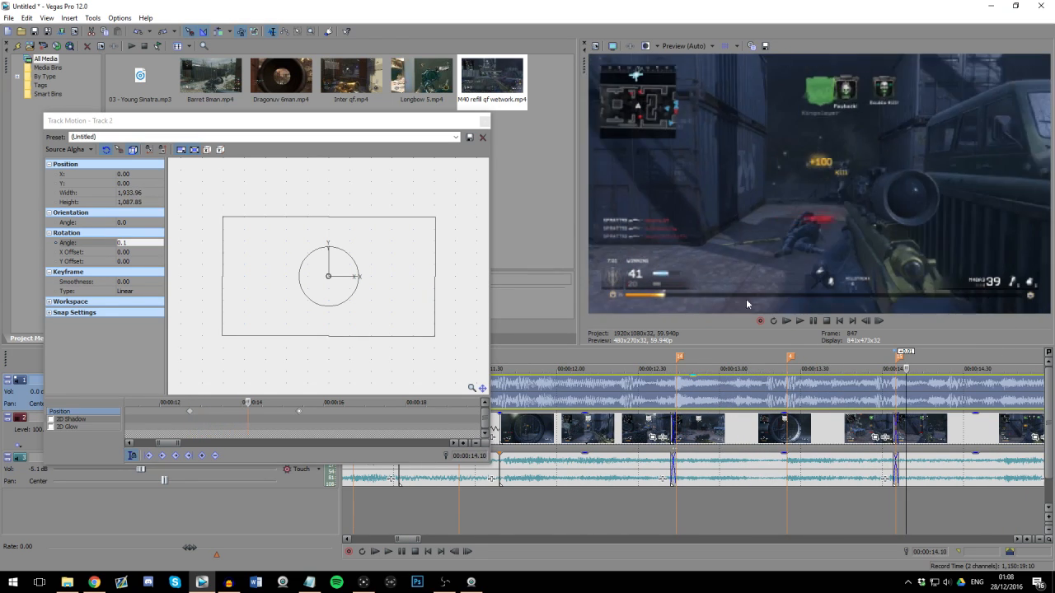
{"action": "scroll", "coordinate": [793, 388], "scroll_direction": "down", "scroll_amount": 1}
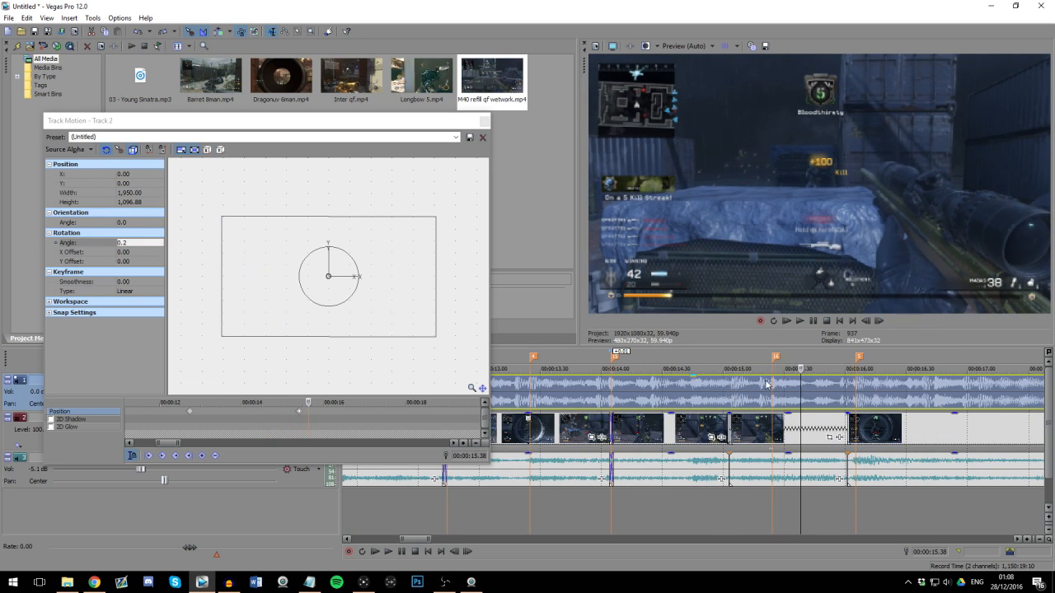
{"action": "scroll", "coordinate": [742, 392], "scroll_direction": "up", "scroll_amount": 3}
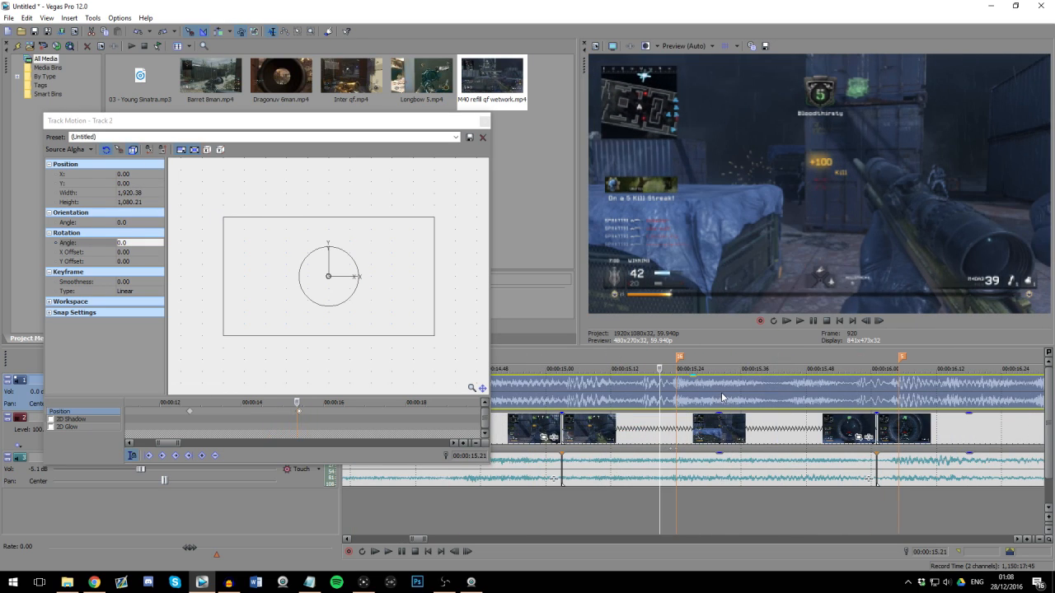
Step: Play past marker 5 and restore the track motion box to its default size and rotation at 00:00:16.39
{"action": "scroll", "coordinate": [721, 393], "scroll_direction": "down", "scroll_amount": 1}
{"action": "scroll", "coordinate": [690, 406], "scroll_direction": "down", "scroll_amount": 2}
{"action": "scroll", "coordinate": [692, 404], "scroll_direction": "down", "scroll_amount": 3}
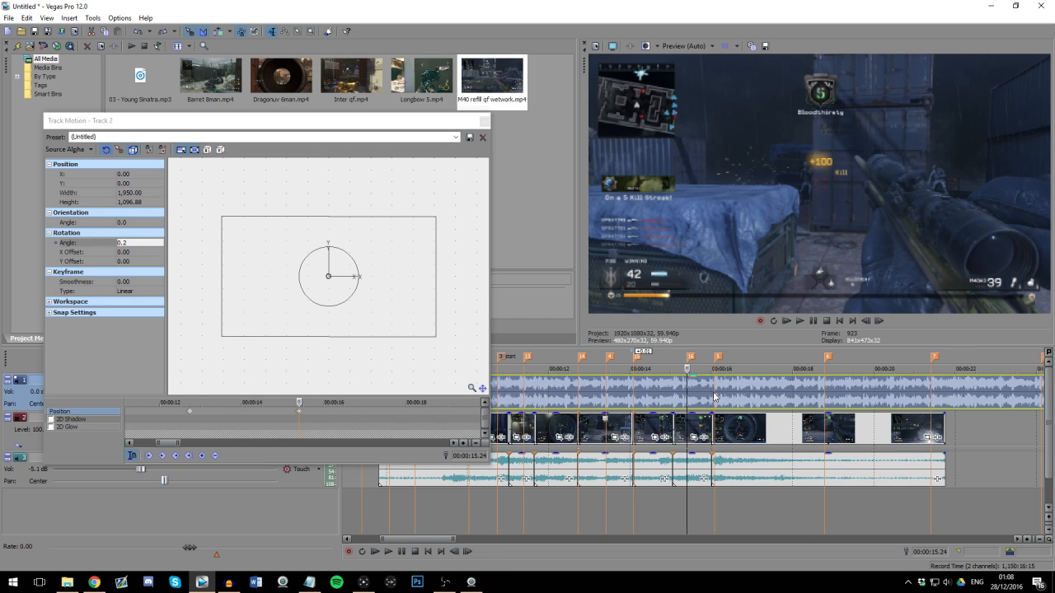
{"action": "left_click", "coordinate": [714, 397]}
{"action": "scroll", "coordinate": [716, 400], "scroll_direction": "up", "scroll_amount": 4}
{"action": "key", "text": "space"}
{"action": "key", "text": "Return"}
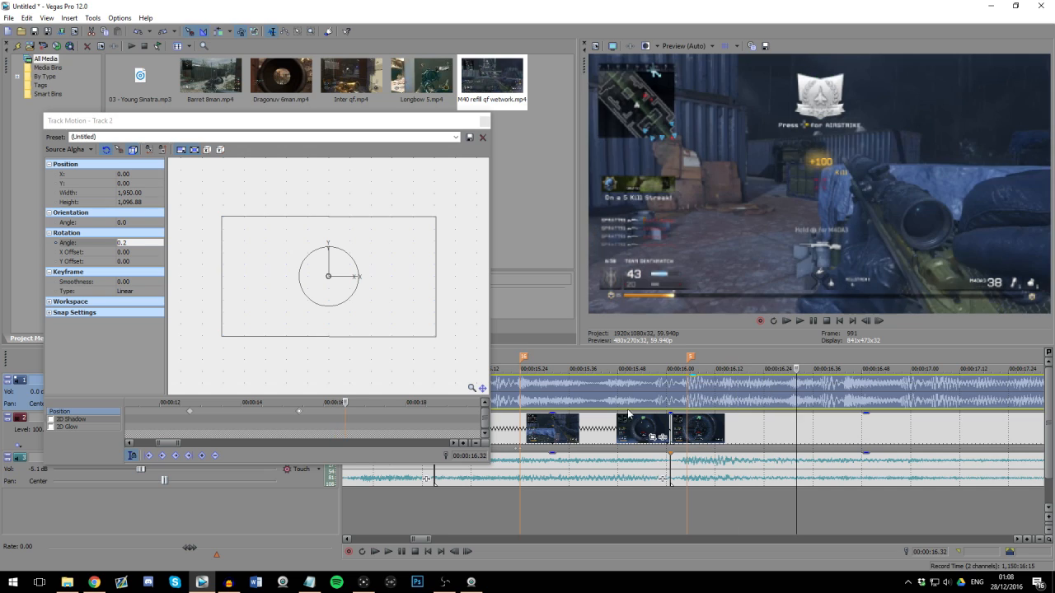
{"action": "scroll", "coordinate": [707, 397], "scroll_direction": "down", "scroll_amount": 1}
{"action": "left_click", "coordinate": [708, 397]}
{"action": "left_click", "coordinate": [706, 397]}
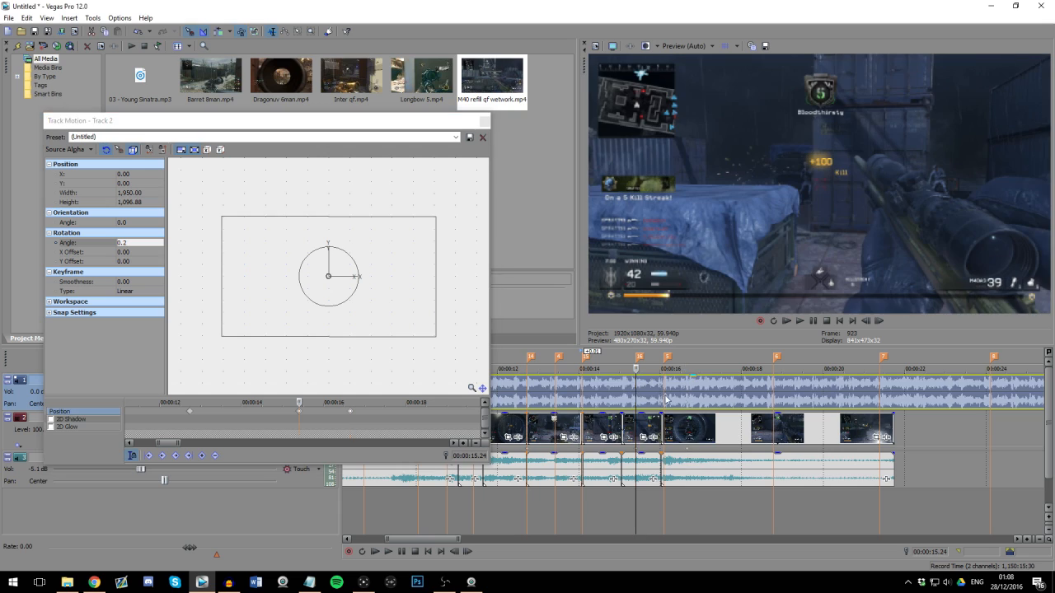
Step: Review the track motion across markers 16 and 5 and return to the cut at marker 14
{"action": "scroll", "coordinate": [912, 389], "scroll_direction": "up", "scroll_amount": 5}
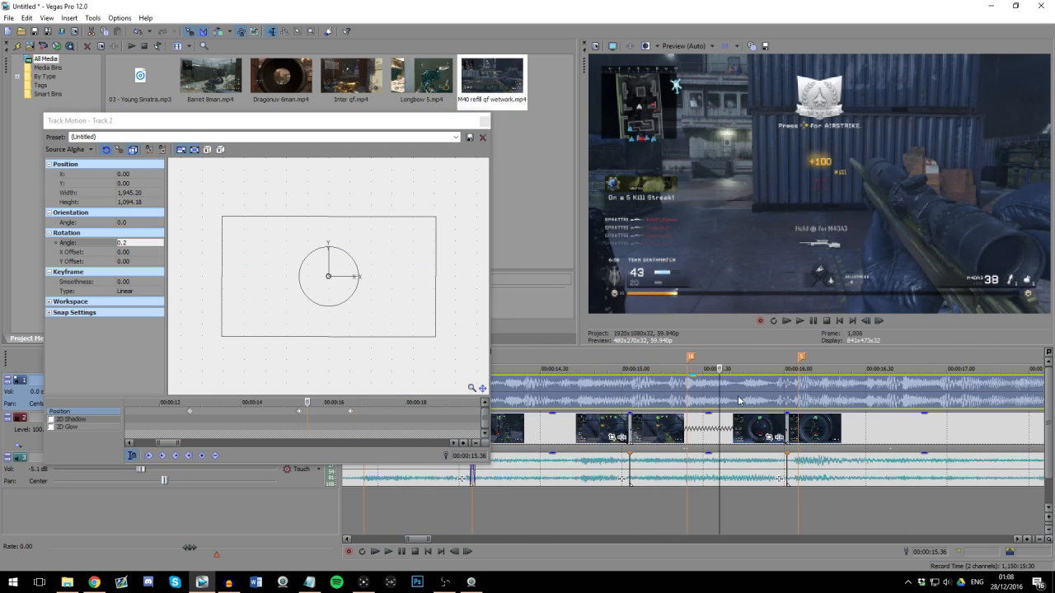
{"action": "scroll", "coordinate": [804, 393], "scroll_direction": "down", "scroll_amount": 5}
{"action": "scroll", "coordinate": [595, 401], "scroll_direction": "down", "scroll_amount": 3}
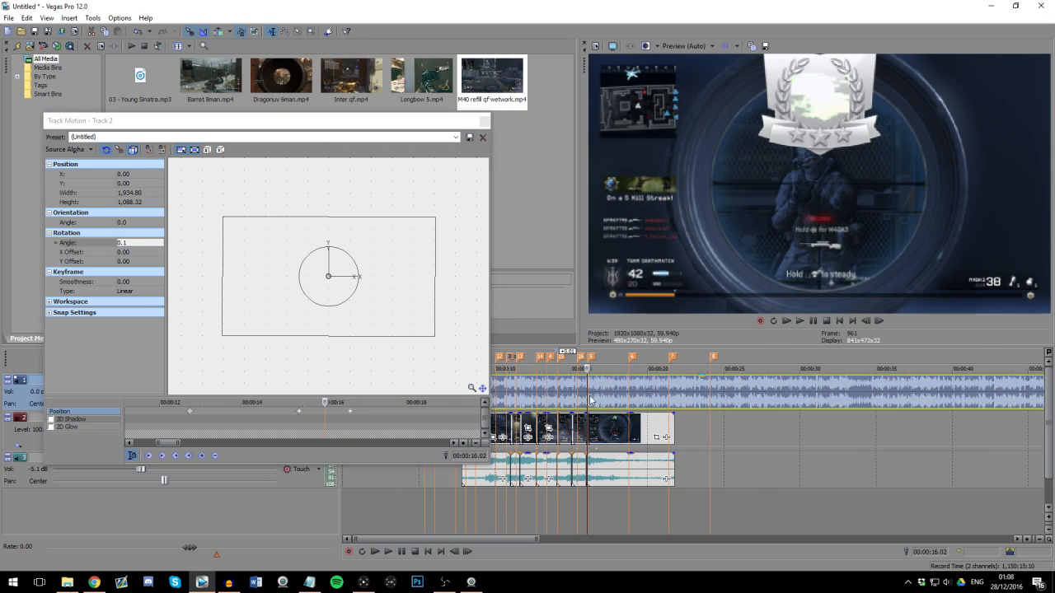
{"action": "left_click", "coordinate": [538, 397]}
{"action": "scroll", "coordinate": [537, 397], "scroll_direction": "up", "scroll_amount": 5}
Step: Close the track motion settings and apply the default Levels video effect to video track 2
{"action": "left_click", "coordinate": [486, 121]}
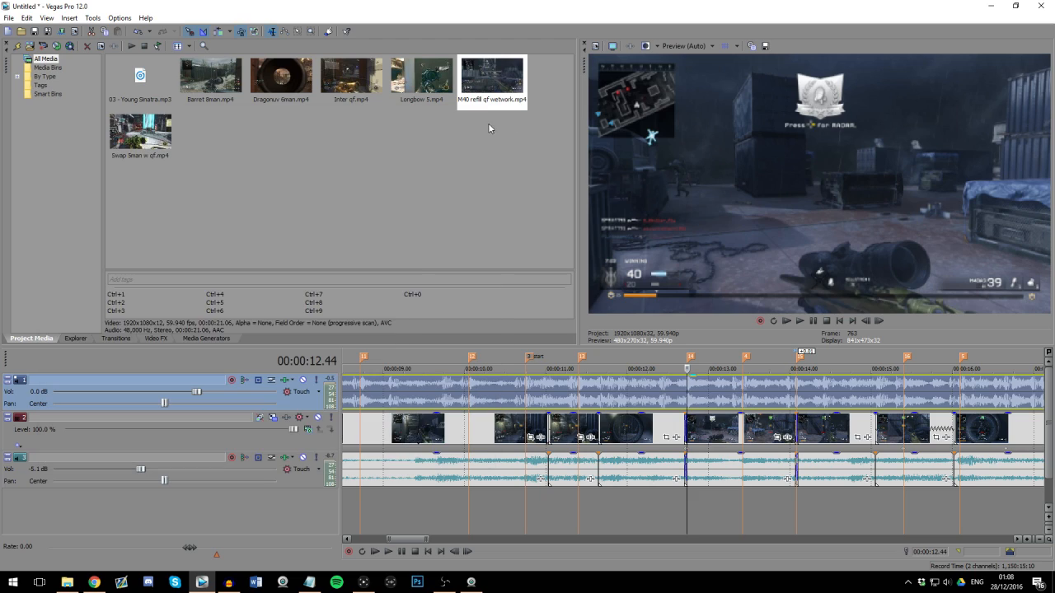
{"action": "left_click", "coordinate": [153, 338]}
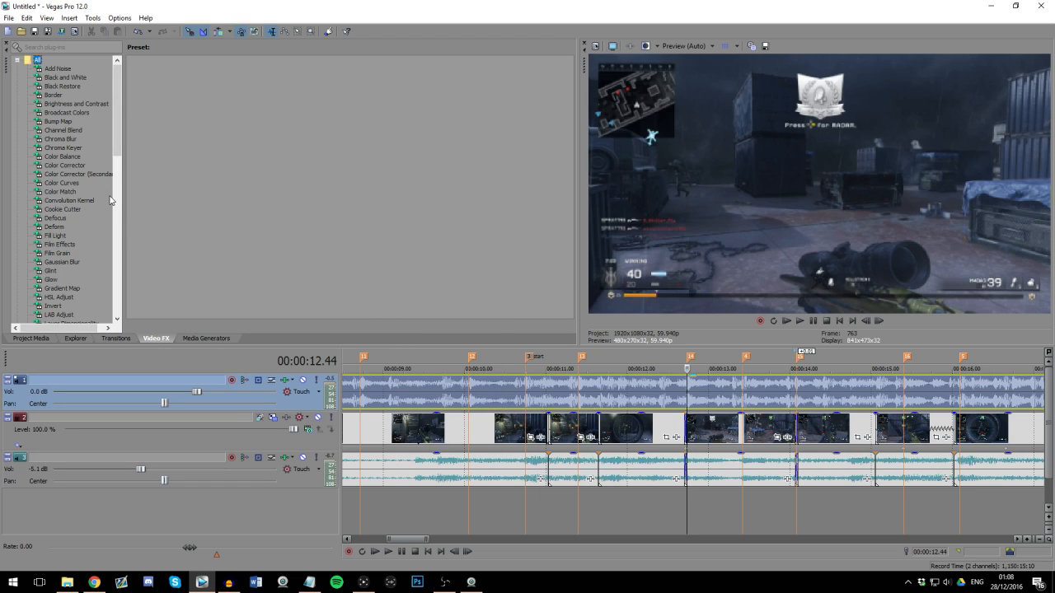
{"action": "scroll", "coordinate": [110, 200], "scroll_direction": "down", "scroll_amount": 1}
{"action": "scroll", "coordinate": [66, 222], "scroll_direction": "down", "scroll_amount": 1}
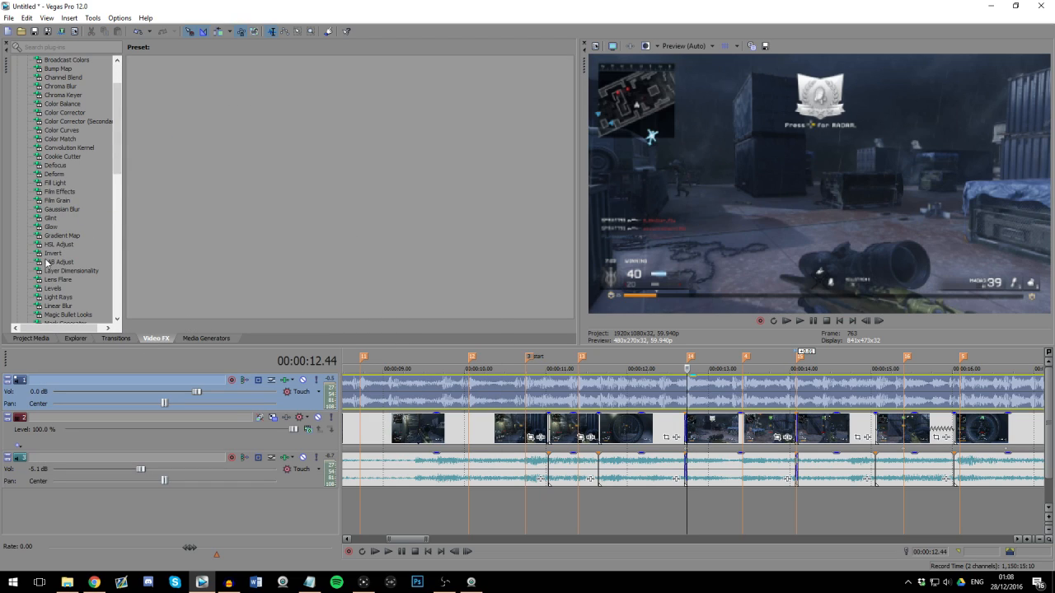
{"action": "left_click", "coordinate": [53, 288]}
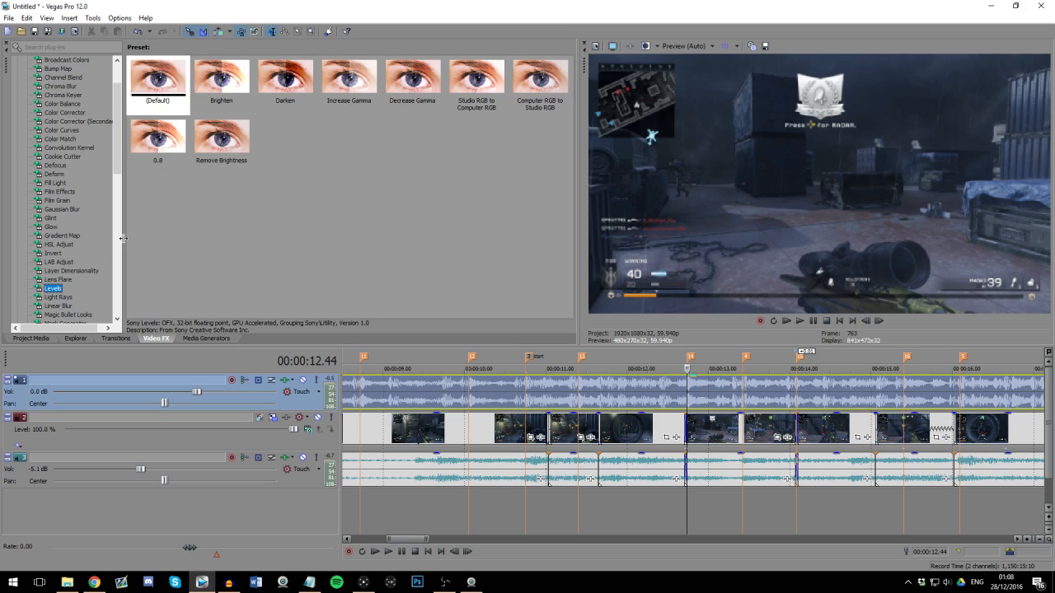
{"action": "left_click_drag", "start_coordinate": [155, 92], "coordinate": [297, 434]}
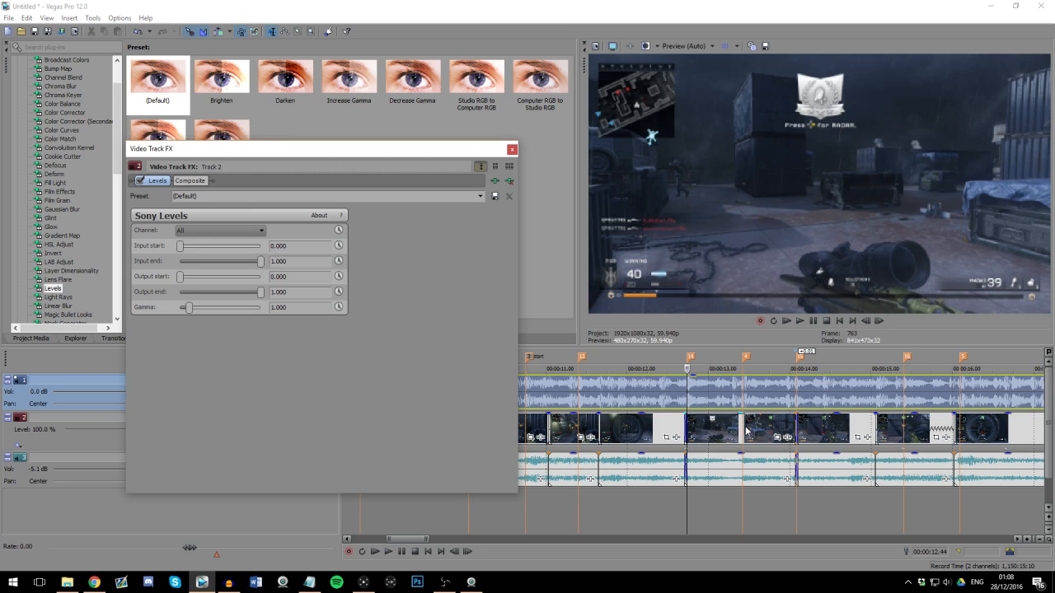
Step: Expand the video track's keyframe lanes, animate the Levels input end and place its keyframe at 00:00:12.43, one frame before marker 14
{"action": "left_click", "coordinate": [684, 425]}
{"action": "scroll", "coordinate": [683, 425], "scroll_direction": "up", "scroll_amount": 10}
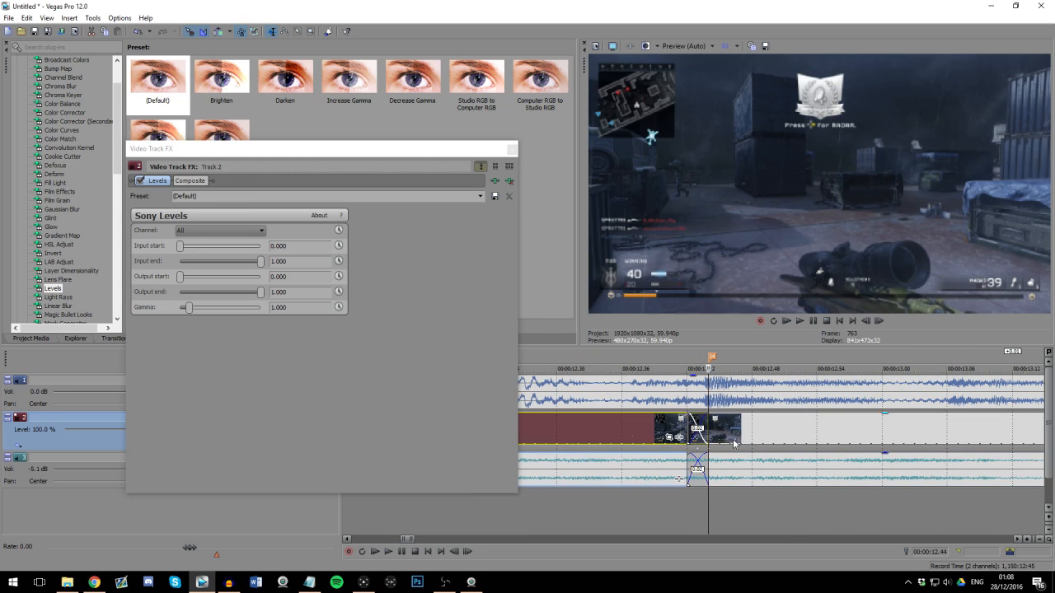
{"action": "left_click", "coordinate": [18, 446]}
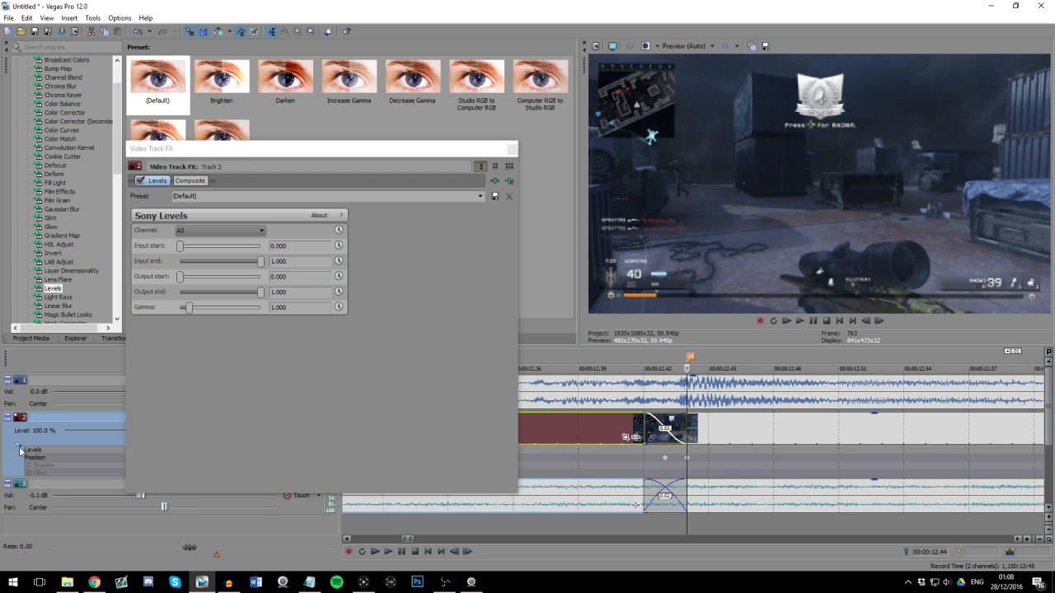
{"action": "left_click_drag", "start_coordinate": [424, 495], "coordinate": [424, 380]}
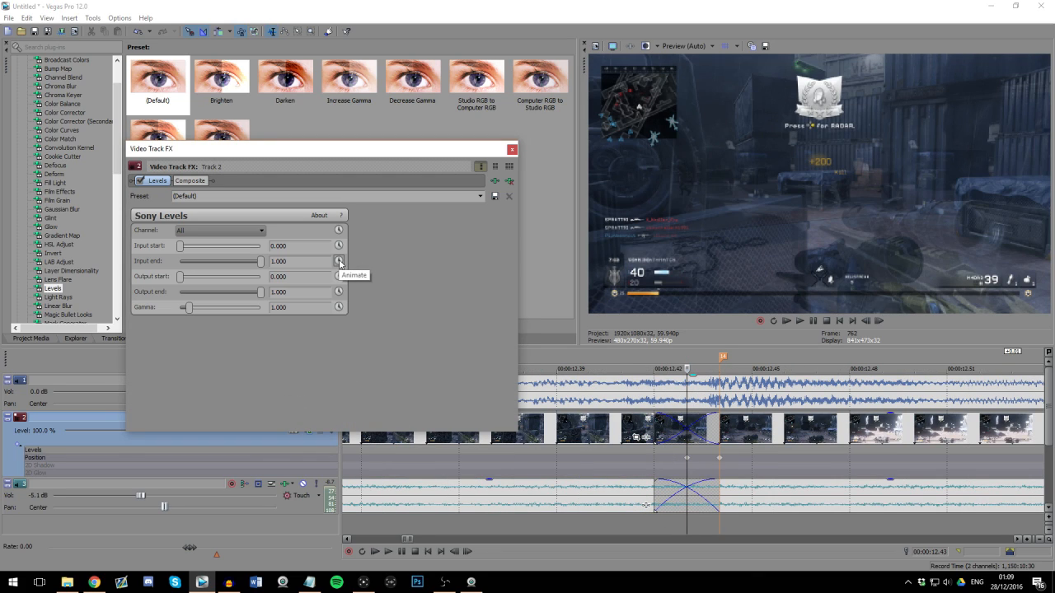
{"action": "left_click", "coordinate": [339, 261]}
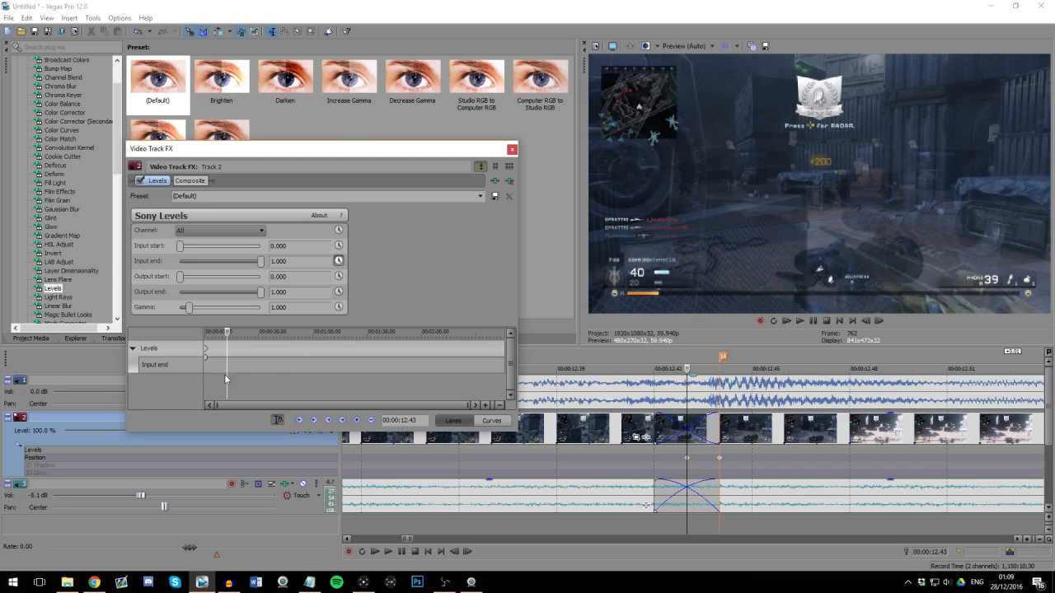
{"action": "left_click", "coordinate": [205, 353]}
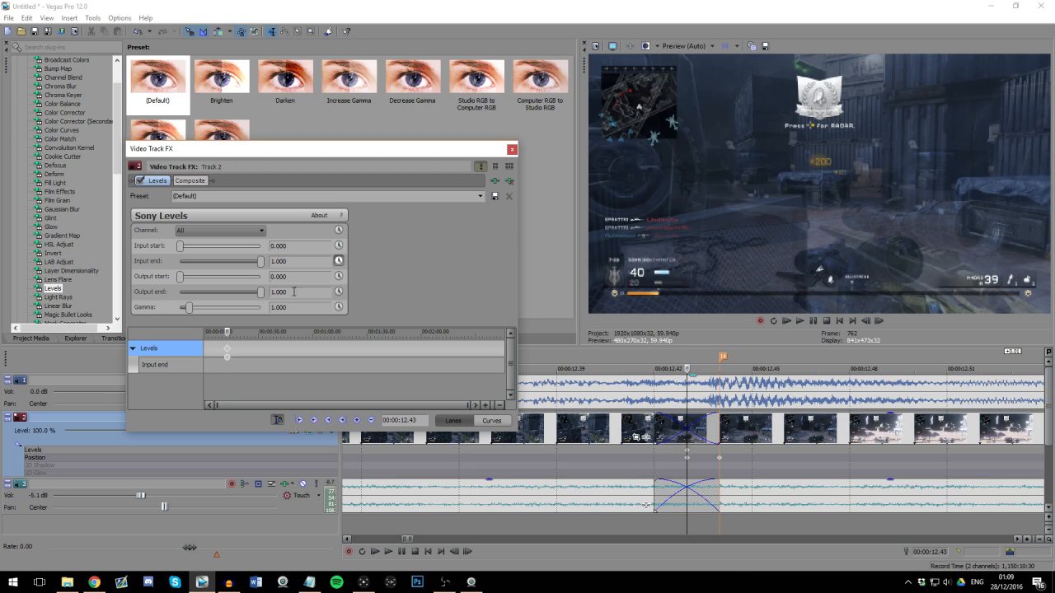
Step: Add a Levels keyframe at marker 14 (00:00:12.44) with the input end set to 0.8
{"action": "left_click", "coordinate": [722, 451]}
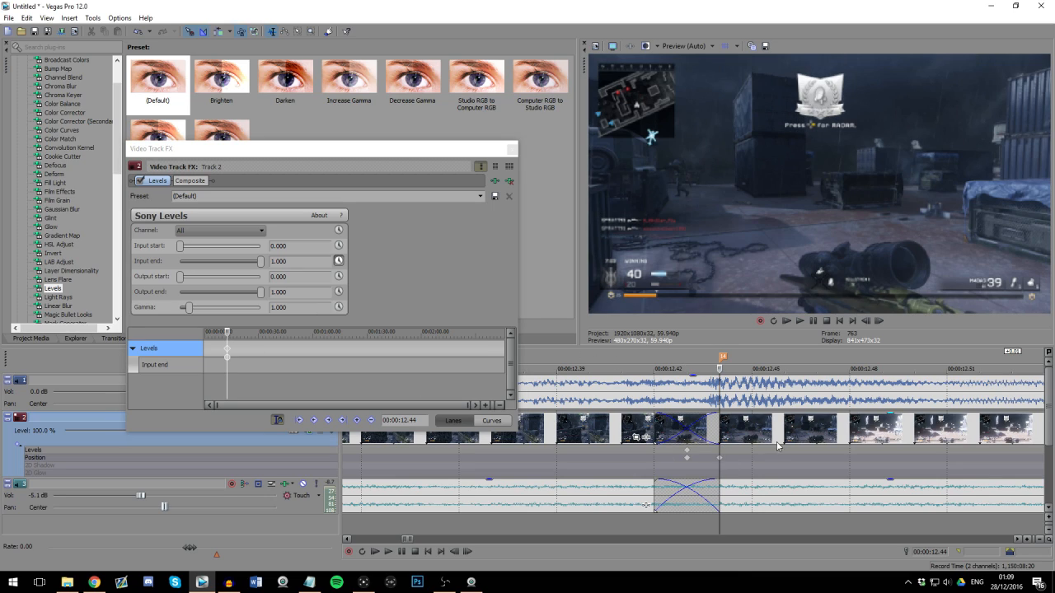
{"action": "left_click_drag", "start_coordinate": [260, 261], "coordinate": [284, 263]}
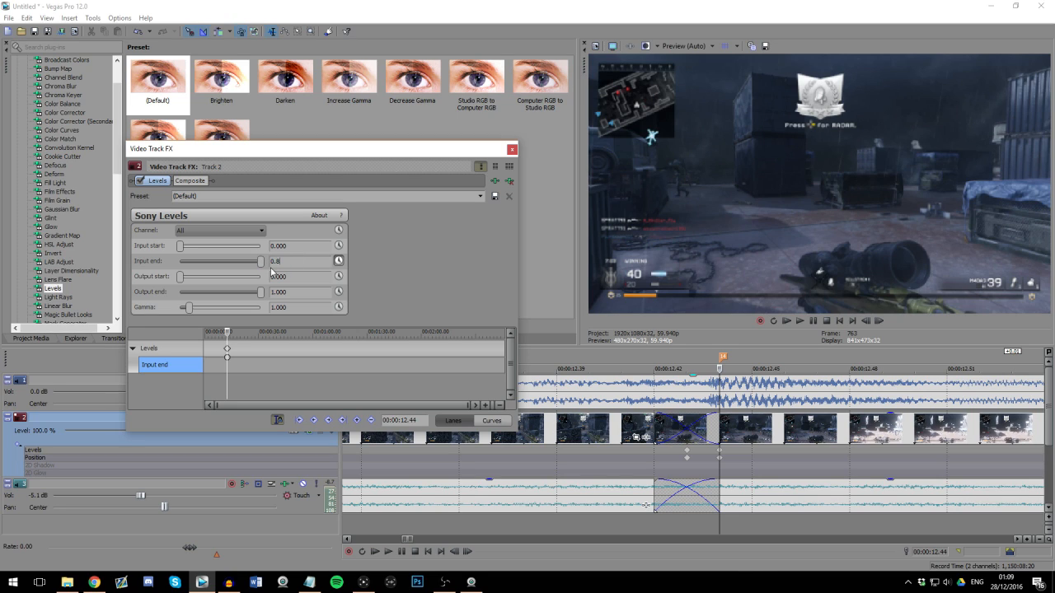
{"action": "key", "text": "Return"}
Step: Step and play through the cut at marker 14 to check the Levels brightness change
{"action": "left_click", "coordinate": [714, 400]}
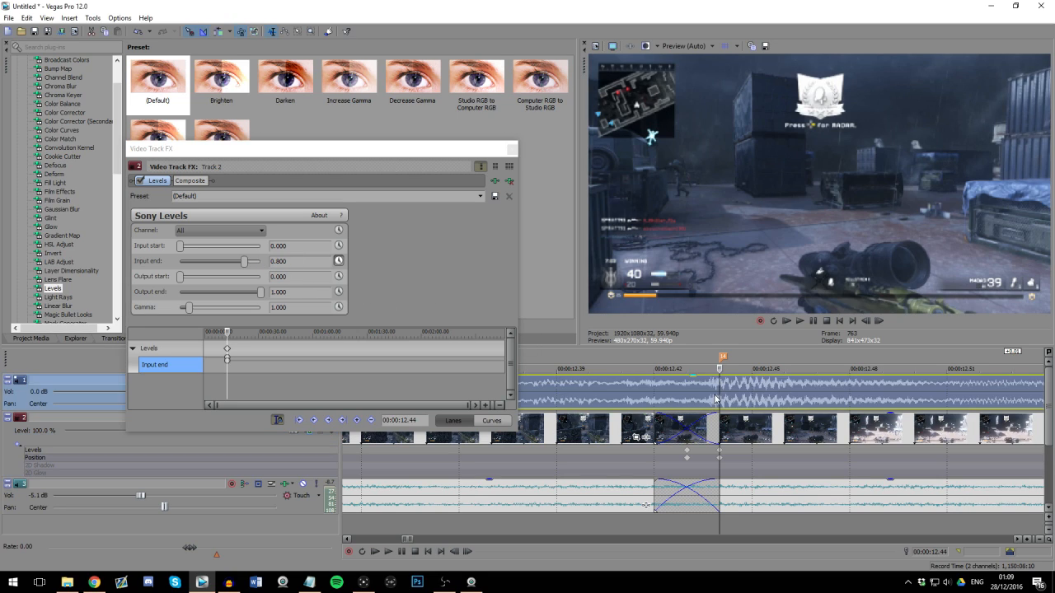
{"action": "key", "text": "space"}
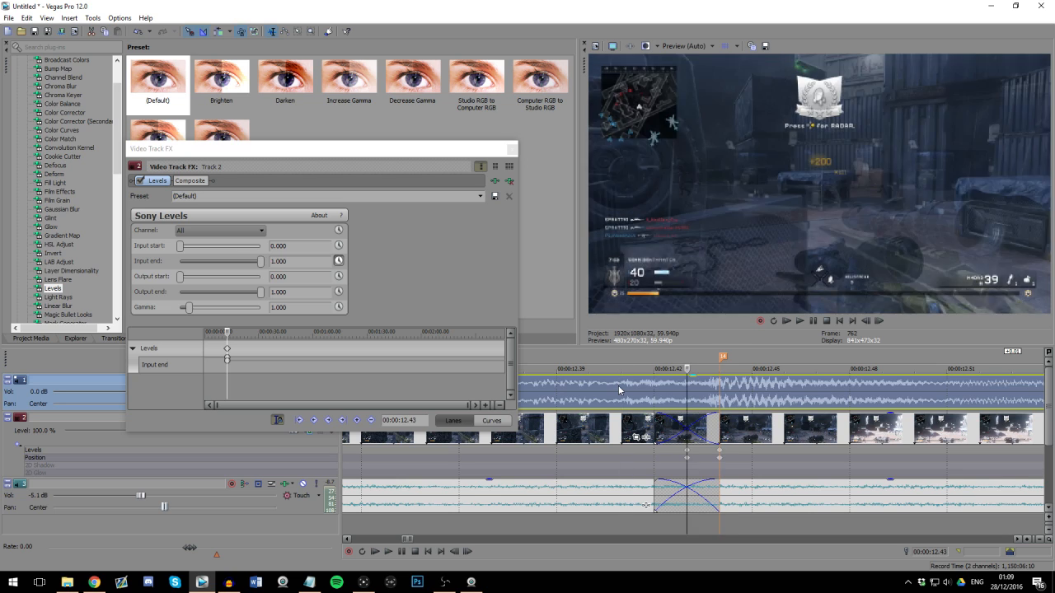
{"action": "key", "text": "Right"}
{"action": "key", "text": "Right"}
{"action": "key", "text": "Right"}
{"action": "key", "text": "Right"}
{"action": "key", "text": "Right"}
{"action": "key", "text": "Right"}
{"action": "key", "text": "Right"}
{"action": "key", "text": "Right"}
{"action": "key", "text": "Right"}
{"action": "key", "text": "Right"}
{"action": "key", "text": "Right"}
{"action": "key", "text": "Right"}
{"action": "key", "text": "Right"}
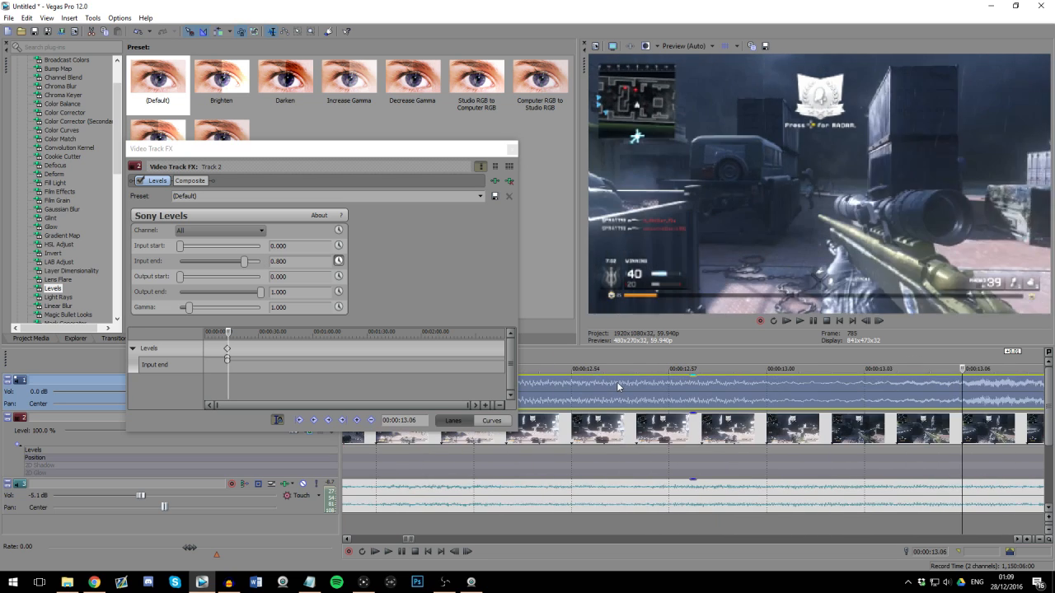
Step: Add a Levels keyframe with an input end of 0.800 at marker 16 (00:00:15.24)
{"action": "scroll", "coordinate": [620, 386], "scroll_direction": "down", "scroll_amount": 4}
{"action": "left_click", "coordinate": [723, 399]}
{"action": "scroll", "coordinate": [758, 398], "scroll_direction": "up", "scroll_amount": 1}
{"action": "scroll", "coordinate": [798, 398], "scroll_direction": "down", "scroll_amount": 3}
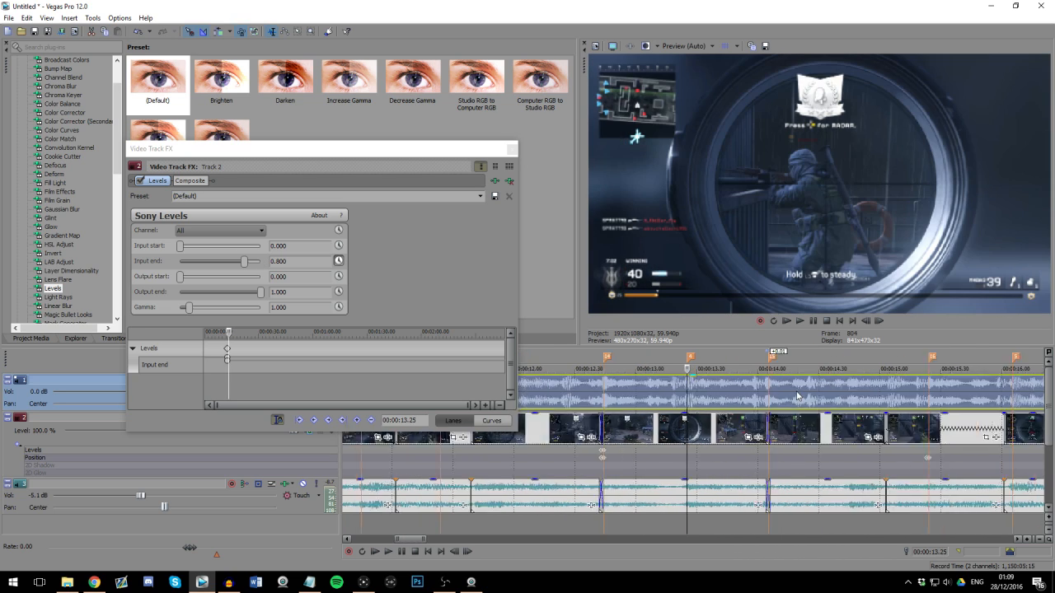
{"action": "left_click", "coordinate": [813, 397]}
{"action": "scroll", "coordinate": [770, 393], "scroll_direction": "up", "scroll_amount": 4}
{"action": "left_click", "coordinate": [802, 396]}
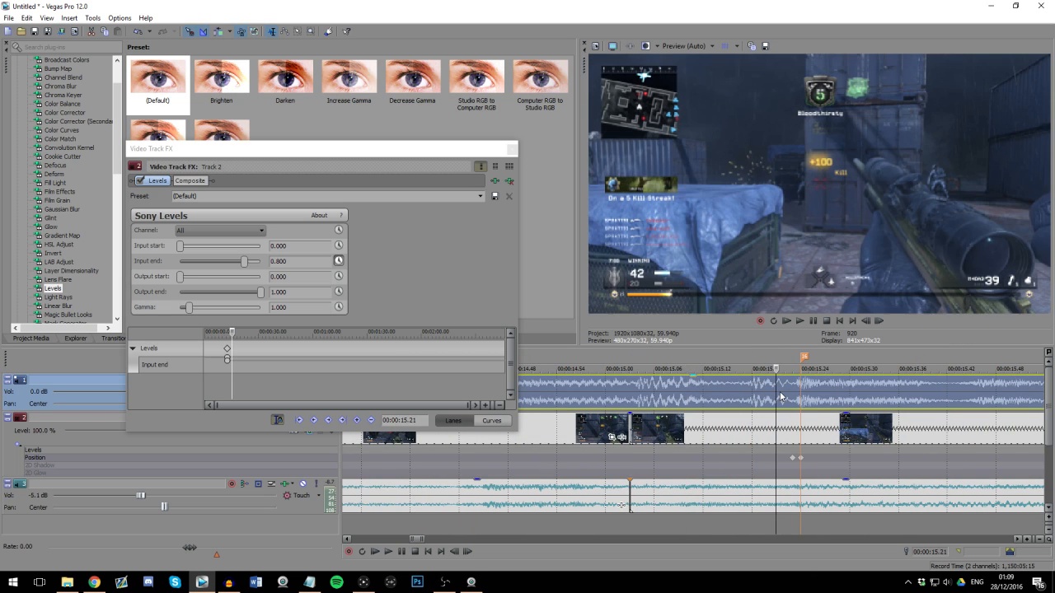
{"action": "scroll", "coordinate": [775, 397], "scroll_direction": "up", "scroll_amount": 2}
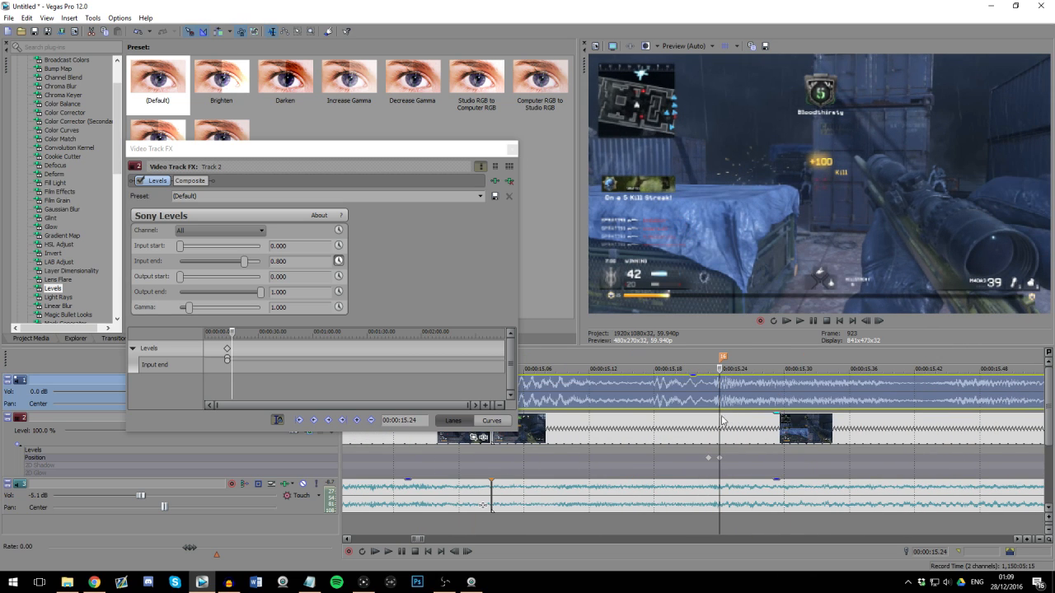
{"action": "scroll", "coordinate": [721, 419], "scroll_direction": "up", "scroll_amount": 2}
{"action": "left_click", "coordinate": [688, 455]}
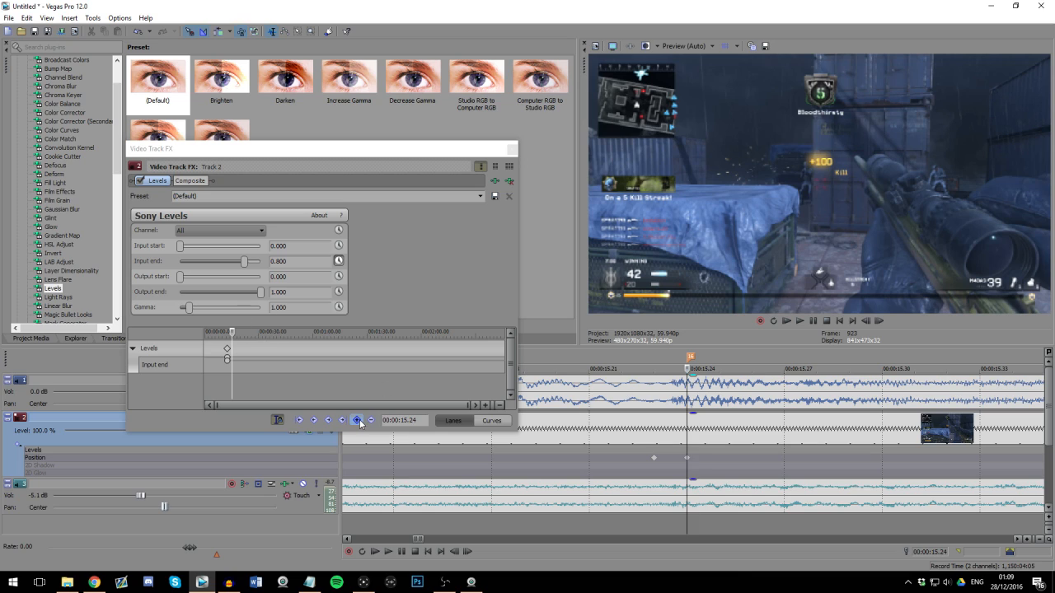
{"action": "left_click", "coordinate": [357, 420]}
{"action": "left_click", "coordinate": [687, 458]}
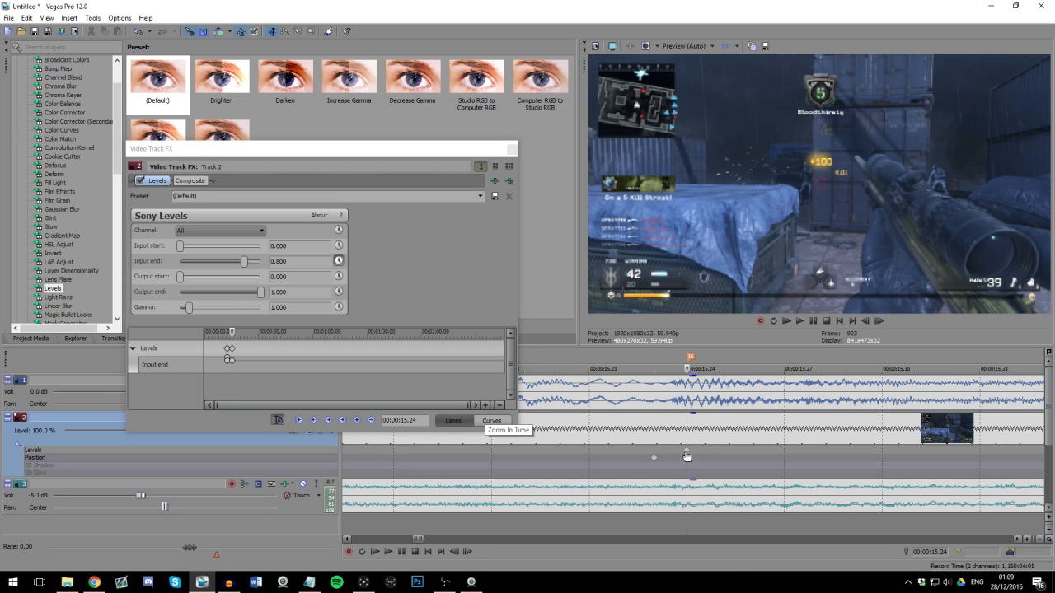
Step: Set the Levels input end to 1.000 at 00:00:15.23, one frame before marker 16
{"action": "scroll", "coordinate": [687, 459], "scroll_direction": "up", "scroll_amount": 2}
{"action": "key", "text": "Left"}
{"action": "left_click_drag", "start_coordinate": [244, 261], "coordinate": [262, 261]}
{"action": "scroll", "coordinate": [686, 457], "scroll_direction": "down", "scroll_amount": 3}
{"action": "key", "text": "Right"}
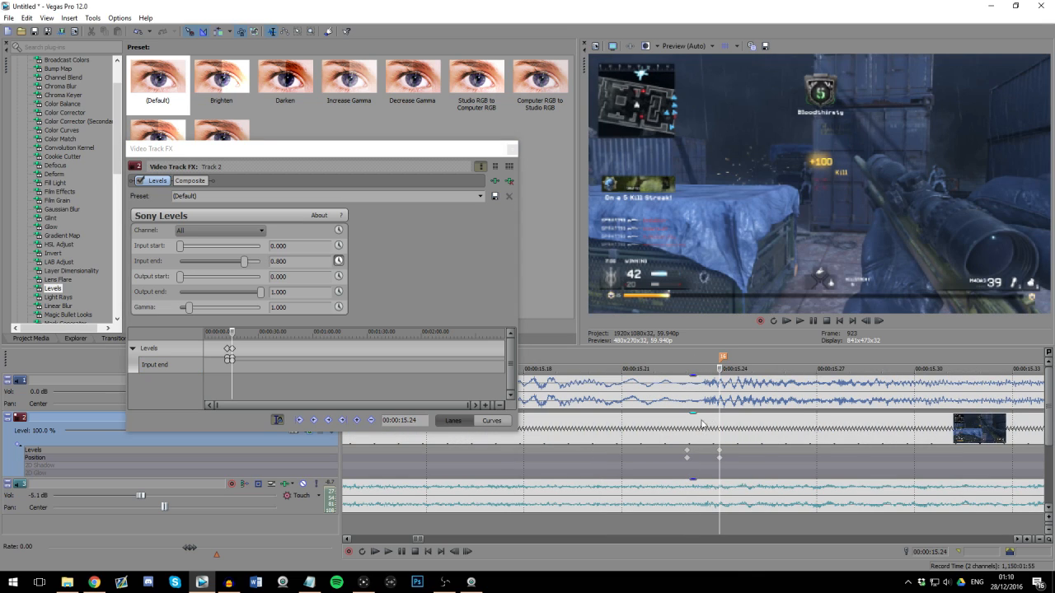
Step: Step frame by frame across marker 16 to check the Levels brightness change on the kill
{"action": "left_click", "coordinate": [688, 435]}
{"action": "key", "text": "Left"}
{"action": "key", "text": "Left"}
{"action": "key", "text": "Right"}
{"action": "key", "text": "Right"}
{"action": "key", "text": "Right"}
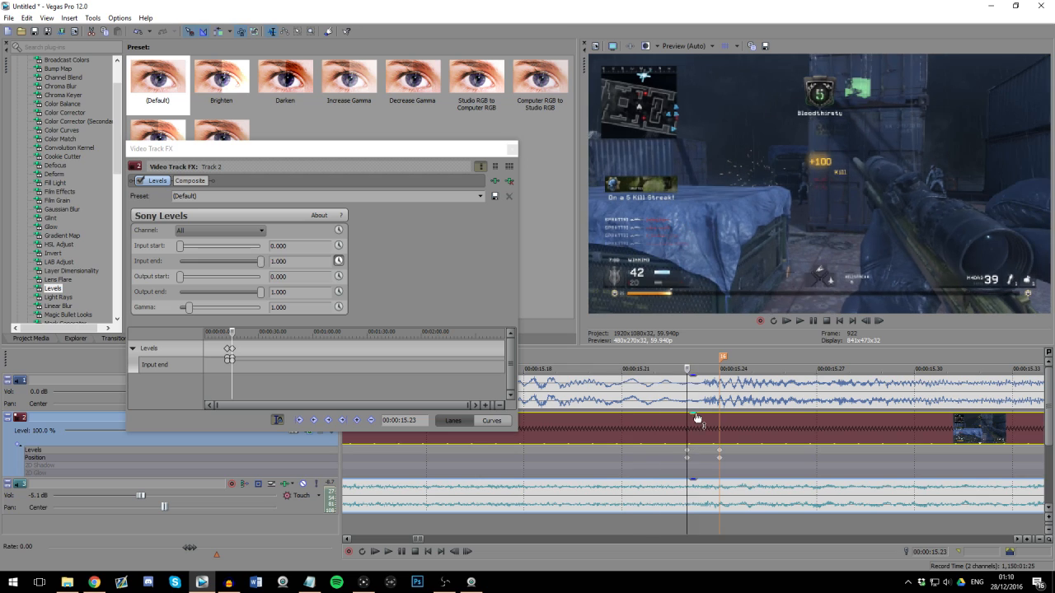
{"action": "scroll", "coordinate": [640, 415], "scroll_direction": "down", "scroll_amount": 3}
{"action": "scroll", "coordinate": [639, 409], "scroll_direction": "down", "scroll_amount": 4}
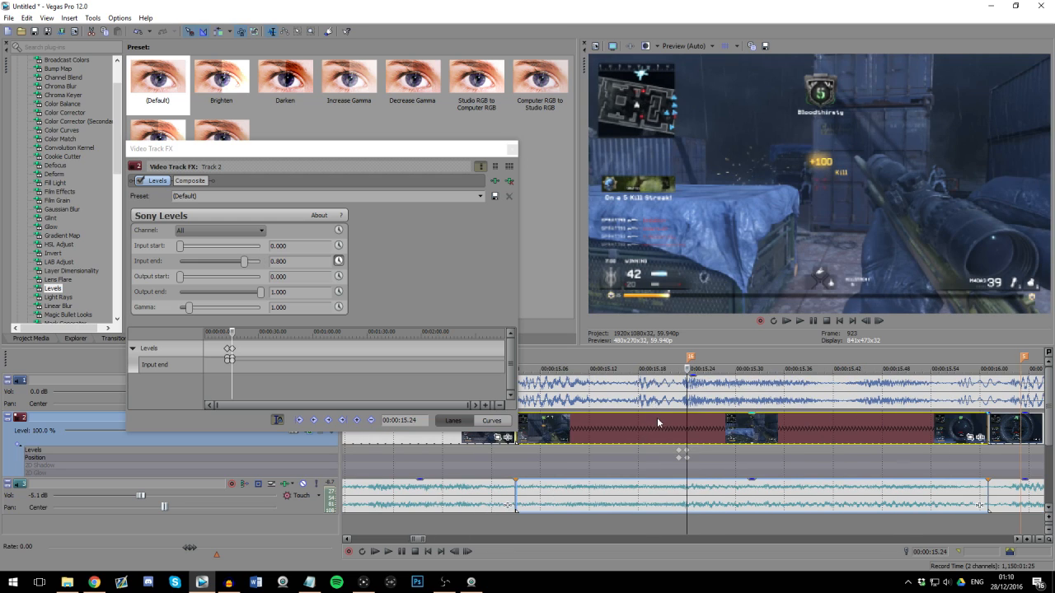
Step: Step frame by frame through the crossfade at marker 14 and play on from there to check the brightness accent
{"action": "left_click", "coordinate": [459, 451]}
{"action": "scroll", "coordinate": [638, 452], "scroll_direction": "up", "scroll_amount": 3}
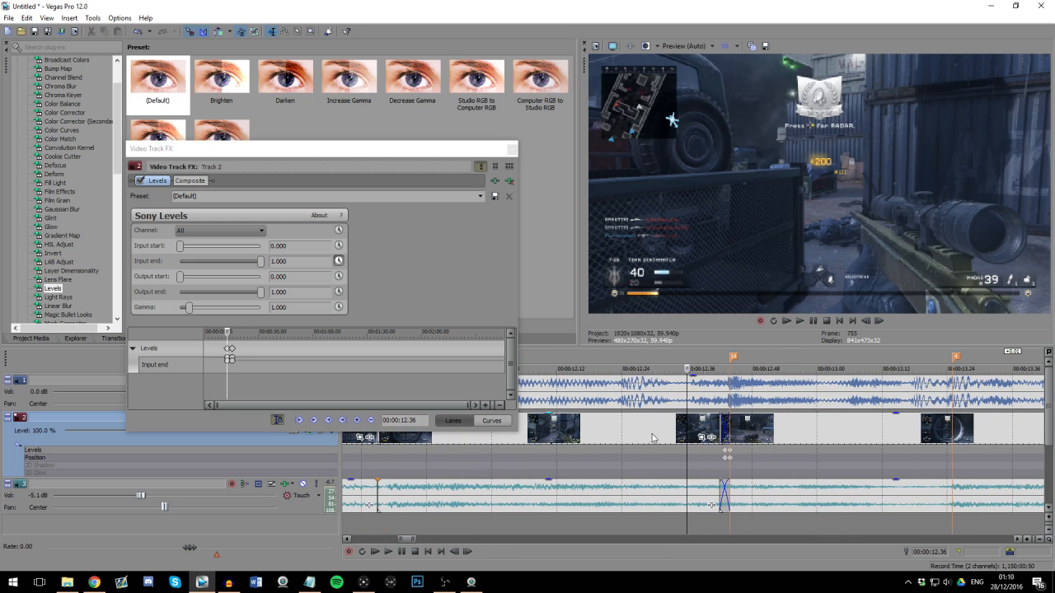
{"action": "left_click", "coordinate": [699, 429]}
{"action": "key", "text": "Right"}
{"action": "key", "text": "Right"}
{"action": "key", "text": "Right"}
{"action": "key", "text": "Right"}
{"action": "key", "text": "Right"}
{"action": "key", "text": "Right"}
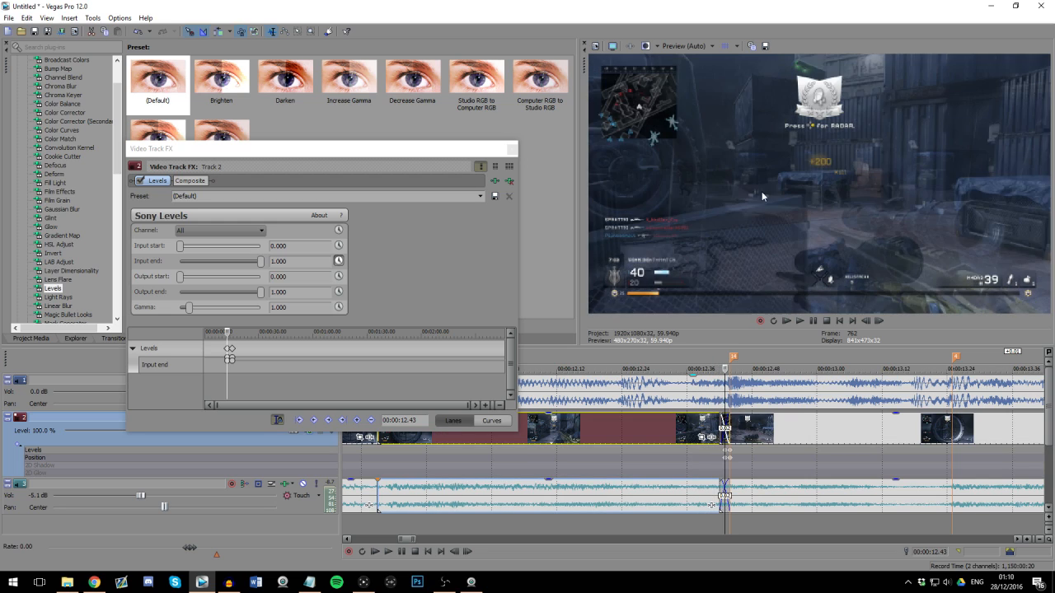
{"action": "scroll", "coordinate": [729, 456], "scroll_direction": "up", "scroll_amount": 3}
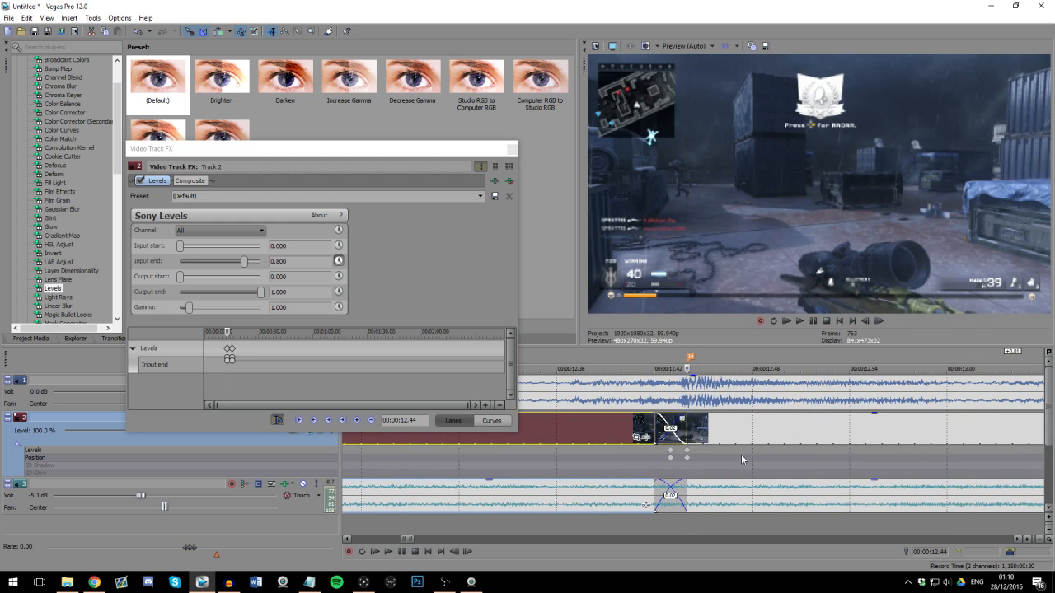
{"action": "scroll", "coordinate": [765, 438], "scroll_direction": "down", "scroll_amount": 6}
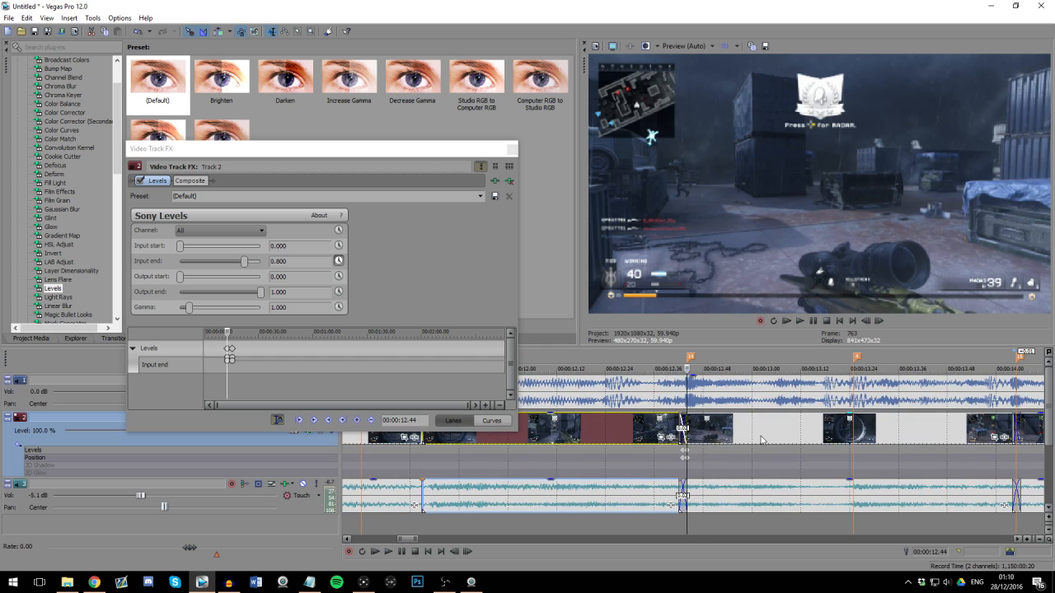
{"action": "key", "text": "space"}
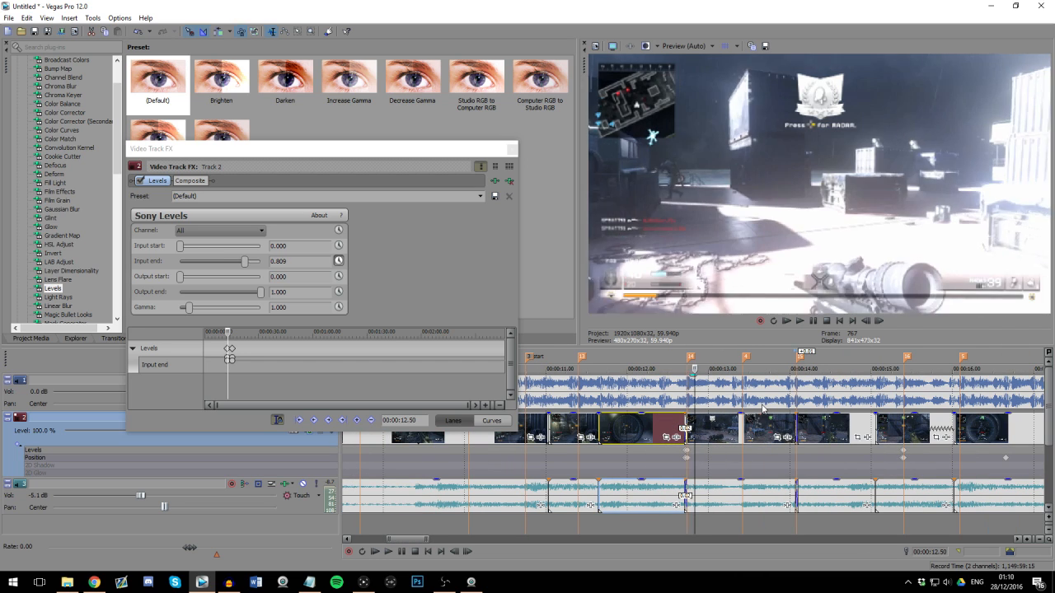
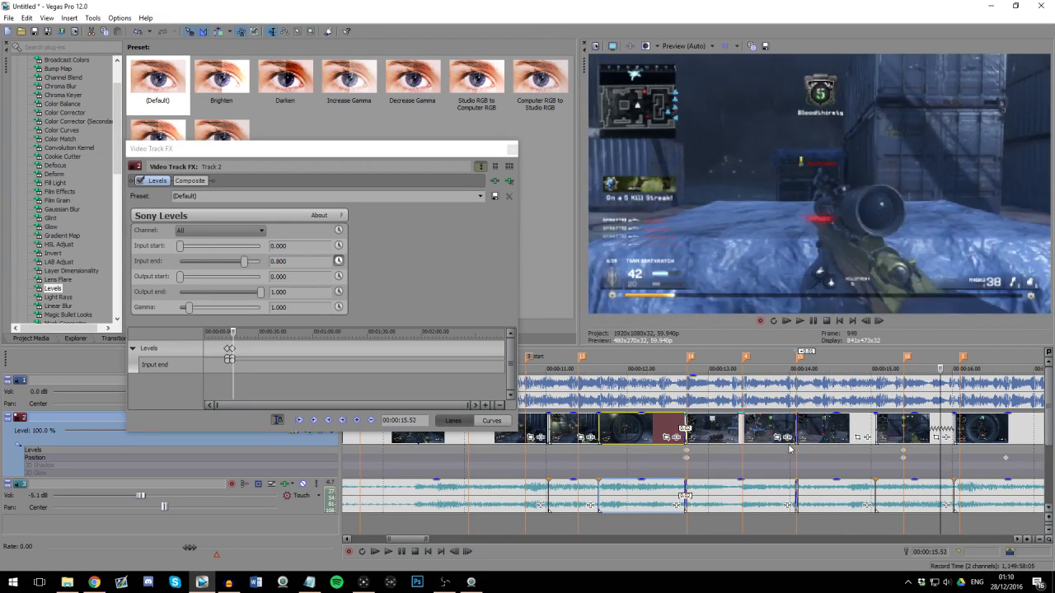
Step: Move the last Position keyframe on the video track to about 00:00:18, further into the final gameplay clip
{"action": "scroll", "coordinate": [789, 443], "scroll_direction": "down", "scroll_amount": 1}
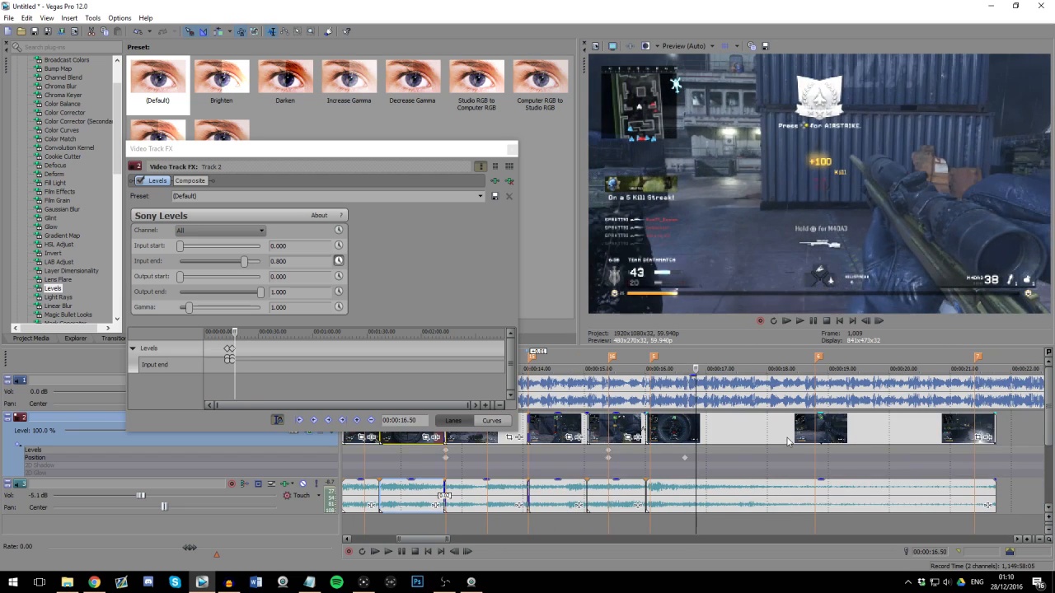
{"action": "left_click", "coordinate": [681, 438]}
{"action": "left_click_drag", "start_coordinate": [704, 460], "coordinate": [778, 463]}
Step: Examine the gameplay cuts and music beats around markers 16 and 5 on the timeline
{"action": "left_click", "coordinate": [606, 387]}
{"action": "scroll", "coordinate": [653, 403], "scroll_direction": "up", "scroll_amount": 3}
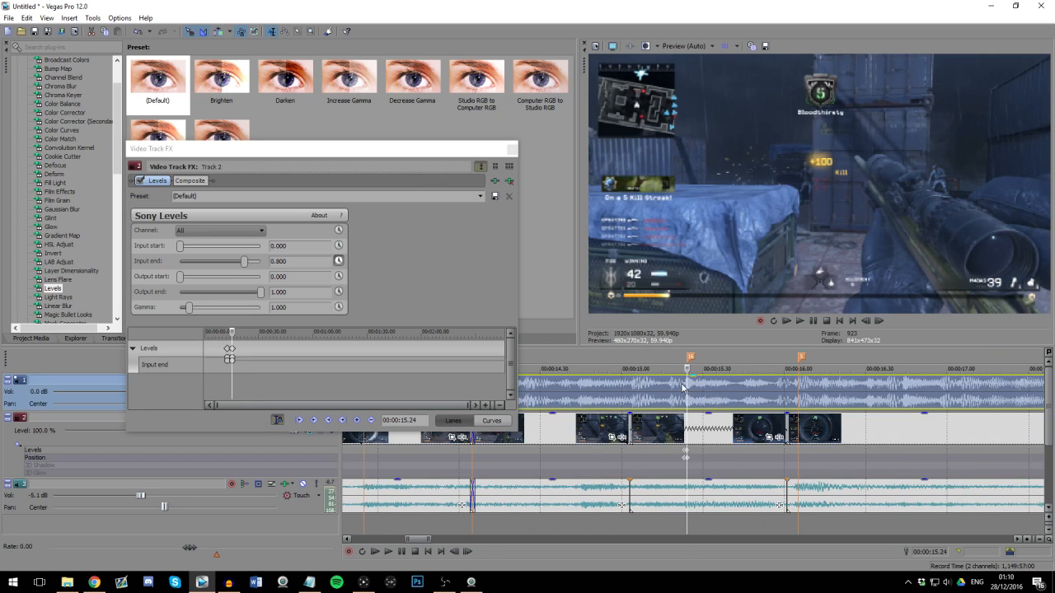
{"action": "left_click", "coordinate": [680, 386]}
{"action": "scroll", "coordinate": [706, 396], "scroll_direction": "down", "scroll_amount": 2}
{"action": "left_click", "coordinate": [674, 395]}
{"action": "scroll", "coordinate": [676, 396], "scroll_direction": "down", "scroll_amount": 3}
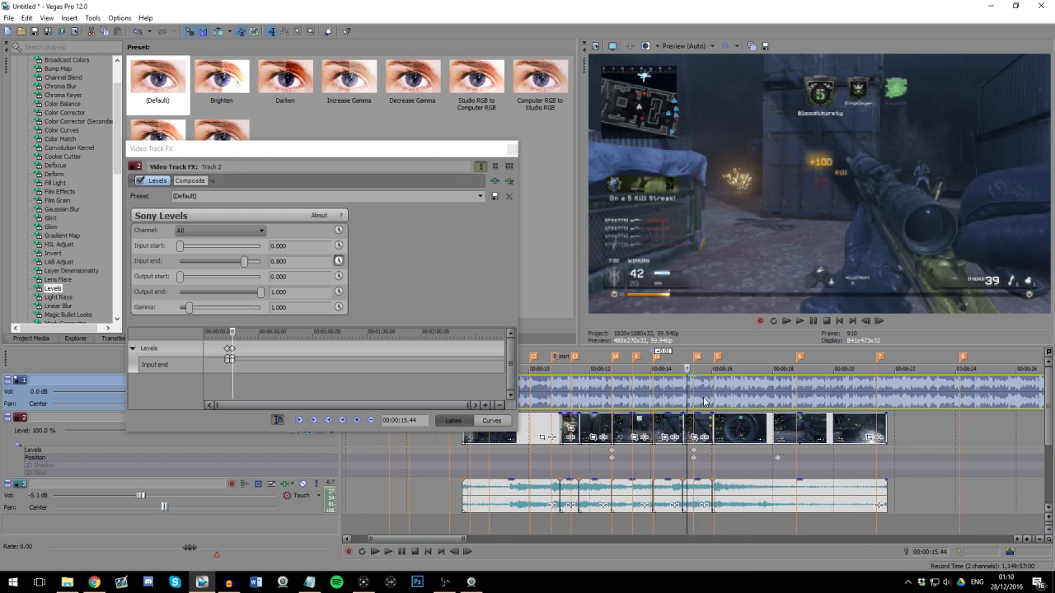
{"action": "left_click", "coordinate": [712, 396]}
{"action": "scroll", "coordinate": [726, 387], "scroll_direction": "up", "scroll_amount": 3}
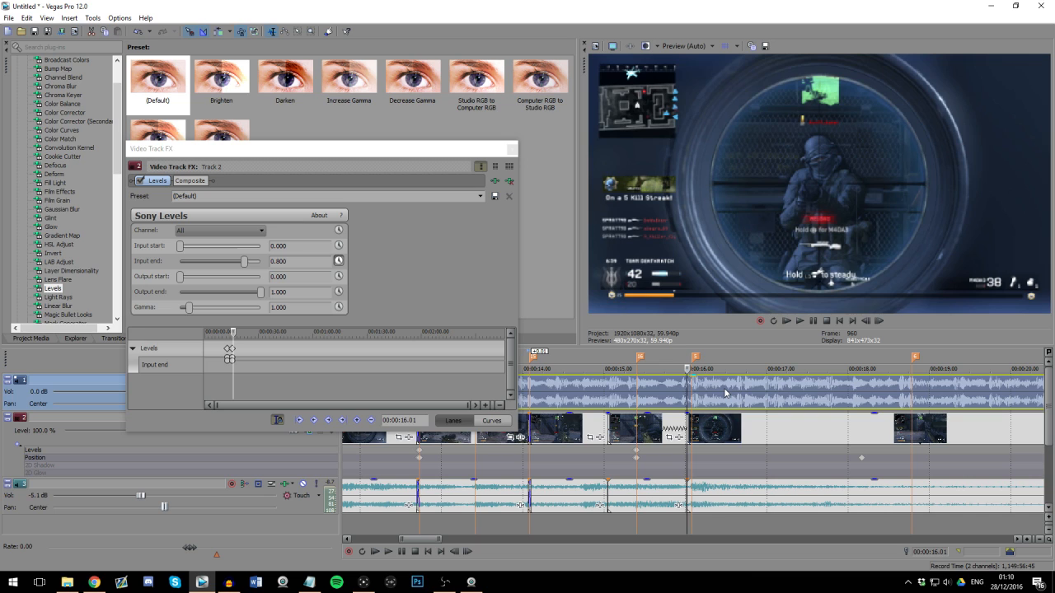
Step: Trim the end of the last gameplay clip to 00:00:16.45 on the beat and delete the Position keyframe beyond it
{"action": "key", "text": "space"}
{"action": "left_click", "coordinate": [746, 434]}
{"action": "scroll", "coordinate": [689, 434], "scroll_direction": "up", "scroll_amount": 2}
{"action": "key", "text": "Left"}
{"action": "key", "text": "Right"}
{"action": "scroll", "coordinate": [771, 426], "scroll_direction": "down", "scroll_amount": 1}
{"action": "scroll", "coordinate": [771, 426], "scroll_direction": "down", "scroll_amount": 2}
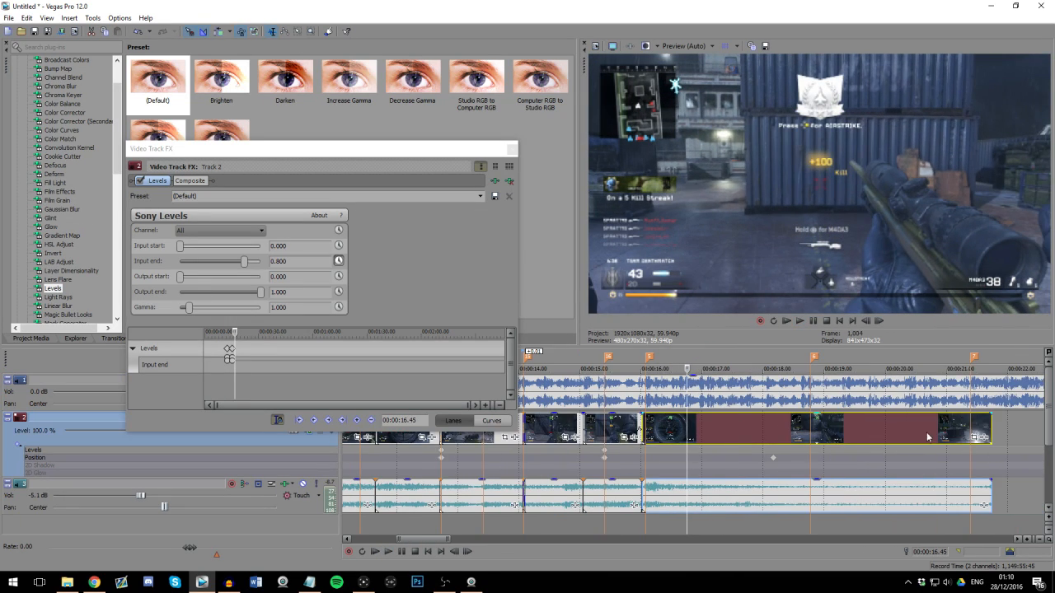
{"action": "left_click_drag", "start_coordinate": [992, 424], "coordinate": [687, 424]}
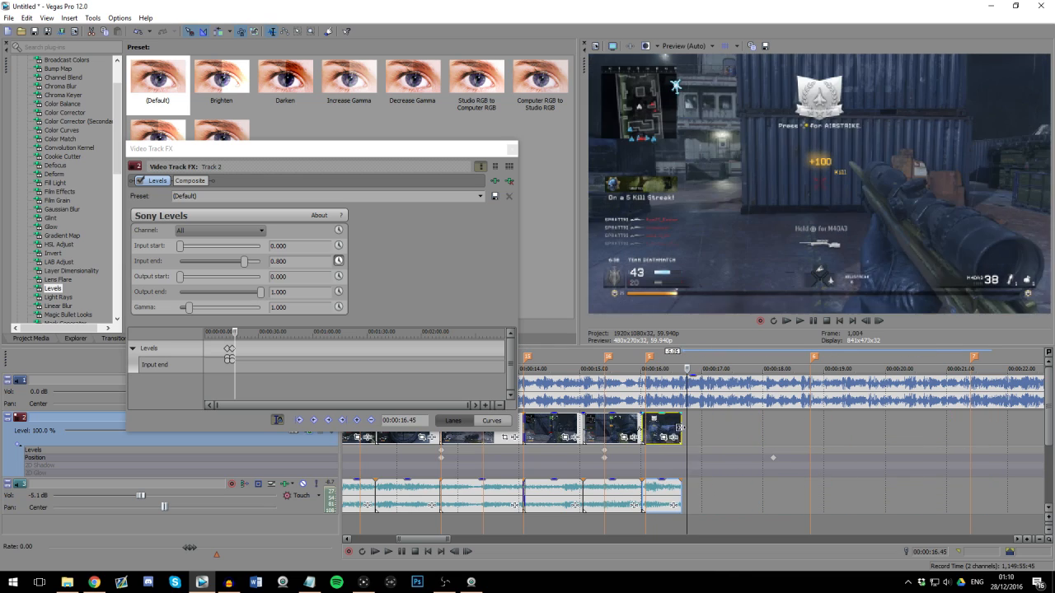
{"action": "right_click", "coordinate": [772, 461]}
{"action": "left_click", "coordinate": [784, 468]}
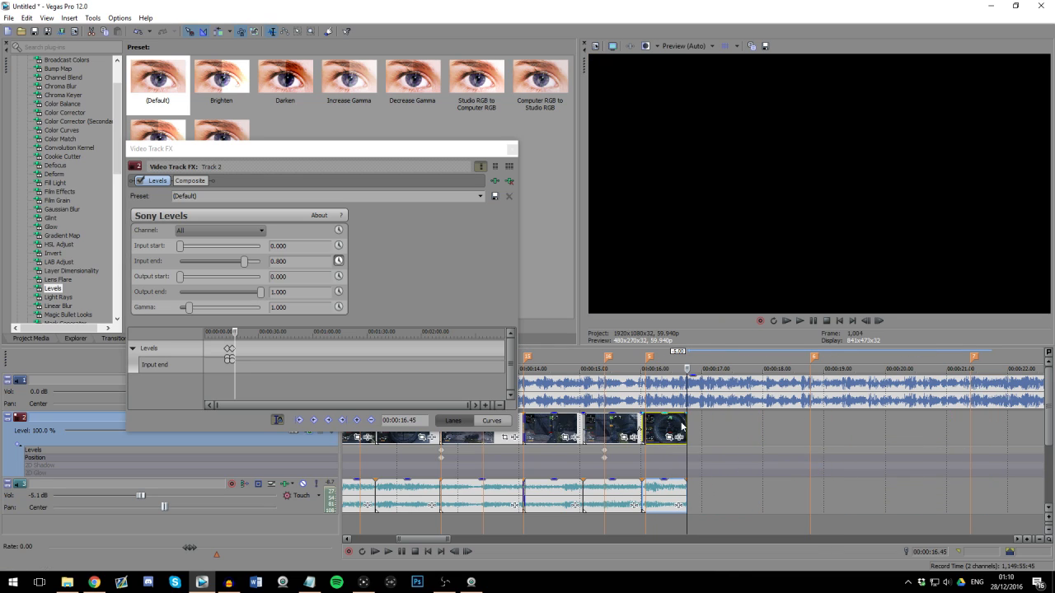
Step: Go to the trimmed clip's final frame at 00:00:16.44 and open its Event Pan/Crop settings
{"action": "key", "text": "Left"}
{"action": "scroll", "coordinate": [759, 421], "scroll_direction": "up", "scroll_amount": 2}
{"action": "key", "text": "Right"}
{"action": "key", "text": "Right"}
{"action": "key", "text": "Right"}
{"action": "key", "text": "Right"}
{"action": "scroll", "coordinate": [713, 424], "scroll_direction": "up", "scroll_amount": 2}
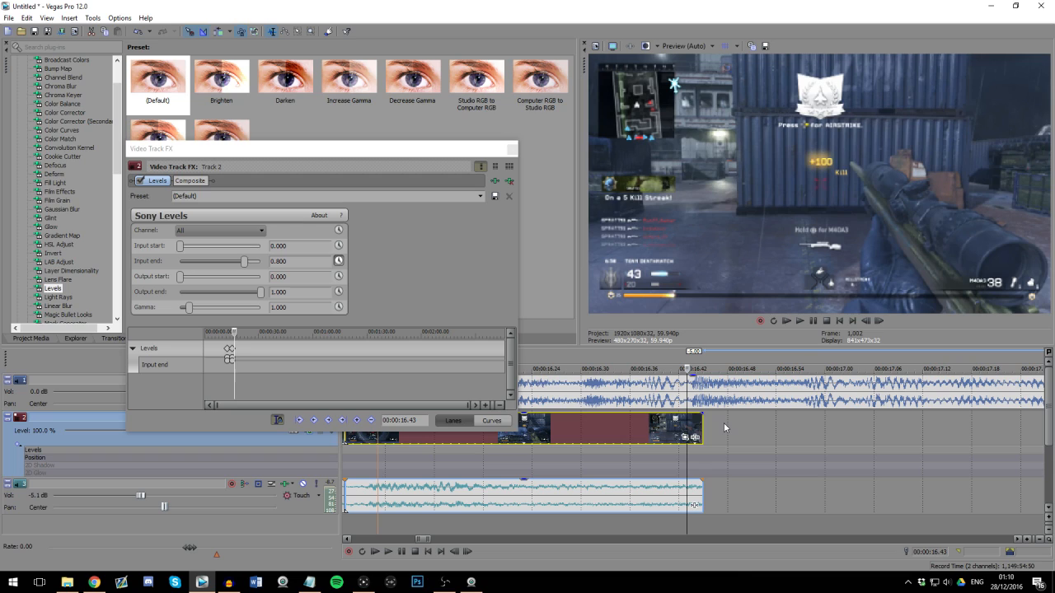
{"action": "key", "text": "Right"}
{"action": "key", "text": "Right"}
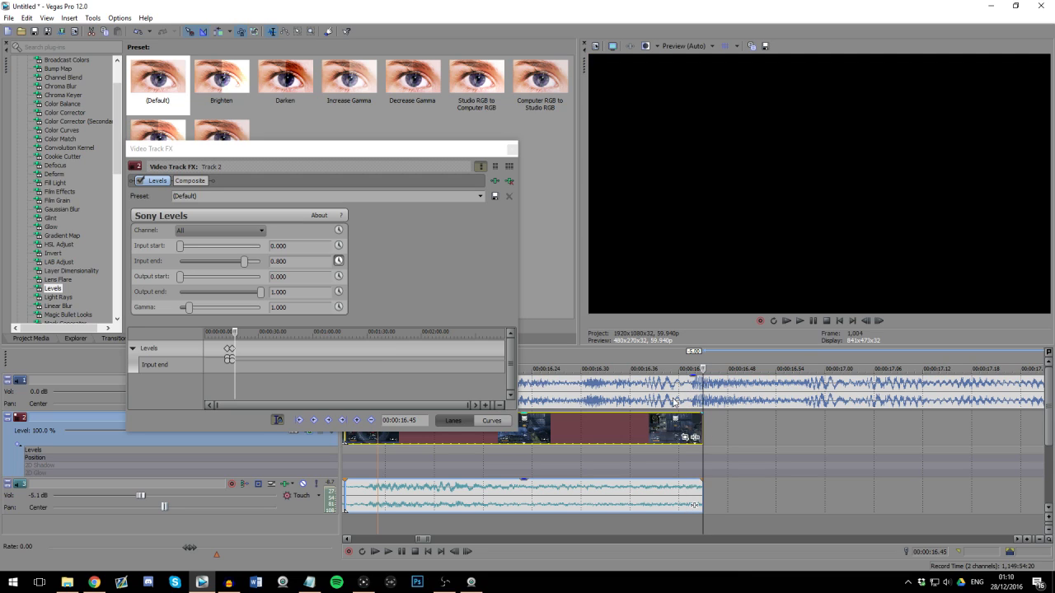
{"action": "key", "text": "Left"}
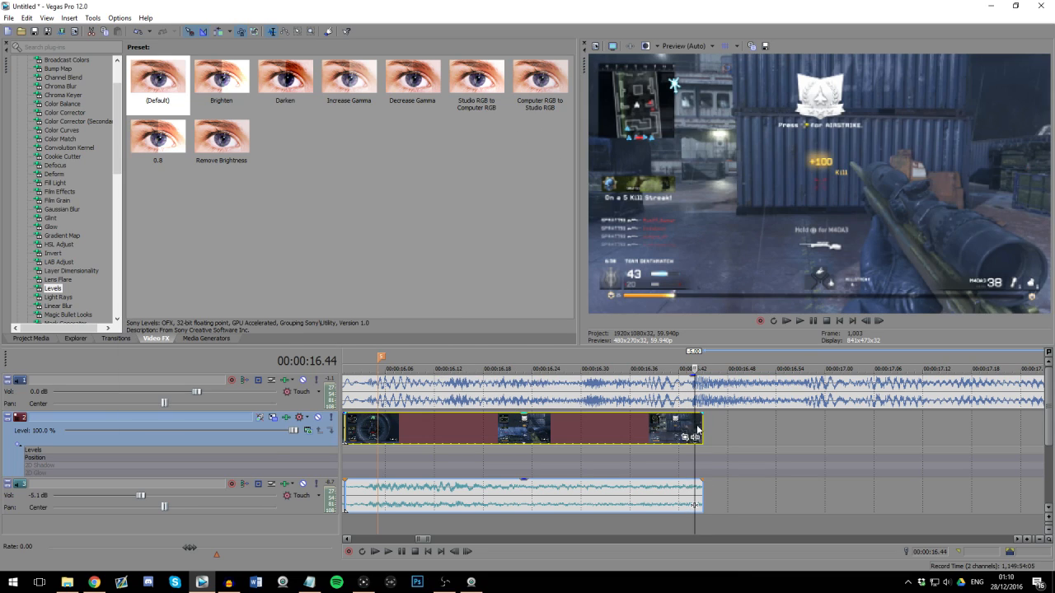
{"action": "left_click", "coordinate": [685, 438]}
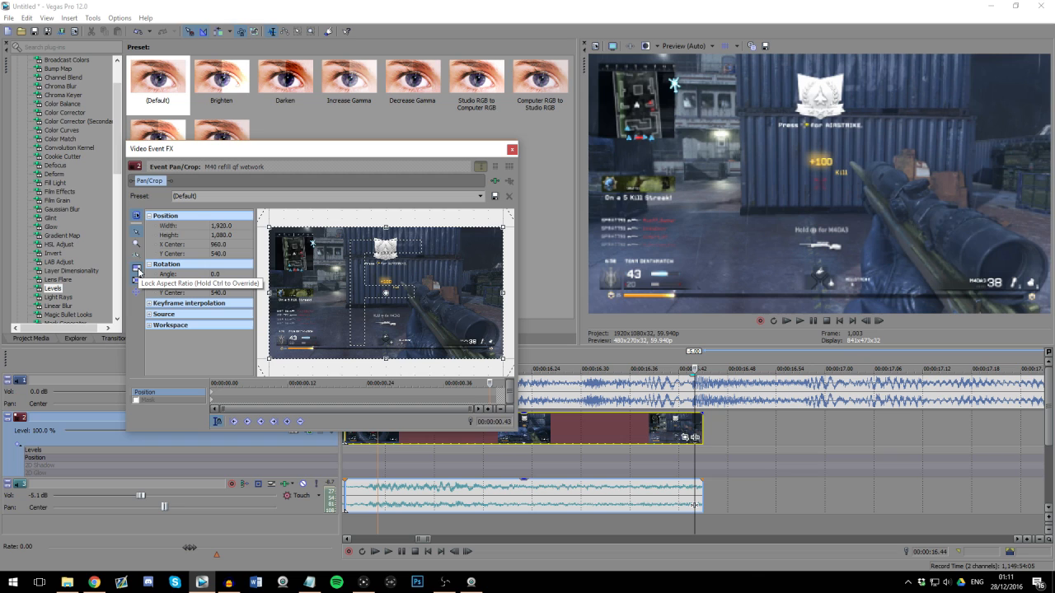
{"action": "left_click_drag", "start_coordinate": [504, 227], "coordinate": [478, 251]}
{"action": "right_click", "coordinate": [448, 271]}
{"action": "left_click", "coordinate": [445, 283]}
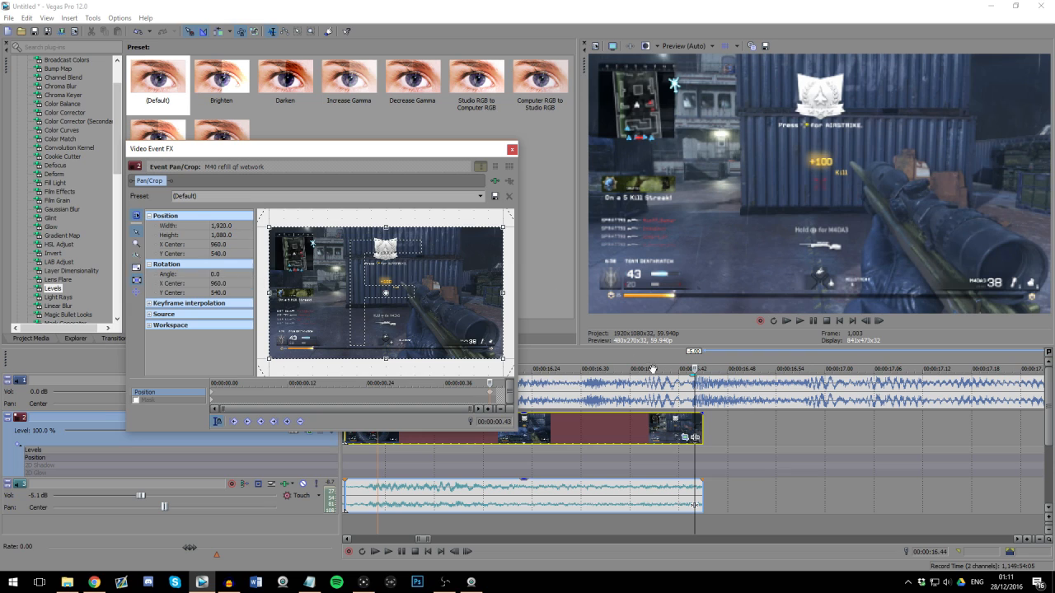
{"action": "mouse_move", "coordinate": [505, 227]}
{"action": "left_mouse_down"}
{"action": "mouse_move", "coordinate": [489, 293]}
{"action": "mouse_move", "coordinate": [518, 243]}
{"action": "mouse_move", "coordinate": [479, 281]}
{"action": "mouse_move", "coordinate": [505, 233]}
{"action": "left_mouse_up"}
{"action": "right_click", "coordinate": [462, 247]}
{"action": "left_click", "coordinate": [488, 256]}
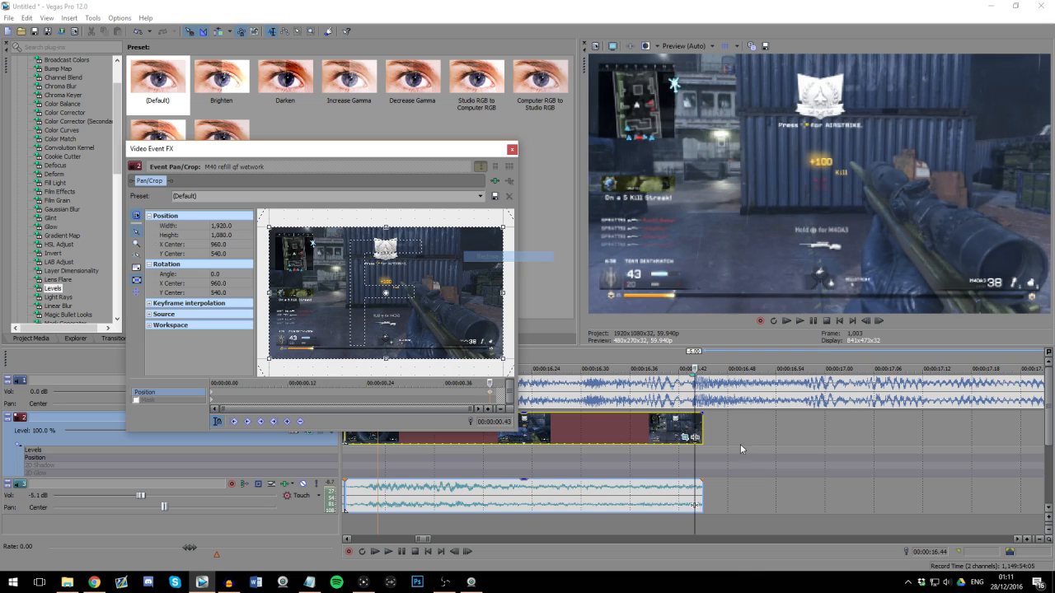
Step: Squash the pan/crop frame at the end of the clip and set its height to 0
{"action": "left_click", "coordinate": [701, 423]}
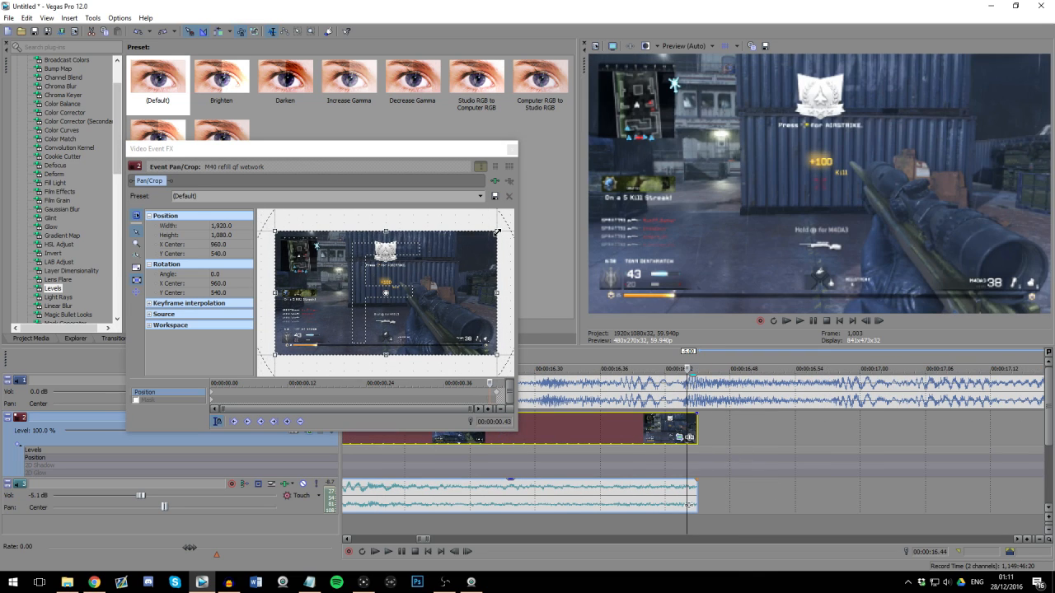
{"action": "left_click_drag", "start_coordinate": [497, 233], "coordinate": [496, 291]}
{"action": "left_click", "coordinate": [225, 236]}
{"action": "type", "text": "0"}
{"action": "key", "text": "Return"}
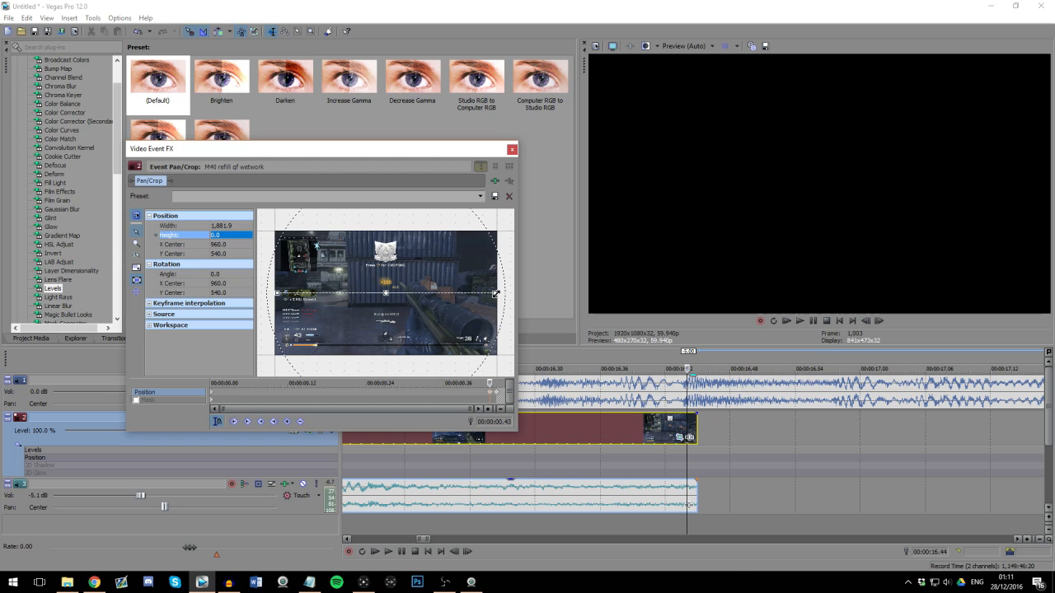
Step: Narrow the crop frame to a width of about 1,587 and reset its height to 0
{"action": "left_click_drag", "start_coordinate": [495, 292], "coordinate": [480, 293]}
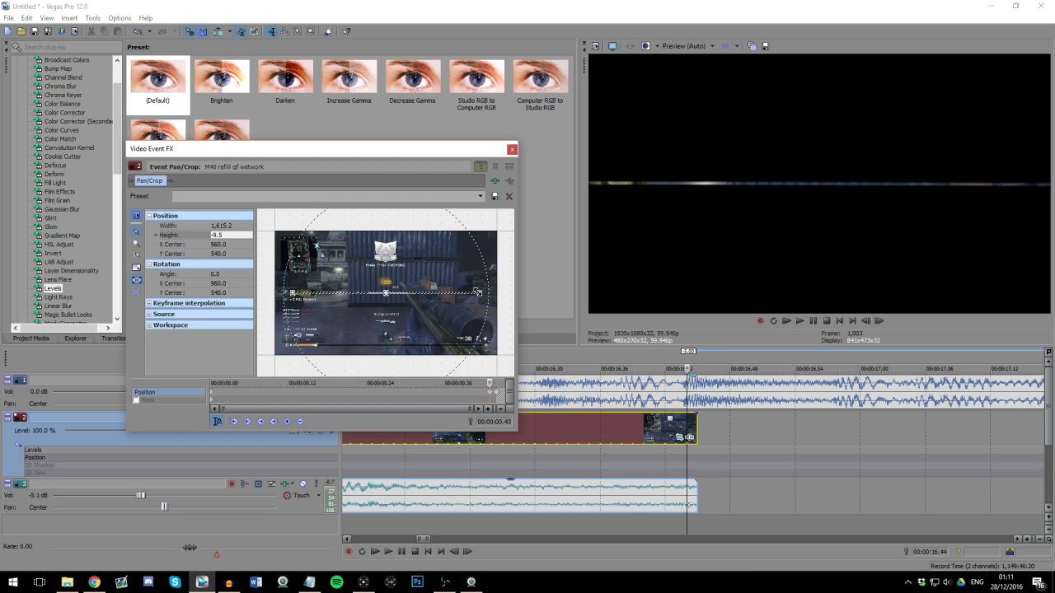
{"action": "left_click_drag", "start_coordinate": [478, 292], "coordinate": [476, 292]}
{"action": "left_click", "coordinate": [233, 236]}
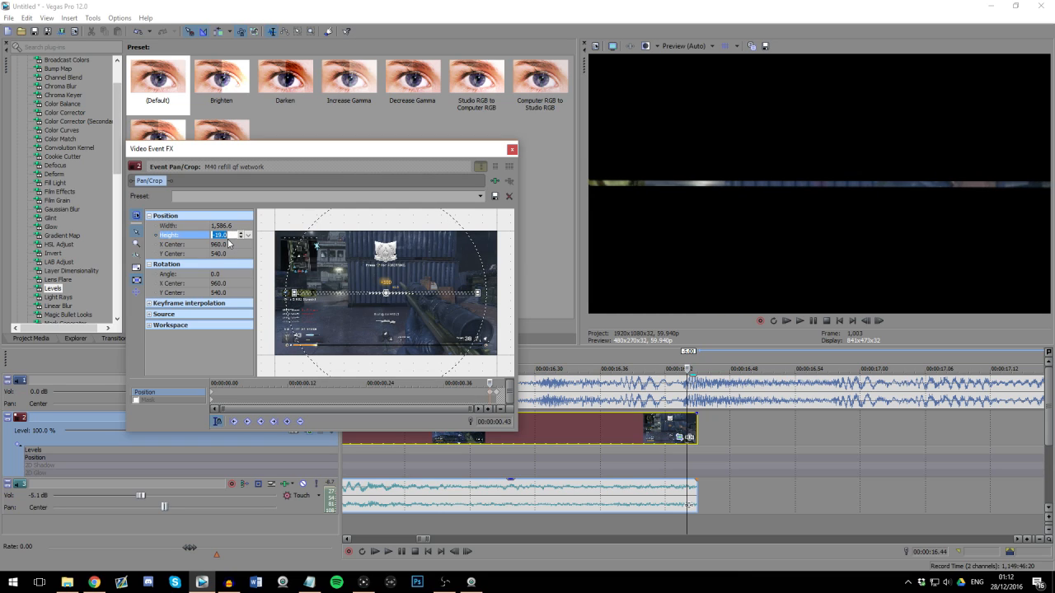
{"action": "type", "text": "0"}
{"action": "key", "text": "Return"}
Step: Rotate the crop frame slightly and set its angle to -2
{"action": "left_click_drag", "start_coordinate": [385, 247], "coordinate": [382, 247]}
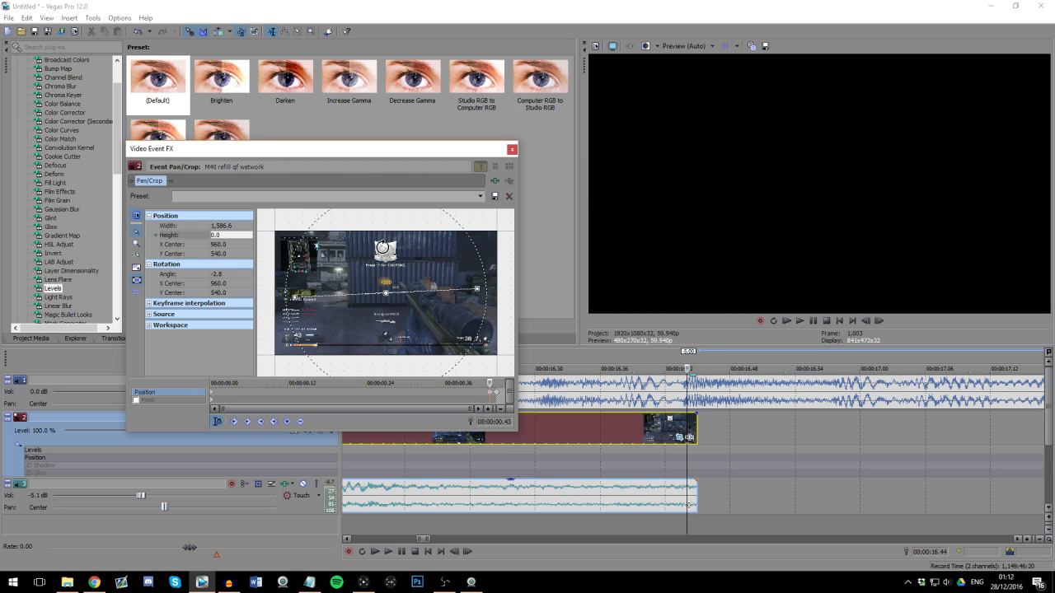
{"action": "left_click", "coordinate": [230, 275]}
{"action": "type", "text": "-2"}
{"action": "key", "text": "Return"}
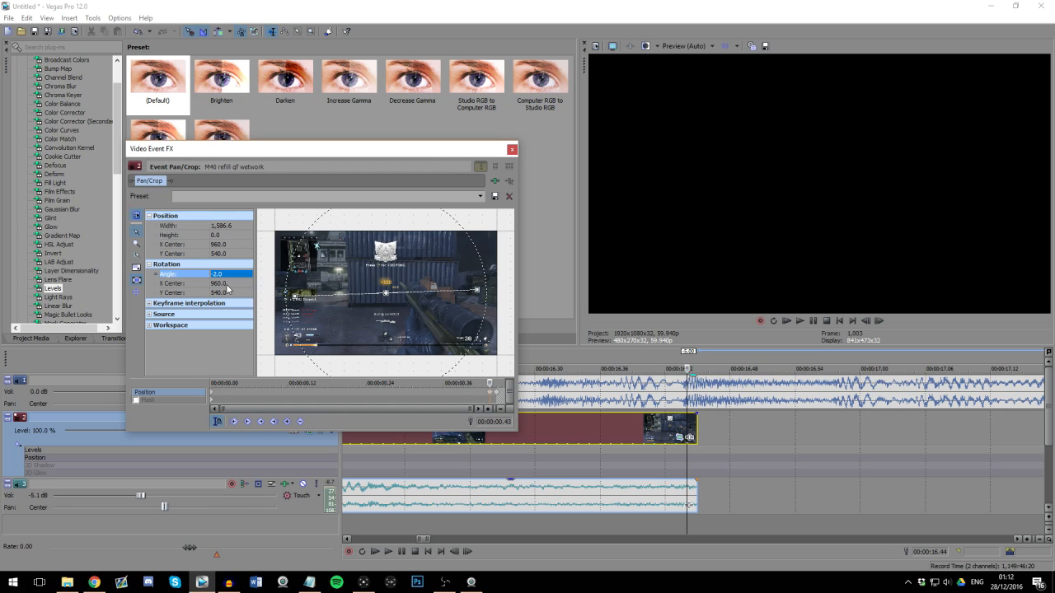
Step: Step back frame by frame from the clip's end to check how the squash and rotation animate
{"action": "left_click", "coordinate": [694, 423]}
{"action": "key", "text": "Left"}
{"action": "key", "text": "Left"}
{"action": "key", "text": "Left"}
{"action": "key", "text": "Left"}
{"action": "key", "text": "Left"}
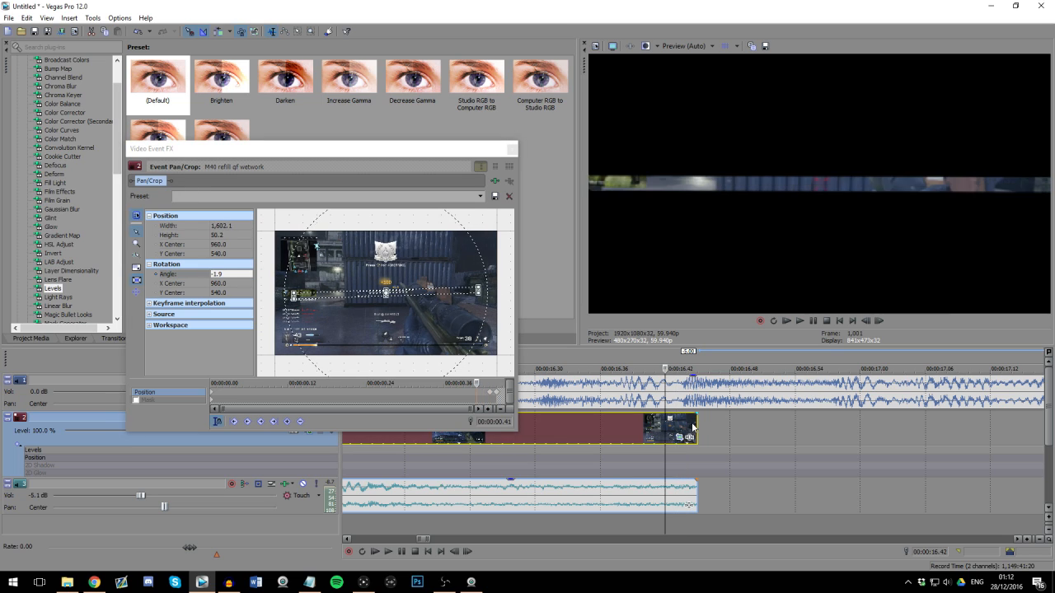
{"action": "key", "text": "Left"}
{"action": "key", "text": "Left"}
{"action": "key", "text": "Left"}
{"action": "key", "text": "Left"}
{"action": "key", "text": "Left"}
{"action": "key", "text": "Left"}
{"action": "key", "text": "Left"}
{"action": "key", "text": "Left"}
{"action": "key", "text": "Left"}
{"action": "key", "text": "Left"}
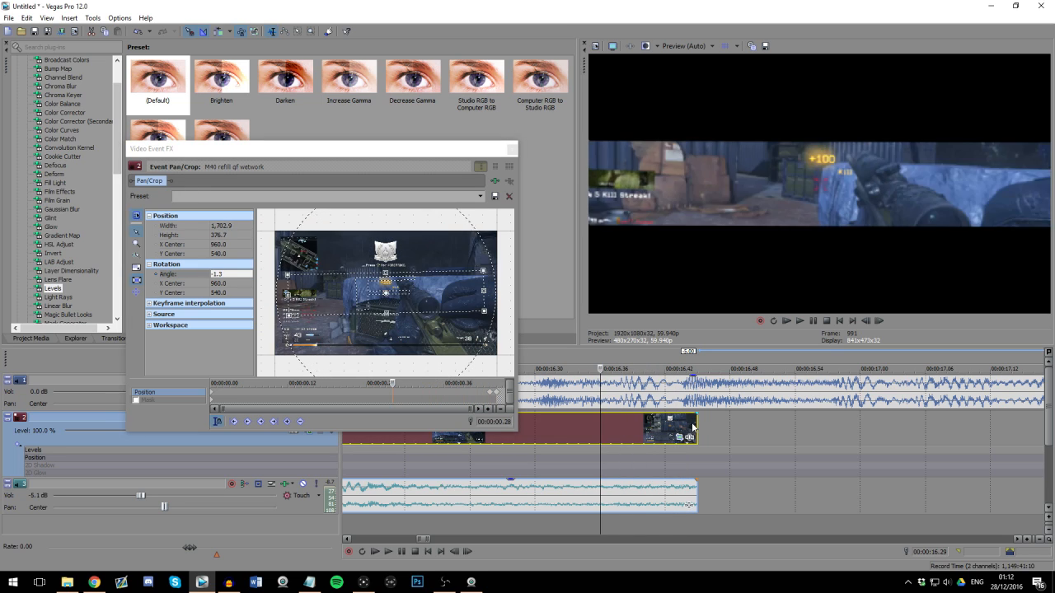
{"action": "left_click", "coordinate": [687, 427]}
Step: Delete the last pan/crop keyframe and move the squashed keyframe into its place at 00:00:00.44
{"action": "left_click", "coordinate": [491, 410]}
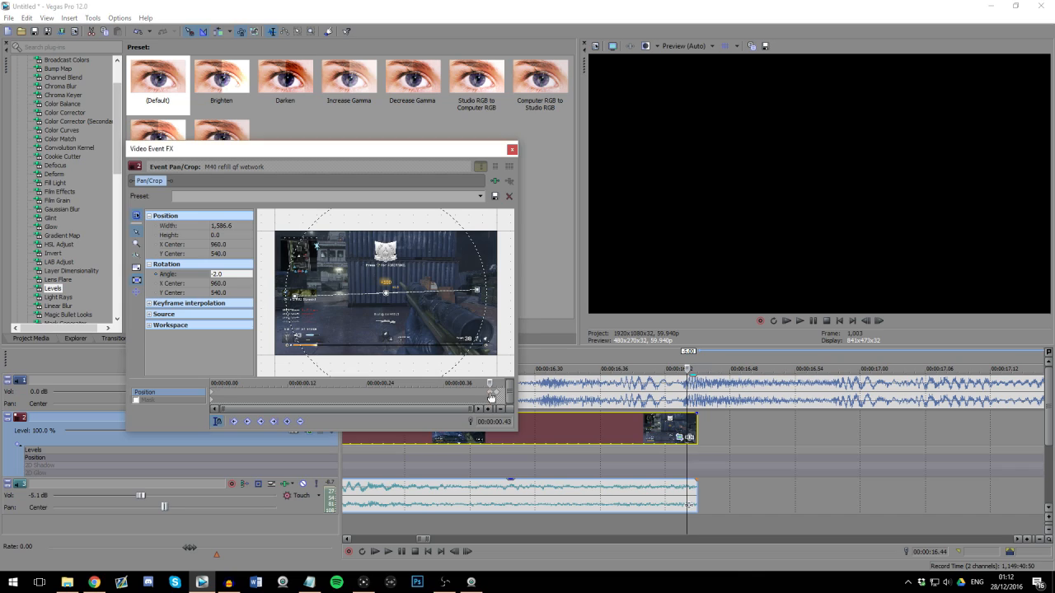
{"action": "scroll", "coordinate": [500, 394], "scroll_direction": "up", "scroll_amount": 1}
{"action": "right_click", "coordinate": [495, 392]}
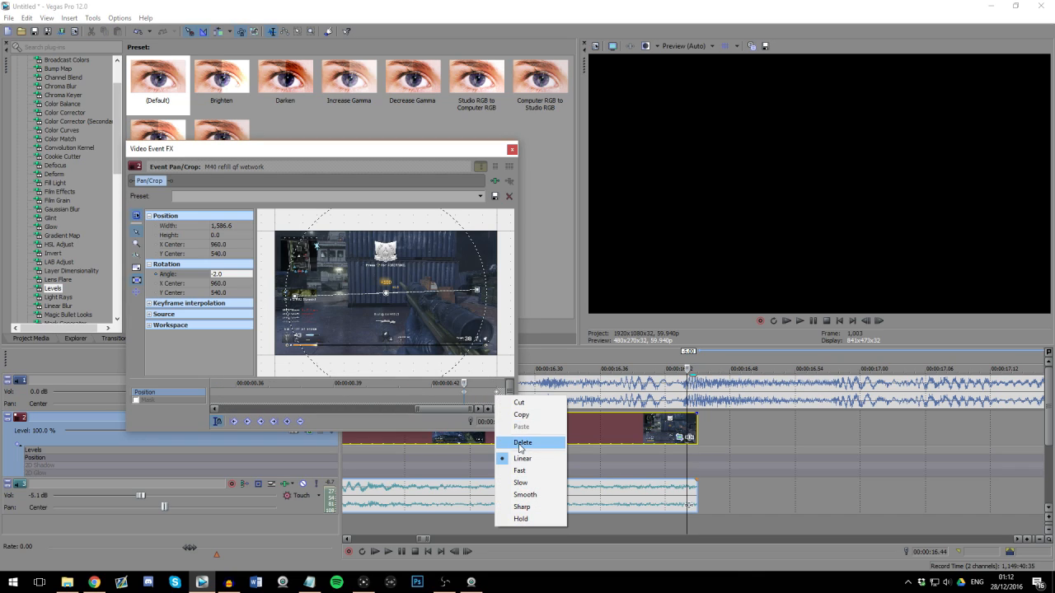
{"action": "left_click", "coordinate": [522, 444]}
{"action": "left_click_drag", "start_coordinate": [465, 393], "coordinate": [499, 396]}
Step: Restore the default crop at 00:00:00.41, shortly before the squashed keyframe
{"action": "key", "text": "Right"}
{"action": "key", "text": "Left"}
{"action": "key", "text": "Left"}
{"action": "key", "text": "Left"}
{"action": "right_click", "coordinate": [431, 304]}
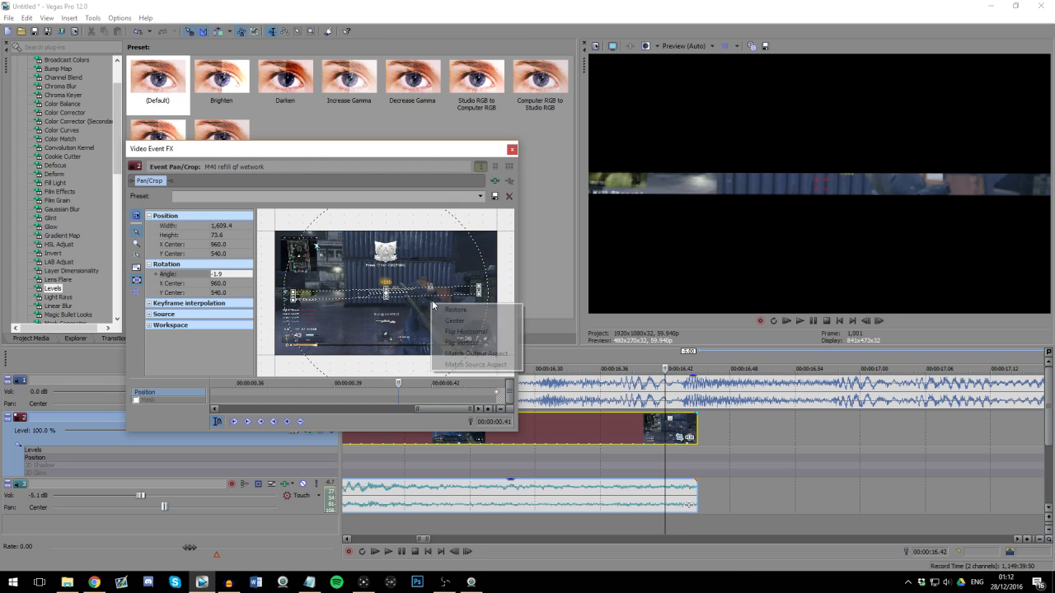
{"action": "left_click", "coordinate": [454, 310]}
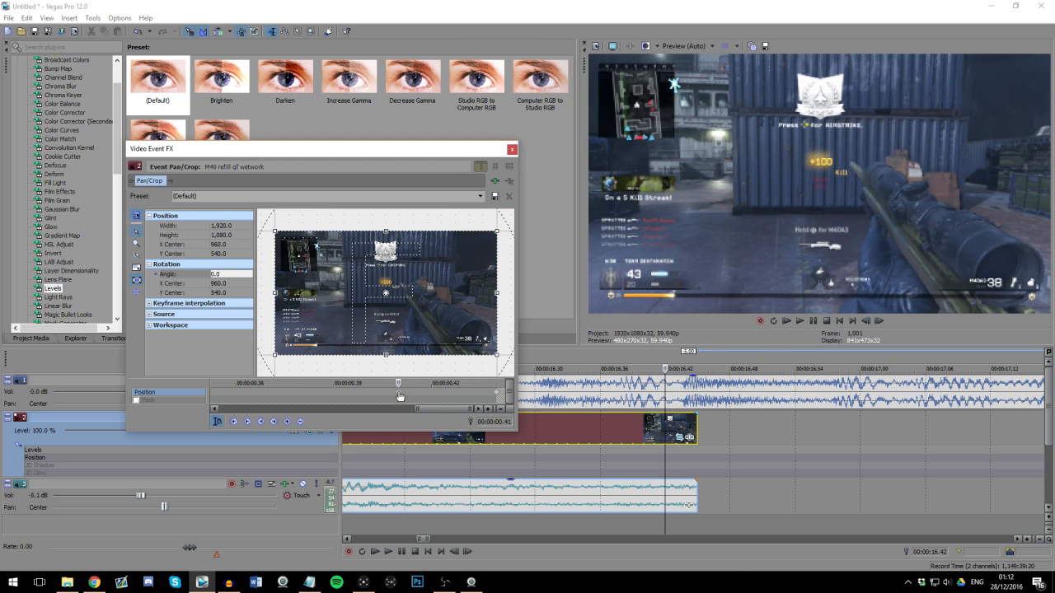
Step: Move the restored-crop keyframe to 00:00:00.39, step through the squash animation and close the pan/crop settings
{"action": "key", "text": "Right"}
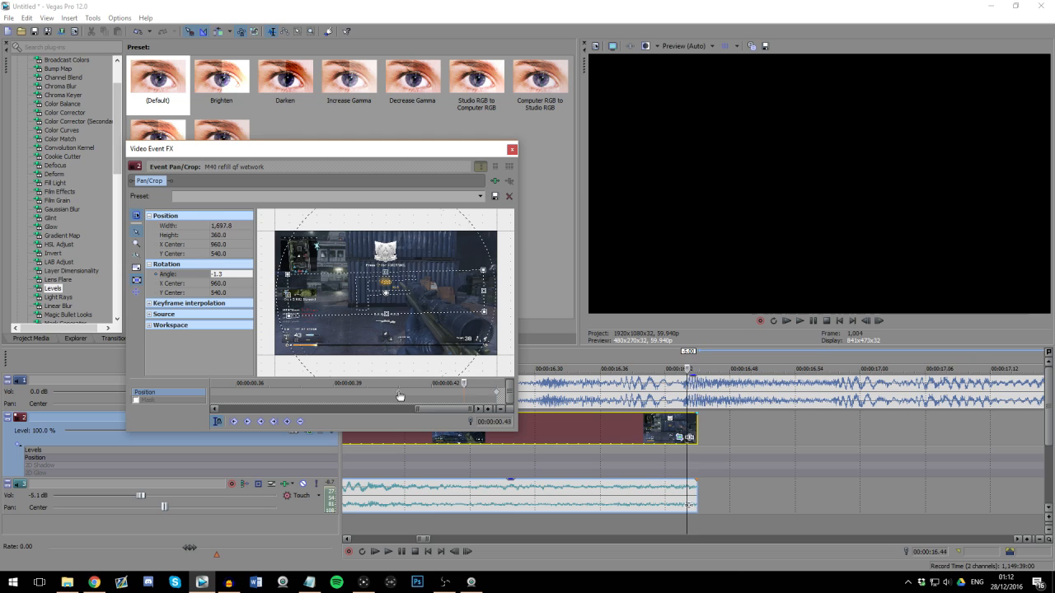
{"action": "key", "text": "Left"}
{"action": "left_click_drag", "start_coordinate": [399, 390], "coordinate": [335, 396]}
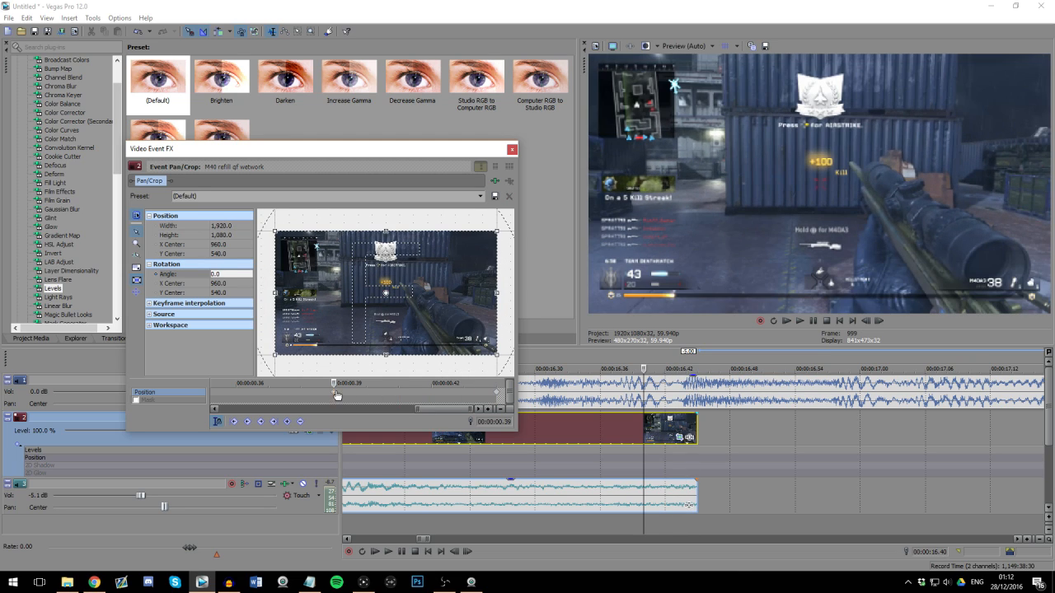
{"action": "key", "text": "Right"}
{"action": "key", "text": "Right"}
{"action": "key", "text": "Right"}
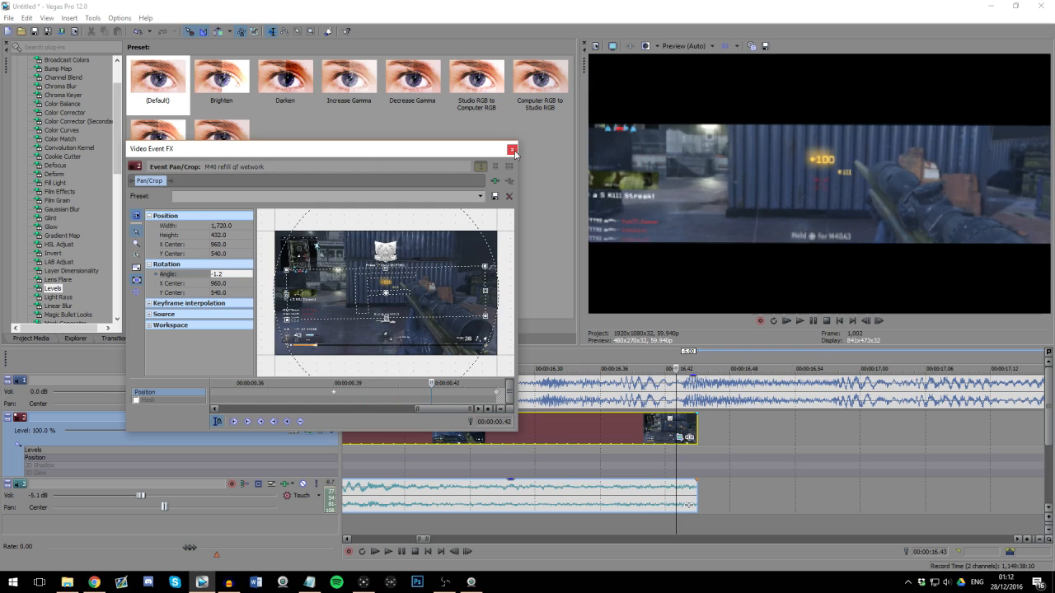
{"action": "left_click", "coordinate": [513, 149]}
Step: Split the first gameplay clip at marker 12 (00:00:10.04)
{"action": "scroll", "coordinate": [632, 441], "scroll_direction": "down", "scroll_amount": 3}
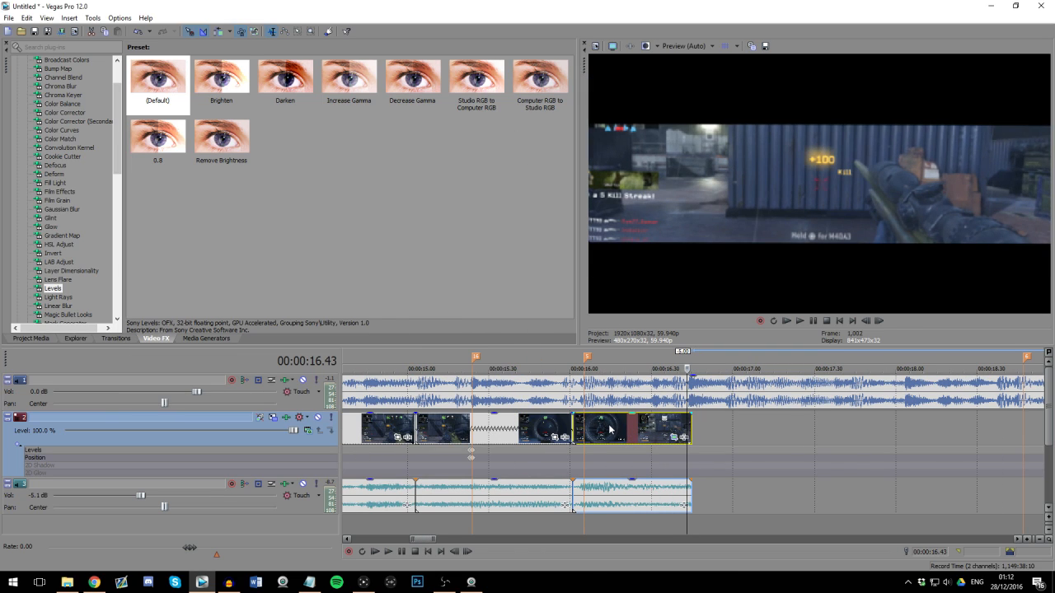
{"action": "scroll", "coordinate": [735, 447], "scroll_direction": "down", "scroll_amount": 2}
{"action": "key", "text": "Right"}
{"action": "scroll", "coordinate": [676, 434], "scroll_direction": "down", "scroll_amount": 8}
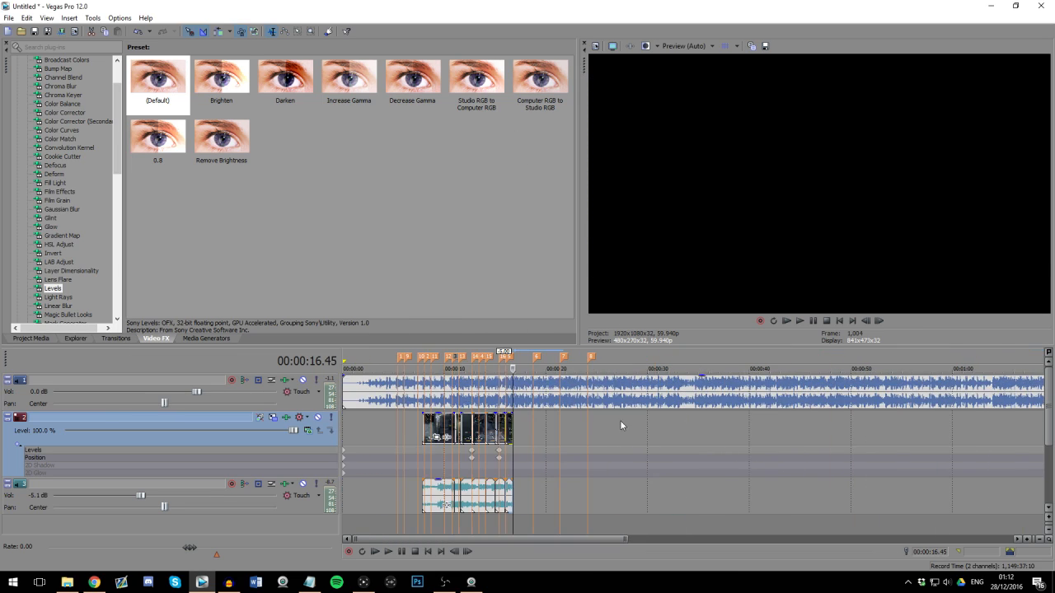
{"action": "left_click", "coordinate": [437, 396]}
{"action": "scroll", "coordinate": [437, 395], "scroll_direction": "up", "scroll_amount": 8}
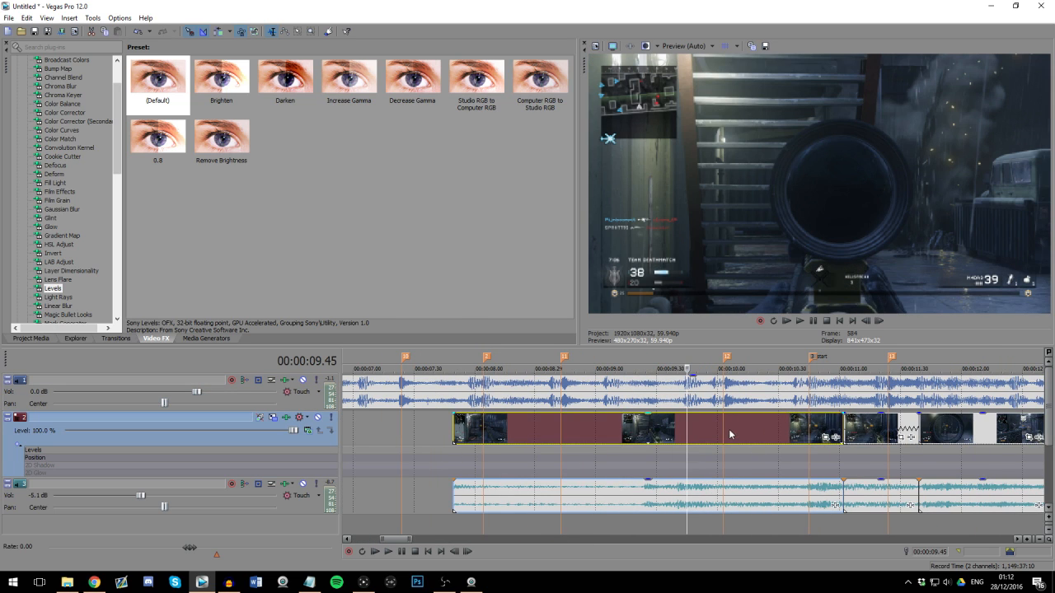
{"action": "scroll", "coordinate": [739, 442], "scroll_direction": "up", "scroll_amount": 3}
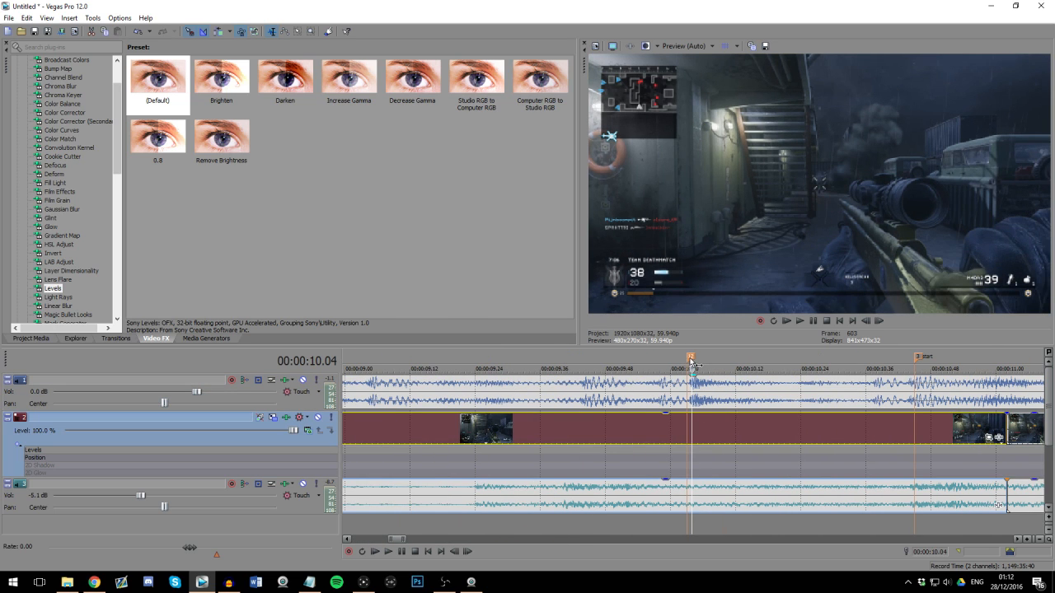
{"action": "scroll", "coordinate": [698, 434], "scroll_direction": "down", "scroll_amount": 3}
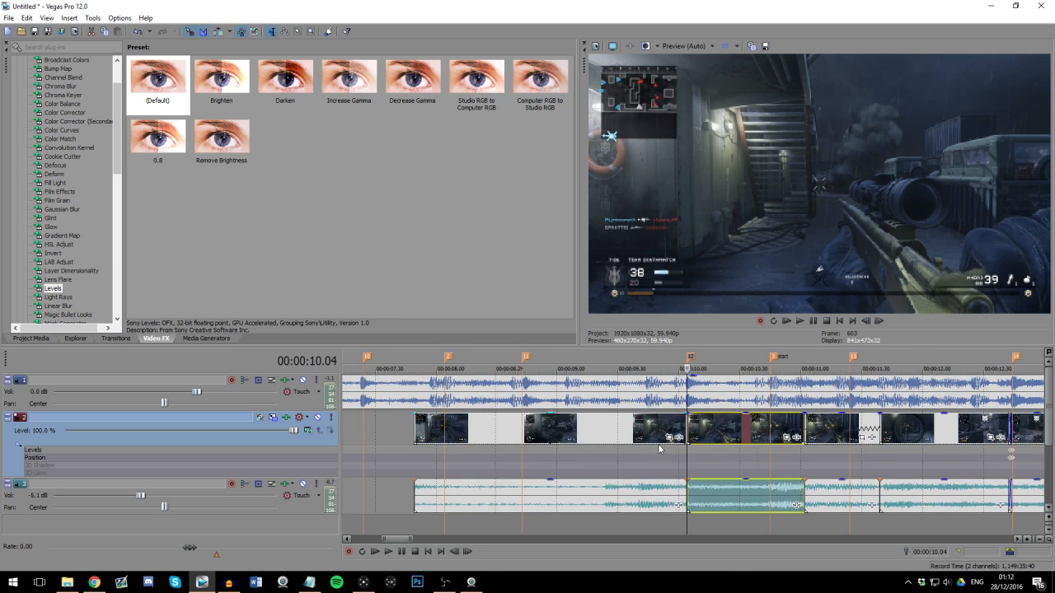
Step: Time-compress the first segment so it starts at marker 11, and open the properties of its audio event
{"action": "left_click_drag", "start_coordinate": [414, 429], "coordinate": [522, 426]}
{"action": "right_click", "coordinate": [590, 503]}
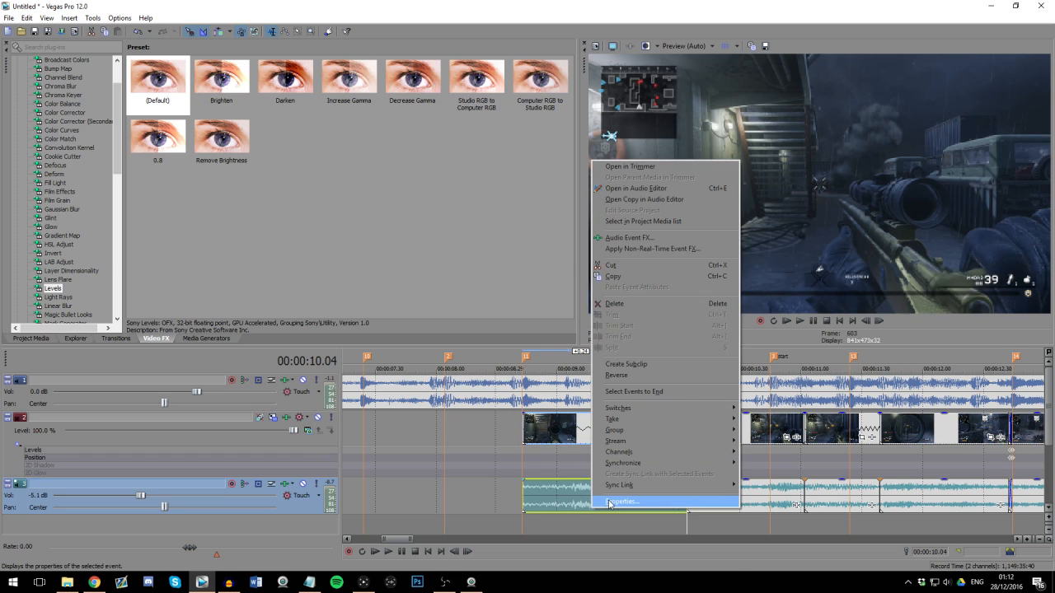
{"action": "left_click", "coordinate": [614, 501]}
{"action": "left_click", "coordinate": [564, 396]}
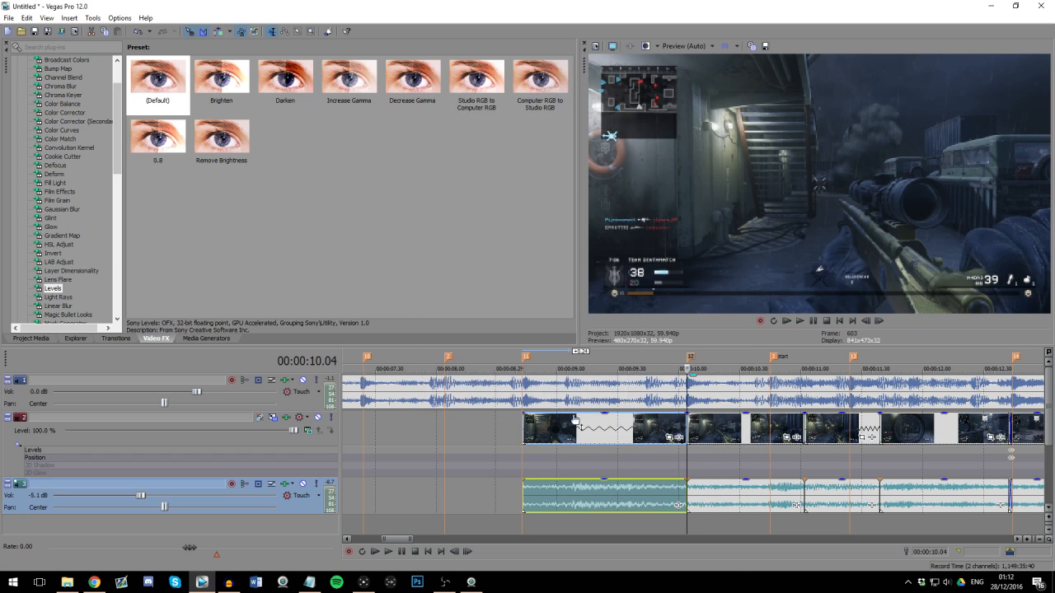
Step: Play the edited sequence from just before marker 11 to check the clips against the beats
{"action": "left_click", "coordinate": [524, 426]}
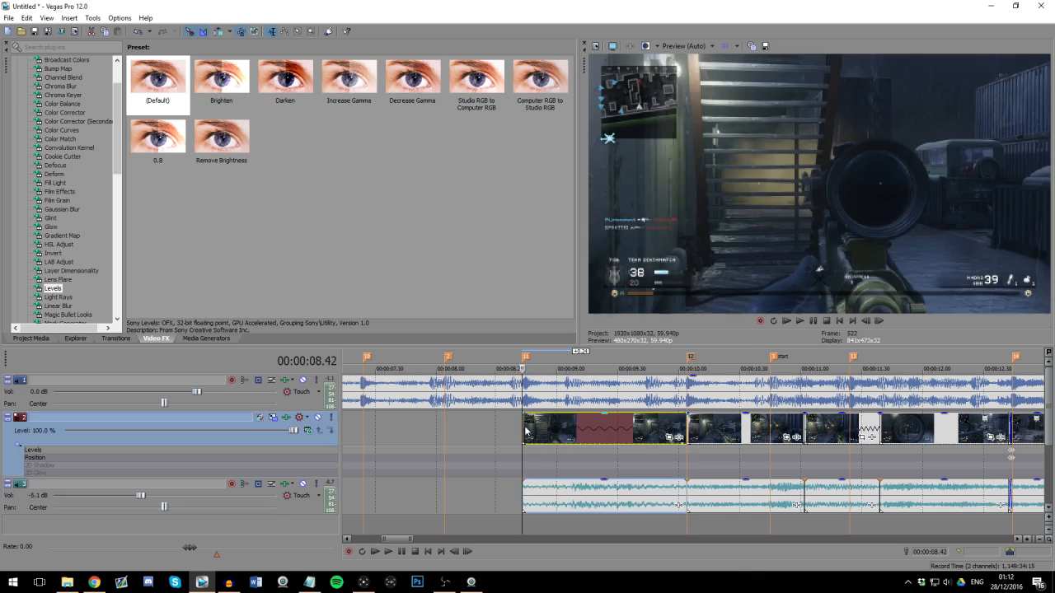
{"action": "left_click", "coordinate": [474, 397]}
{"action": "scroll", "coordinate": [495, 404], "scroll_direction": "down", "scroll_amount": 2}
{"action": "scroll", "coordinate": [662, 466], "scroll_direction": "down", "scroll_amount": 3}
{"action": "key", "text": "space"}
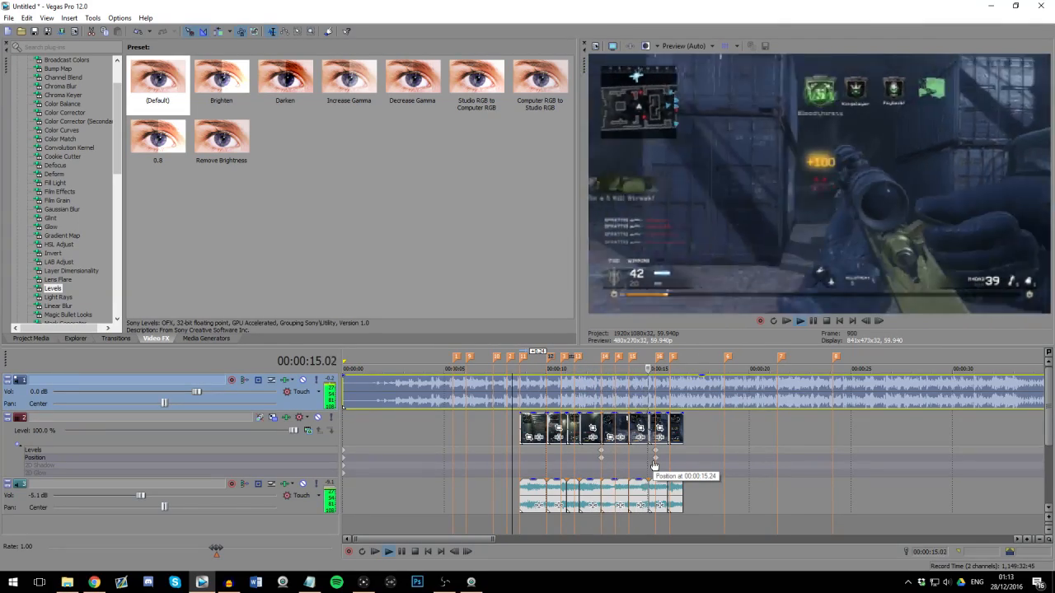
{"action": "key", "text": "Return"}
Step: Examine the frames around markers 12 to 15, especially the crossfade and brightness keyframes at marker 14
{"action": "scroll", "coordinate": [721, 416], "scroll_direction": "up", "scroll_amount": 3}
{"action": "scroll", "coordinate": [651, 399], "scroll_direction": "down", "scroll_amount": 3}
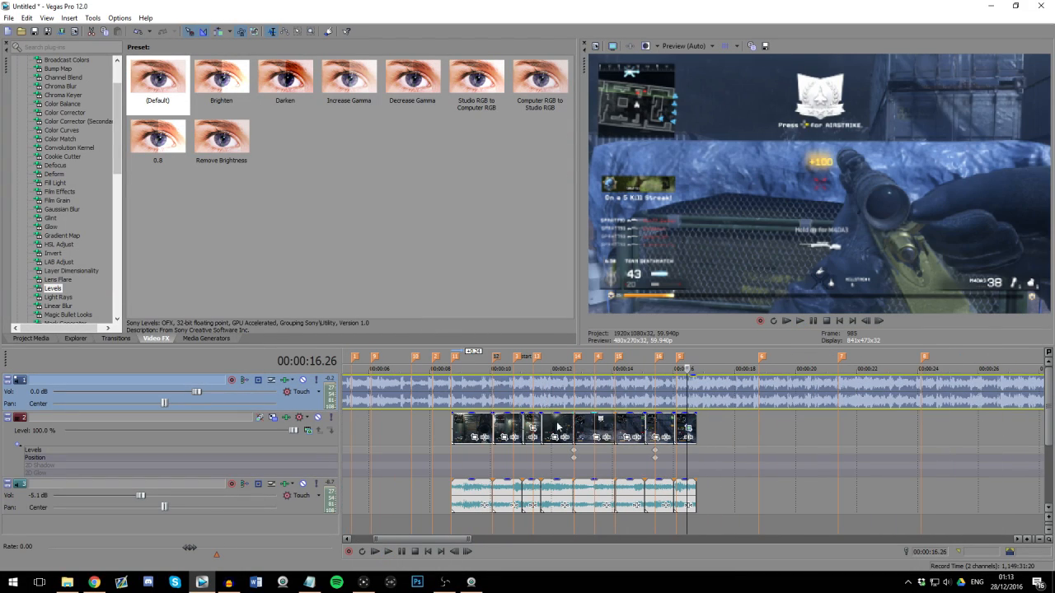
{"action": "scroll", "coordinate": [543, 395], "scroll_direction": "up", "scroll_amount": 3}
{"action": "left_click", "coordinate": [610, 398]}
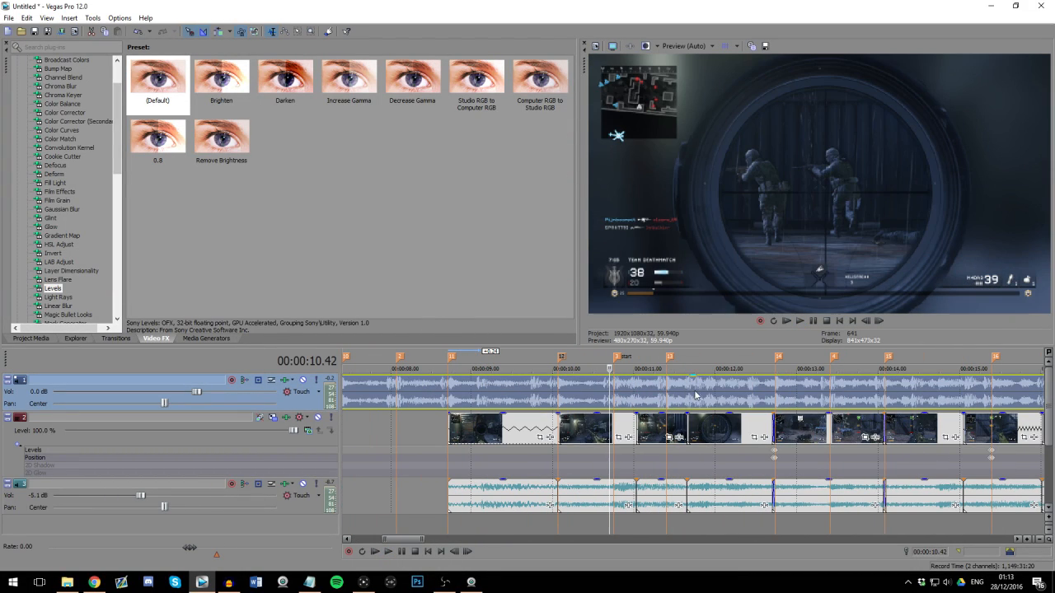
{"action": "left_click", "coordinate": [772, 387]}
{"action": "scroll", "coordinate": [783, 391], "scroll_direction": "up", "scroll_amount": 3}
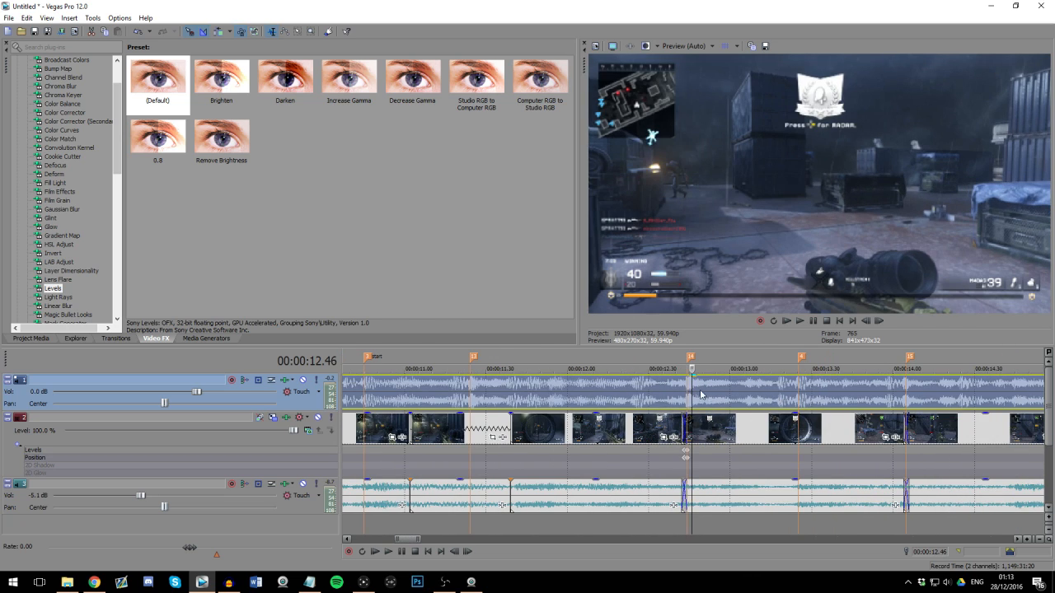
{"action": "scroll", "coordinate": [700, 389], "scroll_direction": "up", "scroll_amount": 2}
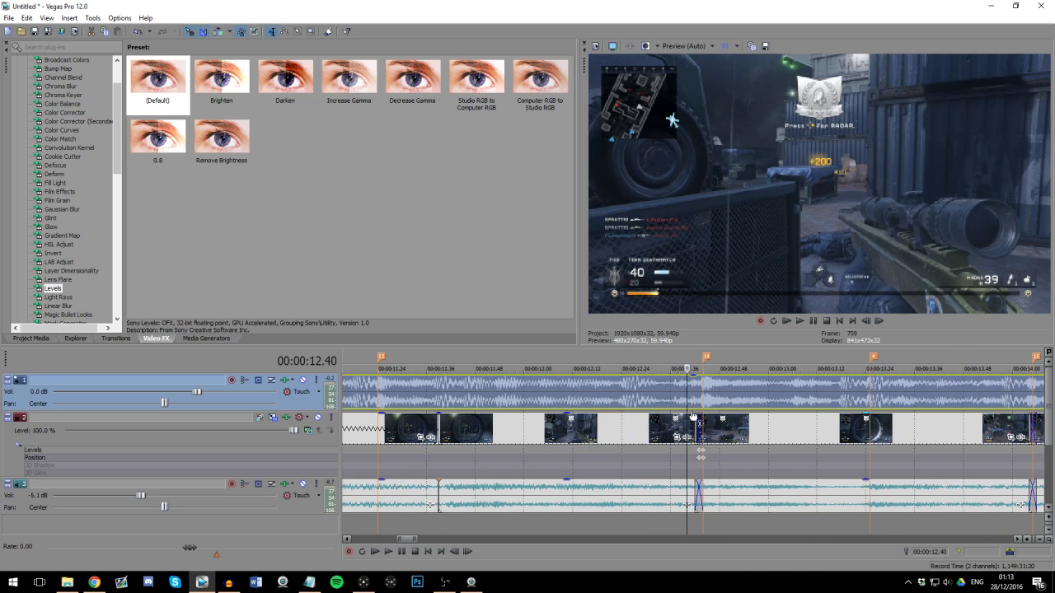
{"action": "scroll", "coordinate": [746, 446], "scroll_direction": "down", "scroll_amount": 4}
{"action": "left_click", "coordinate": [727, 437]}
{"action": "scroll", "coordinate": [715, 438], "scroll_direction": "up", "scroll_amount": 3}
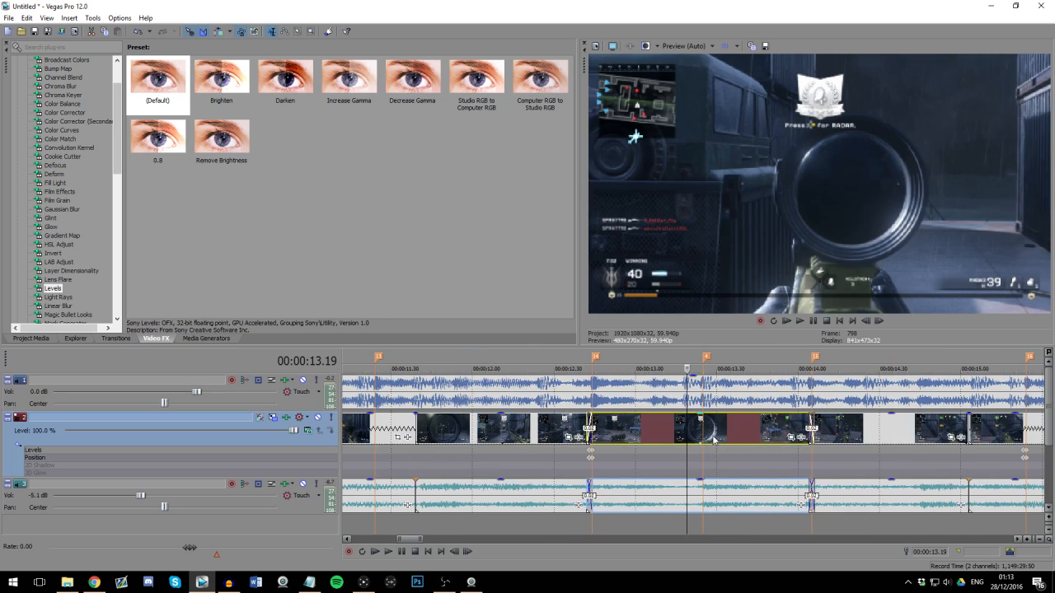
{"action": "scroll", "coordinate": [693, 428], "scroll_direction": "down", "scroll_amount": 1}
{"action": "left_click", "coordinate": [606, 392]}
{"action": "key", "text": "Right"}
{"action": "key", "text": "Right"}
{"action": "key", "text": "Right"}
{"action": "key", "text": "Right"}
{"action": "key", "text": "Right"}
{"action": "key", "text": "Right"}
{"action": "scroll", "coordinate": [731, 438], "scroll_direction": "down", "scroll_amount": 2}
{"action": "scroll", "coordinate": [731, 441], "scroll_direction": "up", "scroll_amount": 2}
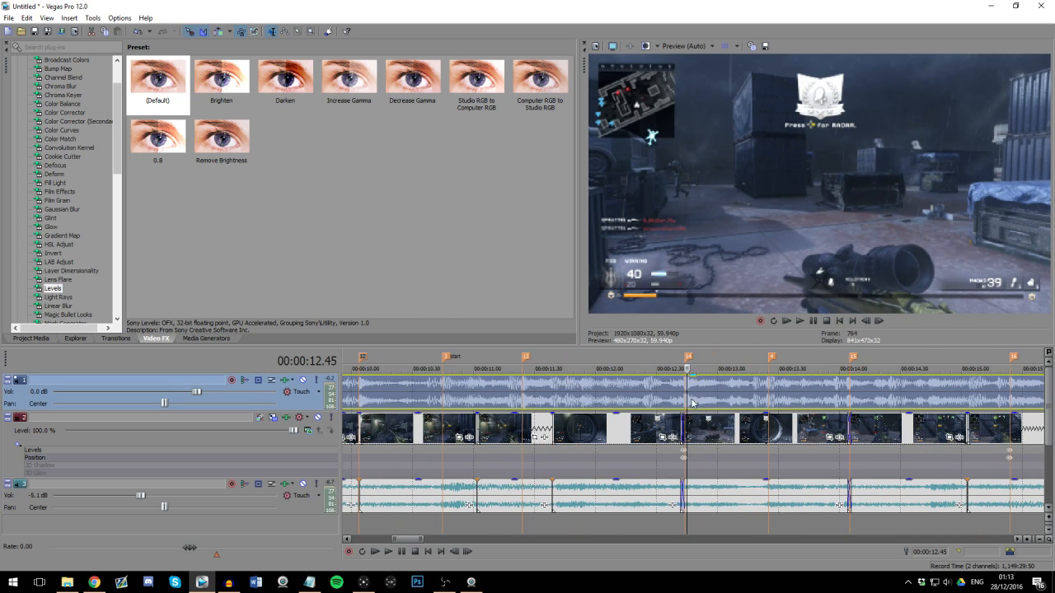
{"action": "key", "text": "Right"}
{"action": "key", "text": "Right"}
Step: Place the cursor after the last gameplay clip and check the Tutorial folder in File Explorer for the remaining clips
{"action": "scroll", "coordinate": [857, 414], "scroll_direction": "down", "scroll_amount": 3}
{"action": "left_click", "coordinate": [818, 394]}
{"action": "left_click", "coordinate": [839, 394]}
{"action": "left_click", "coordinate": [858, 396]}
{"action": "scroll", "coordinate": [796, 442], "scroll_direction": "down", "scroll_amount": 3}
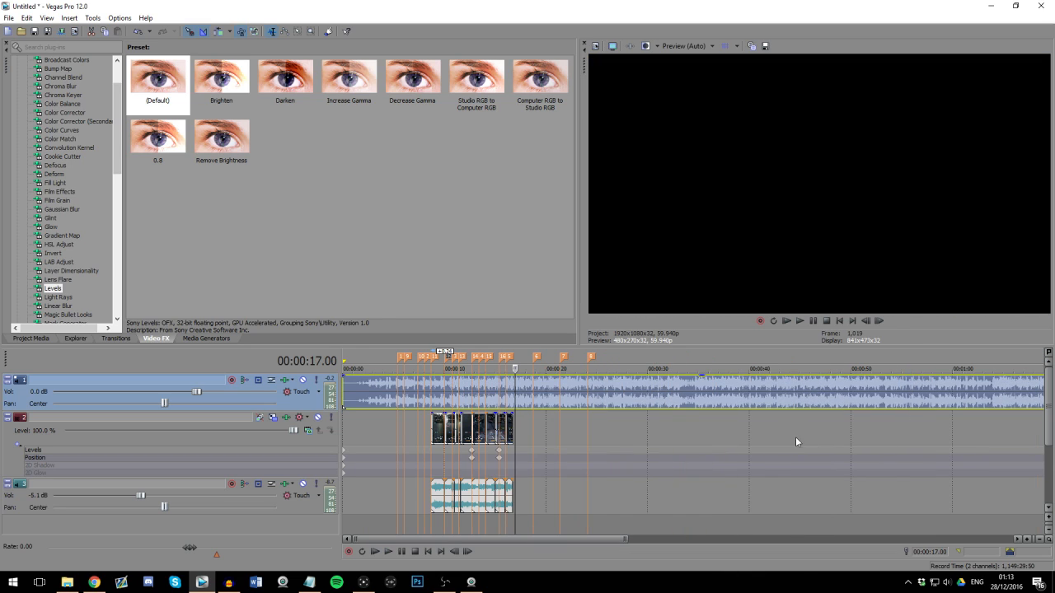
{"action": "left_click", "coordinate": [67, 582]}
{"action": "left_click", "coordinate": [412, 322]}
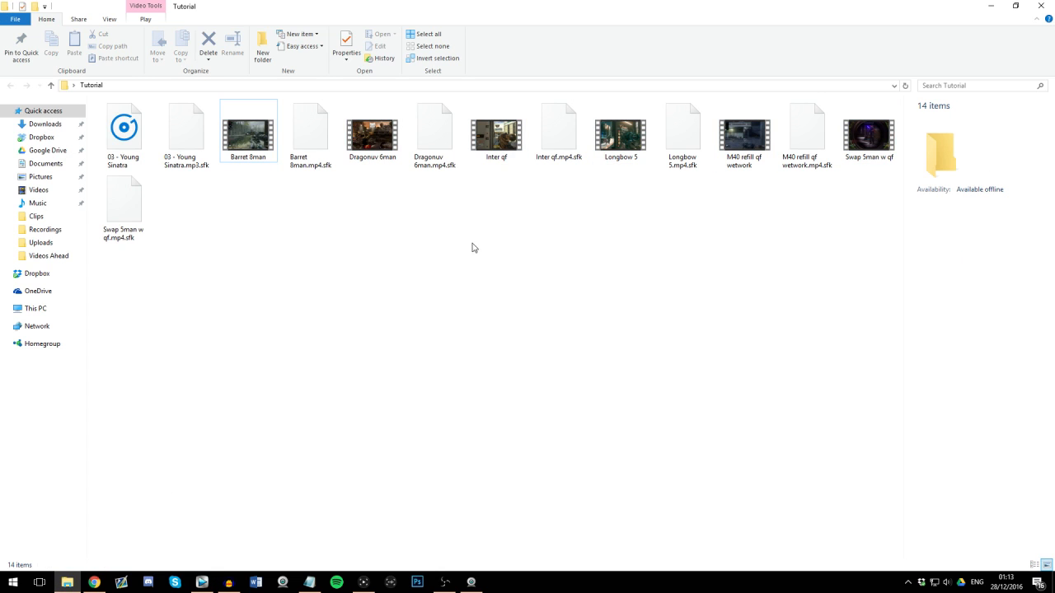
{"action": "left_click", "coordinate": [69, 581]}
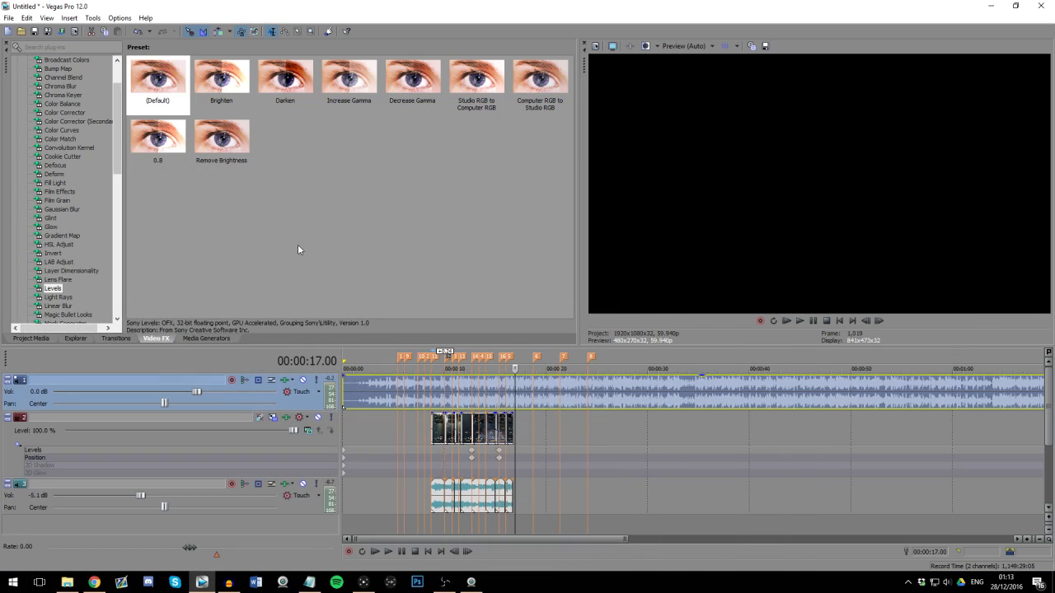
Step: Add Inter qf.mp4 from the project media to the gameplay tracks, starting at about 00:00:17.00 after the last segment
{"action": "left_click", "coordinate": [298, 246]}
{"action": "left_click", "coordinate": [40, 338]}
{"action": "left_click", "coordinate": [339, 237]}
{"action": "left_click_drag", "start_coordinate": [354, 76], "coordinate": [522, 433]}
{"action": "left_click", "coordinate": [522, 433]}
{"action": "scroll", "coordinate": [569, 433], "scroll_direction": "up", "scroll_amount": 4}
{"action": "left_click_drag", "start_coordinate": [665, 432], "coordinate": [686, 439]}
{"action": "left_click", "coordinate": [685, 440]}
{"action": "scroll", "coordinate": [704, 439], "scroll_direction": "up", "scroll_amount": 3}
Step: Compare the gunshots in the Inter qf audio waveform with the music beat at marker 6
{"action": "left_click", "coordinate": [703, 491]}
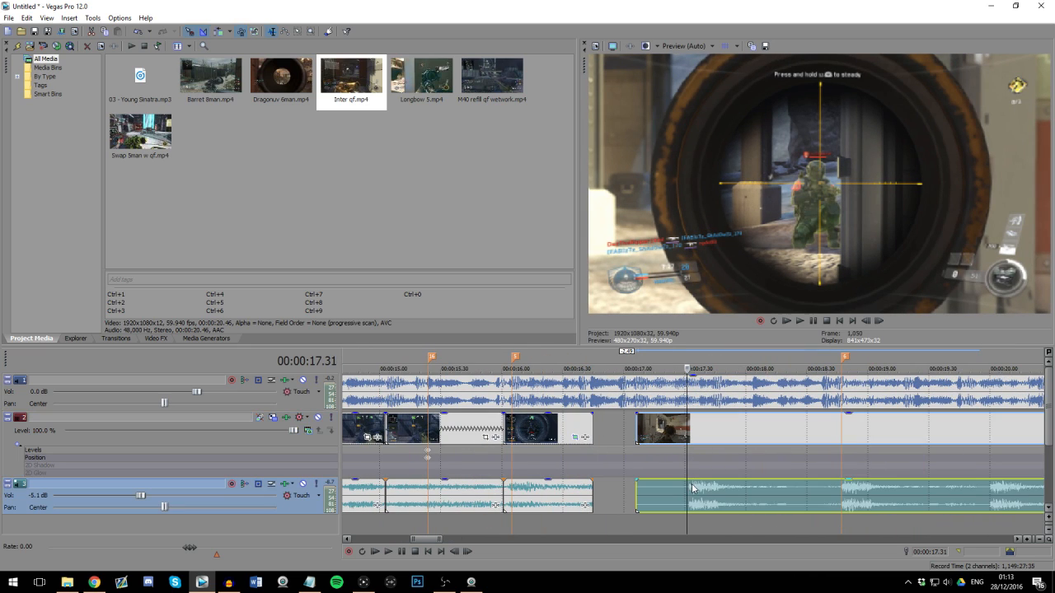
{"action": "scroll", "coordinate": [703, 491], "scroll_direction": "up", "scroll_amount": 3}
{"action": "scroll", "coordinate": [710, 501], "scroll_direction": "down", "scroll_amount": 3}
{"action": "left_click", "coordinate": [724, 497]}
{"action": "scroll", "coordinate": [750, 496], "scroll_direction": "down", "scroll_amount": 2}
{"action": "left_click", "coordinate": [710, 496]}
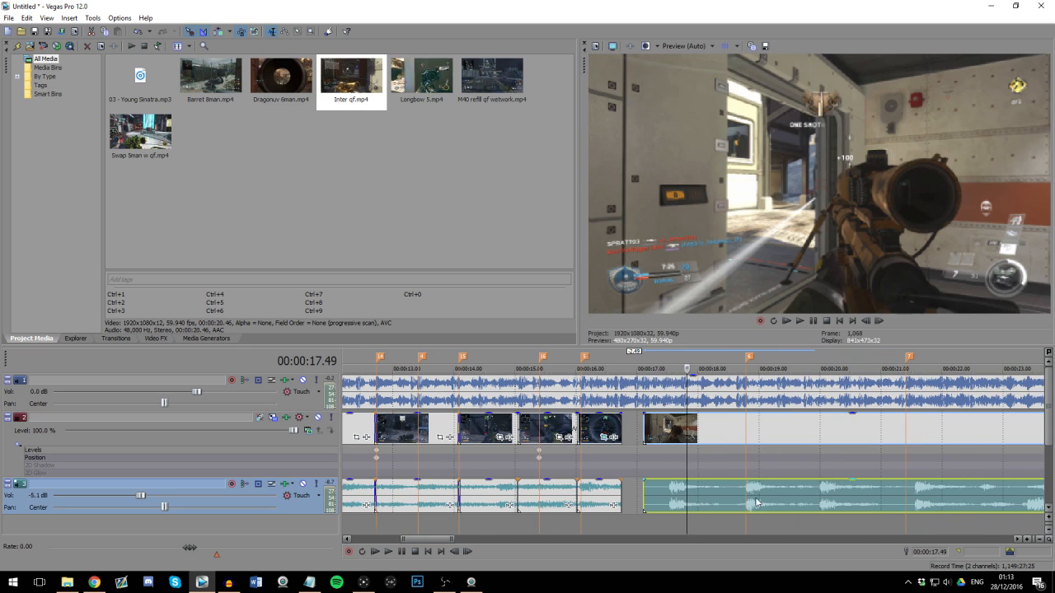
{"action": "scroll", "coordinate": [719, 496], "scroll_direction": "up", "scroll_amount": 1}
{"action": "scroll", "coordinate": [704, 490], "scroll_direction": "down", "scroll_amount": 2}
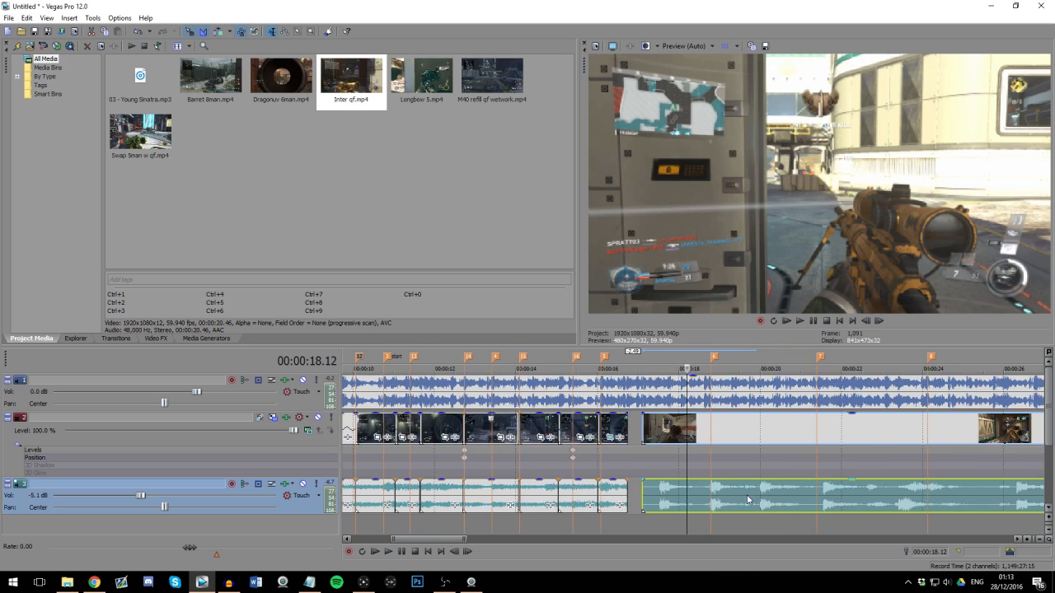
{"action": "scroll", "coordinate": [703, 493], "scroll_direction": "down", "scroll_amount": 2}
{"action": "left_click", "coordinate": [702, 496]}
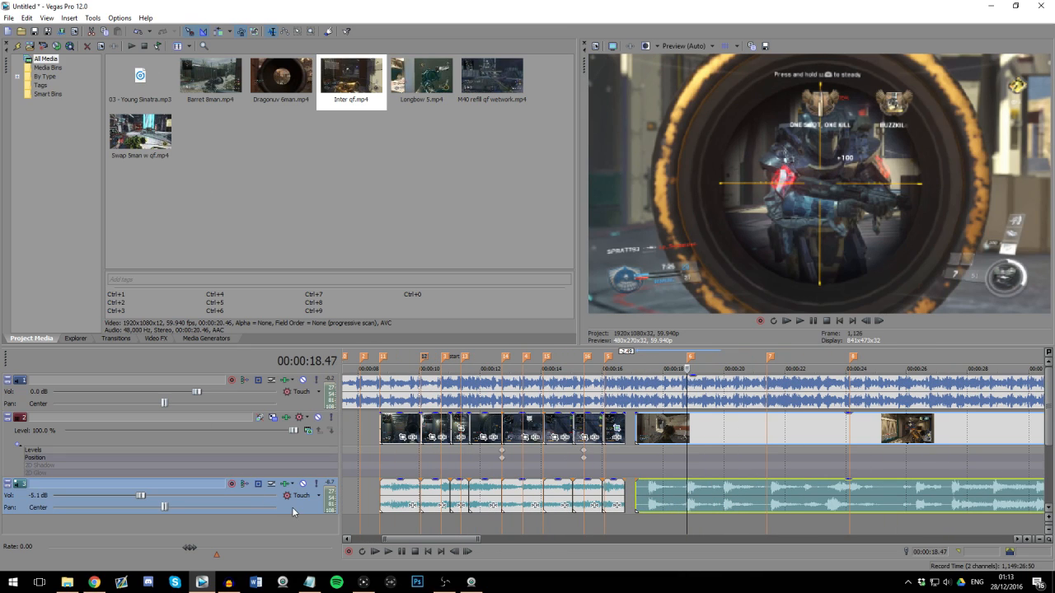
Step: Insert a volume envelope on the gameplay audio track and lower it to about -4.3 dB after the first clip's last segment
{"action": "left_click", "coordinate": [75, 18]}
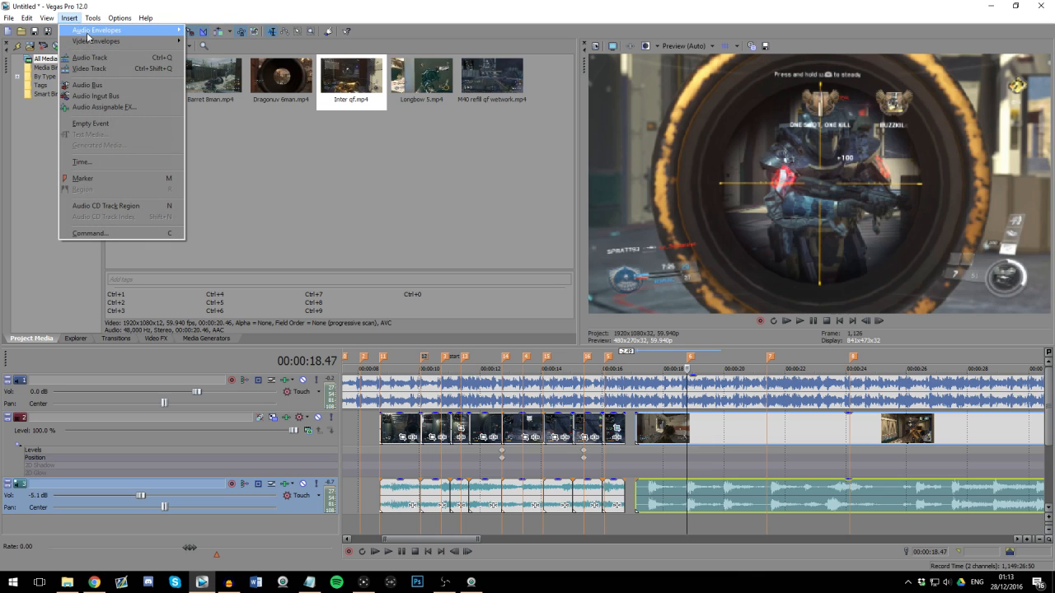
{"action": "mouse_move", "coordinate": [88, 31]}
{"action": "left_click", "coordinate": [209, 41]}
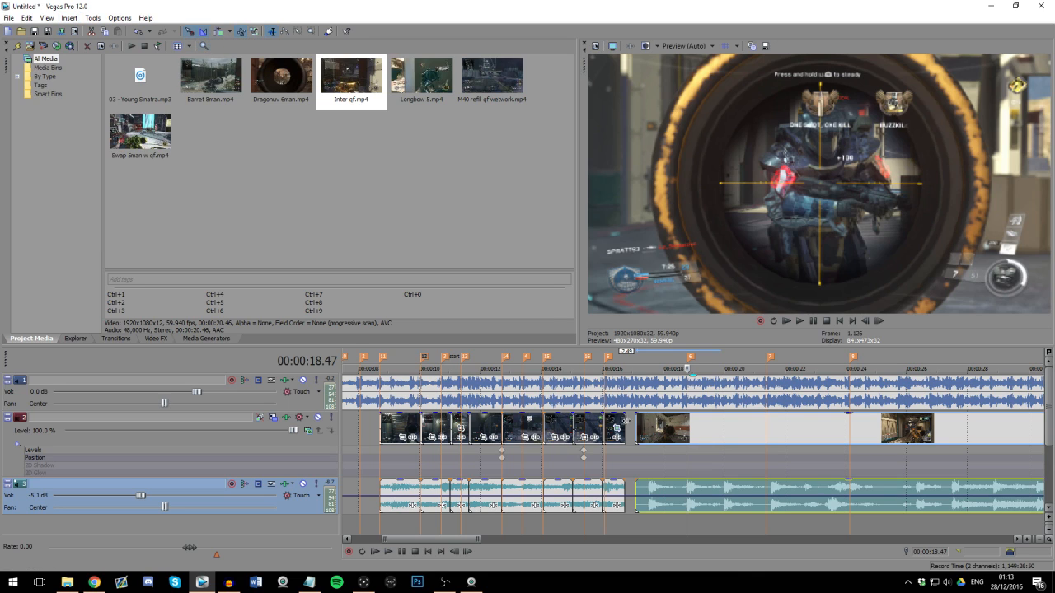
{"action": "left_click", "coordinate": [639, 506]}
{"action": "scroll", "coordinate": [687, 506], "scroll_direction": "up", "scroll_amount": 5}
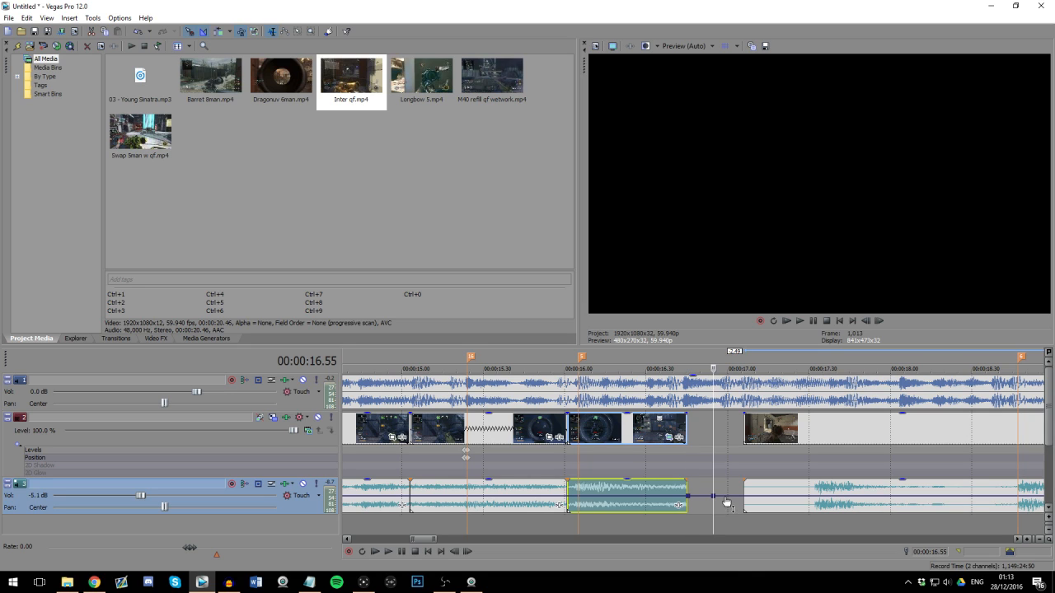
{"action": "left_click_drag", "start_coordinate": [726, 502], "coordinate": [727, 511]}
Step: Move the Inter qf clip 16 frames earlier, close to the end of the preceding segment, and check the frames there
{"action": "left_click_drag", "start_coordinate": [819, 429], "coordinate": [790, 441]}
{"action": "left_click", "coordinate": [737, 437]}
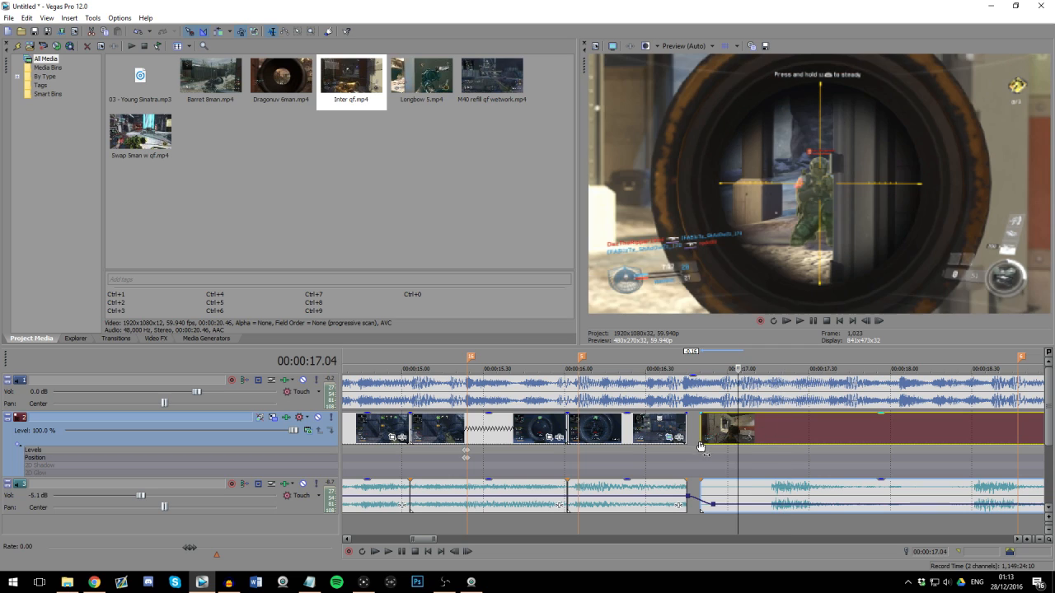
{"action": "left_click", "coordinate": [565, 463]}
{"action": "left_click", "coordinate": [578, 463]}
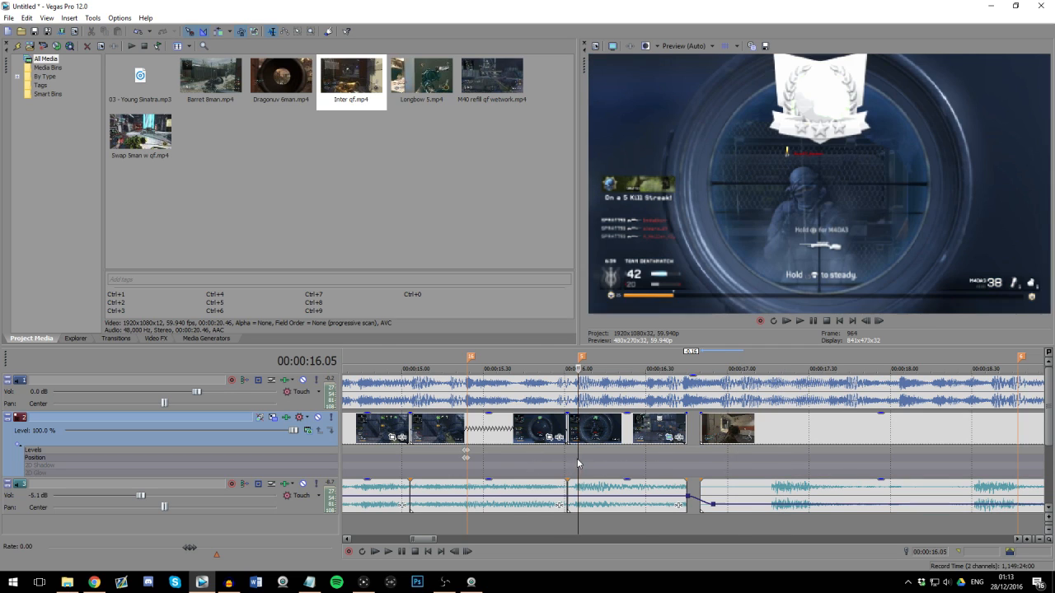
{"action": "scroll", "coordinate": [580, 463], "scroll_direction": "down", "scroll_amount": 1}
{"action": "scroll", "coordinate": [580, 463], "scroll_direction": "up", "scroll_amount": 1}
{"action": "left_click", "coordinate": [792, 455]}
{"action": "scroll", "coordinate": [783, 461], "scroll_direction": "down", "scroll_amount": 1}
{"action": "left_click", "coordinate": [711, 425]}
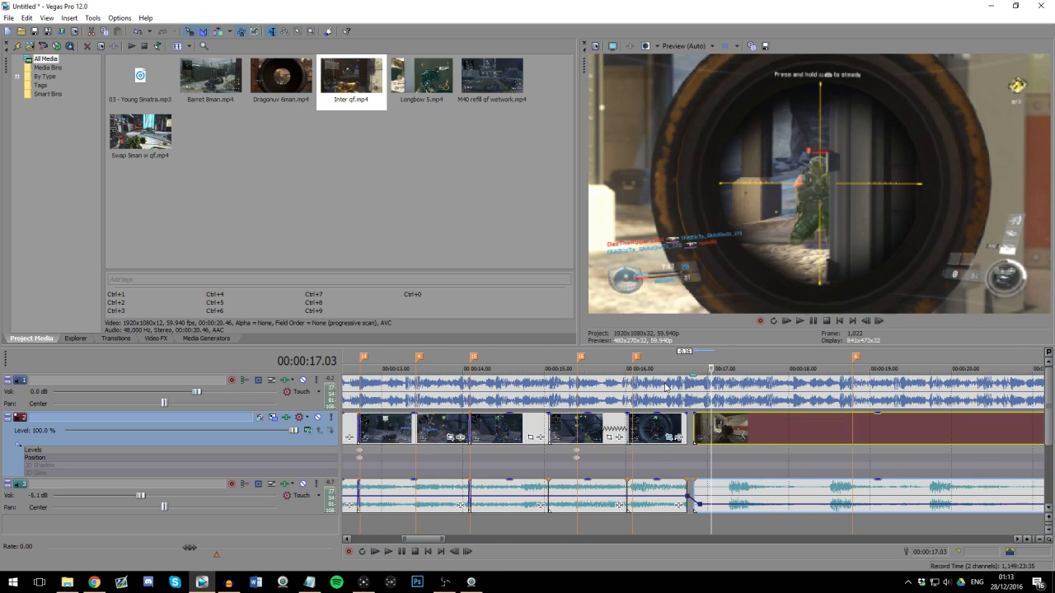
Step: Play the transition into the Inter qf clip and add beat markers shortly before markers 6 and 7
{"action": "left_click", "coordinate": [665, 389]}
{"action": "scroll", "coordinate": [663, 390], "scroll_direction": "down", "scroll_amount": 3}
{"action": "scroll", "coordinate": [658, 391], "scroll_direction": "up", "scroll_amount": 2}
{"action": "left_click", "coordinate": [658, 390]}
{"action": "scroll", "coordinate": [642, 388], "scroll_direction": "up", "scroll_amount": 1}
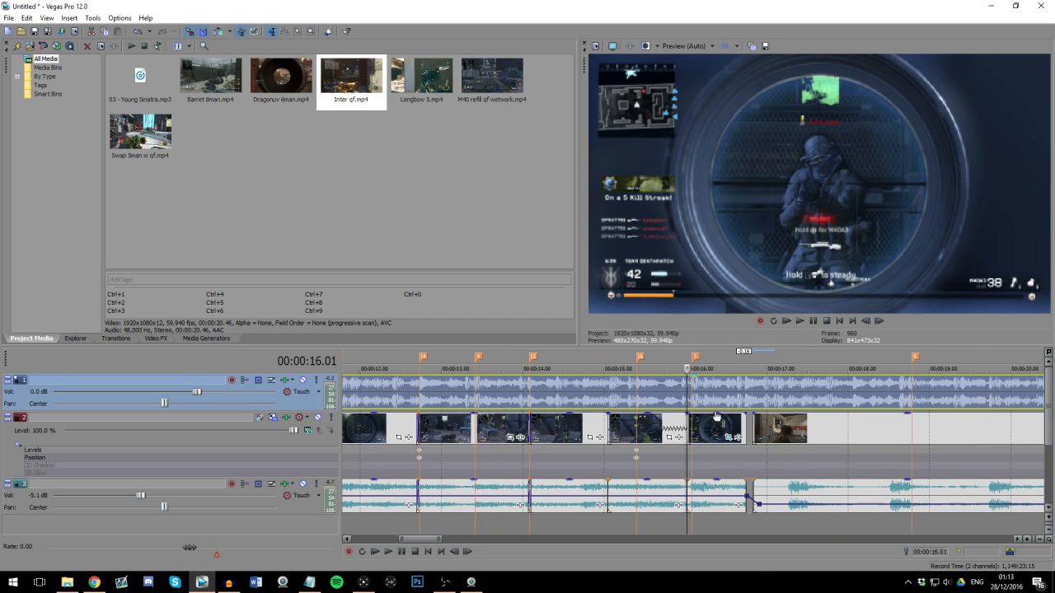
{"action": "key", "text": "space"}
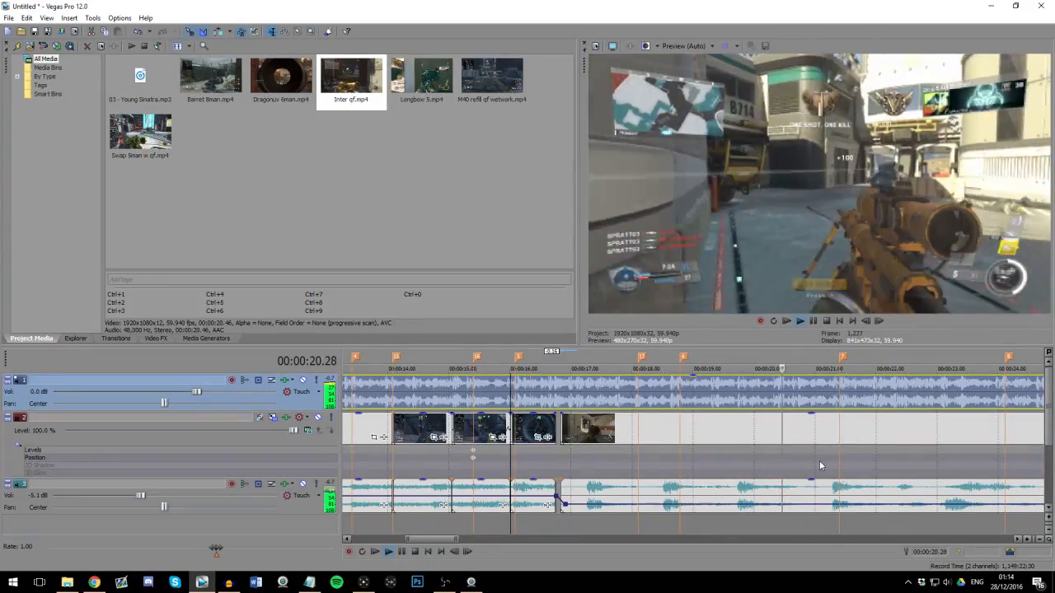
{"action": "scroll", "coordinate": [789, 460], "scroll_direction": "down", "scroll_amount": 1}
{"action": "scroll", "coordinate": [769, 448], "scroll_direction": "up", "scroll_amount": 1}
{"action": "scroll", "coordinate": [763, 447], "scroll_direction": "down", "scroll_amount": 1}
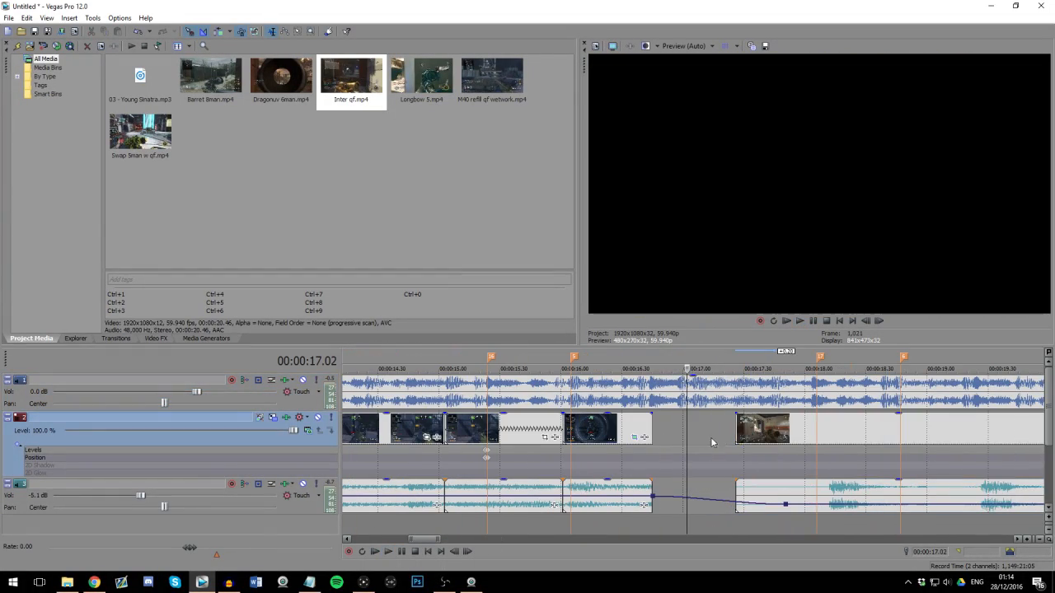
Step: Move the Inter qf clip to start at 00:00:17.00 so its first gunshot lines up with marker 17
{"action": "left_click_drag", "start_coordinate": [767, 437], "coordinate": [789, 425]}
{"action": "left_click", "coordinate": [711, 438]}
{"action": "left_click_drag", "start_coordinate": [721, 433], "coordinate": [683, 433]}
{"action": "left_click", "coordinate": [693, 438]}
{"action": "left_click_drag", "start_coordinate": [770, 504], "coordinate": [672, 504]}
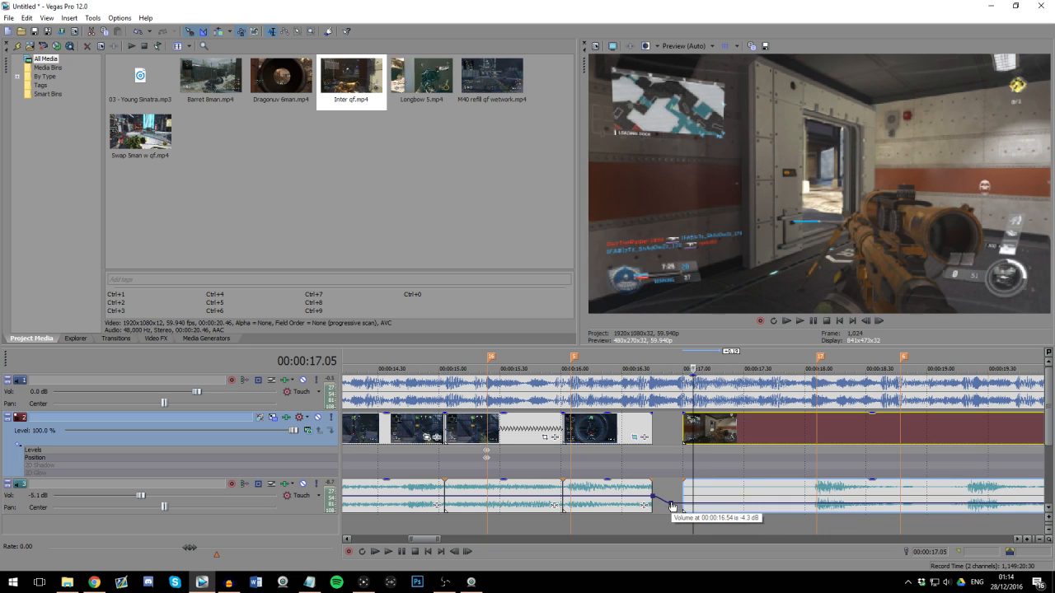
{"action": "left_click", "coordinate": [727, 501]}
Step: Add fade-ins of about 00:00:00.40 to both the video and audio of the Inter qf clip
{"action": "left_click", "coordinate": [682, 417]}
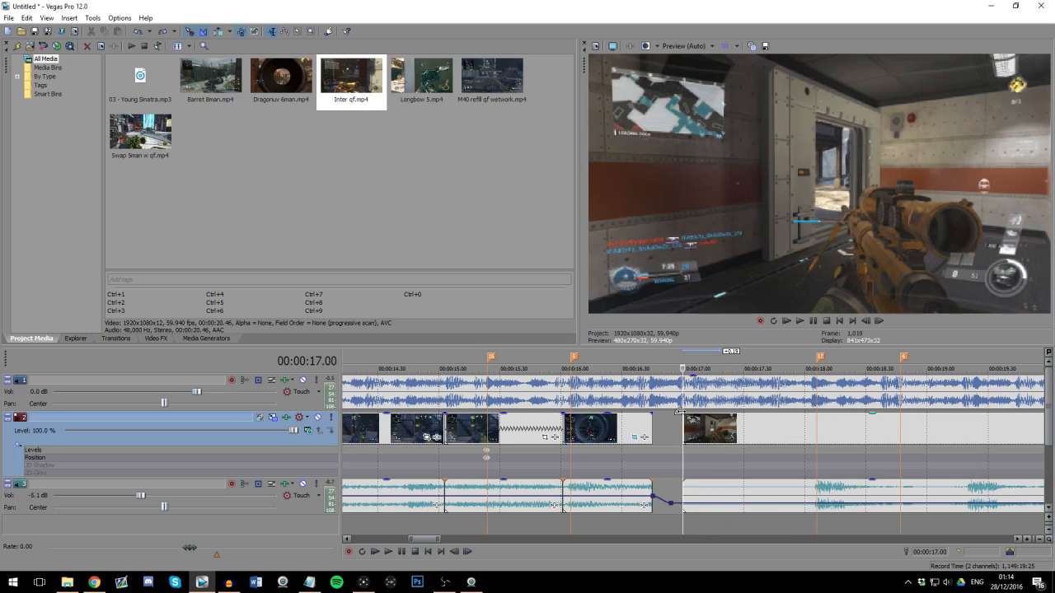
{"action": "left_click_drag", "start_coordinate": [680, 413], "coordinate": [760, 420]}
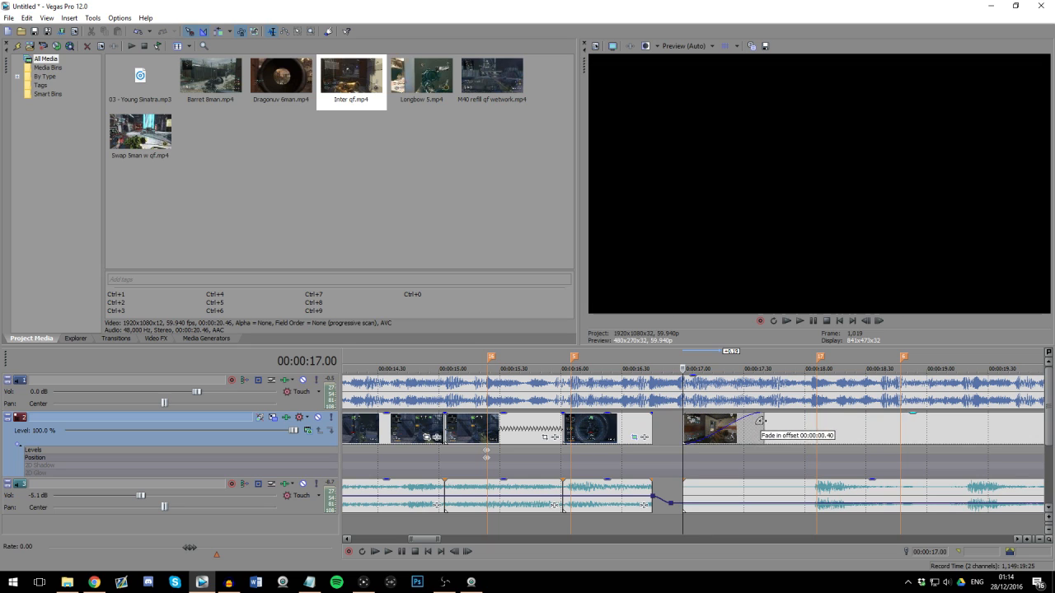
{"action": "left_click_drag", "start_coordinate": [681, 479], "coordinate": [767, 481]}
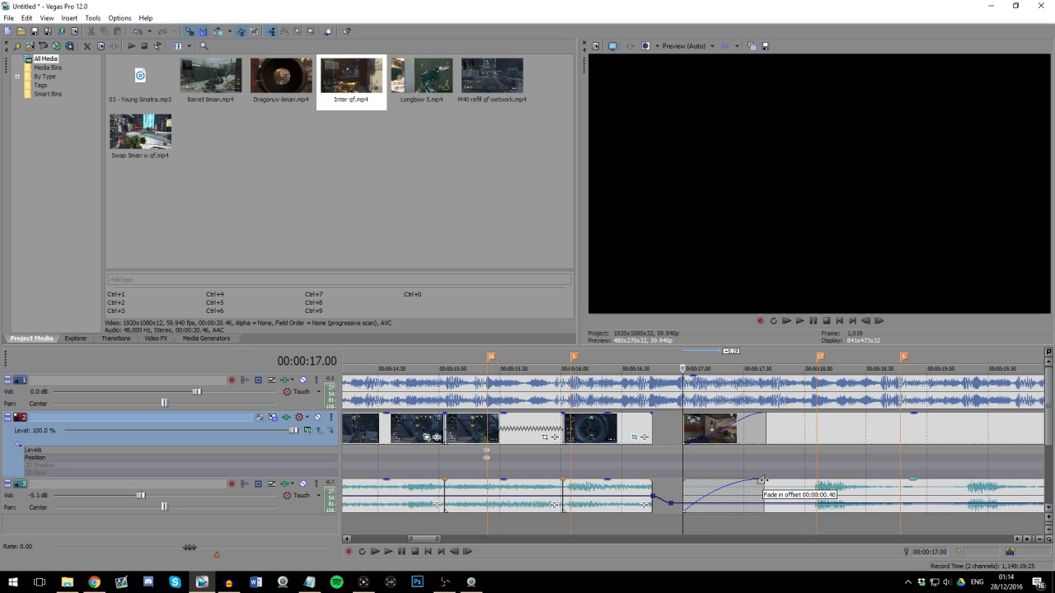
Step: Play back the faded transition from the preceding segment into Inter qf up to marker 6
{"action": "left_click", "coordinate": [605, 430]}
{"action": "key", "text": "space"}
{"action": "scroll", "coordinate": [719, 443], "scroll_direction": "up", "scroll_amount": 1}
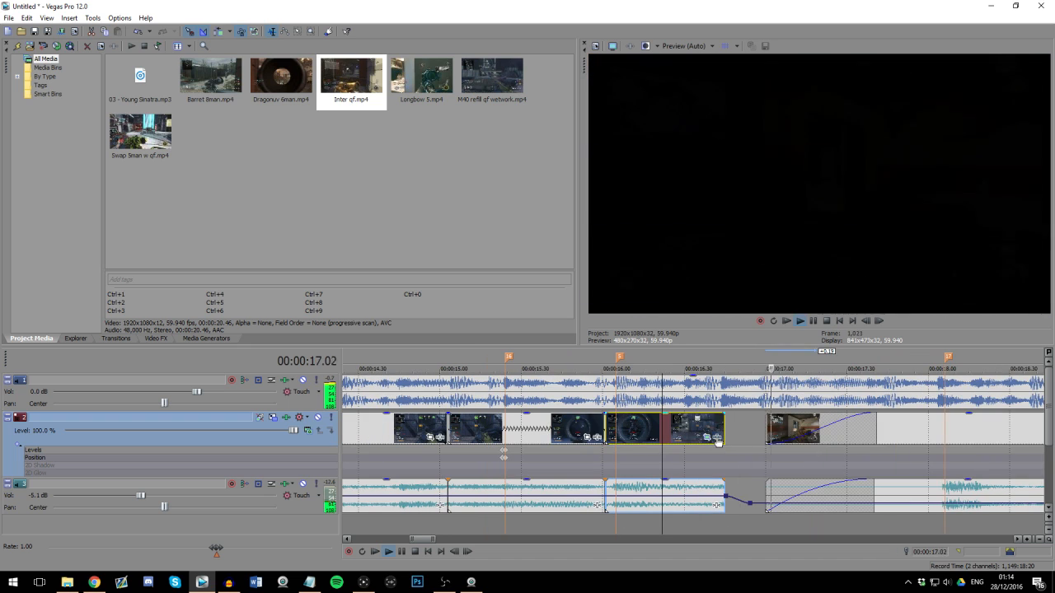
{"action": "scroll", "coordinate": [718, 443], "scroll_direction": "down", "scroll_amount": 1}
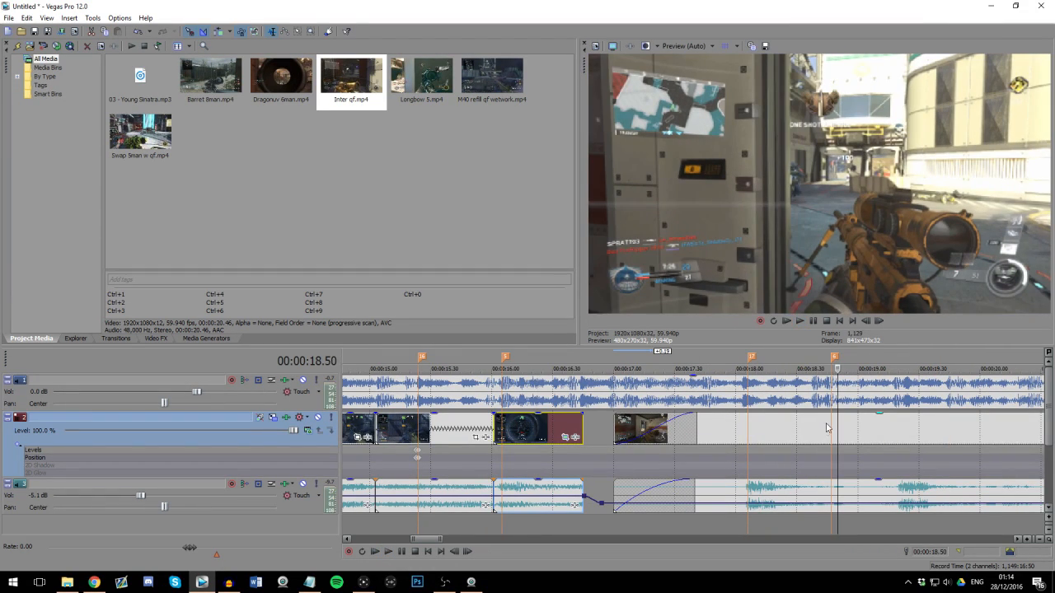
{"action": "left_click", "coordinate": [828, 429]}
{"action": "key", "text": "space"}
{"action": "scroll", "coordinate": [742, 393], "scroll_direction": "up", "scroll_amount": 2}
Step: Open Track Motion for the gameplay video track and add a position keyframe at 00:00:18.45, just before marker 6
{"action": "left_click", "coordinate": [685, 398]}
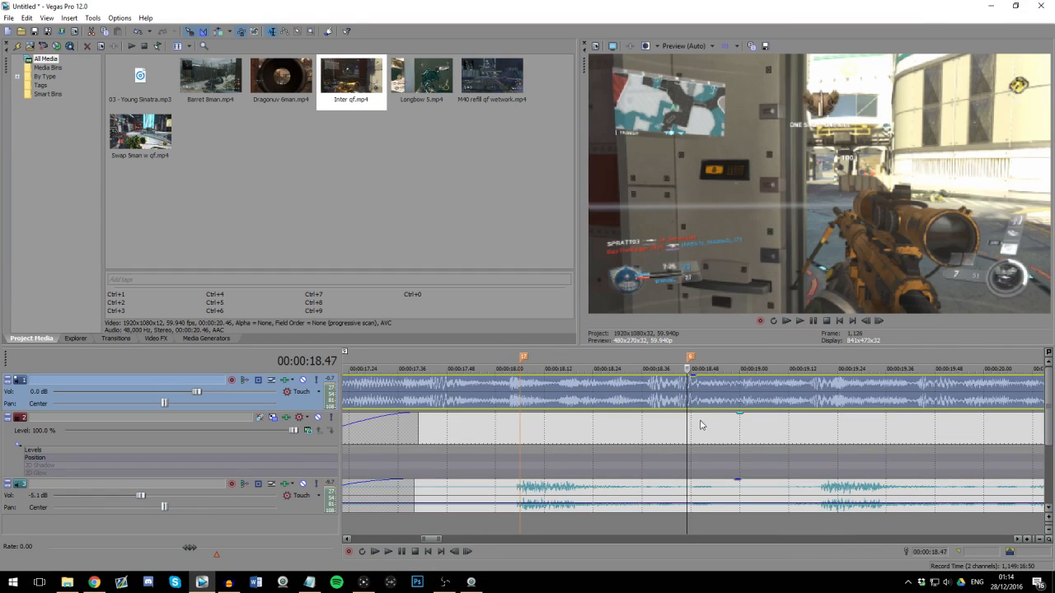
{"action": "scroll", "coordinate": [636, 444], "scroll_direction": "down", "scroll_amount": 2}
{"action": "scroll", "coordinate": [461, 445], "scroll_direction": "down", "scroll_amount": 4}
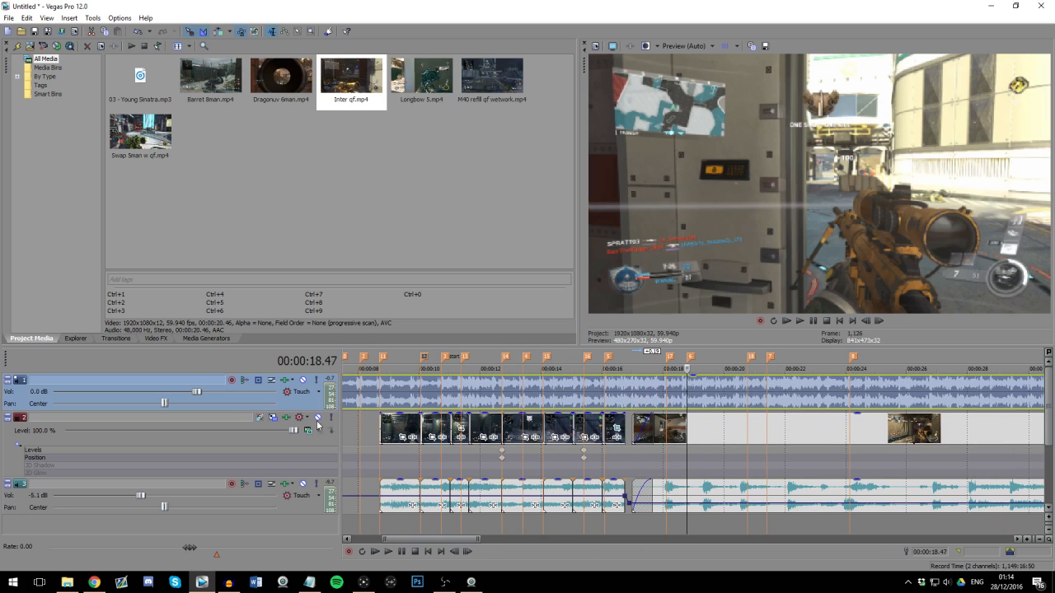
{"action": "left_click", "coordinate": [273, 418]}
{"action": "left_click", "coordinate": [694, 437]}
{"action": "scroll", "coordinate": [721, 445], "scroll_direction": "up", "scroll_amount": 6}
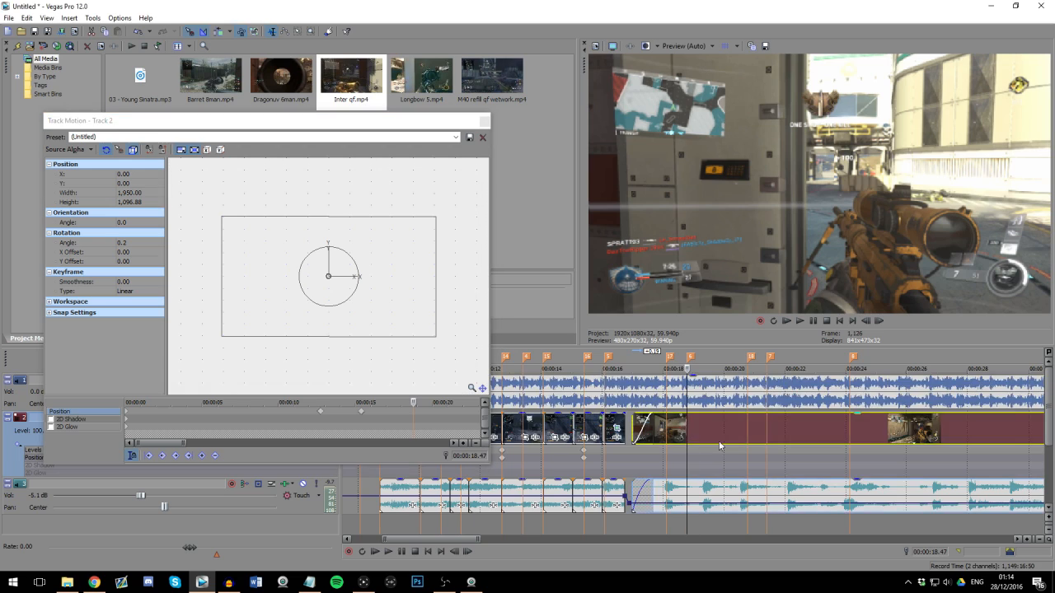
{"action": "left_click", "coordinate": [202, 457]}
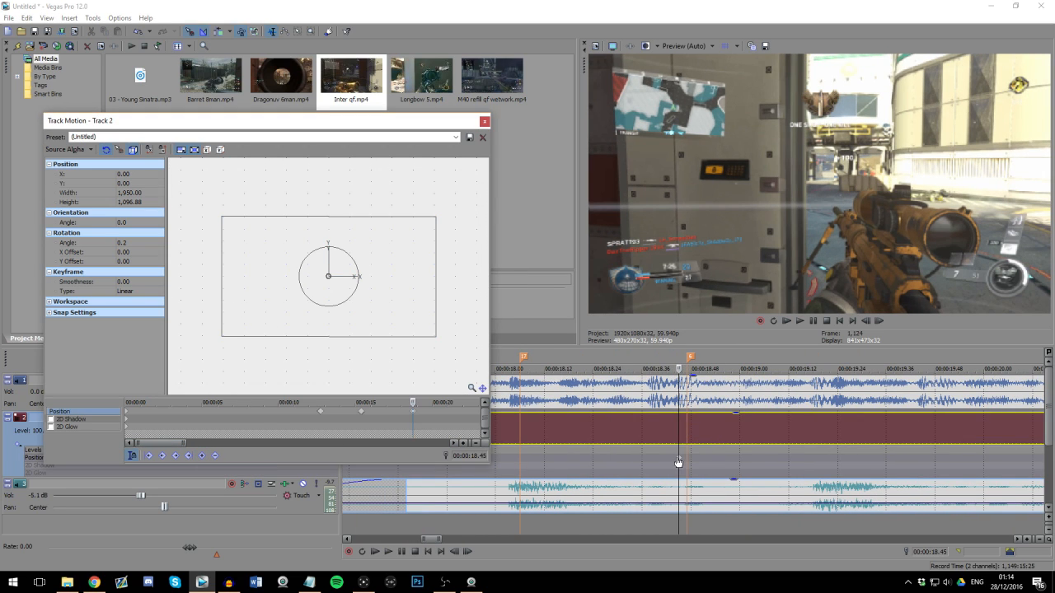
Step: Restore the default track motion frame at 00:00:18.44, one frame before the new keyframe
{"action": "left_click", "coordinate": [674, 460]}
{"action": "left_click", "coordinate": [365, 306]}
{"action": "right_click", "coordinate": [365, 306]}
{"action": "left_click", "coordinate": [404, 311]}
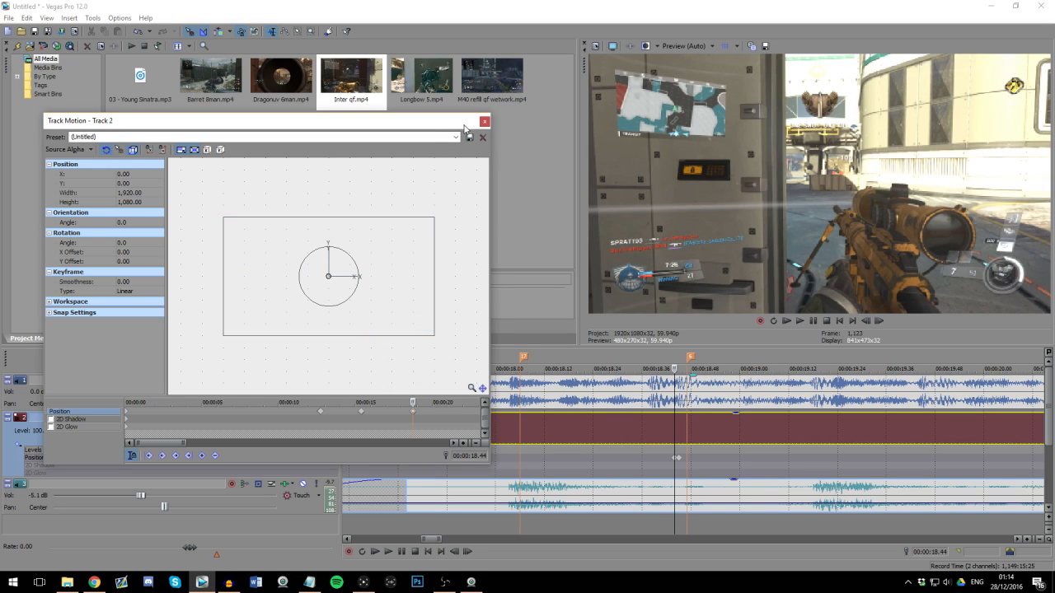
Step: Add Levels keyframes on the gameplay video track with Input end 0.800 at 00:00:18.45 and 1.000 at 00:00:18.44
{"action": "left_click", "coordinate": [483, 122]}
{"action": "left_click", "coordinate": [262, 420]}
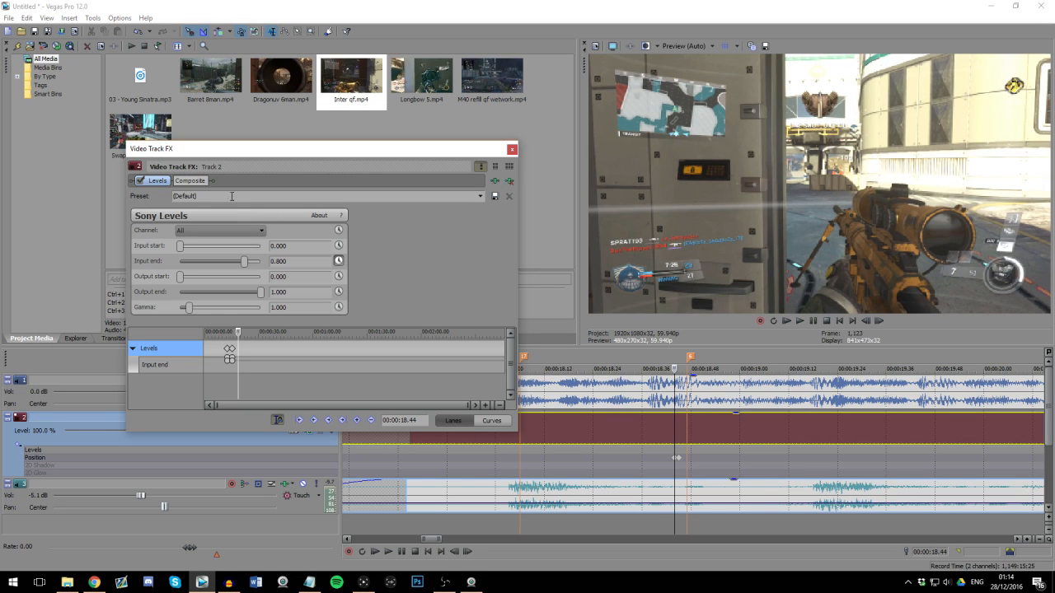
{"action": "left_click", "coordinate": [679, 458]}
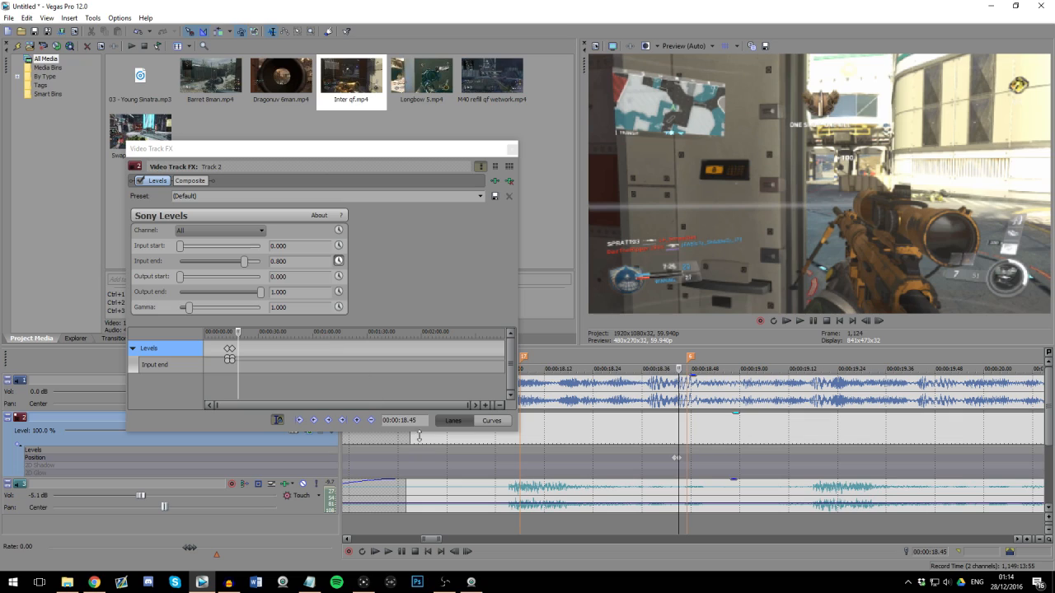
{"action": "left_click_drag", "start_coordinate": [282, 261], "coordinate": [304, 264]}
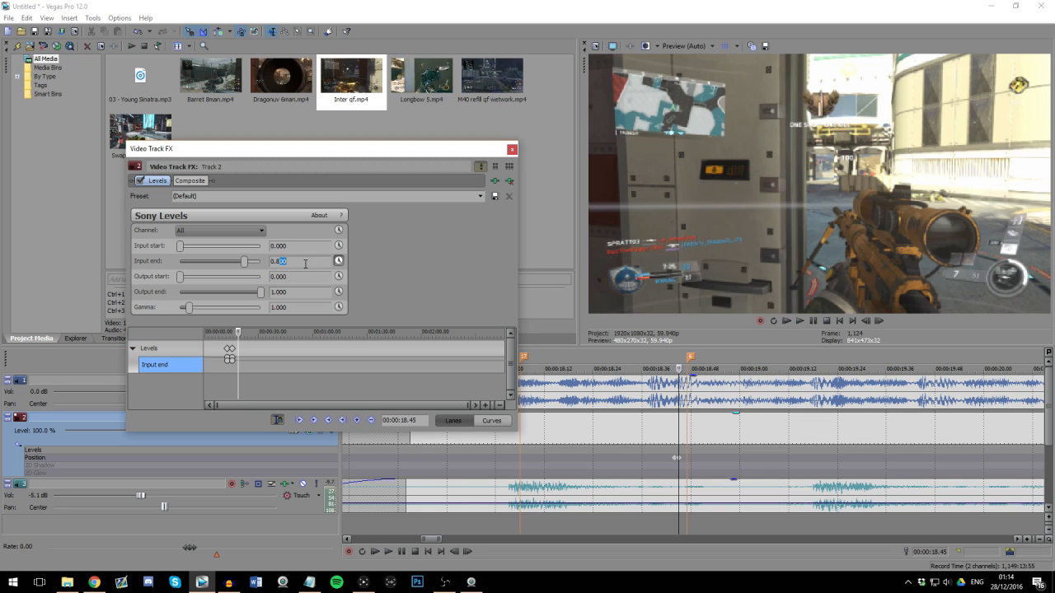
{"action": "left_click", "coordinate": [297, 278]}
{"action": "left_click", "coordinate": [675, 453]}
{"action": "left_click_drag", "start_coordinate": [244, 265], "coordinate": [410, 269]}
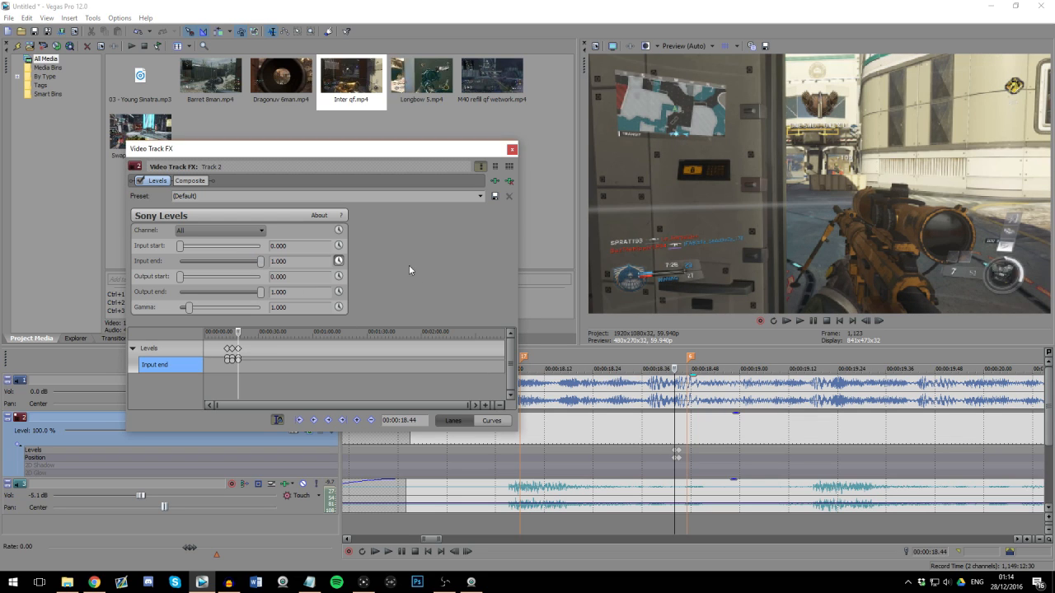
{"action": "left_click", "coordinate": [512, 149]}
Step: Examine and play back the Inter qf footage from its fade-in through marker 17 and past marker 6
{"action": "left_click", "coordinate": [688, 433]}
{"action": "scroll", "coordinate": [760, 434], "scroll_direction": "down", "scroll_amount": 2}
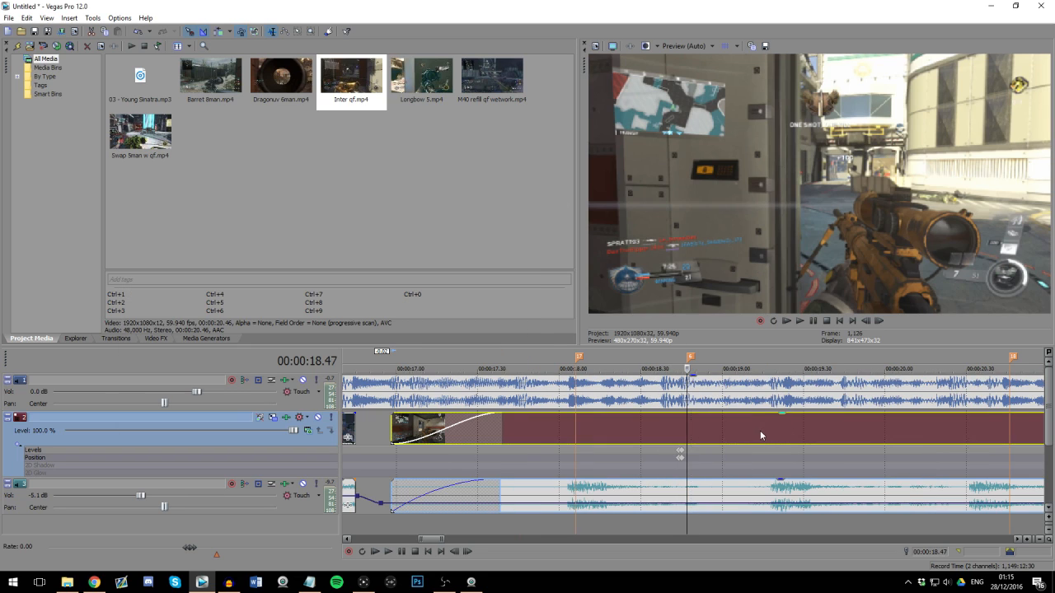
{"action": "key", "text": "space"}
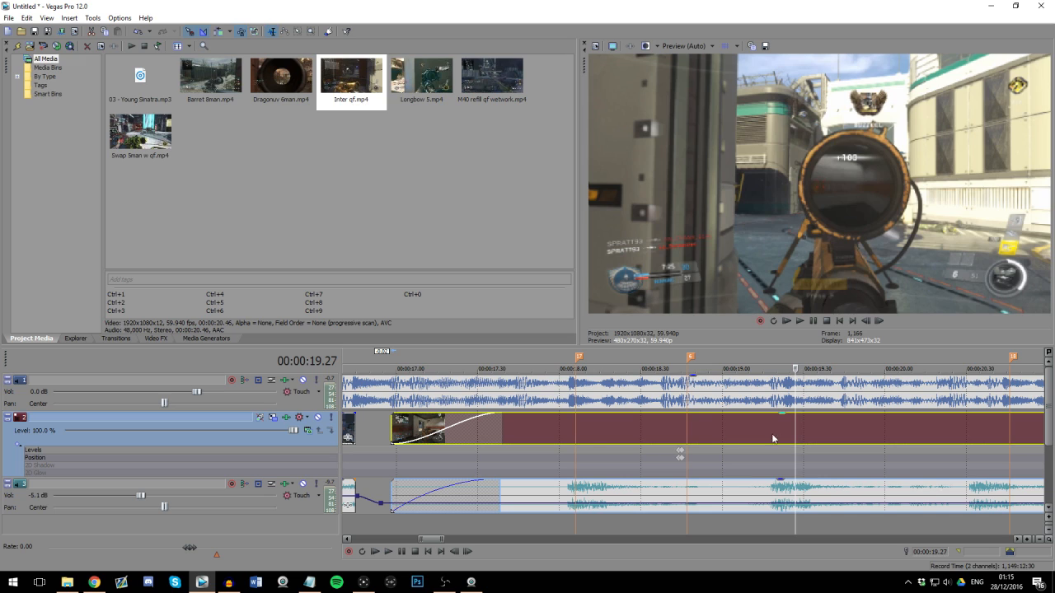
{"action": "left_click", "coordinate": [633, 430]}
{"action": "left_click", "coordinate": [565, 429]}
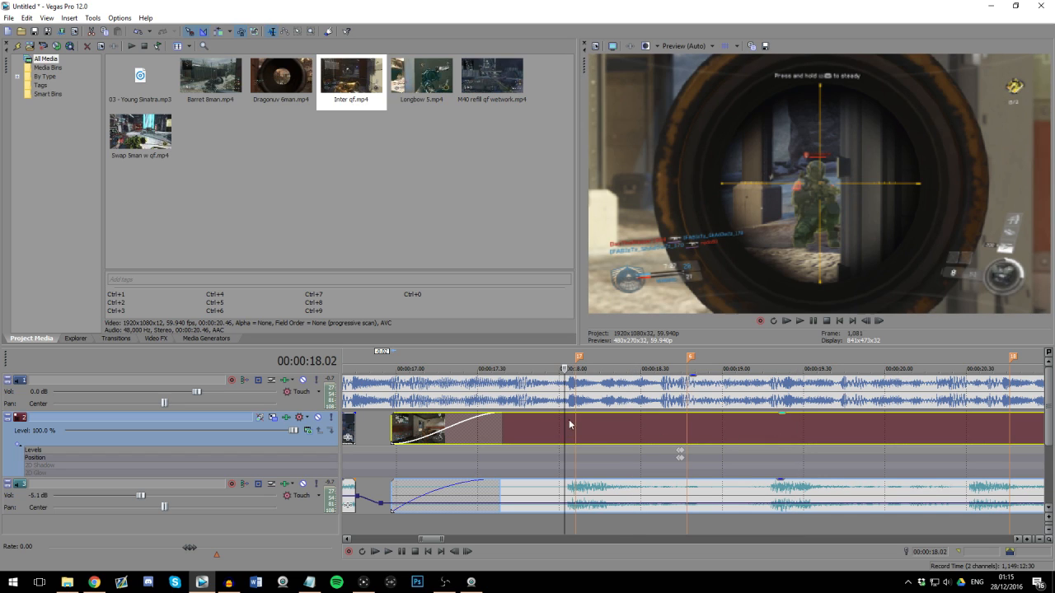
{"action": "scroll", "coordinate": [627, 439], "scroll_direction": "down", "scroll_amount": 3}
{"action": "left_click", "coordinate": [695, 435]}
{"action": "scroll", "coordinate": [697, 435], "scroll_direction": "up", "scroll_amount": 3}
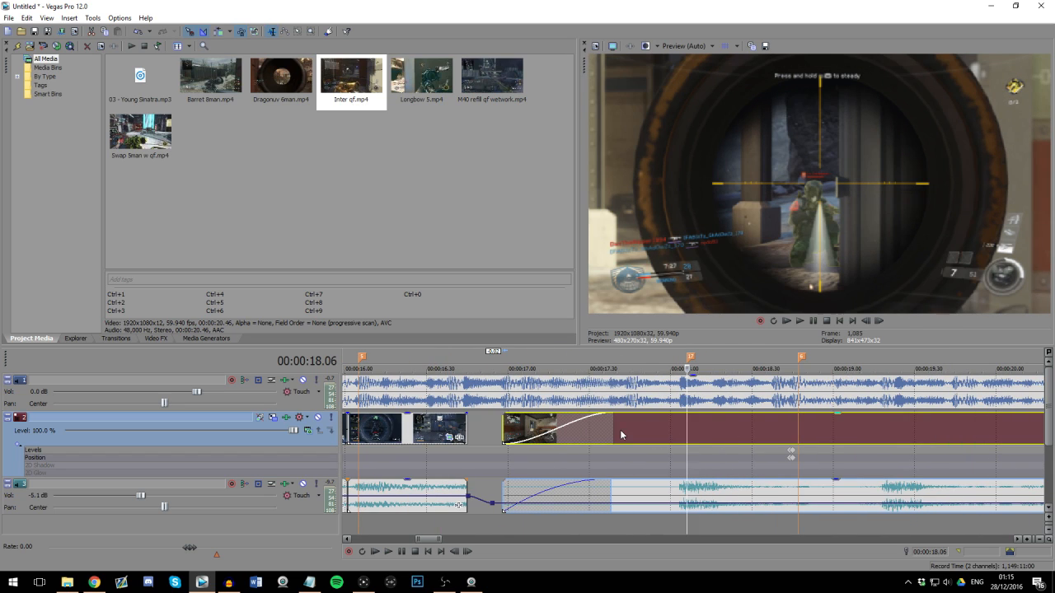
{"action": "left_click", "coordinate": [622, 435]}
{"action": "scroll", "coordinate": [614, 437], "scroll_direction": "down", "scroll_amount": 3}
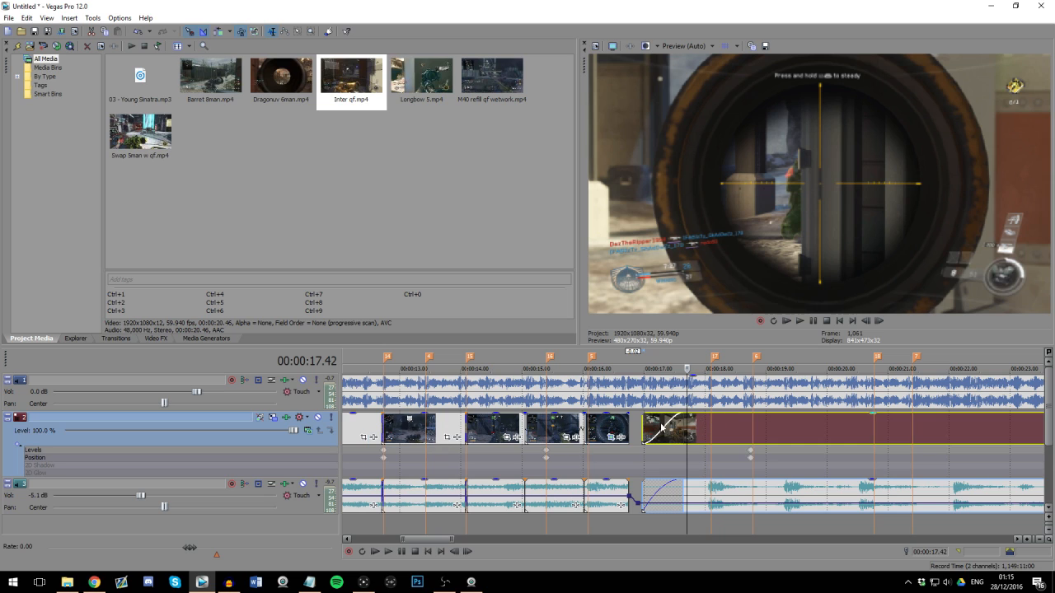
{"action": "scroll", "coordinate": [696, 431], "scroll_direction": "up", "scroll_amount": 2}
{"action": "scroll", "coordinate": [712, 429], "scroll_direction": "down", "scroll_amount": 2}
{"action": "left_click", "coordinate": [709, 432]}
{"action": "scroll", "coordinate": [707, 434], "scroll_direction": "up", "scroll_amount": 4}
{"action": "left_click", "coordinate": [666, 434]}
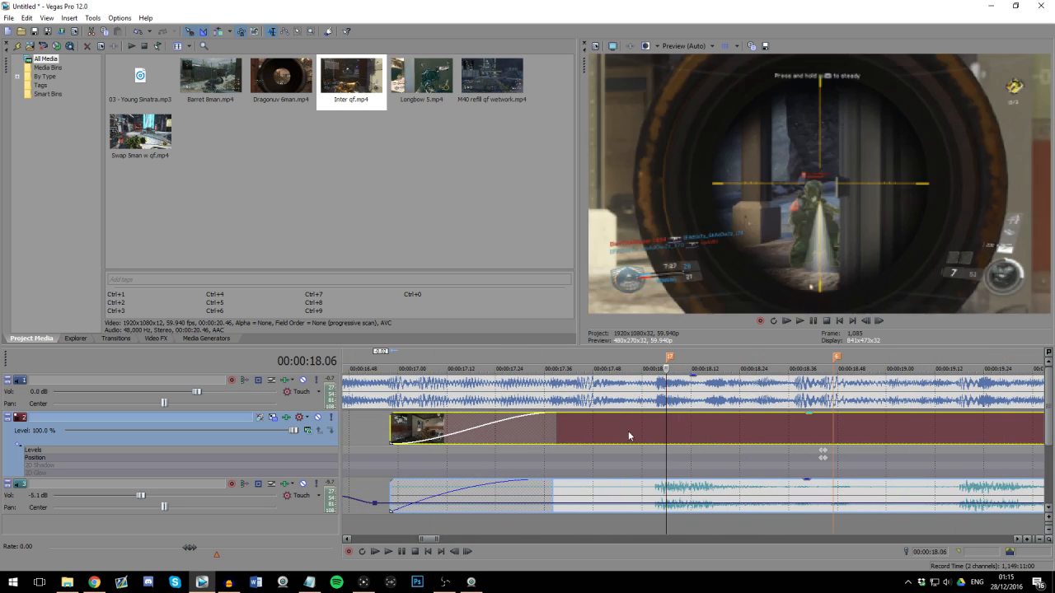
{"action": "scroll", "coordinate": [630, 431], "scroll_direction": "down", "scroll_amount": 2}
{"action": "left_click", "coordinate": [661, 435]}
{"action": "scroll", "coordinate": [683, 433], "scroll_direction": "up", "scroll_amount": 1}
{"action": "key", "text": "space"}
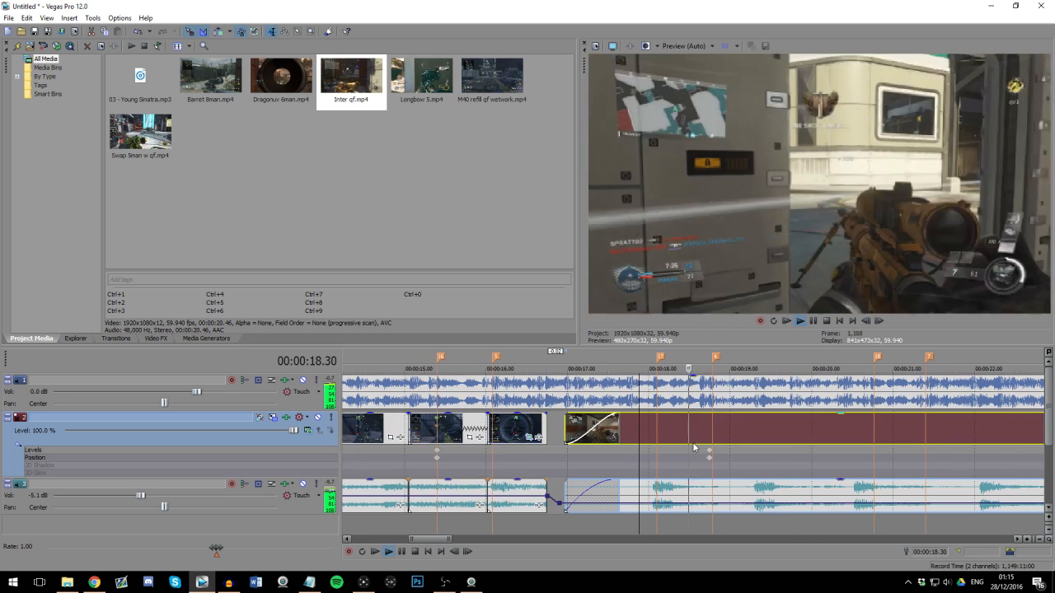
{"action": "scroll", "coordinate": [701, 439], "scroll_direction": "down", "scroll_amount": 2}
{"action": "key", "text": "space"}
{"action": "left_click", "coordinate": [648, 435]}
{"action": "scroll", "coordinate": [725, 440], "scroll_direction": "up", "scroll_amount": 1}
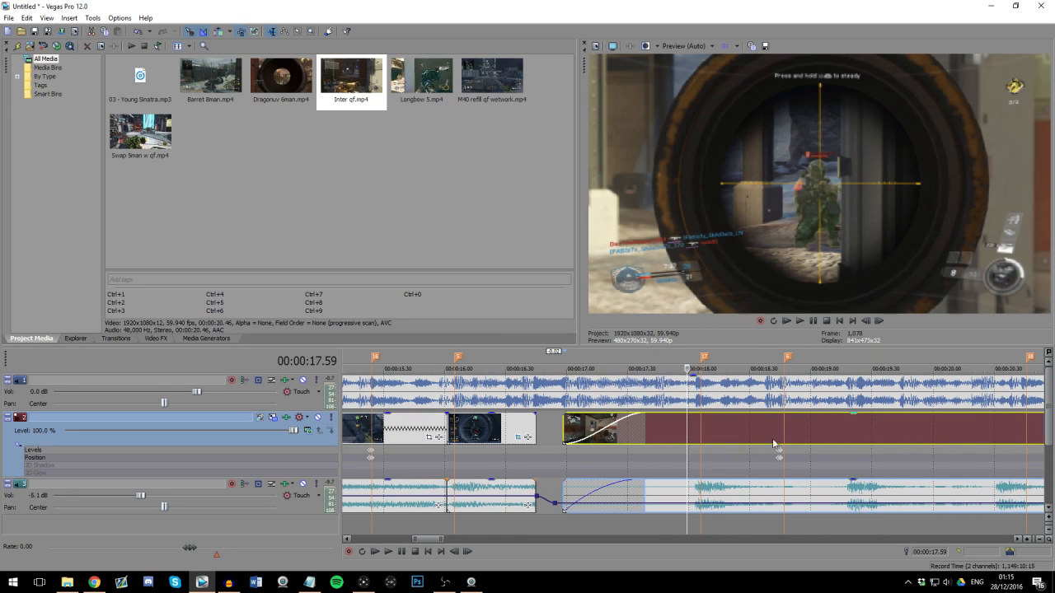
Step: Split the Inter qf clip at 00:00:18.45, just before marker 6, and again at 00:00:18.52
{"action": "left_click", "coordinate": [785, 434]}
{"action": "scroll", "coordinate": [767, 453], "scroll_direction": "up", "scroll_amount": 3}
{"action": "left_click", "coordinate": [682, 489]}
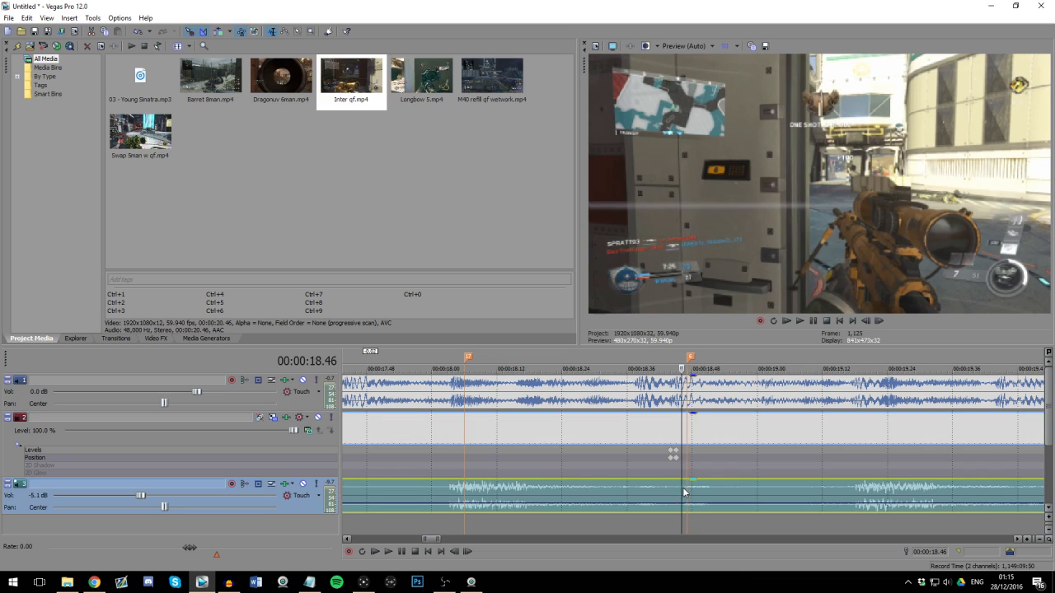
{"action": "key", "text": "Left"}
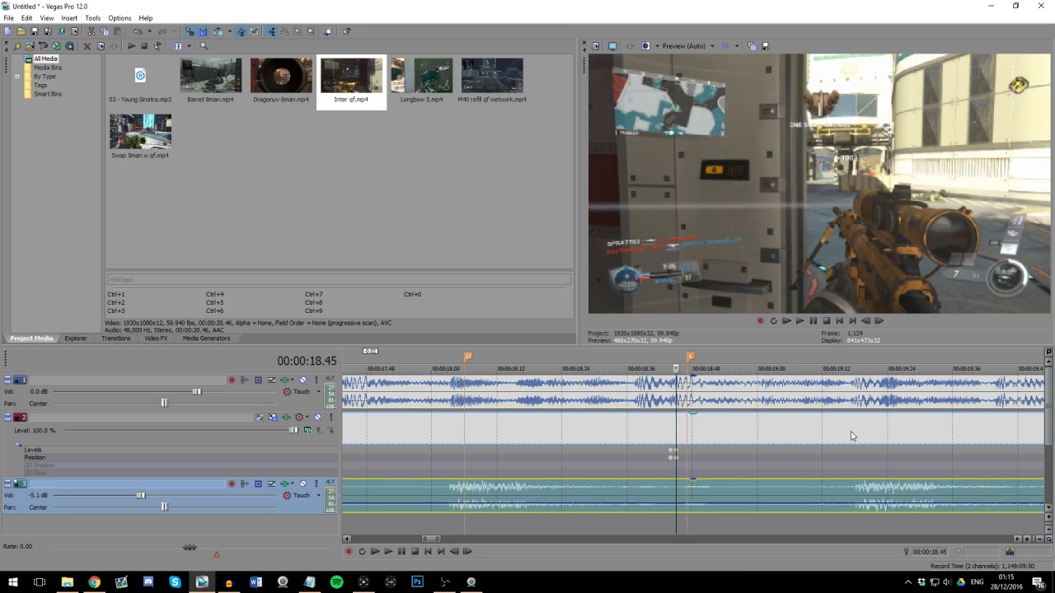
{"action": "key", "text": "s"}
{"action": "left_click", "coordinate": [715, 435]}
{"action": "key", "text": "s"}
Step: Slow the short segment after marker 6 to a length of 00:00:00.13 and accept its audio time-stretch properties
{"action": "left_click_drag", "start_coordinate": [726, 435], "coordinate": [747, 435]}
{"action": "right_click", "coordinate": [725, 498]}
{"action": "left_click", "coordinate": [741, 488]}
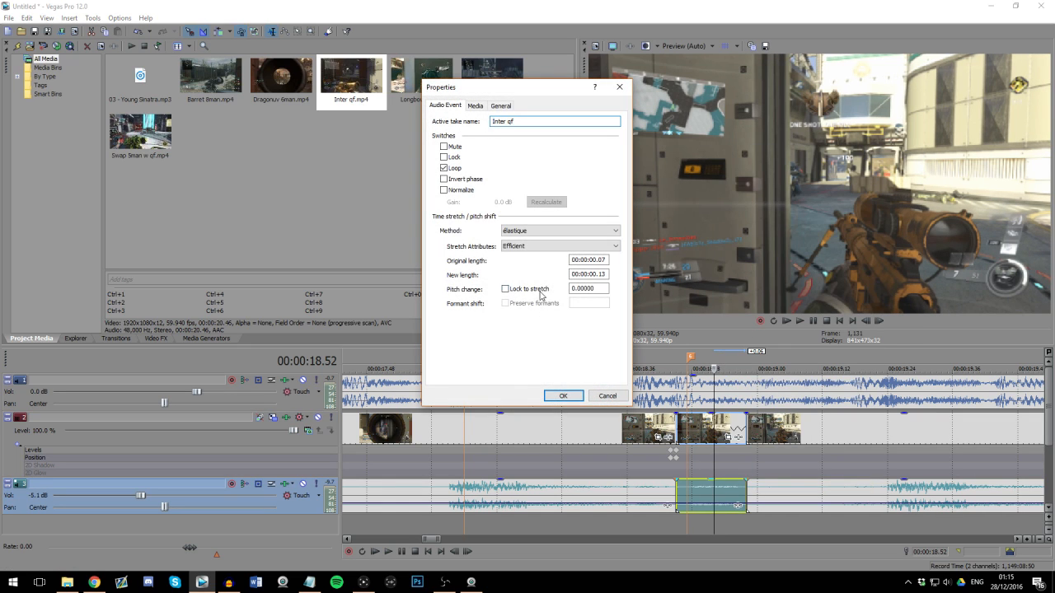
{"action": "left_click", "coordinate": [566, 399]}
Step: Play back Inter qf through the slowed segment at marker 6 and on towards marker 18
{"action": "scroll", "coordinate": [578, 436], "scroll_direction": "down", "scroll_amount": 4}
{"action": "left_click", "coordinate": [594, 425]}
{"action": "scroll", "coordinate": [597, 427], "scroll_direction": "up", "scroll_amount": 3}
{"action": "key", "text": "space"}
{"action": "scroll", "coordinate": [720, 438], "scroll_direction": "down", "scroll_amount": 2}
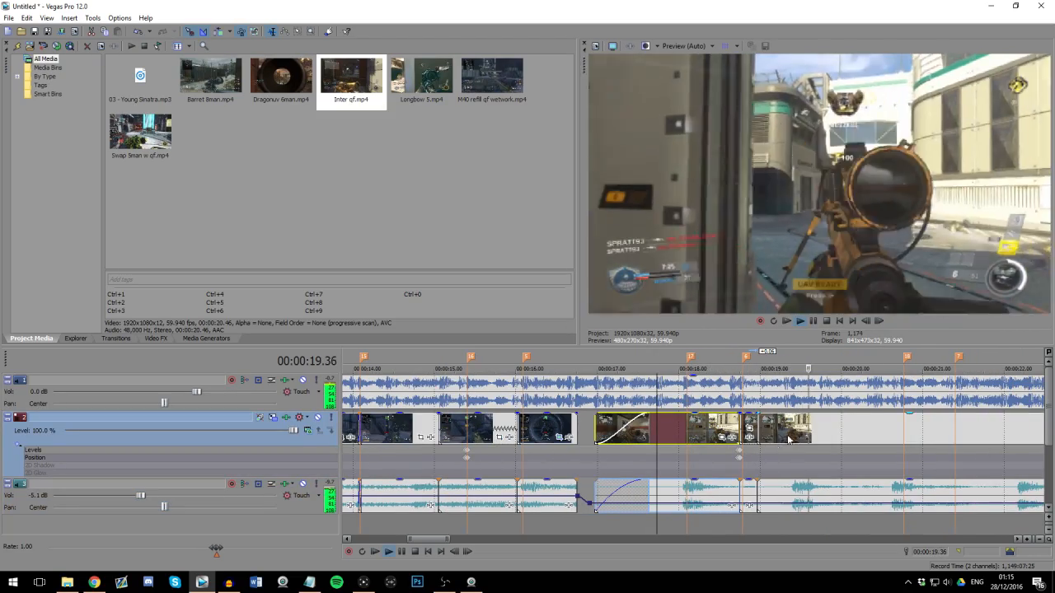
{"action": "scroll", "coordinate": [741, 440], "scroll_direction": "down", "scroll_amount": 2}
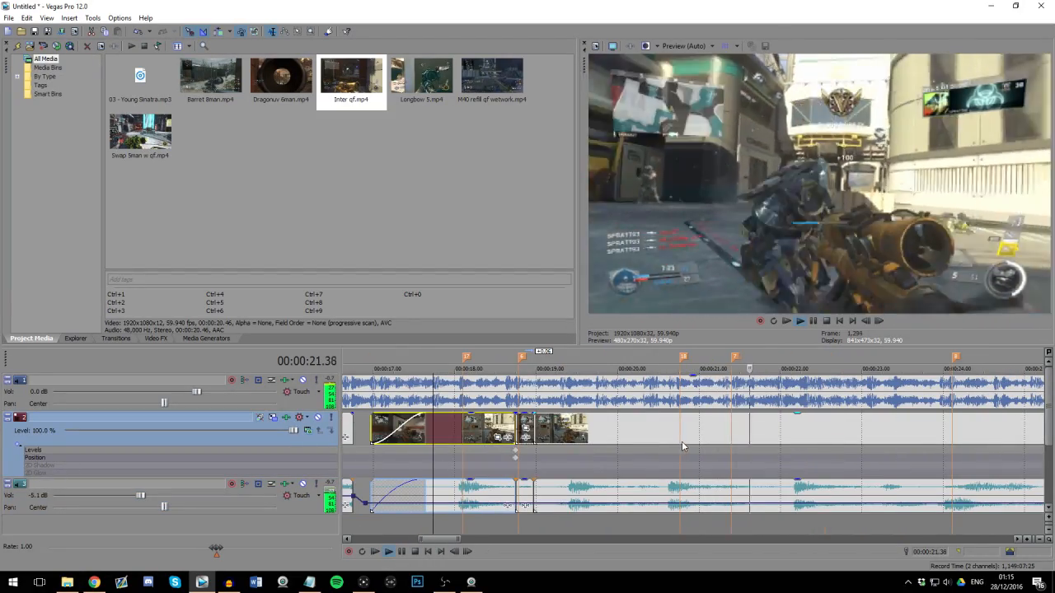
{"action": "left_click", "coordinate": [575, 437]}
{"action": "key", "text": "space"}
{"action": "scroll", "coordinate": [654, 437], "scroll_direction": "up", "scroll_amount": 1}
{"action": "left_click", "coordinate": [714, 435]}
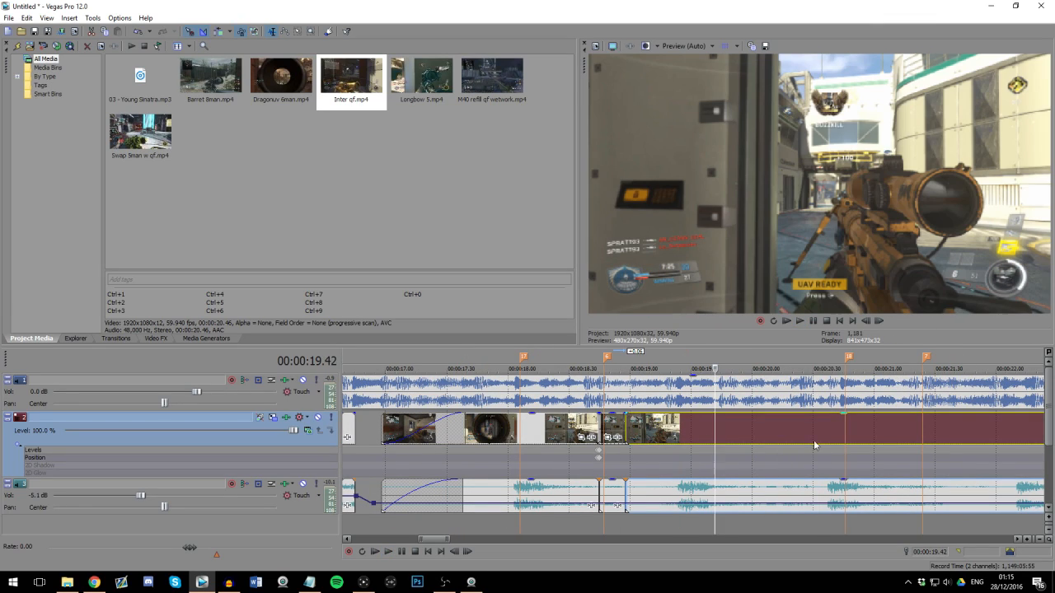
{"action": "key", "text": "space"}
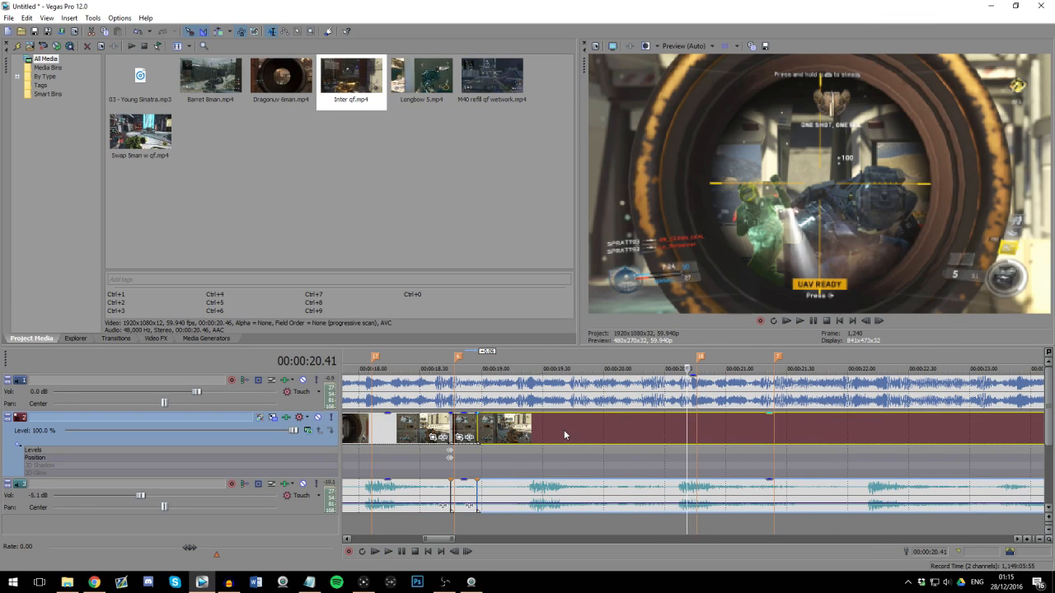
{"action": "key", "text": "space"}
Step: Try a split in Inter qf between markers 6 and 18, play it back and undo the split
{"action": "scroll", "coordinate": [577, 436], "scroll_direction": "up", "scroll_amount": 1}
{"action": "left_click", "coordinate": [677, 432]}
{"action": "key", "text": "Right"}
{"action": "key", "text": "s"}
{"action": "left_click", "coordinate": [703, 432]}
{"action": "key", "text": "space"}
{"action": "scroll", "coordinate": [709, 432], "scroll_direction": "down", "scroll_amount": 1}
{"action": "key", "text": "space"}
{"action": "scroll", "coordinate": [710, 432], "scroll_direction": "up", "scroll_amount": 1}
{"action": "key", "text": "ctrl+z"}
Step: Split out a nine-frame segment of Inter qf that ends at 00:00:19.54
{"action": "key", "text": "s"}
{"action": "left_click", "coordinate": [724, 433]}
{"action": "key", "text": "s"}
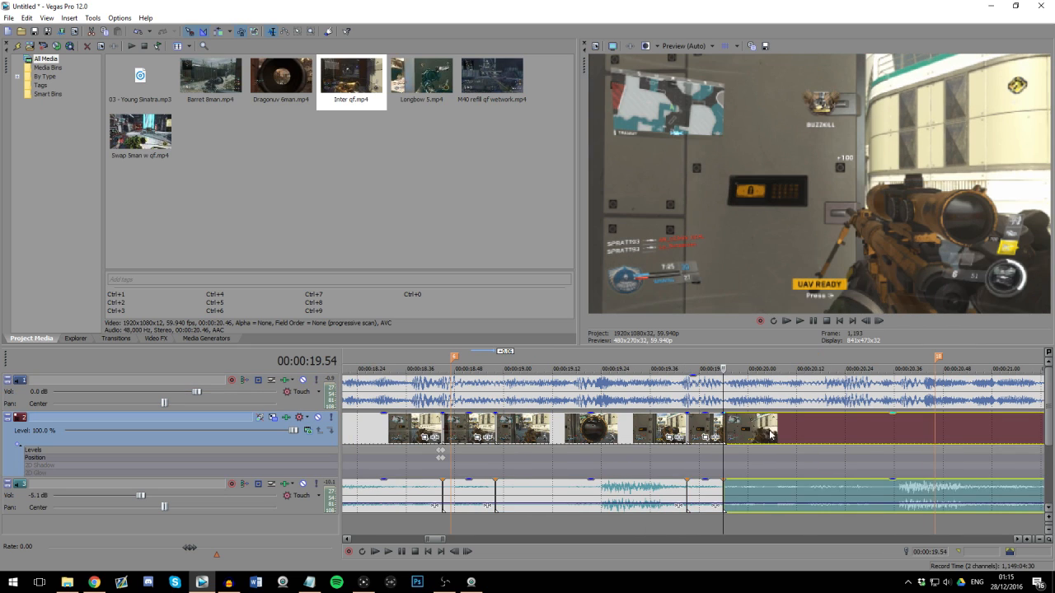
Step: Slow the nine-frame Inter qf segment to a length of 00:00:00.15 and lock its audio pitch to the stretch
{"action": "left_click_drag", "start_coordinate": [771, 434], "coordinate": [789, 434]}
{"action": "left_click_drag", "start_coordinate": [722, 436], "coordinate": [748, 437]}
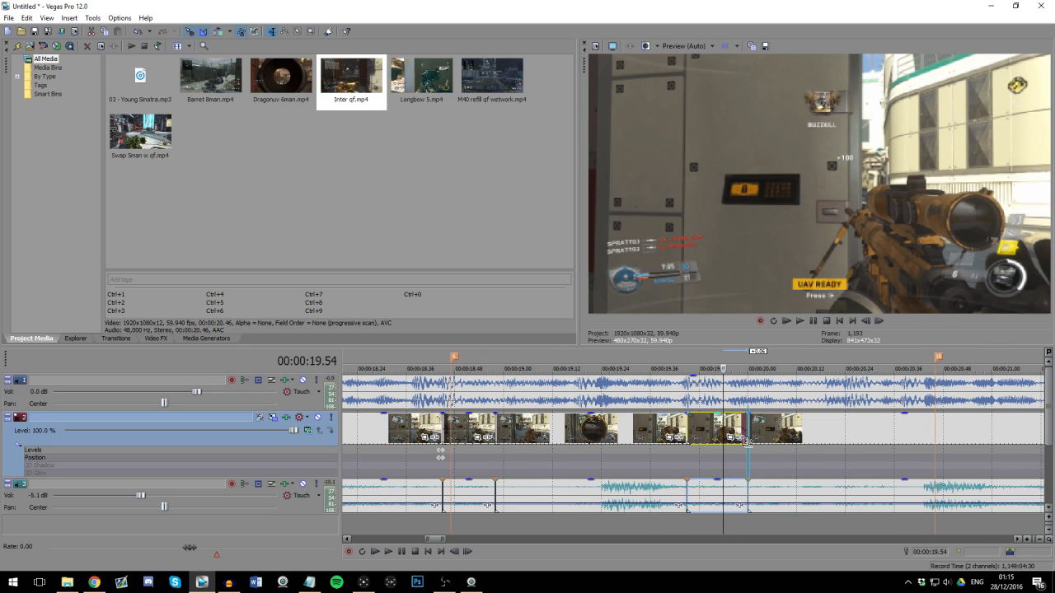
{"action": "right_click", "coordinate": [728, 500]}
{"action": "left_click", "coordinate": [745, 495]}
{"action": "left_click", "coordinate": [506, 289]}
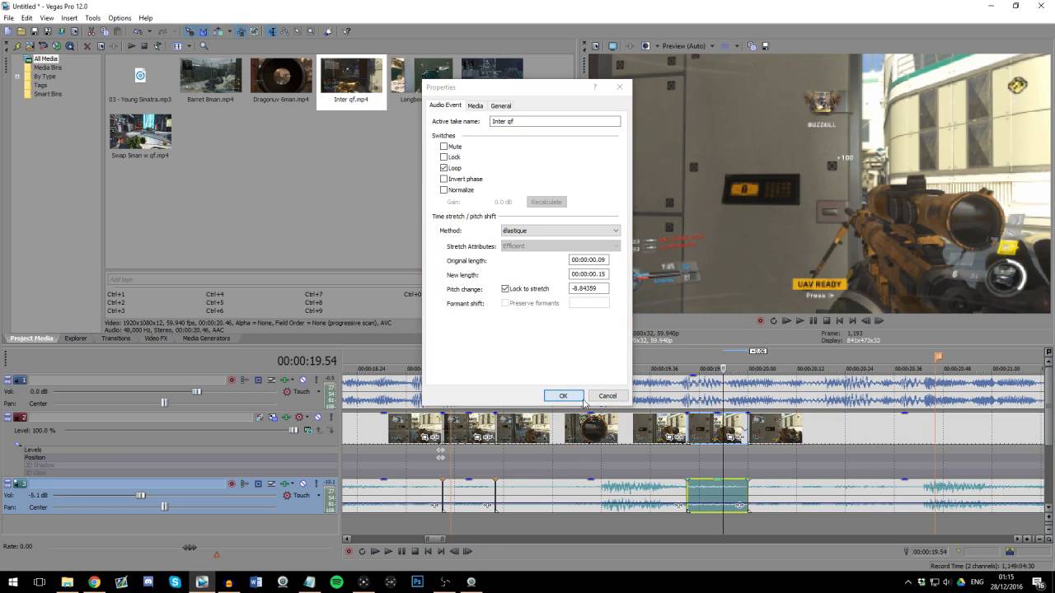
{"action": "left_click", "coordinate": [563, 397]}
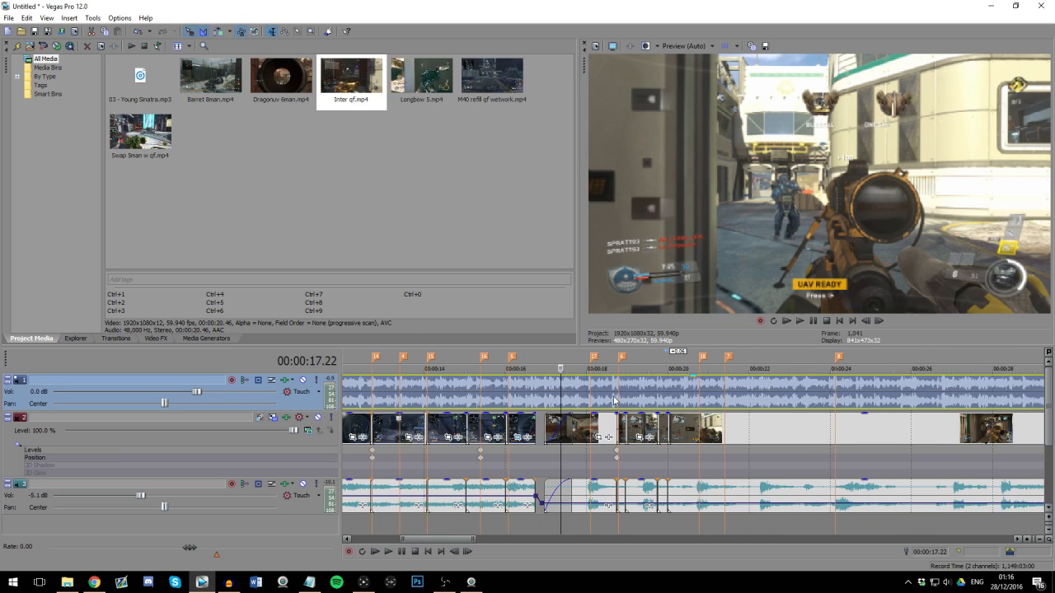
Step: Play back the edit from before Inter qf through both slowed segments and past marker 7
{"action": "key", "text": "space"}
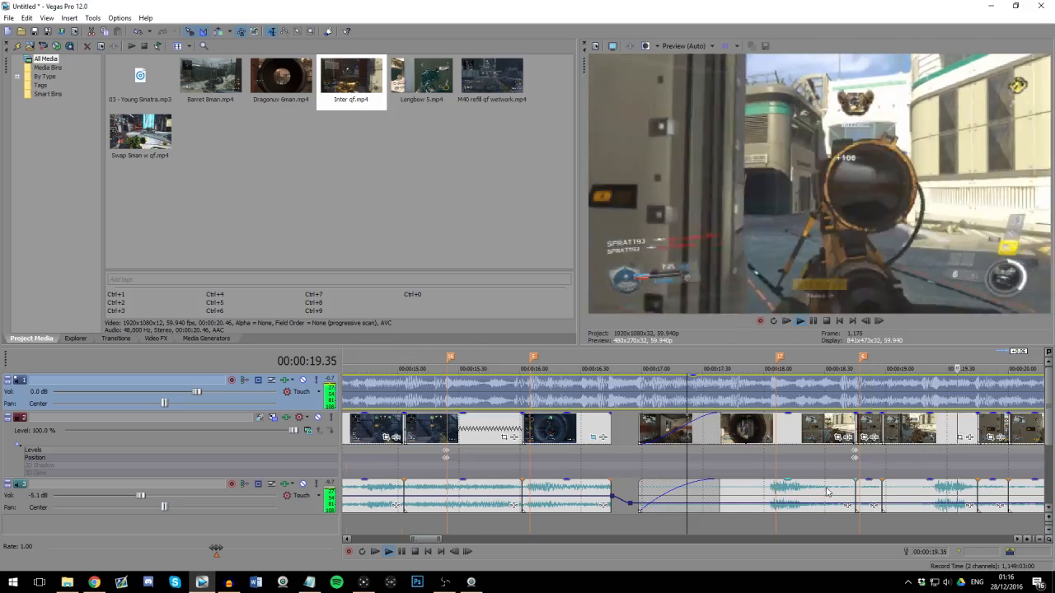
{"action": "scroll", "coordinate": [828, 492], "scroll_direction": "down", "scroll_amount": 2}
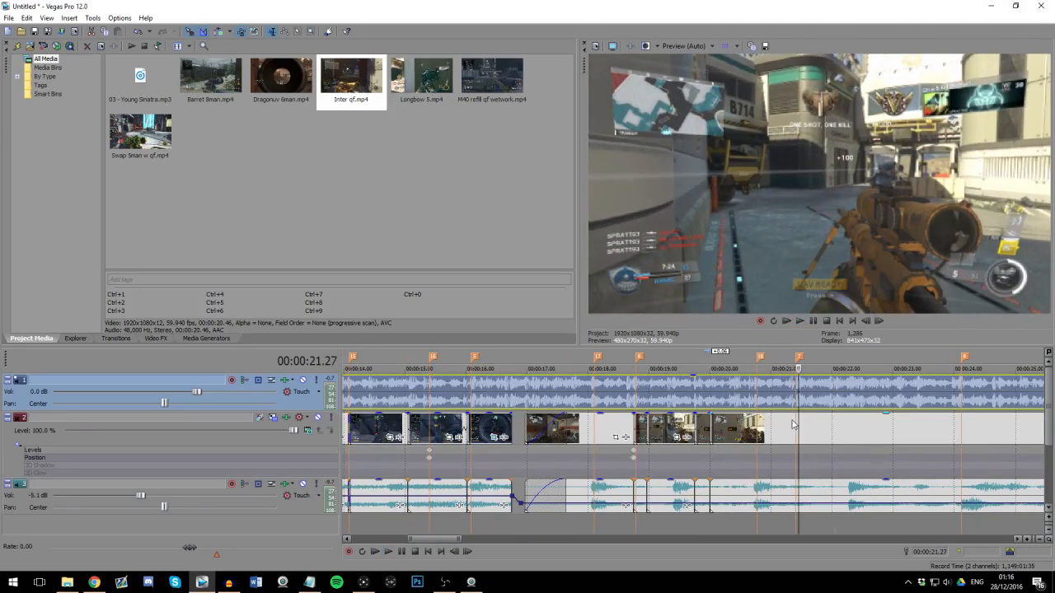
{"action": "left_click", "coordinate": [793, 423]}
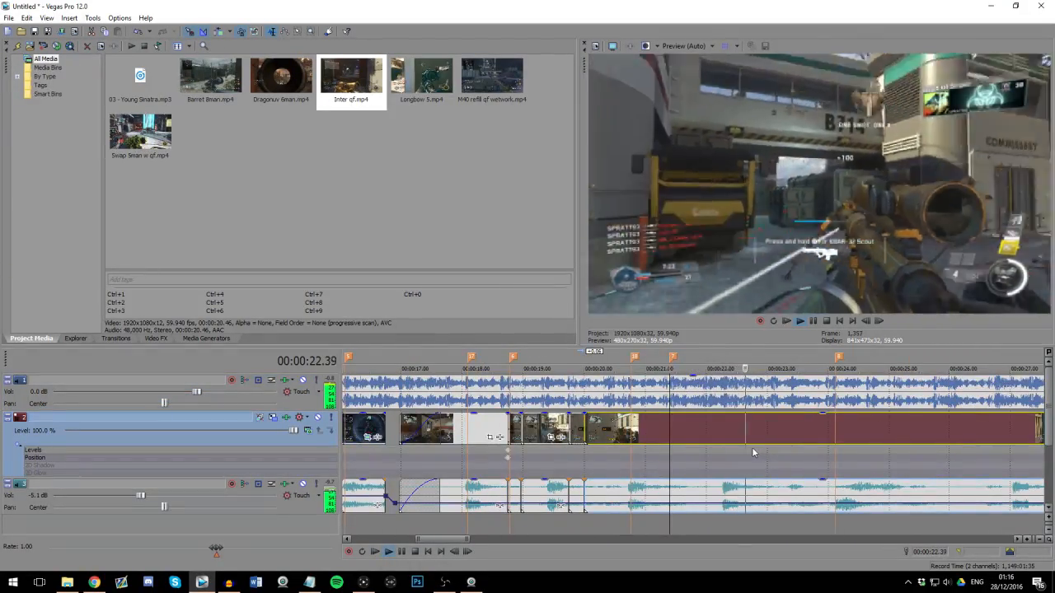
{"action": "scroll", "coordinate": [752, 447], "scroll_direction": "down", "scroll_amount": 1}
{"action": "scroll", "coordinate": [752, 447], "scroll_direction": "up", "scroll_amount": 1}
{"action": "left_click", "coordinate": [593, 437]}
{"action": "key", "text": "space"}
{"action": "scroll", "coordinate": [726, 439], "scroll_direction": "up", "scroll_amount": 3}
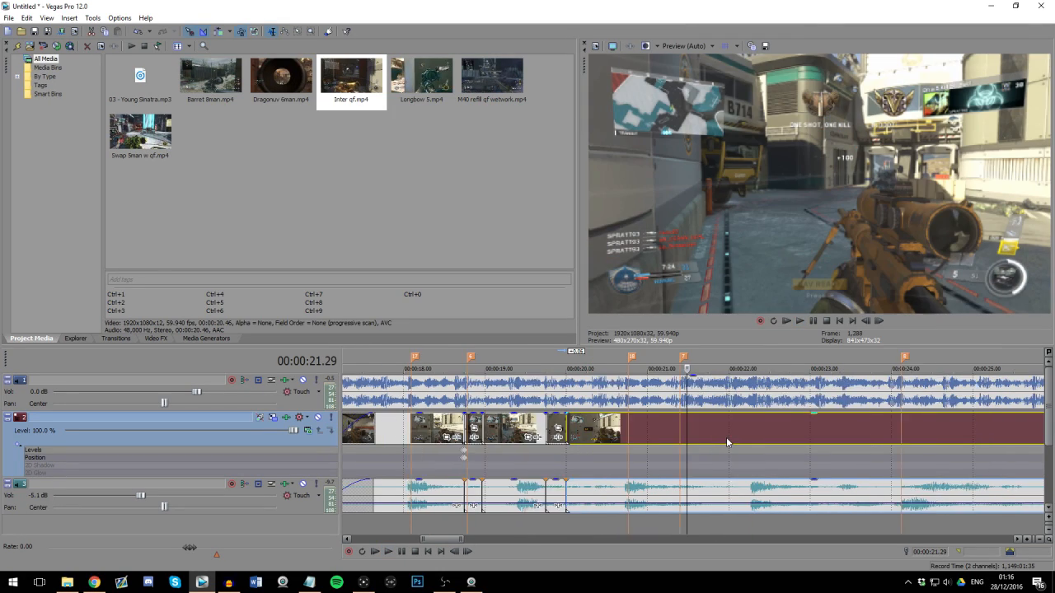
Step: Split the last Inter qf segment at marker 7, at 00:00:21.25
{"action": "left_click", "coordinate": [673, 422]}
{"action": "scroll", "coordinate": [675, 423], "scroll_direction": "up", "scroll_amount": 1}
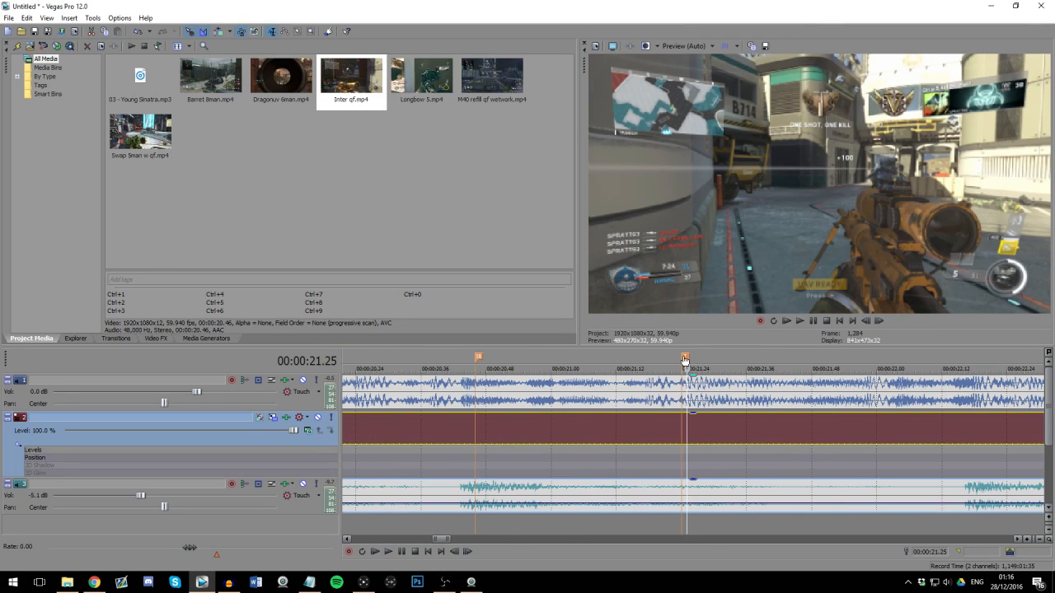
{"action": "scroll", "coordinate": [706, 431], "scroll_direction": "down", "scroll_amount": 1}
{"action": "key", "text": "s"}
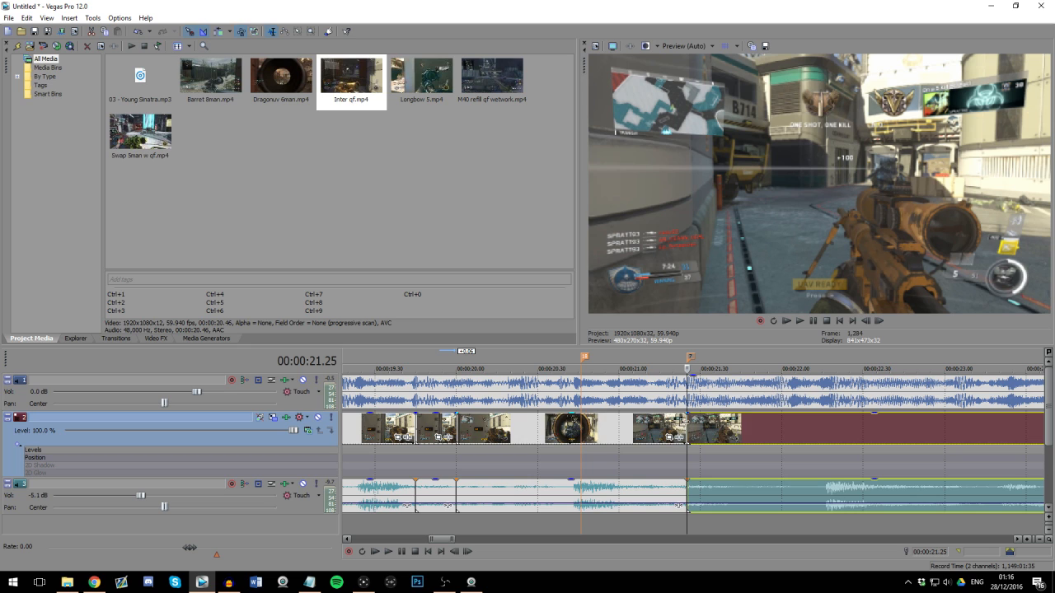
Step: Cut about 14 frames after marker 7 by trimming and shifting the following clip, with its start aligned to the marker
{"action": "left_click_drag", "start_coordinate": [740, 428], "coordinate": [771, 434]}
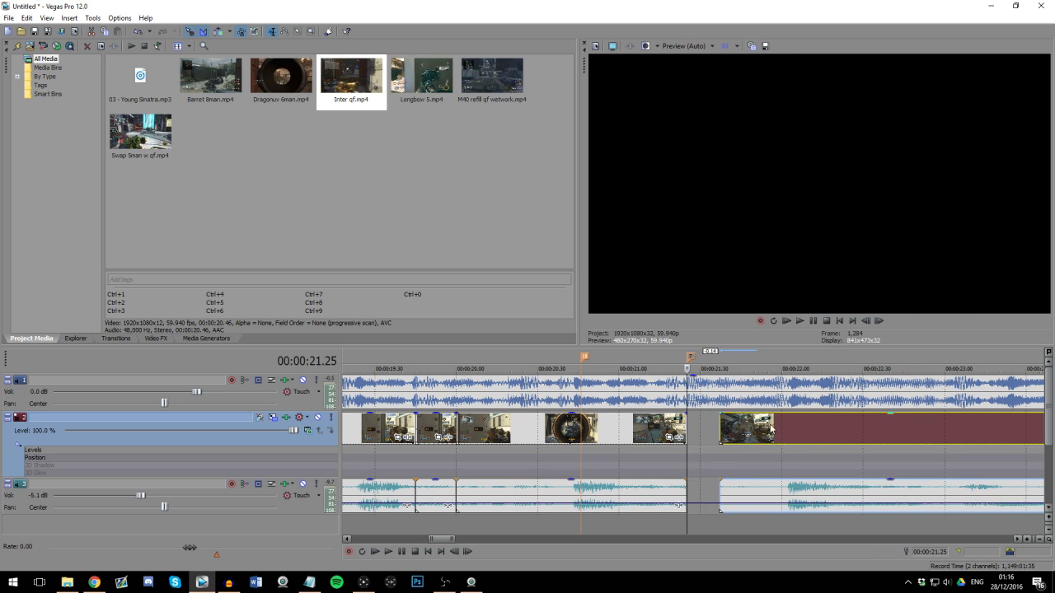
{"action": "left_click", "coordinate": [792, 399]}
{"action": "scroll", "coordinate": [777, 443], "scroll_direction": "up", "scroll_amount": 1}
{"action": "scroll", "coordinate": [777, 445], "scroll_direction": "down", "scroll_amount": 1}
{"action": "left_click", "coordinate": [645, 431]}
{"action": "key", "text": "space"}
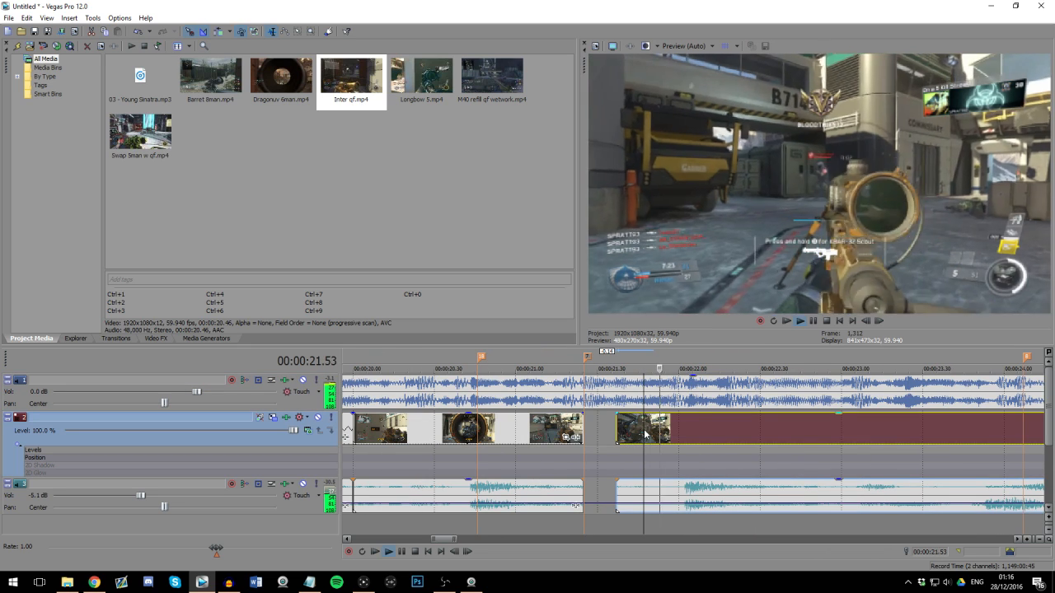
{"action": "key", "text": "Return"}
{"action": "left_click_drag", "start_coordinate": [618, 432], "coordinate": [584, 429]}
Step: Trim the clip edges on both sides of the marker 7 cut and close the gap with a short overlap
{"action": "left_click", "coordinate": [551, 427]}
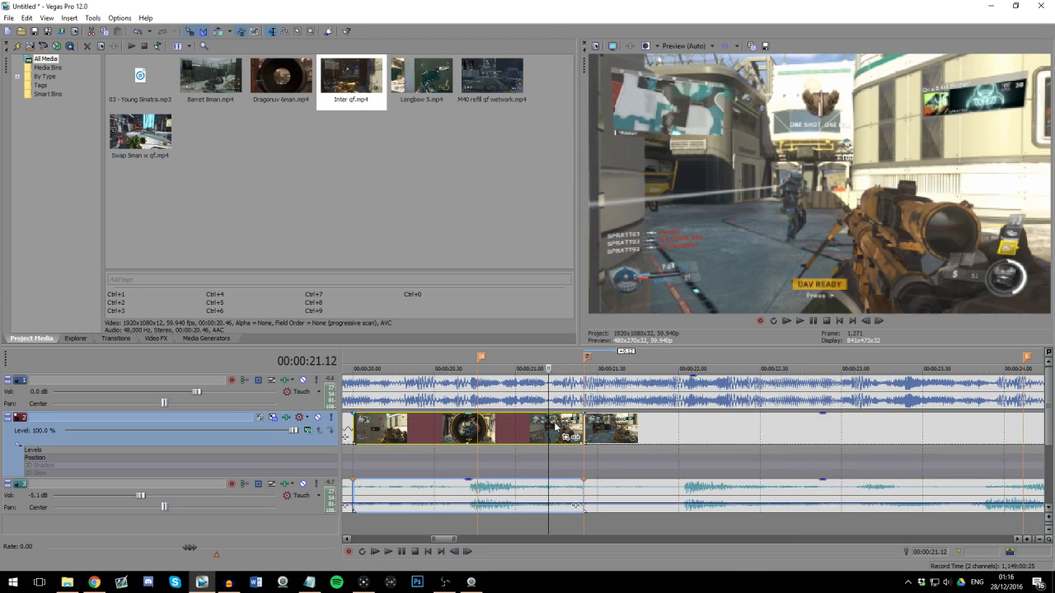
{"action": "scroll", "coordinate": [684, 439], "scroll_direction": "down", "scroll_amount": 1}
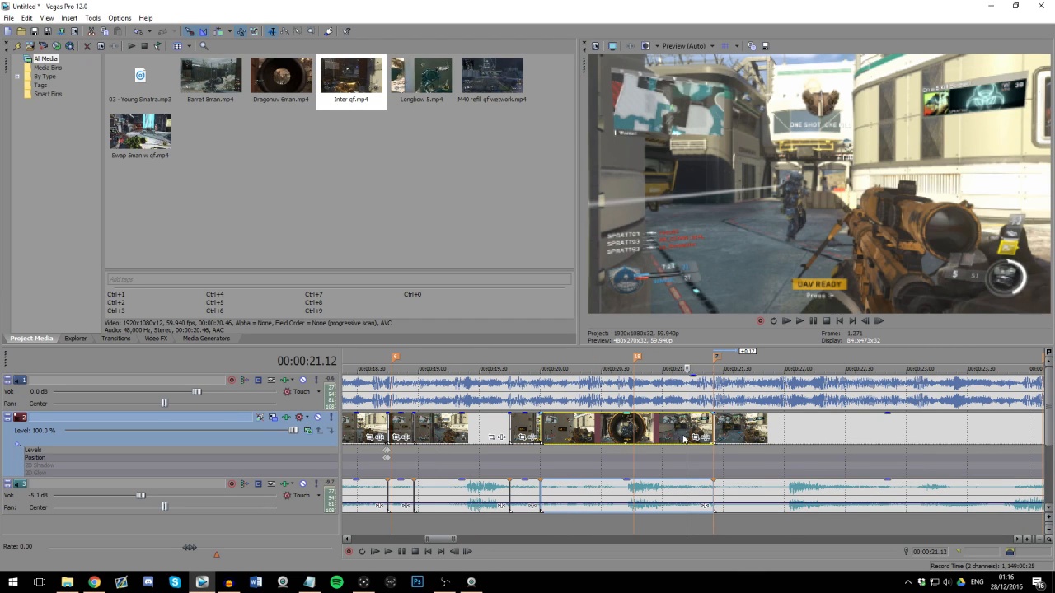
{"action": "left_click", "coordinate": [714, 388]}
{"action": "left_click_drag", "start_coordinate": [708, 424], "coordinate": [733, 423]}
{"action": "left_click_drag", "start_coordinate": [710, 425], "coordinate": [699, 425]}
Step: Play back the overlapped join between the last two Inter qf segments from before marker 18
{"action": "left_click", "coordinate": [618, 428]}
{"action": "key", "text": "space"}
{"action": "scroll", "coordinate": [722, 441], "scroll_direction": "up", "scroll_amount": 1}
{"action": "scroll", "coordinate": [725, 441], "scroll_direction": "down", "scroll_amount": 3}
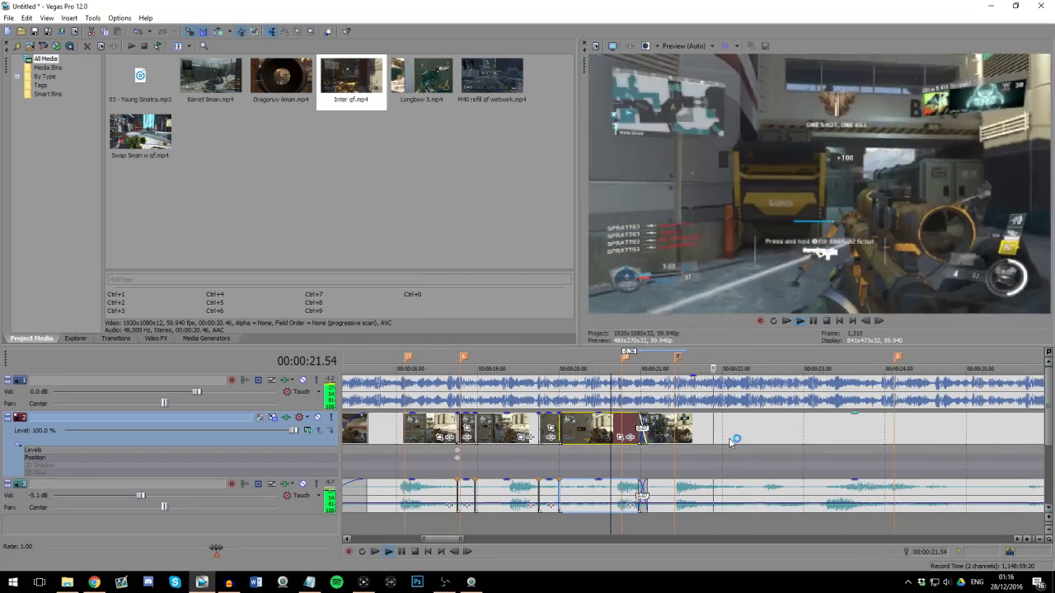
{"action": "left_click", "coordinate": [642, 429]}
{"action": "key", "text": "space"}
Step: Undo the overlapping clip move and extend the end of the preceding segment by 20 frames to marker 7
{"action": "scroll", "coordinate": [634, 430], "scroll_direction": "up", "scroll_amount": 4}
{"action": "key", "text": "ctrl+z"}
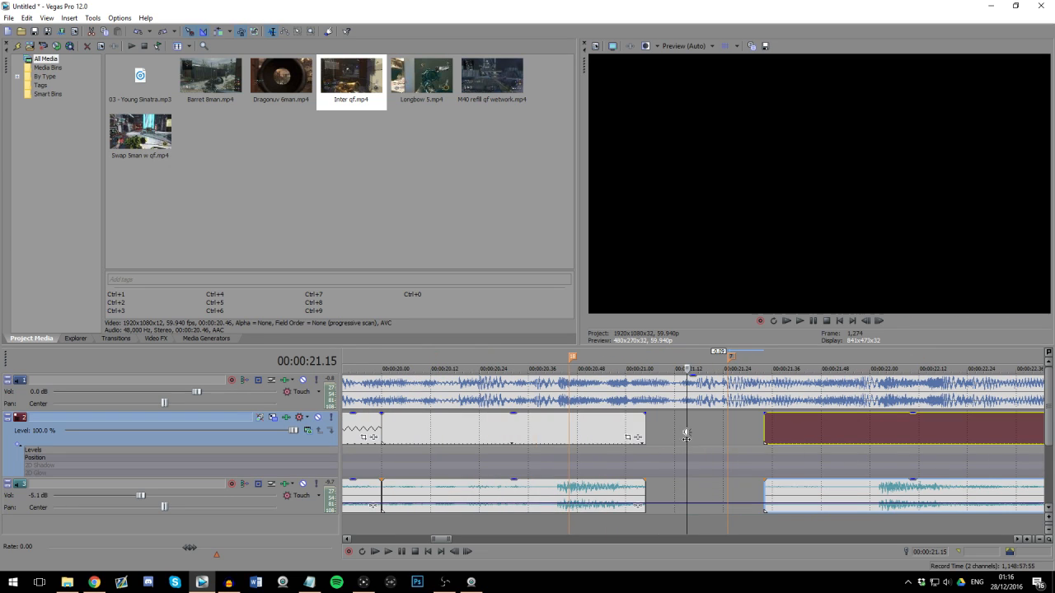
{"action": "left_click_drag", "start_coordinate": [643, 429], "coordinate": [726, 432]}
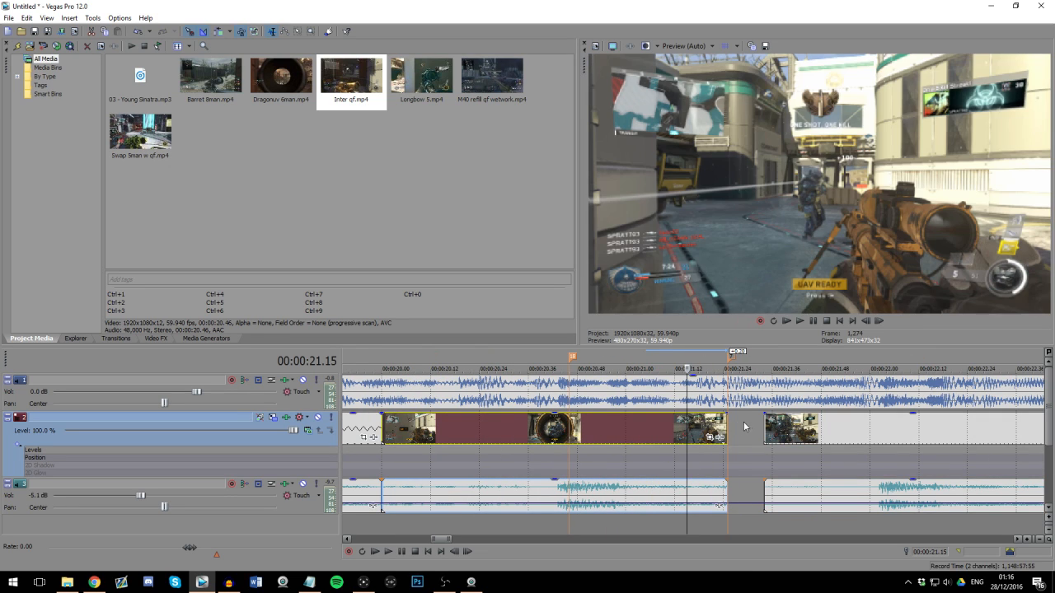
Step: Cut out a stretch of the Inter qf clip between markers 7 and 8, closing the gap near 23 seconds with a short overlap
{"action": "key", "text": "space"}
{"action": "scroll", "coordinate": [800, 428], "scroll_direction": "down", "scroll_amount": 3}
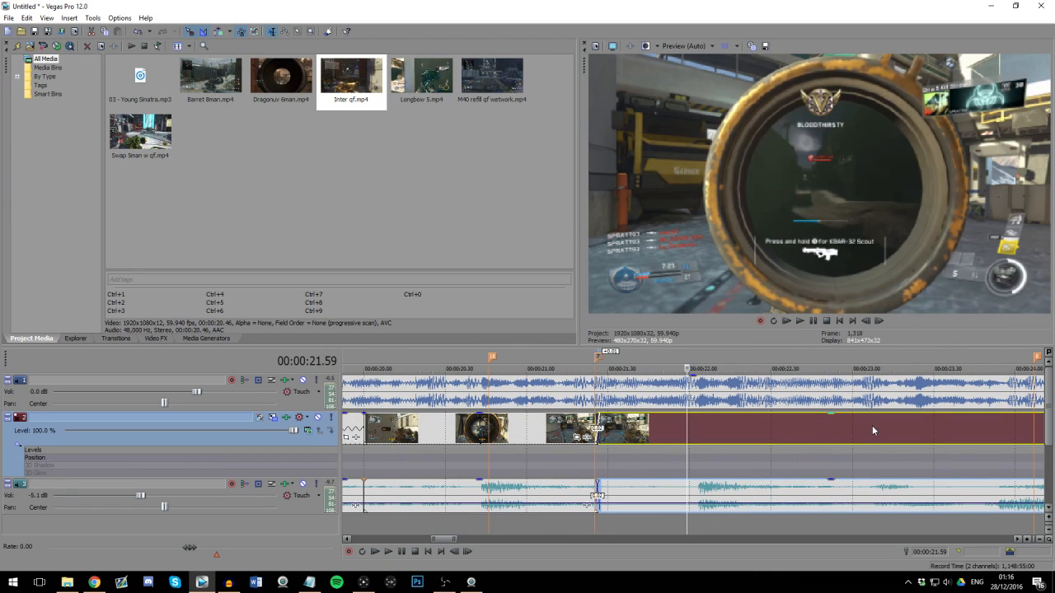
{"action": "left_click", "coordinate": [871, 430]}
{"action": "scroll", "coordinate": [869, 425], "scroll_direction": "down", "scroll_amount": 2}
{"action": "key", "text": "s"}
{"action": "left_click_drag", "start_coordinate": [688, 427], "coordinate": [931, 416]}
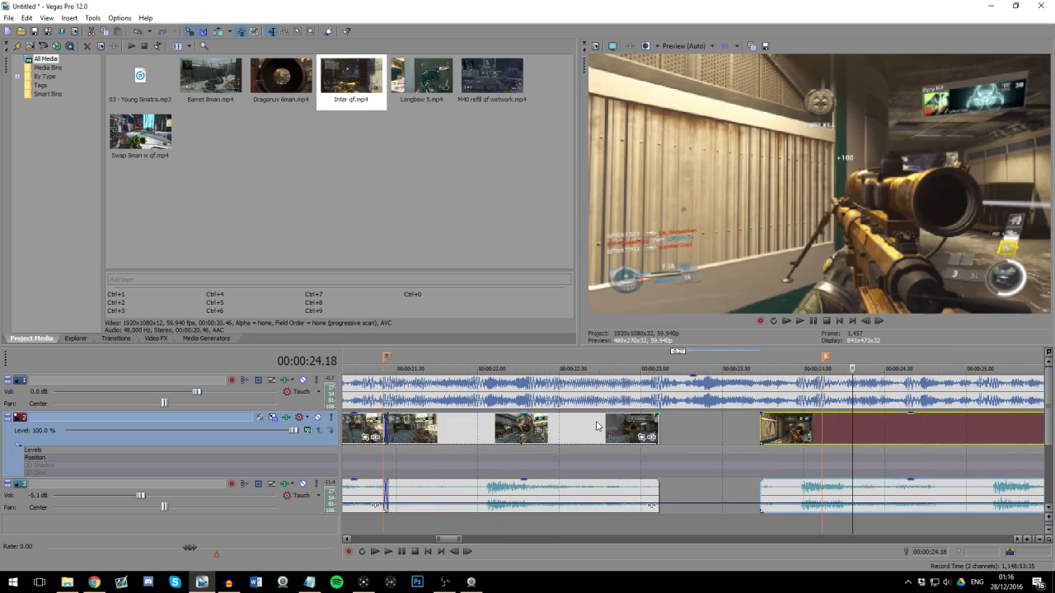
{"action": "left_click", "coordinate": [594, 426]}
{"action": "left_click_drag", "start_coordinate": [808, 428], "coordinate": [702, 434]}
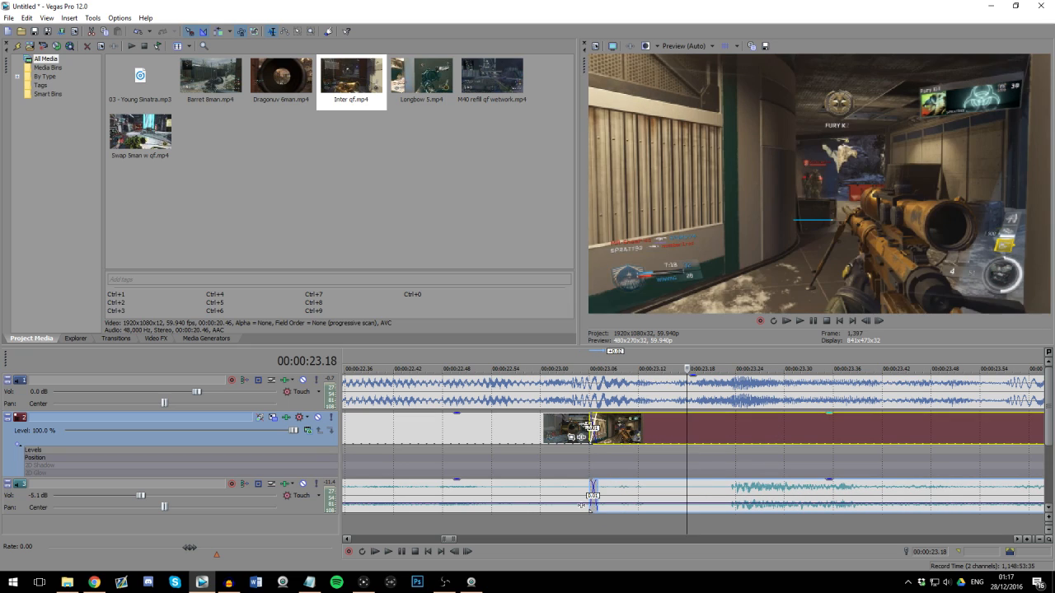
Step: Split the last Inter qf segment before marker 8, trim the new segment's start and shift it back against the preceding one
{"action": "scroll", "coordinate": [765, 433], "scroll_direction": "down", "scroll_amount": 4}
{"action": "left_click", "coordinate": [762, 427]}
{"action": "key", "text": "s"}
{"action": "left_click_drag", "start_coordinate": [764, 428], "coordinate": [799, 432]}
{"action": "left_click", "coordinate": [786, 434]}
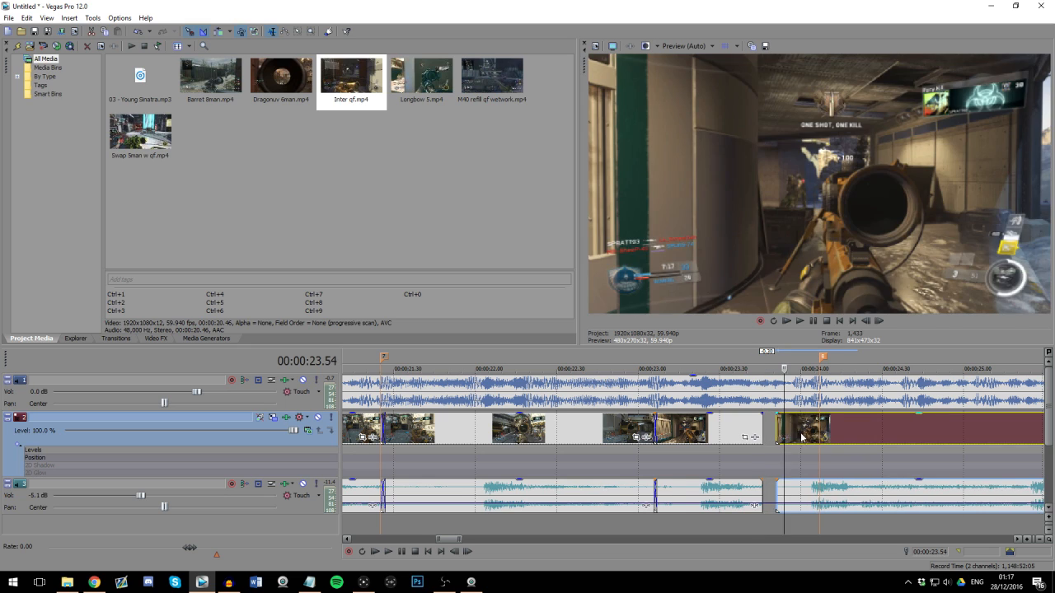
{"action": "scroll", "coordinate": [787, 434], "scroll_direction": "up", "scroll_amount": 3}
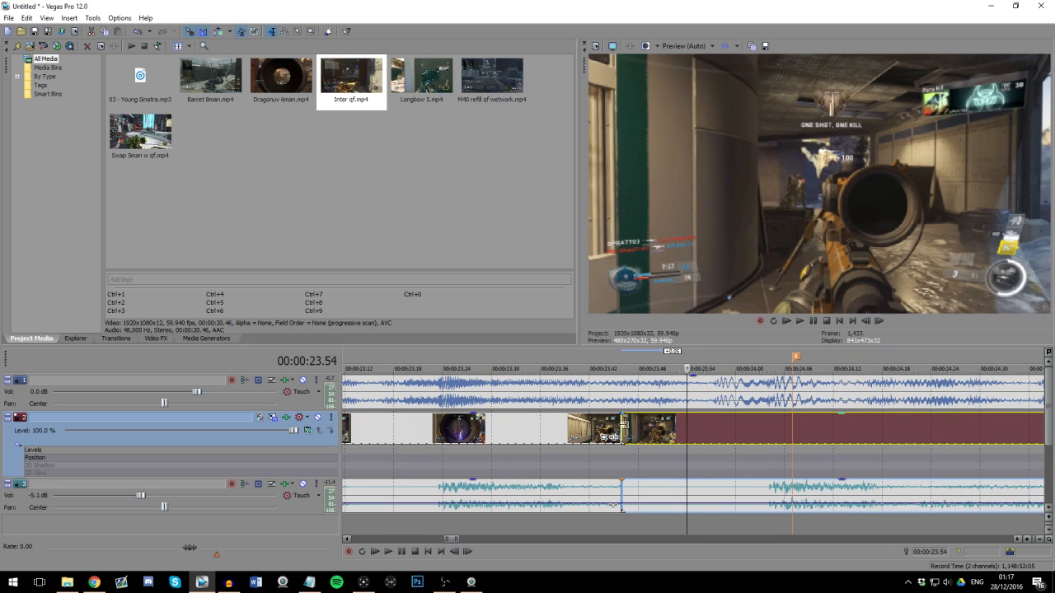
Step: Play back the newly cut Inter qf segments from just before marker 18 to past marker 8
{"action": "scroll", "coordinate": [659, 436], "scroll_direction": "down", "scroll_amount": 4}
{"action": "left_click", "coordinate": [491, 470]}
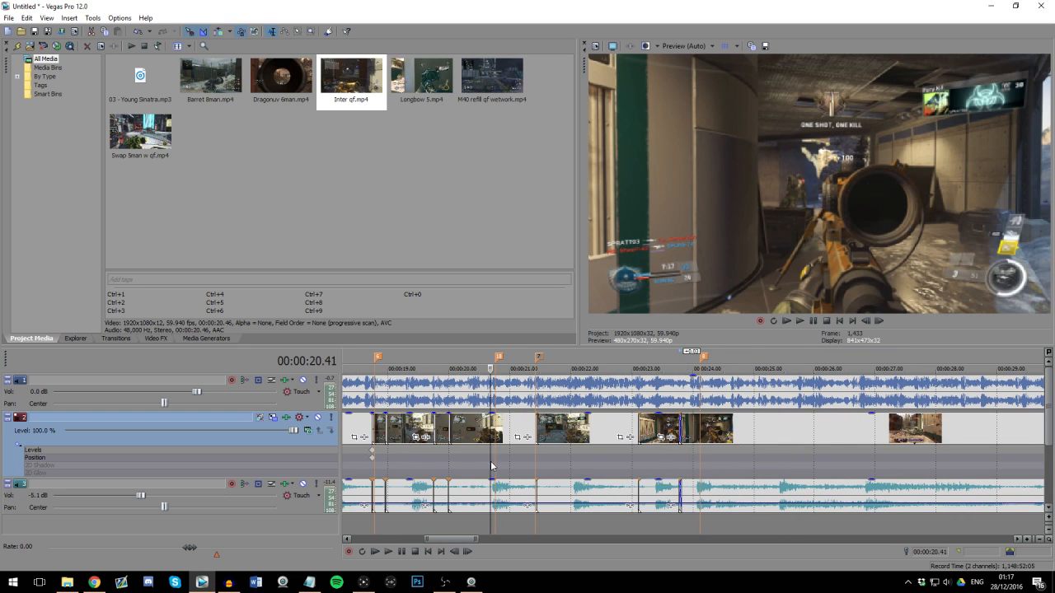
{"action": "key", "text": "space"}
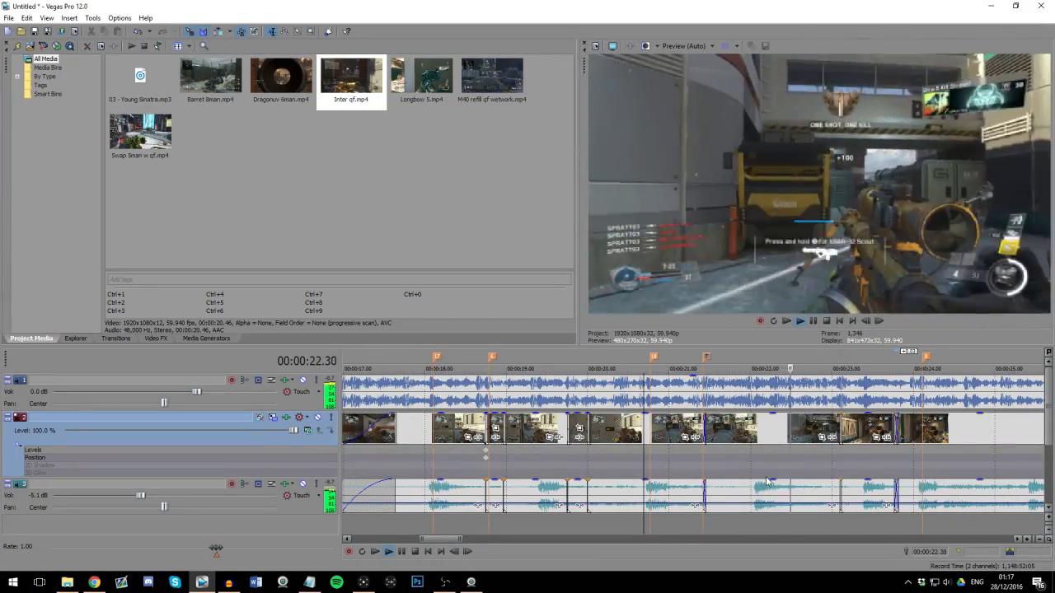
{"action": "scroll", "coordinate": [742, 469], "scroll_direction": "up", "scroll_amount": 2}
{"action": "scroll", "coordinate": [848, 470], "scroll_direction": "down", "scroll_amount": 3}
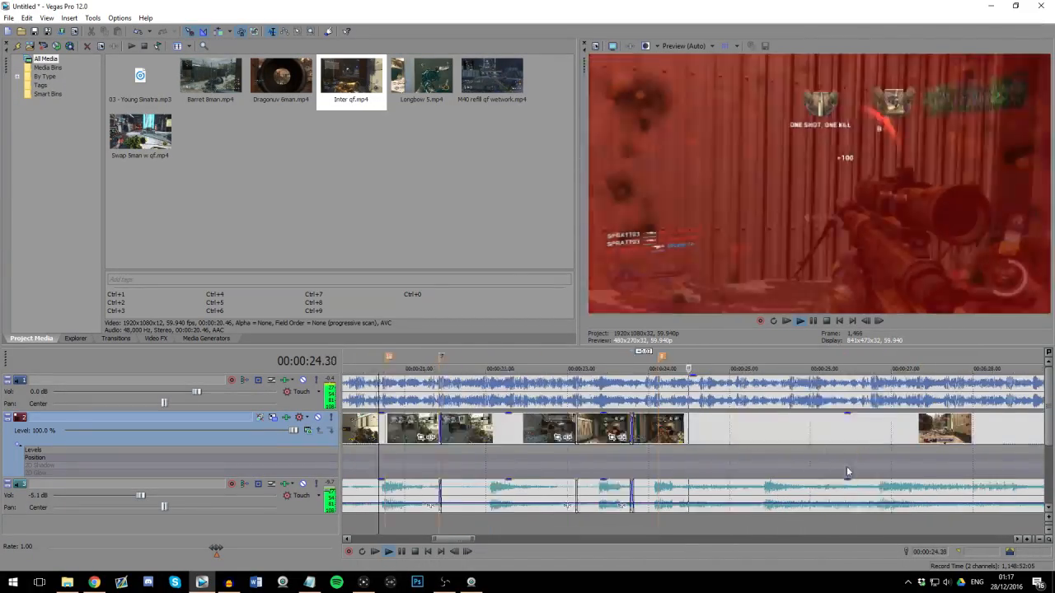
{"action": "key", "text": "Return"}
Step: Split the Inter qf clip shortly after the kill that follows marker 8 and delete the remaining footage
{"action": "left_click", "coordinate": [707, 431]}
{"action": "scroll", "coordinate": [671, 427], "scroll_direction": "up", "scroll_amount": 4}
{"action": "key", "text": "Left"}
{"action": "key", "text": "Left"}
{"action": "key", "text": "Left"}
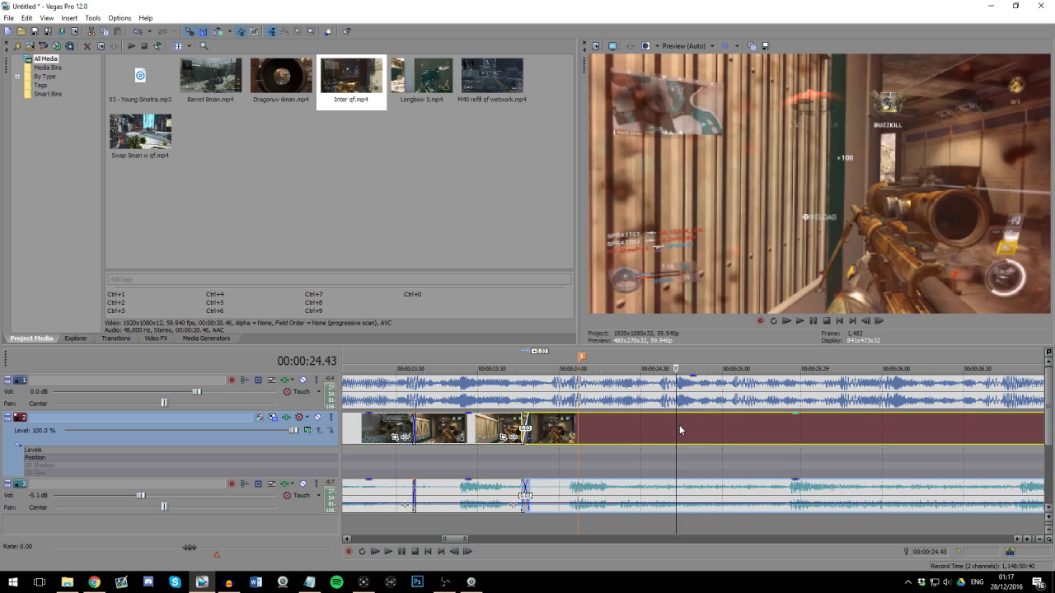
{"action": "key", "text": "s"}
{"action": "left_click", "coordinate": [806, 431]}
{"action": "left_click", "coordinate": [836, 426]}
{"action": "left_click", "coordinate": [862, 419]}
{"action": "scroll", "coordinate": [725, 455], "scroll_direction": "down", "scroll_amount": 3}
{"action": "key", "text": "Delete"}
Step: Add the Barret 8man.mp4 clip to the video track near the end of the last Inter qf segment
{"action": "left_click", "coordinate": [582, 467]}
{"action": "scroll", "coordinate": [584, 465], "scroll_direction": "down", "scroll_amount": 2}
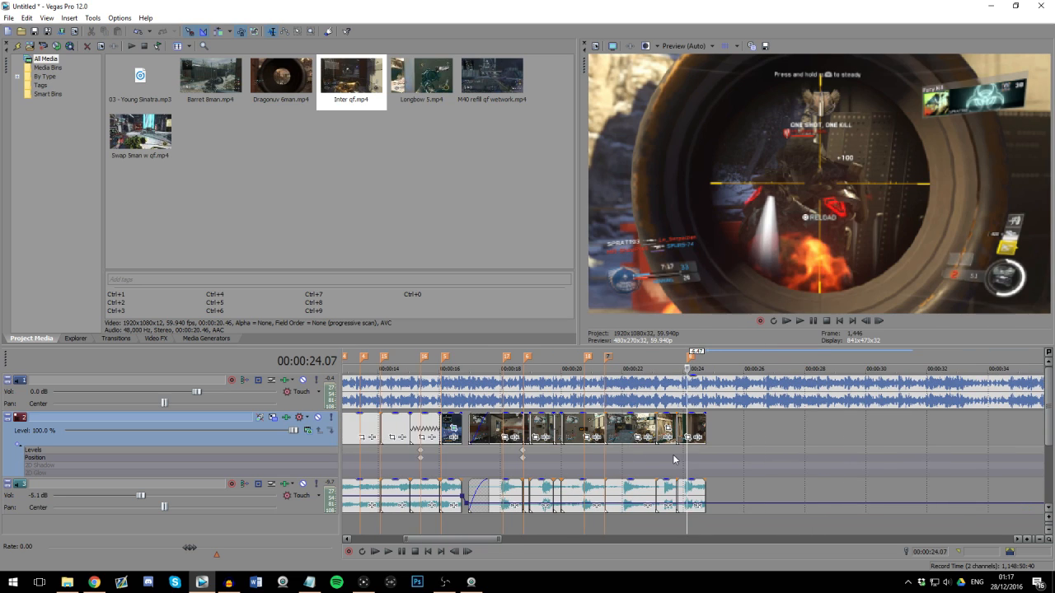
{"action": "left_click", "coordinate": [699, 459]}
{"action": "scroll", "coordinate": [701, 459], "scroll_direction": "up", "scroll_amount": 2}
{"action": "scroll", "coordinate": [715, 441], "scroll_direction": "up", "scroll_amount": 2}
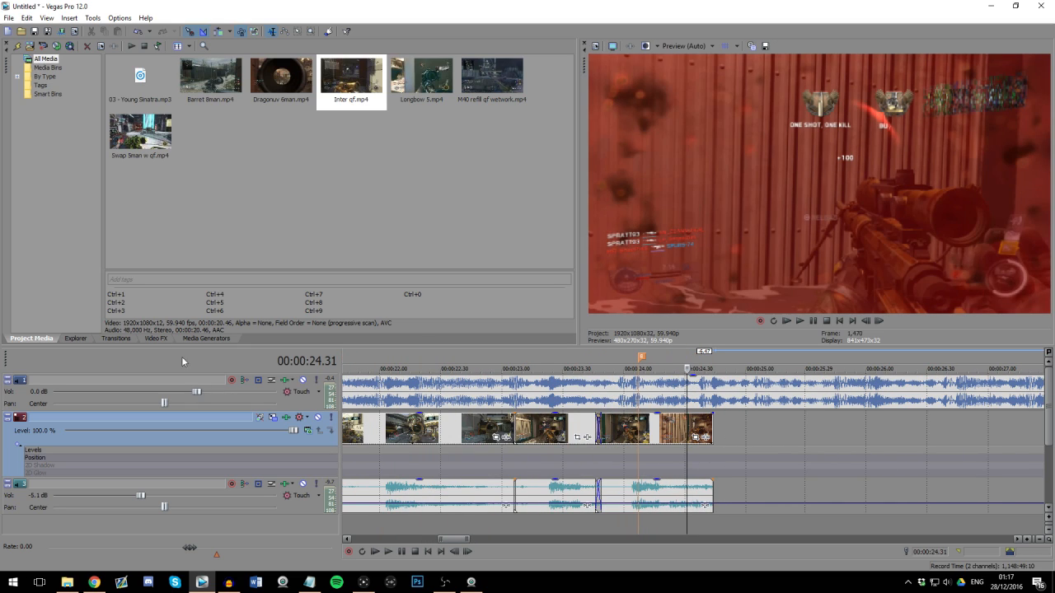
{"action": "left_click_drag", "start_coordinate": [211, 79], "coordinate": [686, 429]}
{"action": "left_click", "coordinate": [727, 458]}
Step: Trim the start of the Barret 8man clip and crossfade it with the Inter qf segment over about 10 frames
{"action": "scroll", "coordinate": [727, 458], "scroll_direction": "up", "scroll_amount": 1}
{"action": "left_click", "coordinate": [578, 459]}
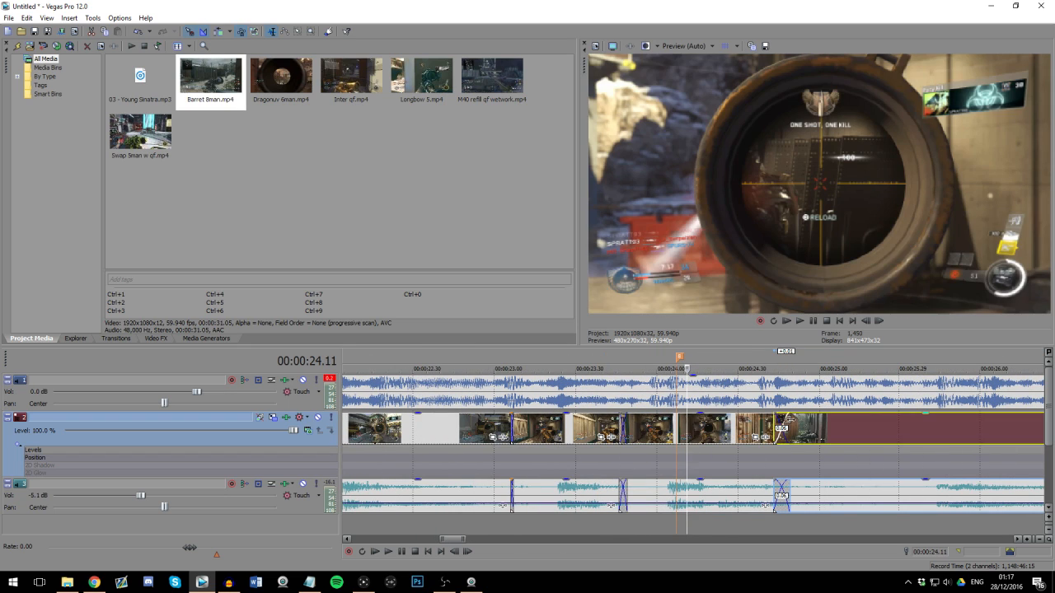
{"action": "left_click_drag", "start_coordinate": [791, 420], "coordinate": [771, 420]}
{"action": "left_click", "coordinate": [771, 422]}
{"action": "scroll", "coordinate": [718, 427], "scroll_direction": "up", "scroll_amount": 2}
{"action": "left_click_drag", "start_coordinate": [687, 423], "coordinate": [682, 423]}
{"action": "left_click", "coordinate": [665, 427]}
Step: Try the NewBlue MB Roll transition with the Push Left preset on the Inter qf to Barret 8man crossfade
{"action": "left_click", "coordinate": [118, 339]}
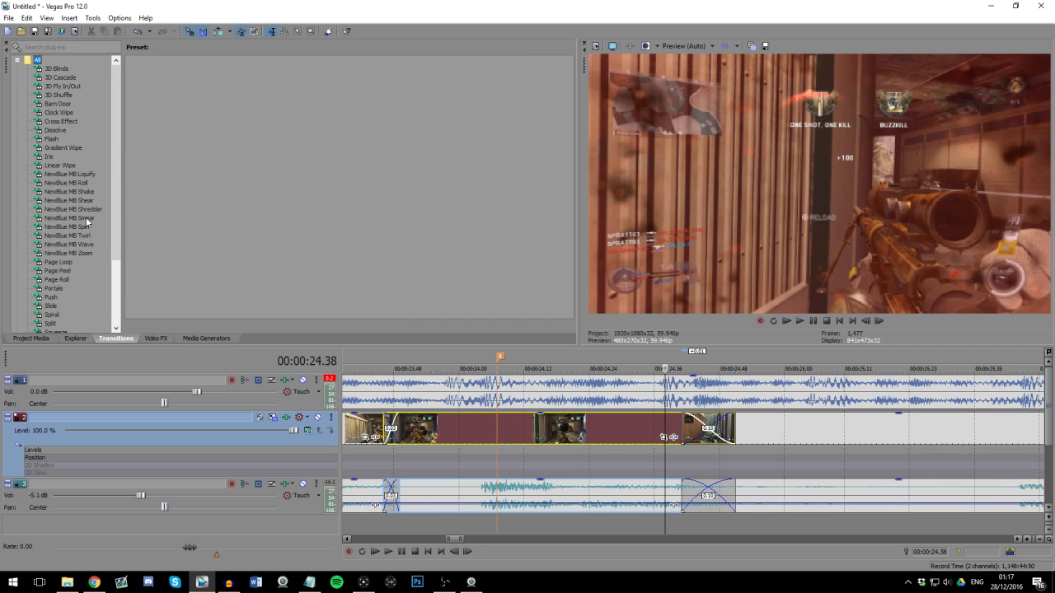
{"action": "left_click", "coordinate": [81, 184]}
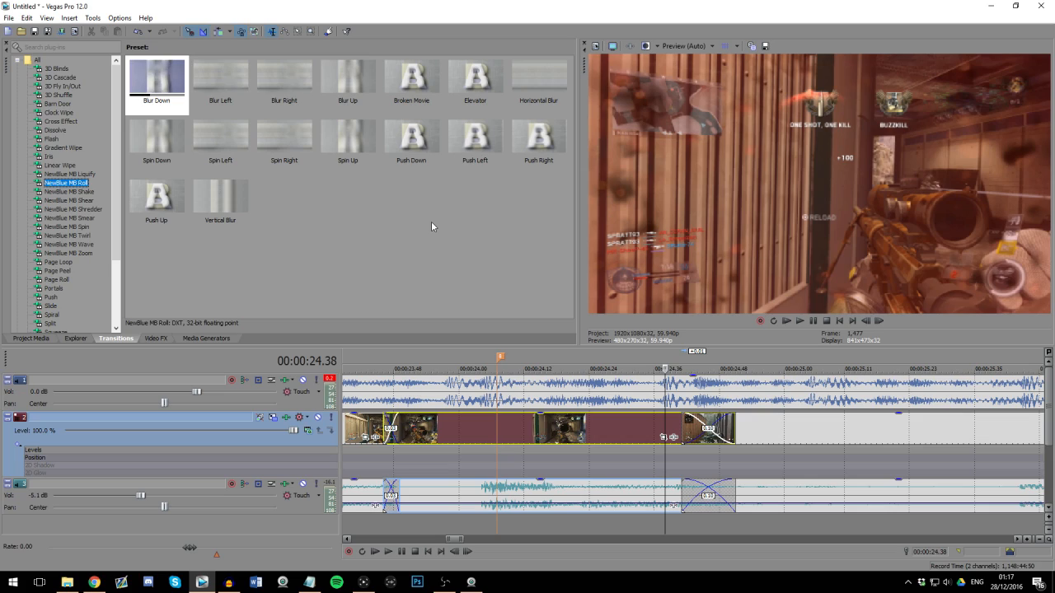
{"action": "left_click", "coordinate": [494, 202]}
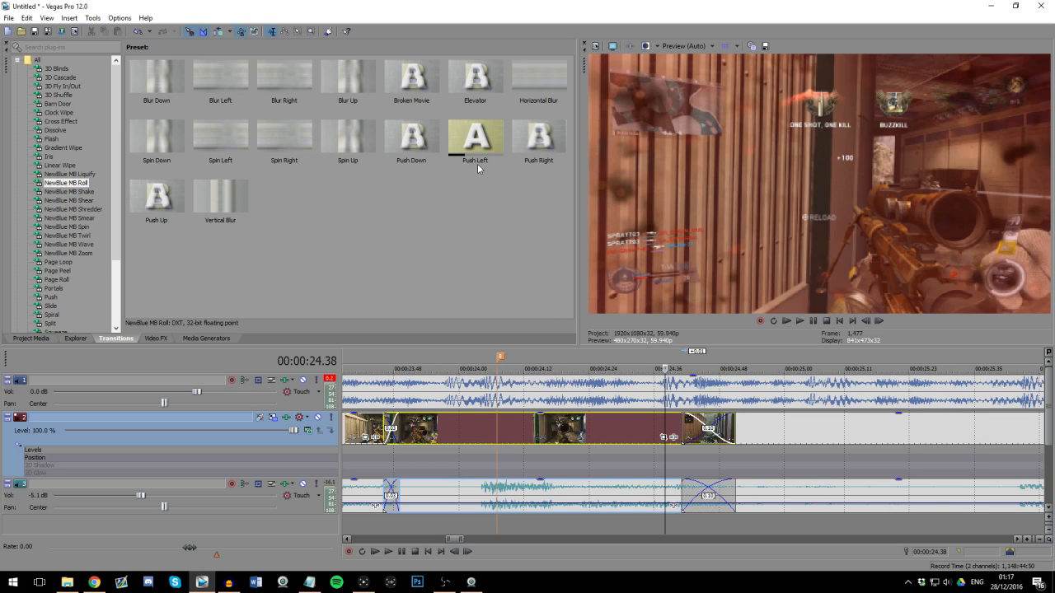
{"action": "left_click_drag", "start_coordinate": [476, 150], "coordinate": [709, 430]}
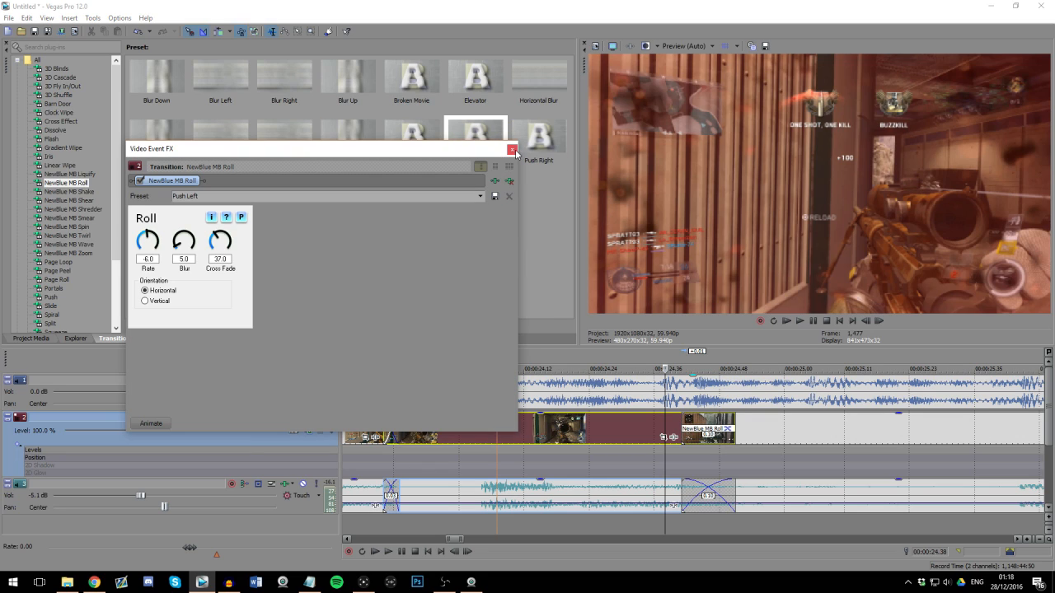
{"action": "left_click", "coordinate": [678, 391]}
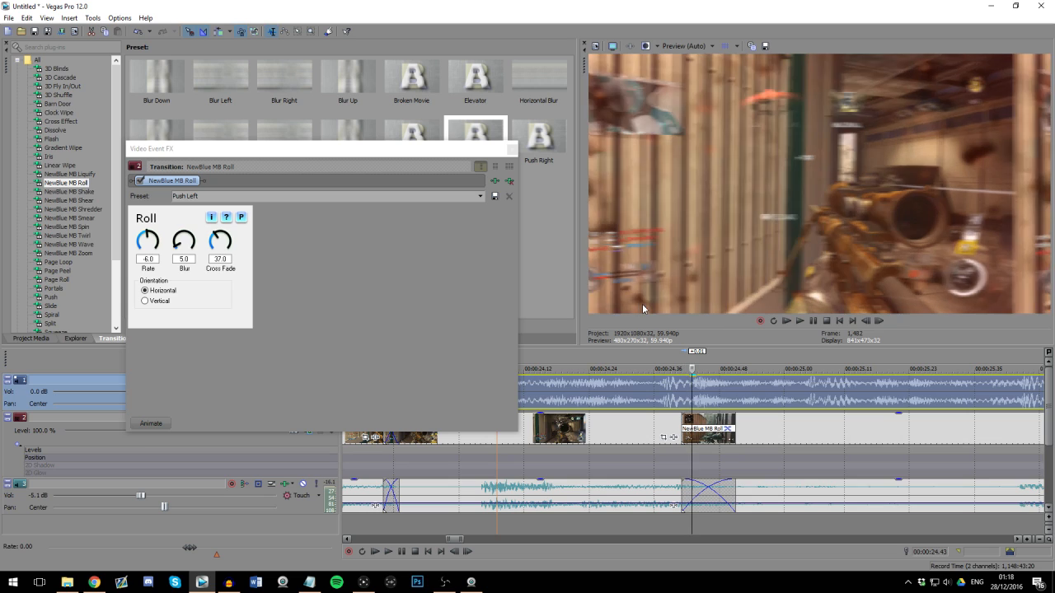
{"action": "key", "text": "Right"}
{"action": "key", "text": "Right"}
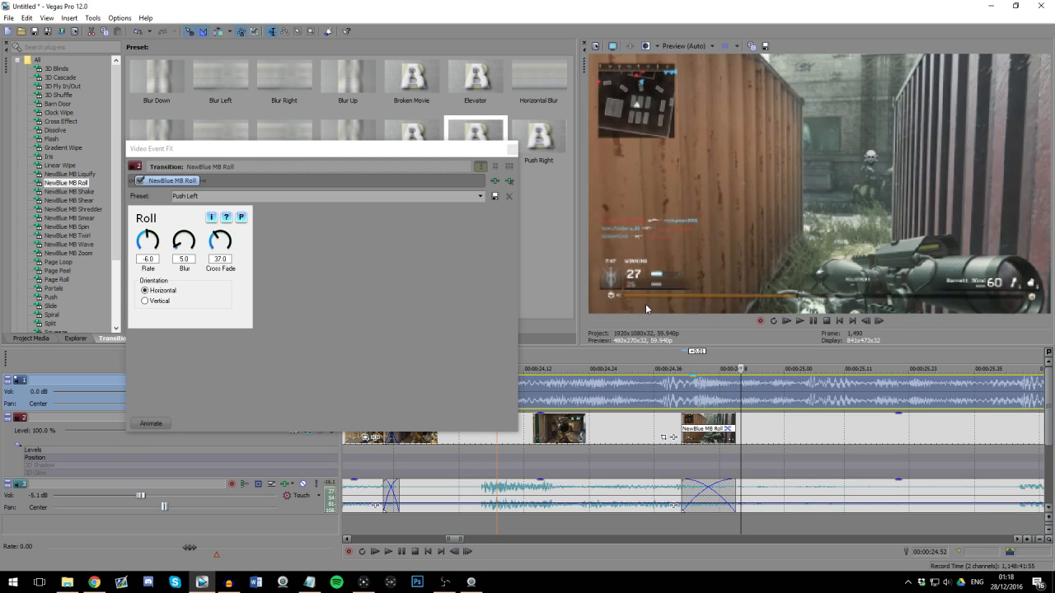
{"action": "left_click", "coordinate": [512, 149]}
Step: Play back the sequence from before marker 8 through the roll transition into the Barret 8man clip
{"action": "scroll", "coordinate": [603, 397], "scroll_direction": "down", "scroll_amount": 1}
{"action": "left_click", "coordinate": [488, 386]}
{"action": "scroll", "coordinate": [665, 387], "scroll_direction": "down", "scroll_amount": 4}
{"action": "left_click", "coordinate": [650, 394]}
{"action": "scroll", "coordinate": [733, 402], "scroll_direction": "up", "scroll_amount": 3}
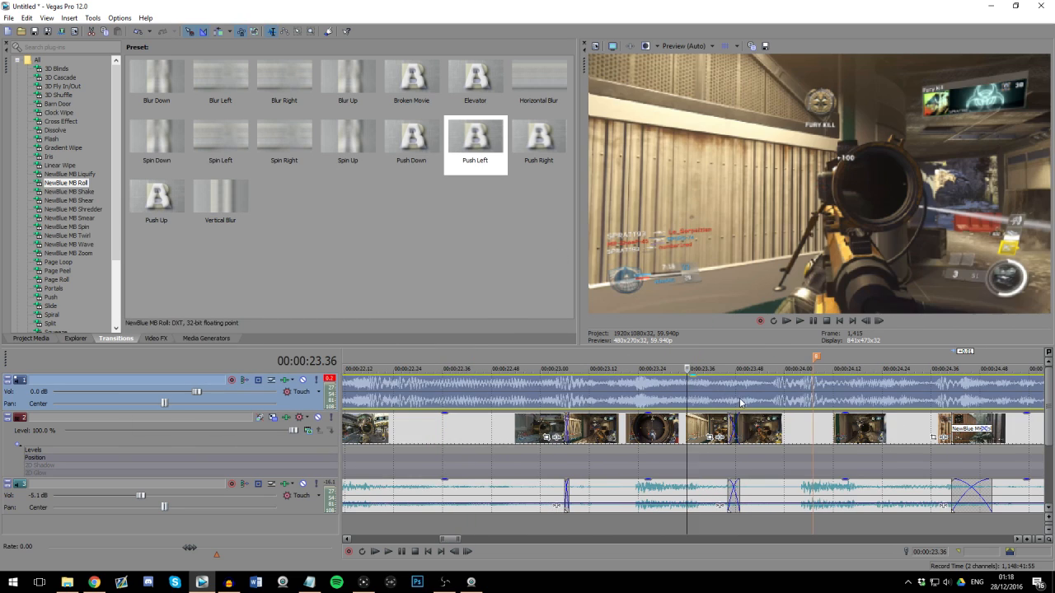
{"action": "key", "text": "space"}
{"action": "scroll", "coordinate": [728, 401], "scroll_direction": "down", "scroll_amount": 2}
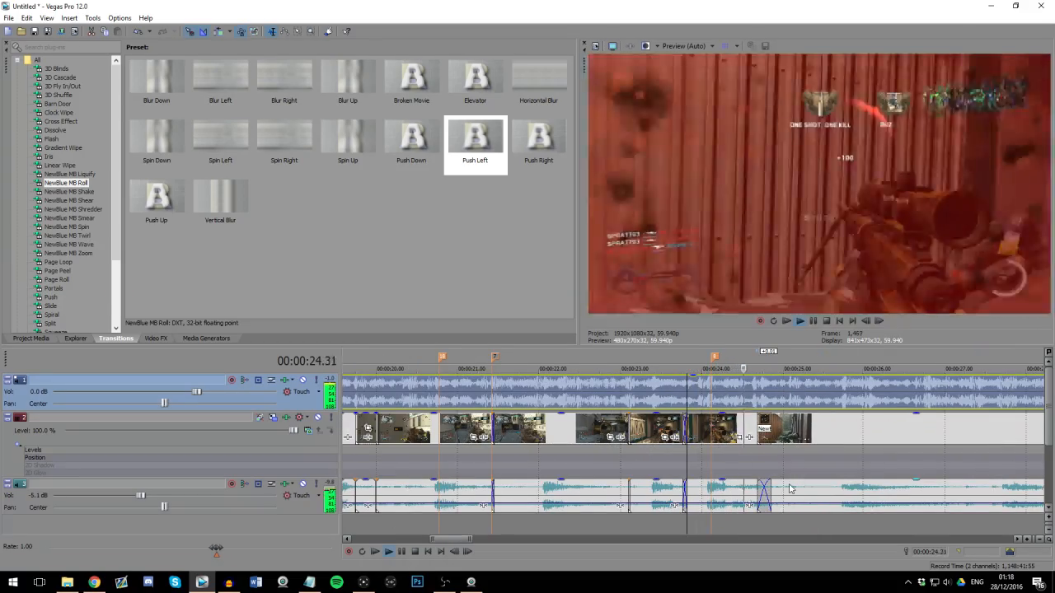
{"action": "scroll", "coordinate": [788, 489], "scroll_direction": "down", "scroll_amount": 2}
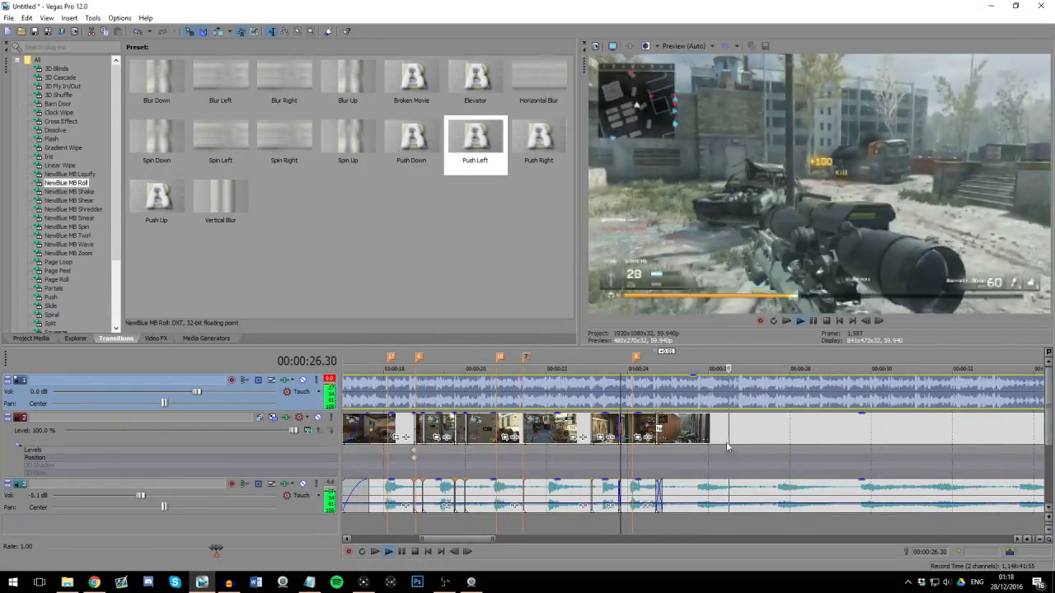
{"action": "key", "text": "space"}
Step: Step through the roll transition's frames and remove NewBlue MB Roll from the crossfade
{"action": "left_click", "coordinate": [674, 397]}
{"action": "scroll", "coordinate": [725, 397], "scroll_direction": "up", "scroll_amount": 5}
{"action": "left_click", "coordinate": [747, 396]}
{"action": "left_click", "coordinate": [686, 398]}
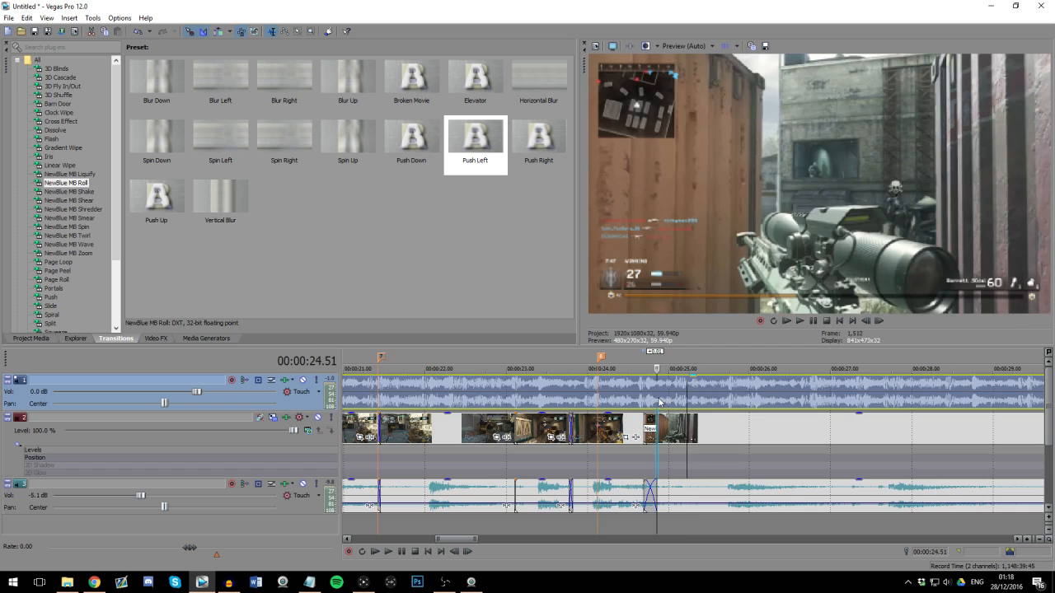
{"action": "left_click", "coordinate": [653, 399]}
{"action": "scroll", "coordinate": [675, 395], "scroll_direction": "up", "scroll_amount": 3}
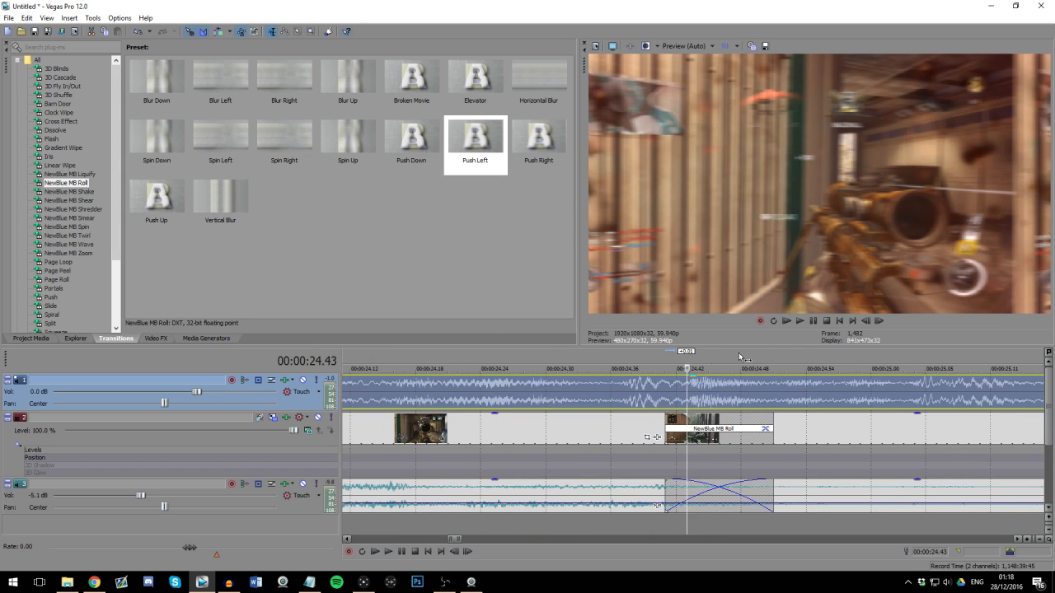
{"action": "left_click", "coordinate": [697, 405]}
{"action": "scroll", "coordinate": [696, 405], "scroll_direction": "down", "scroll_amount": 3}
{"action": "left_click", "coordinate": [696, 405]}
{"action": "scroll", "coordinate": [708, 418], "scroll_direction": "up", "scroll_amount": 3}
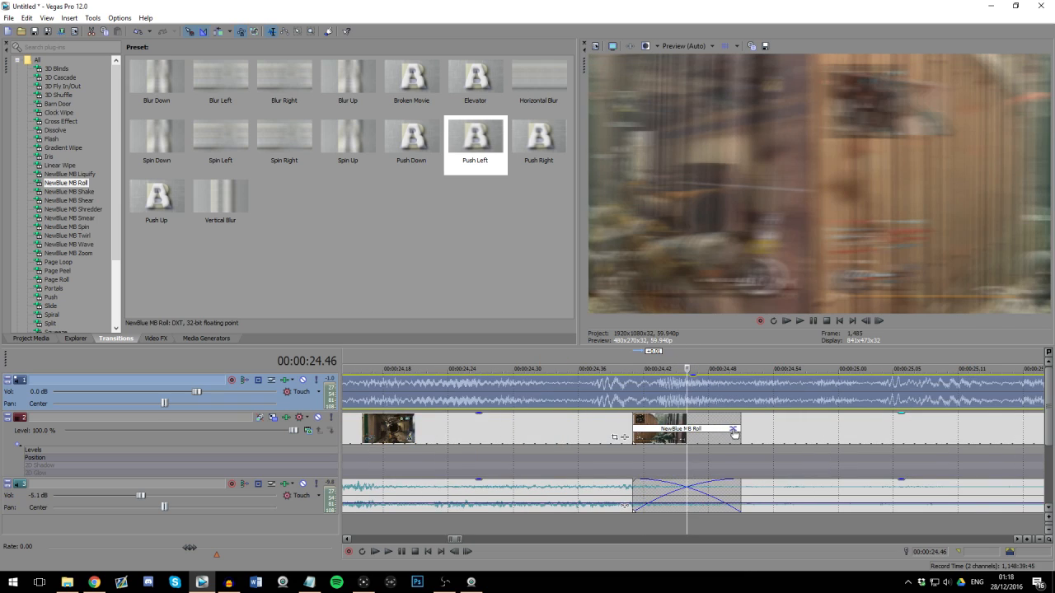
{"action": "left_click", "coordinate": [732, 429]}
{"action": "left_click", "coordinate": [510, 181]}
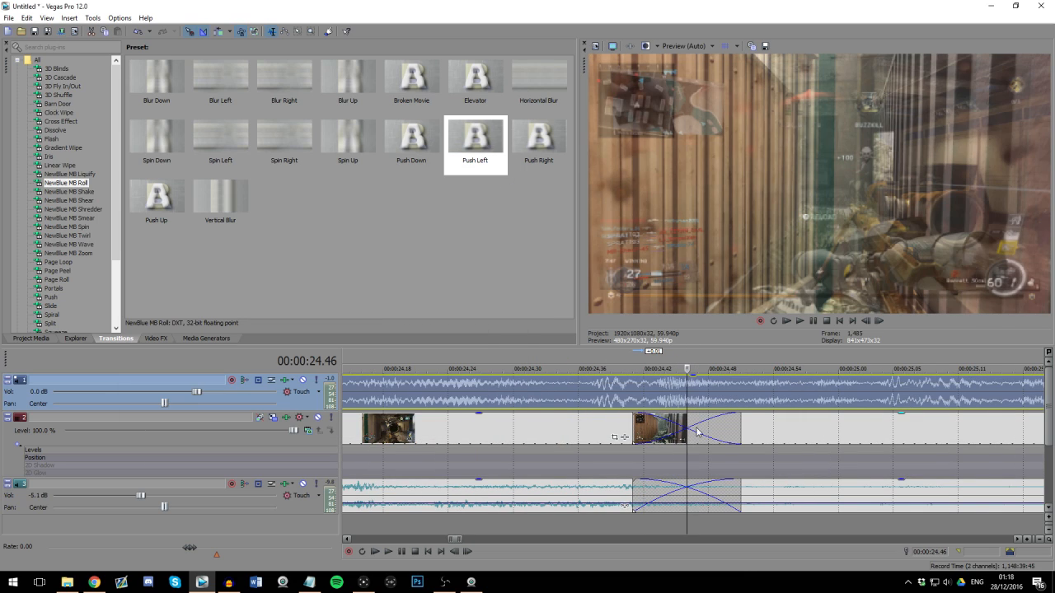
Step: Readjust the start of the Barret 8man clip so it overlaps the end of the Inter qf segment after marker 8
{"action": "scroll", "coordinate": [736, 440], "scroll_direction": "down", "scroll_amount": 2}
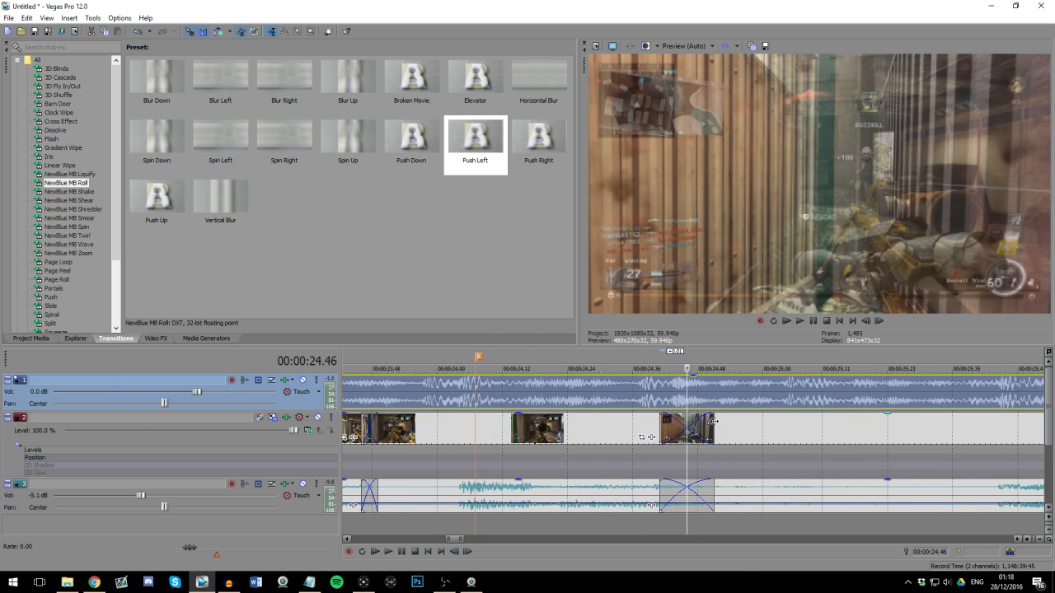
{"action": "scroll", "coordinate": [712, 421], "scroll_direction": "down", "scroll_amount": 6}
{"action": "left_click", "coordinate": [419, 393]}
{"action": "scroll", "coordinate": [507, 389], "scroll_direction": "down", "scroll_amount": 3}
{"action": "left_click", "coordinate": [721, 429]}
{"action": "scroll", "coordinate": [723, 426], "scroll_direction": "up", "scroll_amount": 6}
{"action": "left_click_drag", "start_coordinate": [726, 428], "coordinate": [680, 426]}
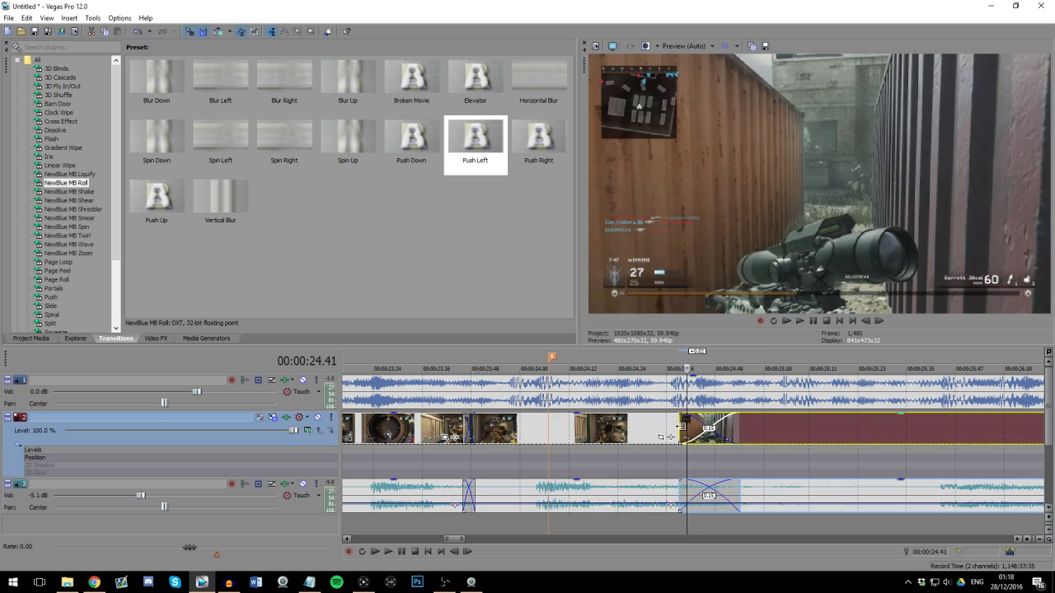
{"action": "left_click", "coordinate": [703, 424]}
{"action": "scroll", "coordinate": [685, 421], "scroll_direction": "up", "scroll_amount": 1}
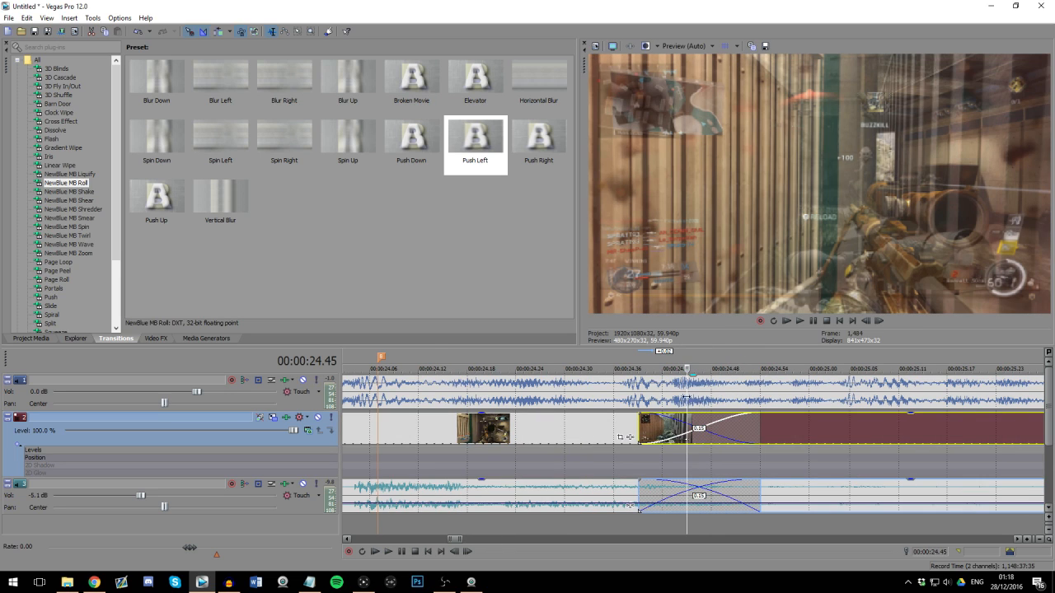
Step: Add a marker at 00:00:24.45 inside the crossfade and shorten the crossfade to about 14 frames
{"action": "left_click", "coordinate": [640, 389]}
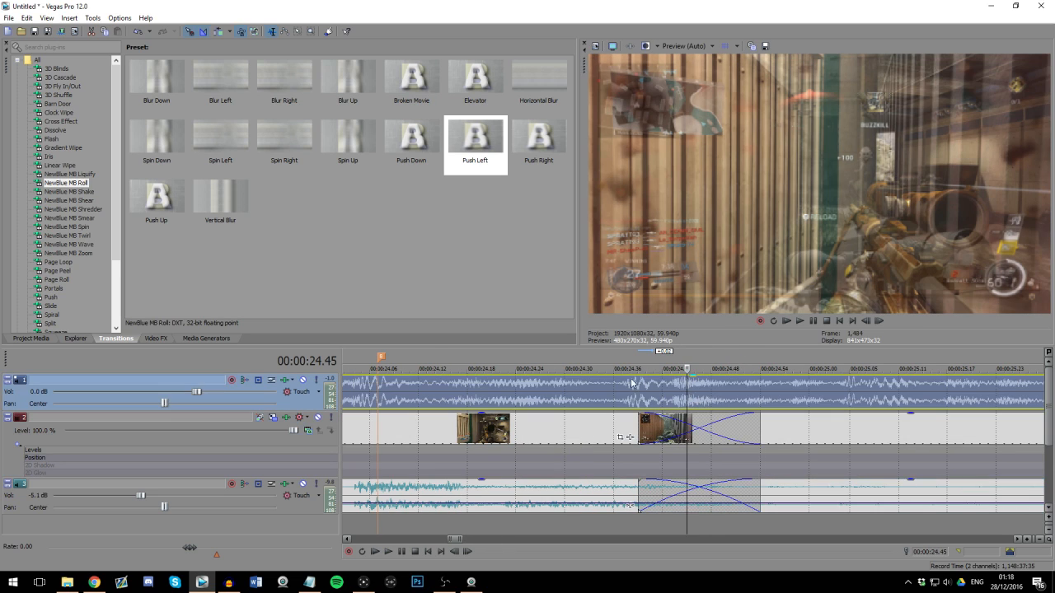
{"action": "key", "text": "m"}
{"action": "left_click", "coordinate": [684, 396]}
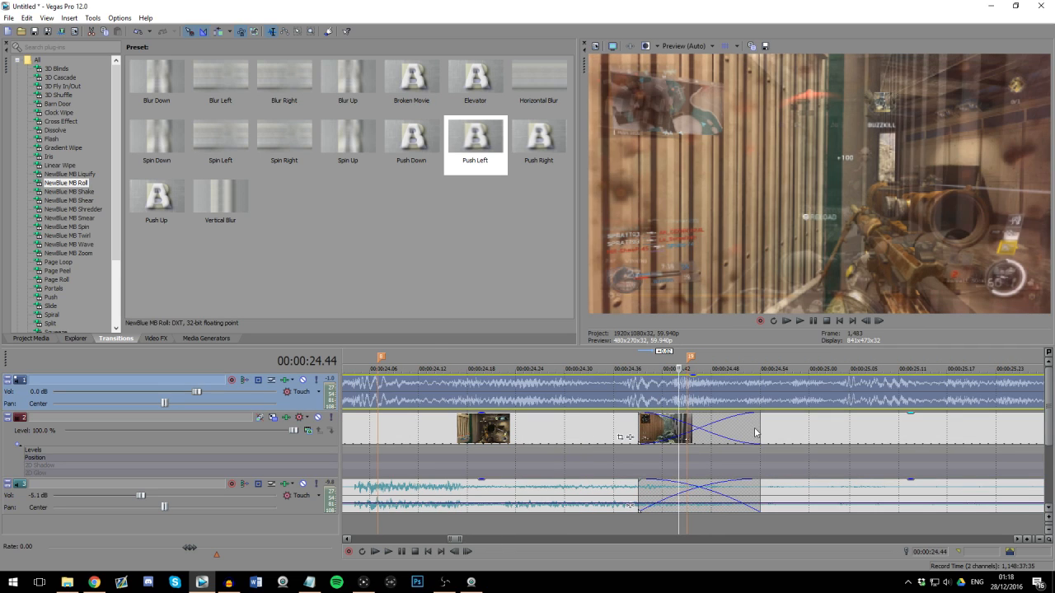
{"action": "left_click_drag", "start_coordinate": [760, 426], "coordinate": [752, 426]}
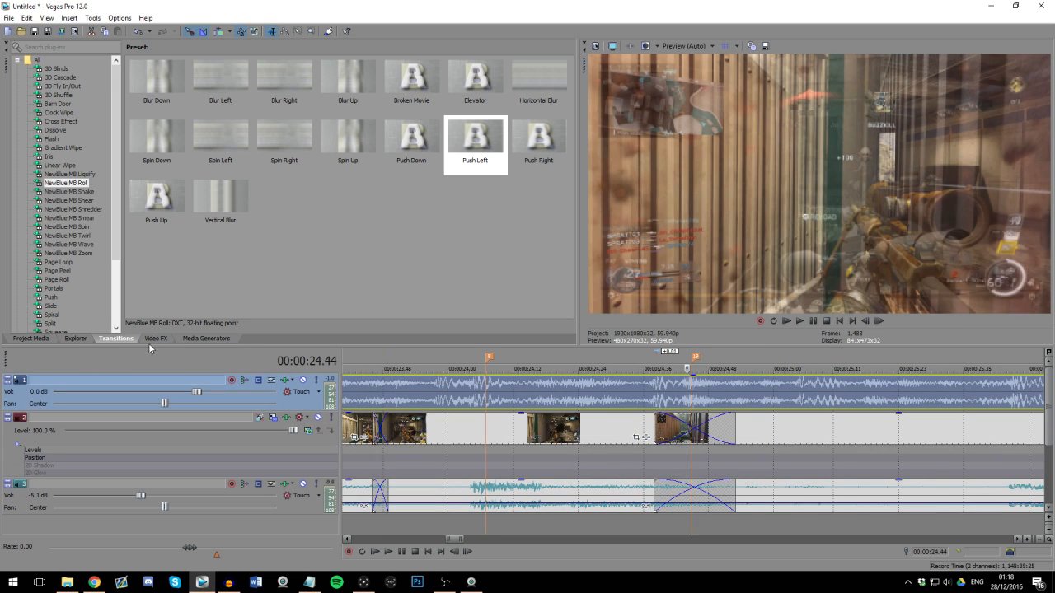
Step: Apply the default Gaussian Blur effect to video track 2 and set its horizontal and vertical ranges to 0
{"action": "left_click", "coordinate": [154, 339]}
{"action": "scroll", "coordinate": [71, 235], "scroll_direction": "up", "scroll_amount": 2}
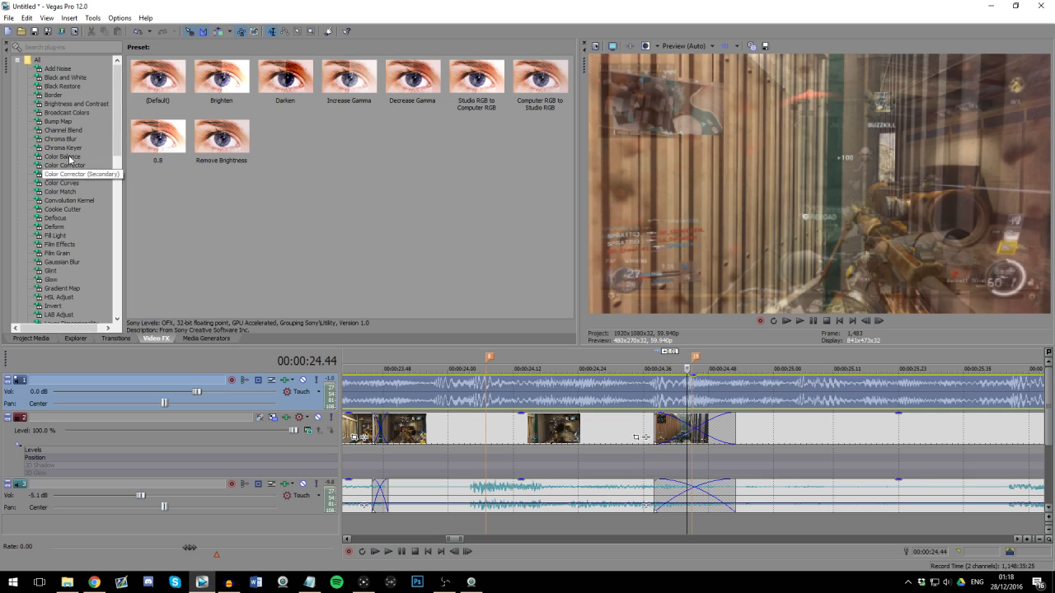
{"action": "scroll", "coordinate": [72, 156], "scroll_direction": "down", "scroll_amount": 1}
{"action": "left_click", "coordinate": [62, 236]}
{"action": "left_click_drag", "start_coordinate": [157, 76], "coordinate": [313, 404]}
{"action": "left_click_drag", "start_coordinate": [313, 441], "coordinate": [315, 442]}
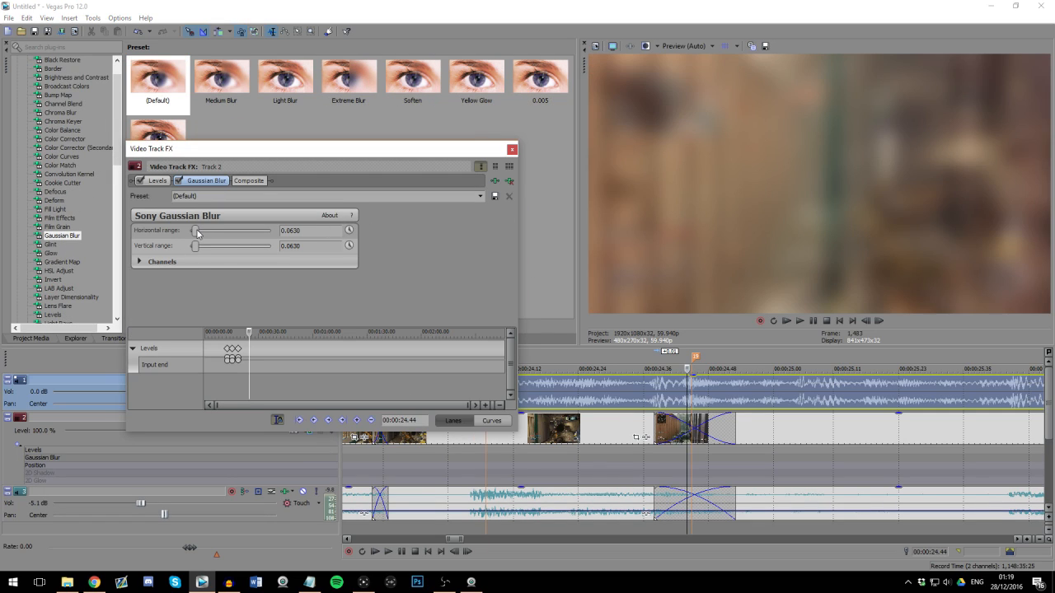
{"action": "left_click_drag", "start_coordinate": [198, 234], "coordinate": [184, 246]}
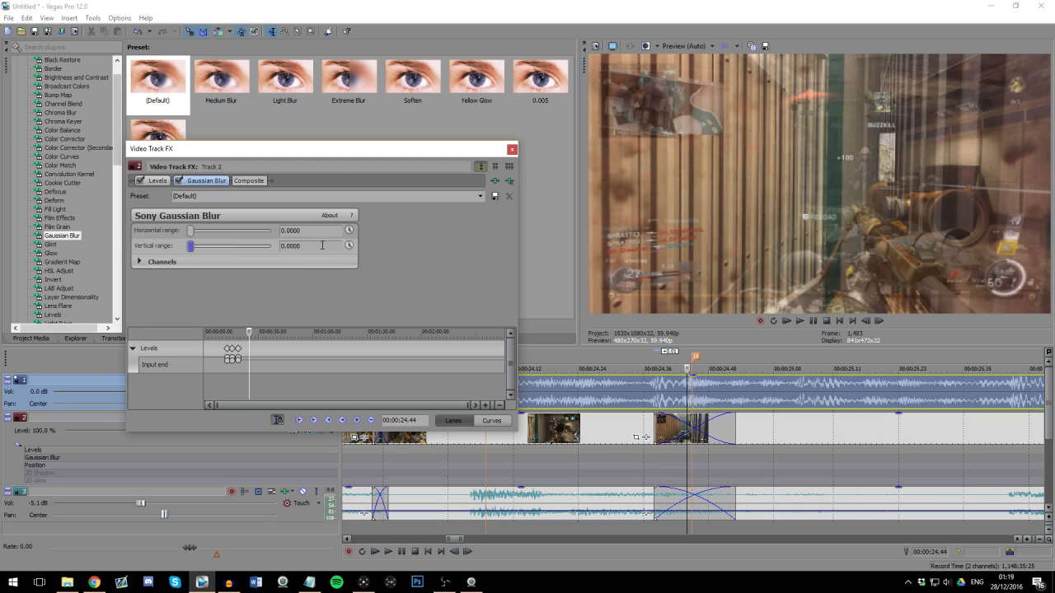
Step: Enable keyframe animation for both Gaussian Blur ranges and add a zero-blur keyframe at 00:00:24.33, just before the crossfade
{"action": "left_click", "coordinate": [348, 231]}
{"action": "left_click", "coordinate": [348, 246]}
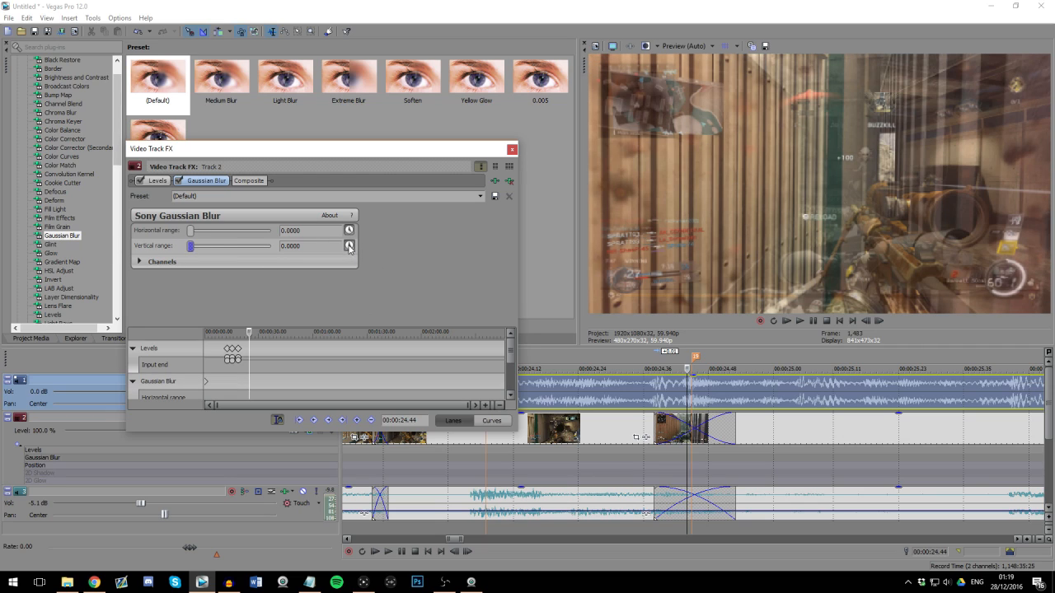
{"action": "left_click_drag", "start_coordinate": [513, 362], "coordinate": [513, 389]}
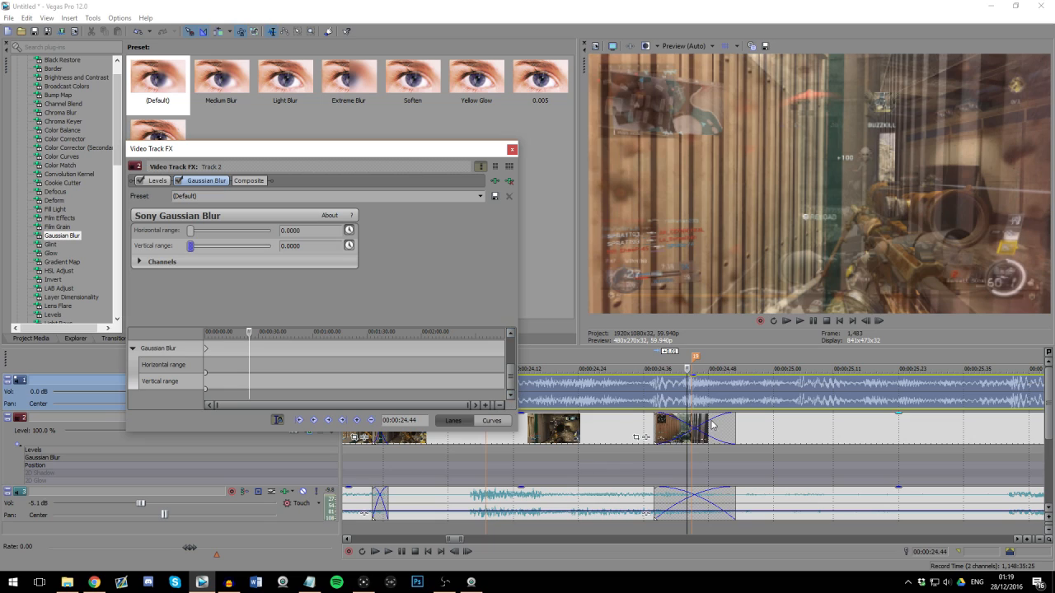
{"action": "left_click", "coordinate": [629, 428]}
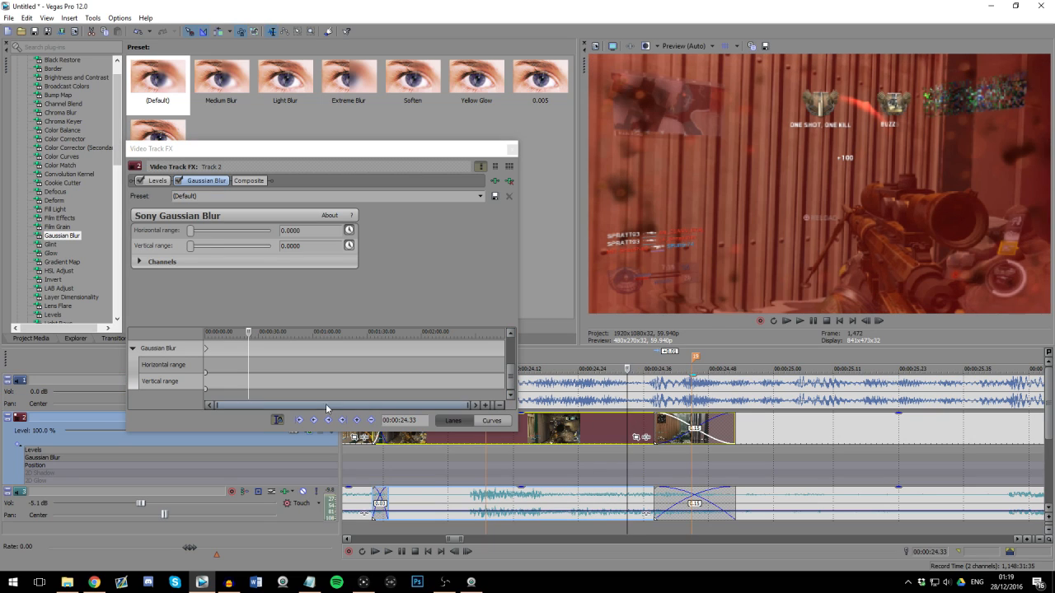
{"action": "left_click", "coordinate": [356, 420]}
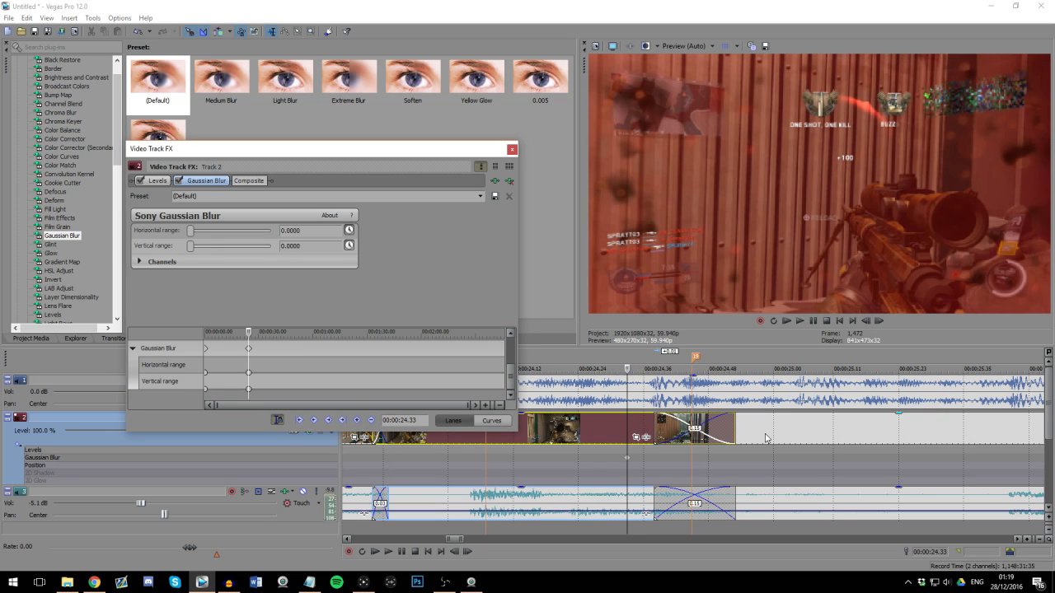
Step: Add a zero-blur keyframe at 00:00:24.58 and set both Gaussian Blur ranges to 0.005 in a keyframe at 00:00:24.46
{"action": "left_click", "coordinate": [760, 428]}
{"action": "left_click", "coordinate": [356, 421]}
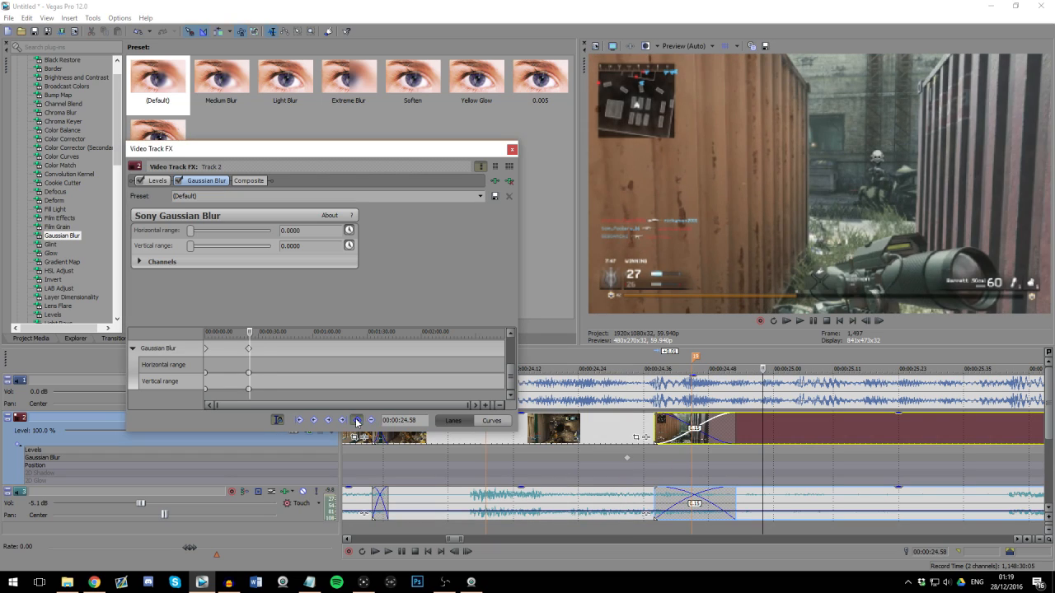
{"action": "left_click", "coordinate": [697, 428]}
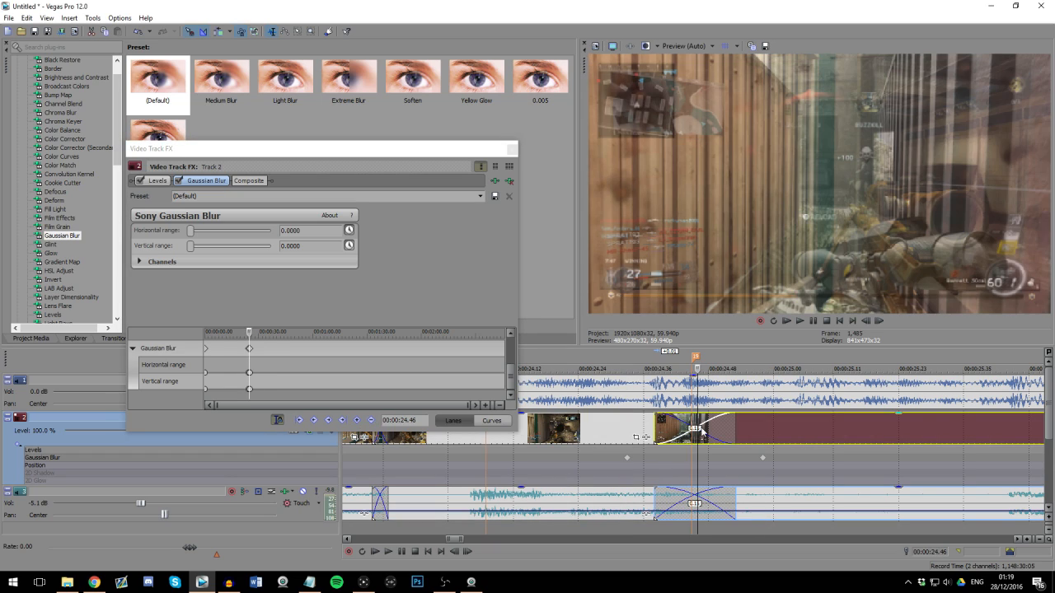
{"action": "left_click_drag", "start_coordinate": [293, 233], "coordinate": [309, 232]}
{"action": "type", "text": "5"}
{"action": "left_click", "coordinate": [294, 245]}
{"action": "type", "text": "5"}
{"action": "left_click", "coordinate": [308, 231]}
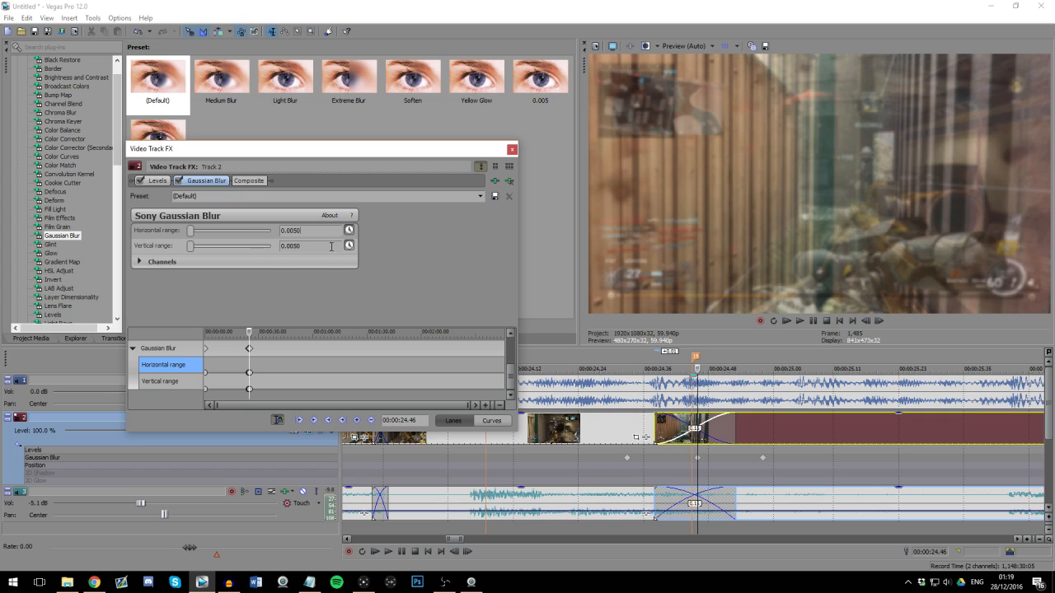
{"action": "left_click_drag", "start_coordinate": [191, 251], "coordinate": [192, 234]}
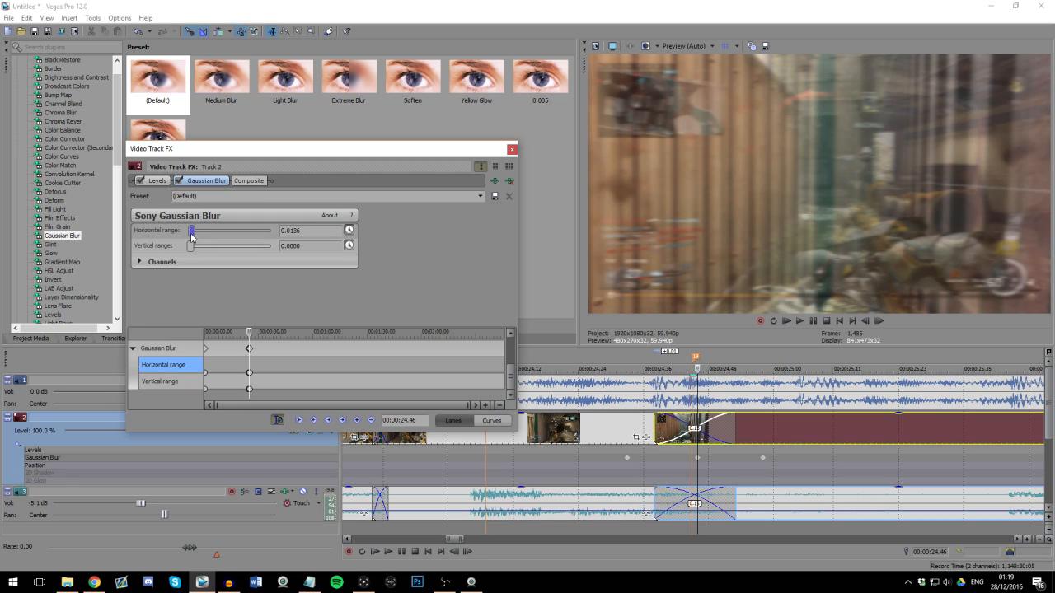
{"action": "key", "text": "ctrl+z"}
{"action": "key", "text": "ctrl+z"}
Step: Play back the crossfade from 00:00:24.33 to check the blur transition
{"action": "left_click", "coordinate": [694, 427]}
{"action": "left_click", "coordinate": [633, 432]}
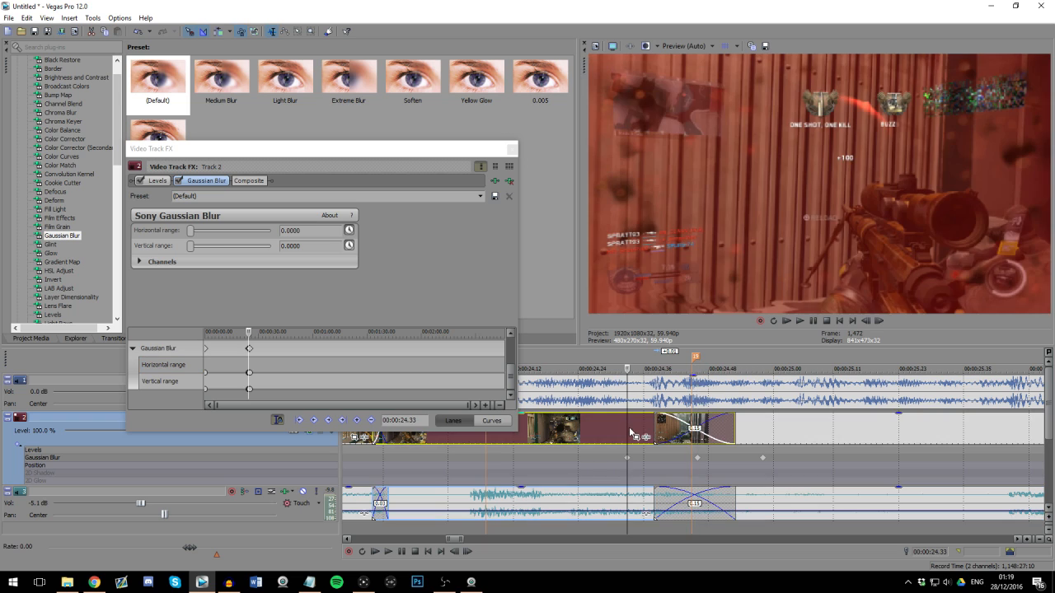
{"action": "left_click", "coordinate": [510, 148]}
{"action": "key", "text": "space"}
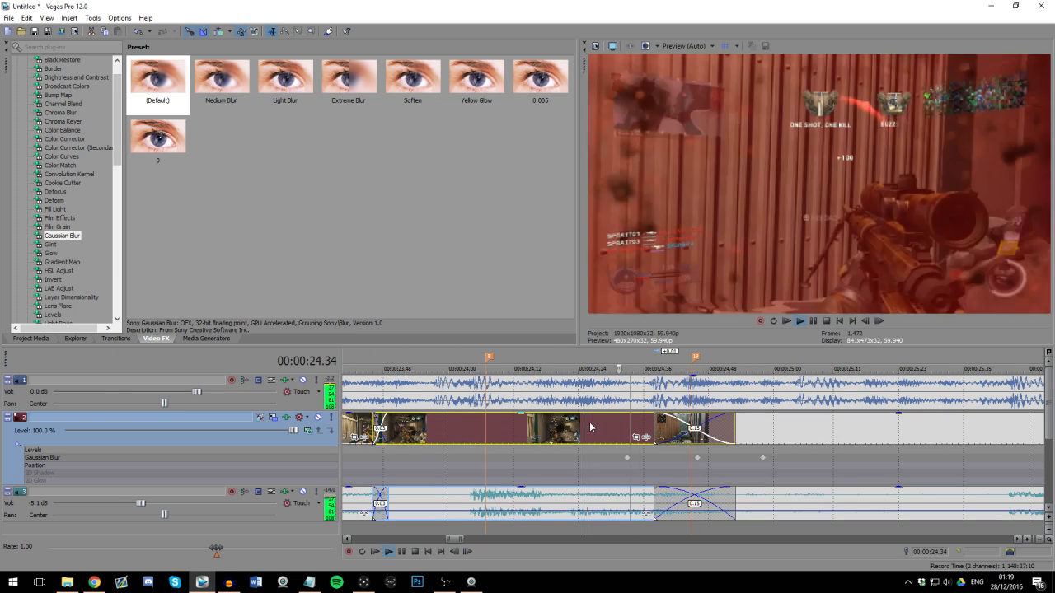
{"action": "key", "text": "space"}
Step: Apply the default Black and White effect to video track 2 and set its blend amount to 0
{"action": "left_click", "coordinate": [694, 427]}
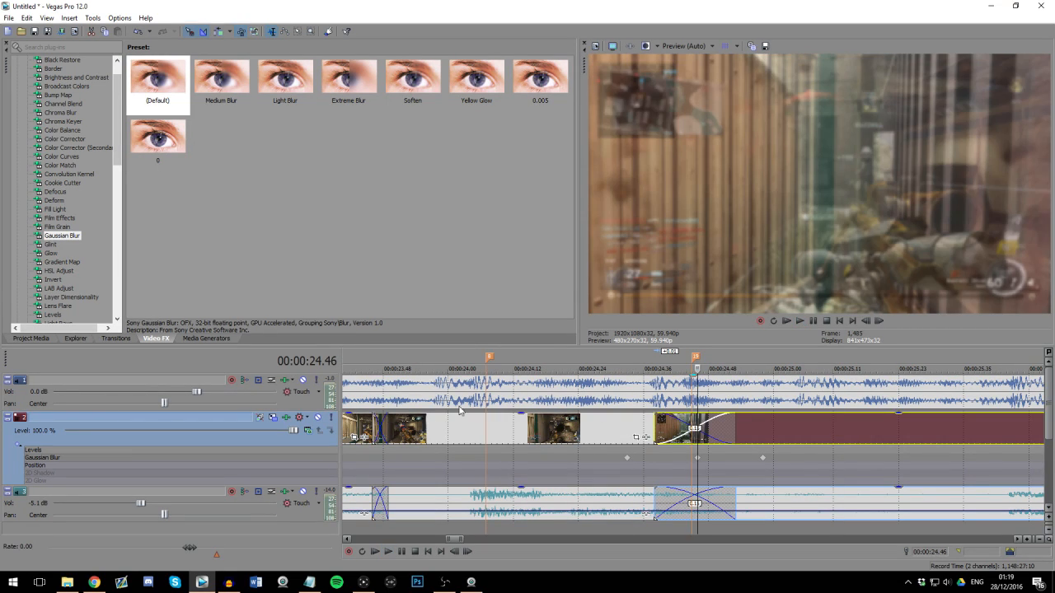
{"action": "scroll", "coordinate": [91, 122], "scroll_direction": "up", "scroll_amount": 1}
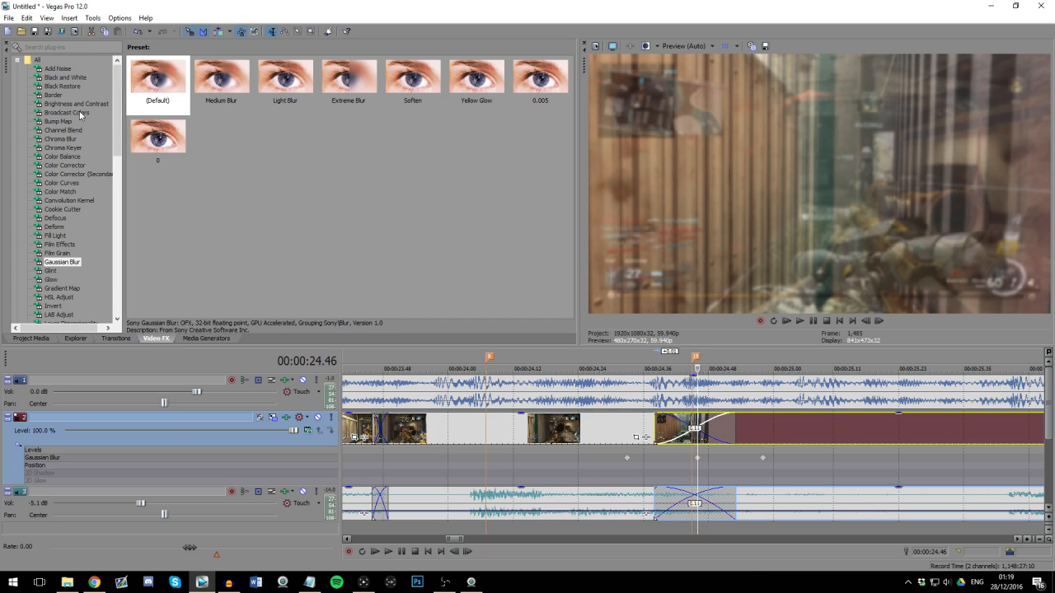
{"action": "left_click", "coordinate": [77, 79]}
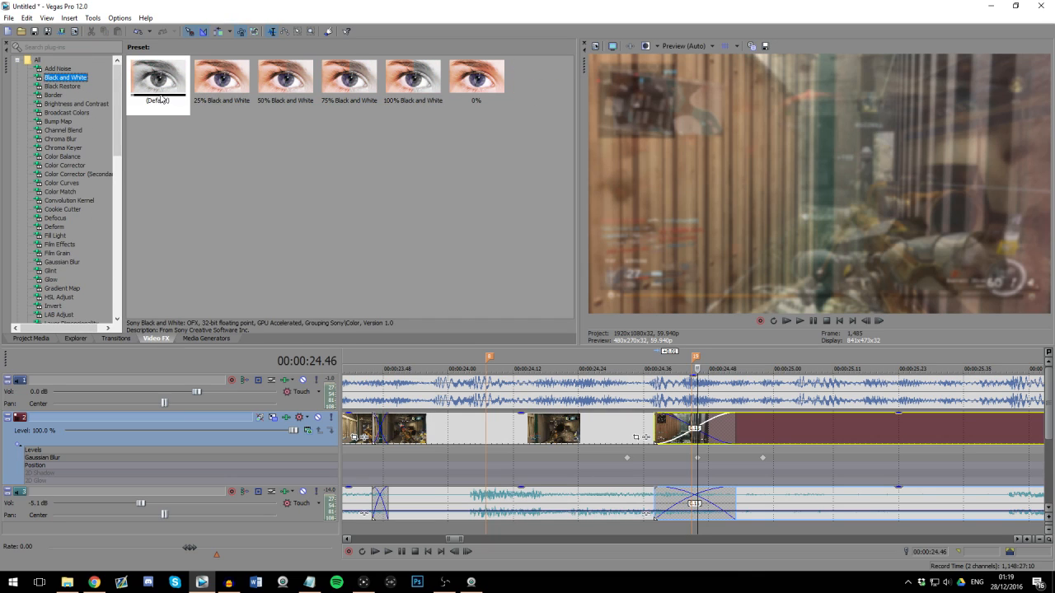
{"action": "left_click_drag", "start_coordinate": [160, 99], "coordinate": [165, 429]}
{"action": "left_click_drag", "start_coordinate": [264, 233], "coordinate": [168, 238]}
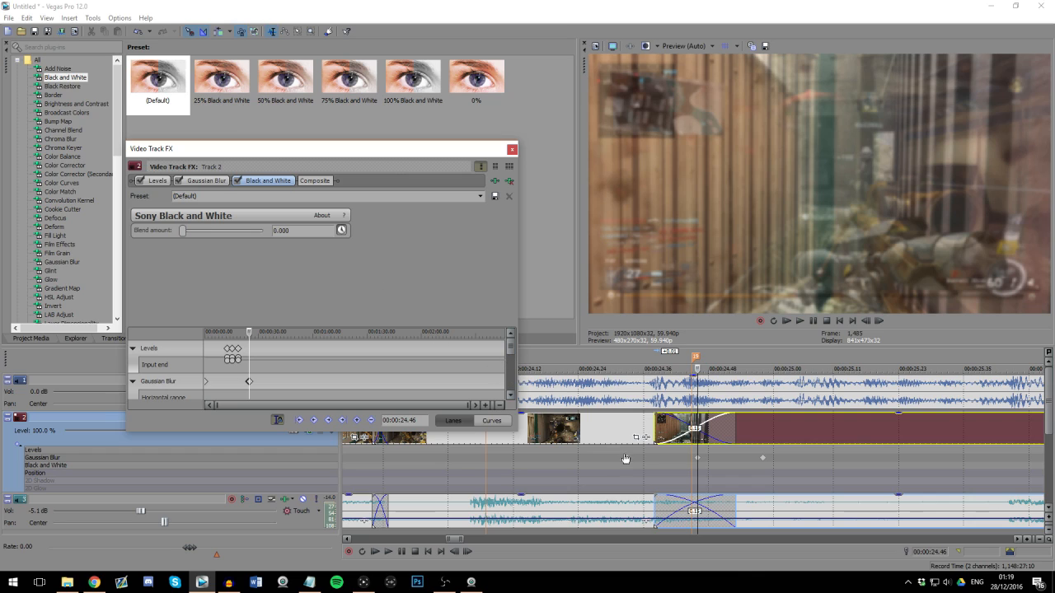
Step: Keyframe the Black and White blend amount at 0 for 00:00:24.33 and 00:00:24.58, and at 1.000 for 00:00:24.46
{"action": "left_click", "coordinate": [628, 430]}
{"action": "left_click", "coordinate": [379, 424]}
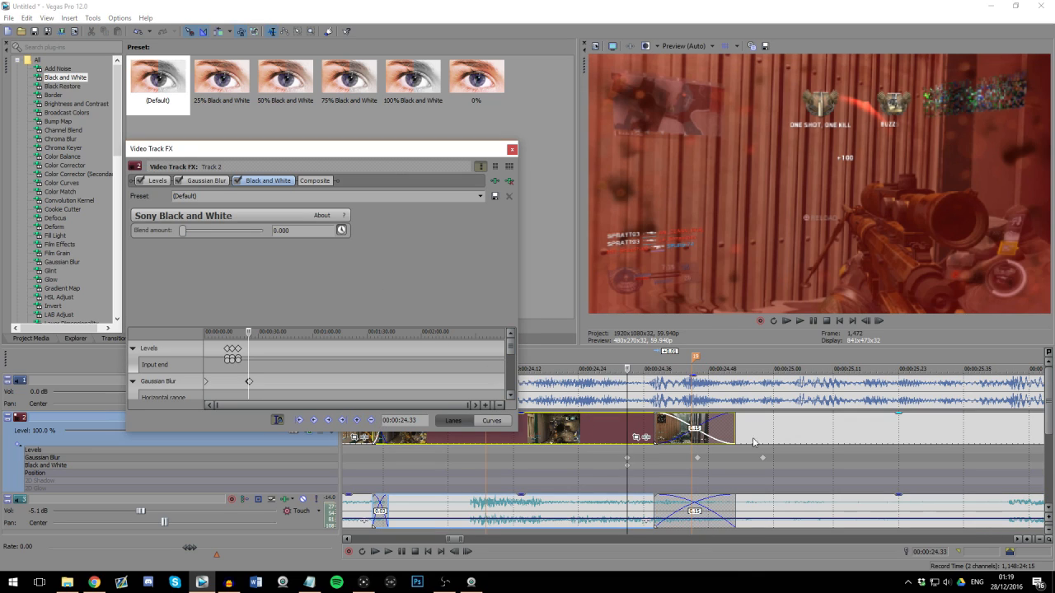
{"action": "left_click", "coordinate": [764, 439]}
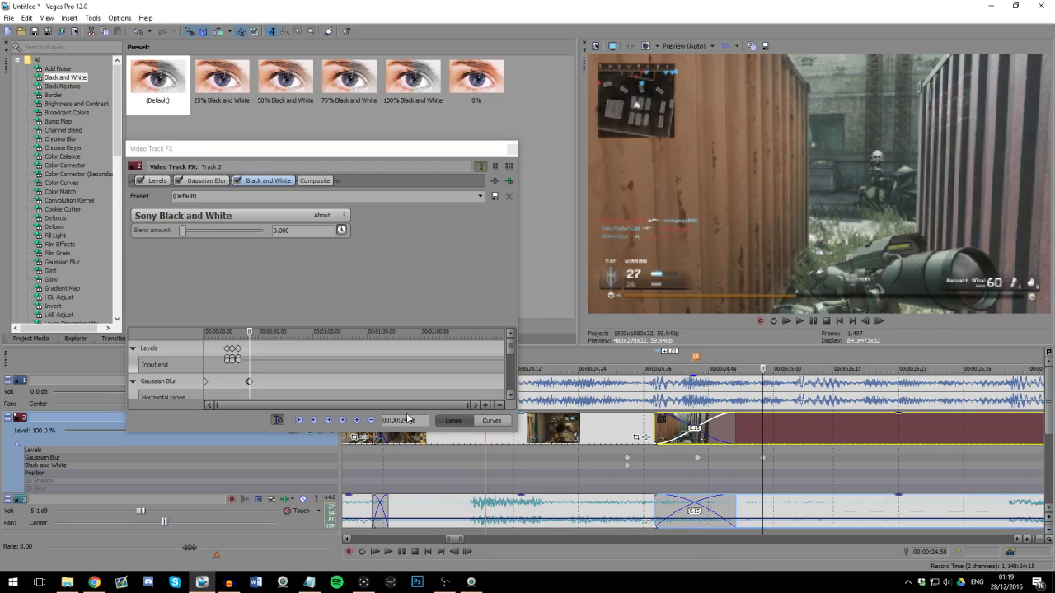
{"action": "left_click", "coordinate": [698, 435]}
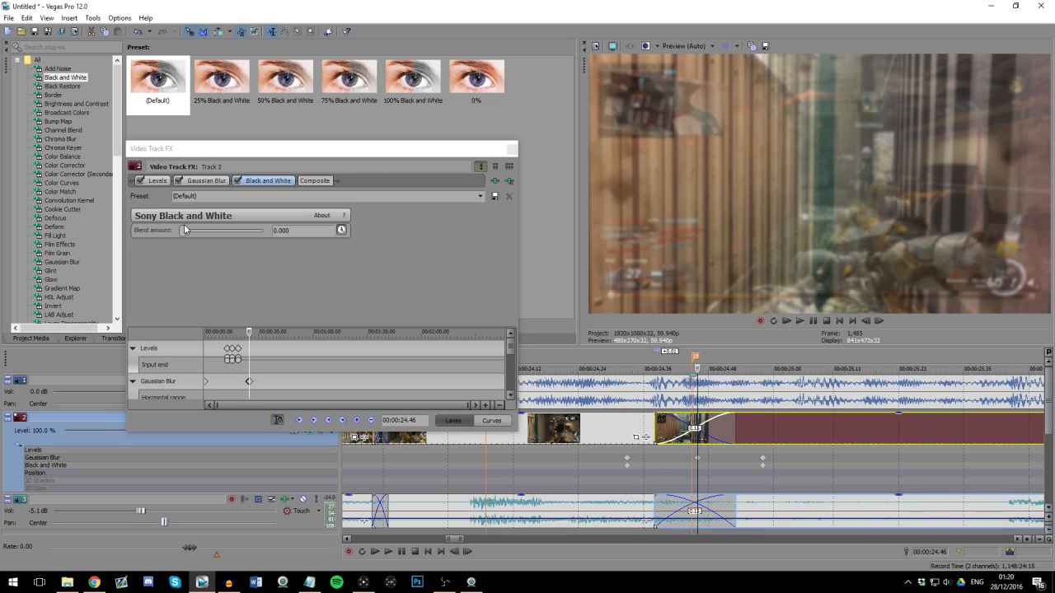
{"action": "left_click_drag", "start_coordinate": [183, 233], "coordinate": [293, 232]}
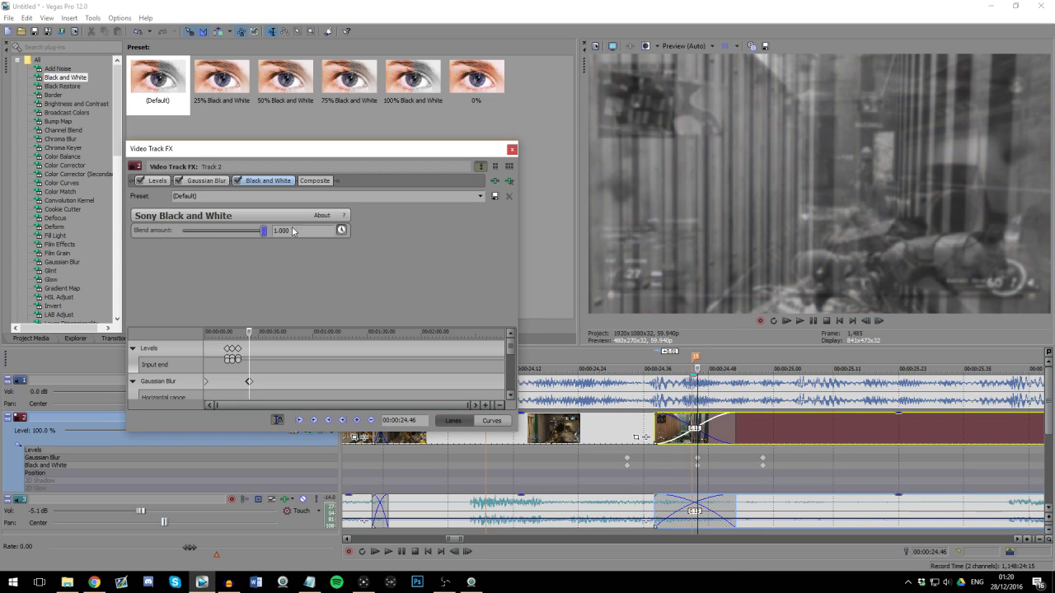
{"action": "left_click", "coordinate": [511, 150]}
Step: Play and scrub through the crossfade to review the combined blur and black-and-white transition against the music
{"action": "left_click", "coordinate": [517, 389]}
{"action": "scroll", "coordinate": [629, 398], "scroll_direction": "down", "scroll_amount": 3}
{"action": "key", "text": "space"}
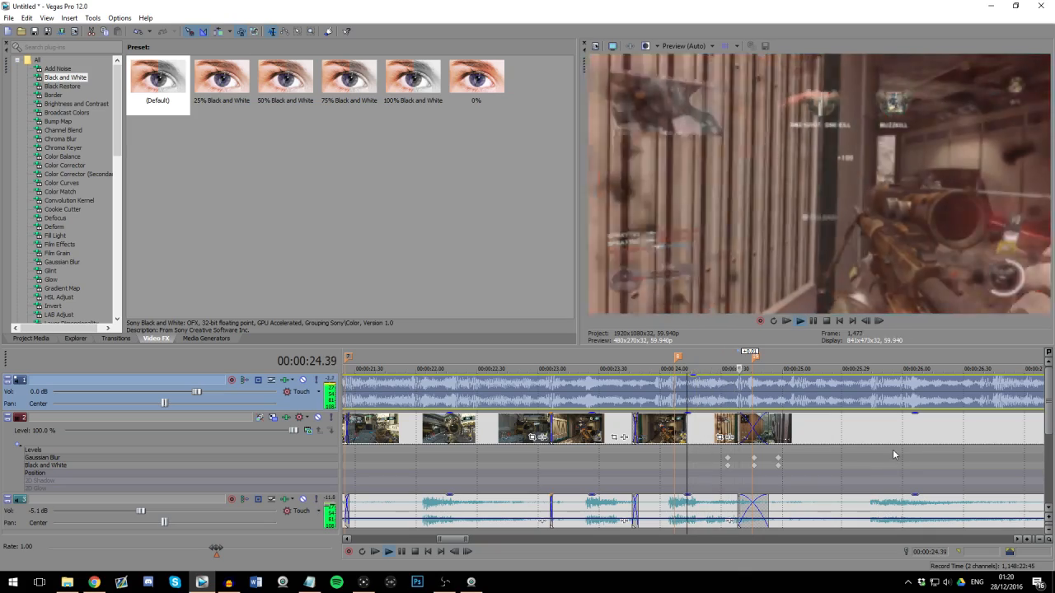
{"action": "key", "text": "space"}
{"action": "left_click", "coordinate": [715, 400]}
{"action": "scroll", "coordinate": [911, 446], "scroll_direction": "up", "scroll_amount": 2}
{"action": "key", "text": "space"}
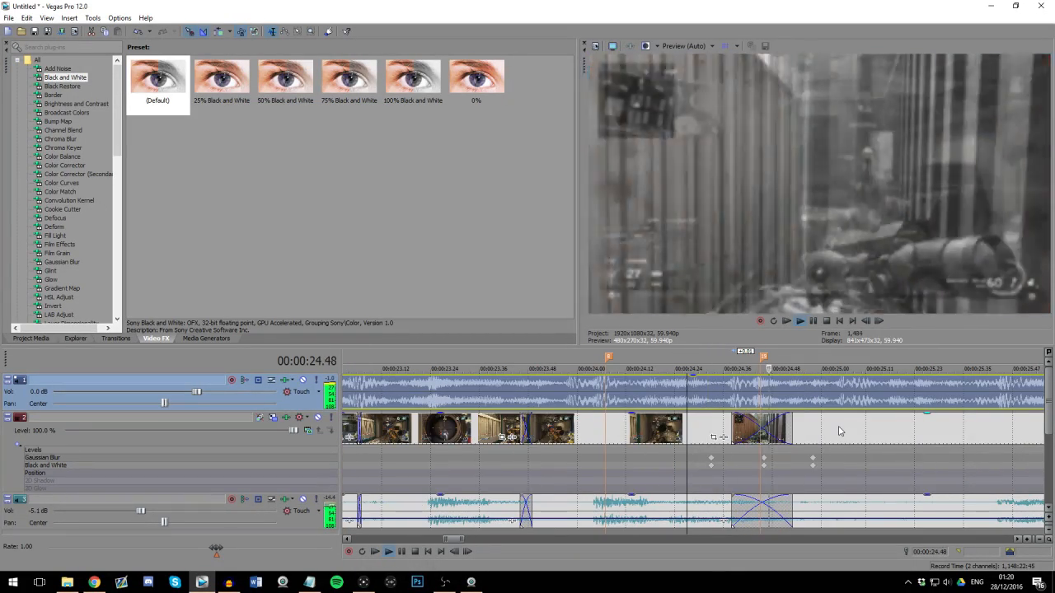
{"action": "scroll", "coordinate": [837, 427], "scroll_direction": "down", "scroll_amount": 2}
{"action": "key", "text": "Return"}
{"action": "scroll", "coordinate": [592, 407], "scroll_direction": "down", "scroll_amount": 2}
{"action": "left_click", "coordinate": [664, 398]}
{"action": "scroll", "coordinate": [701, 399], "scroll_direction": "up", "scroll_amount": 3}
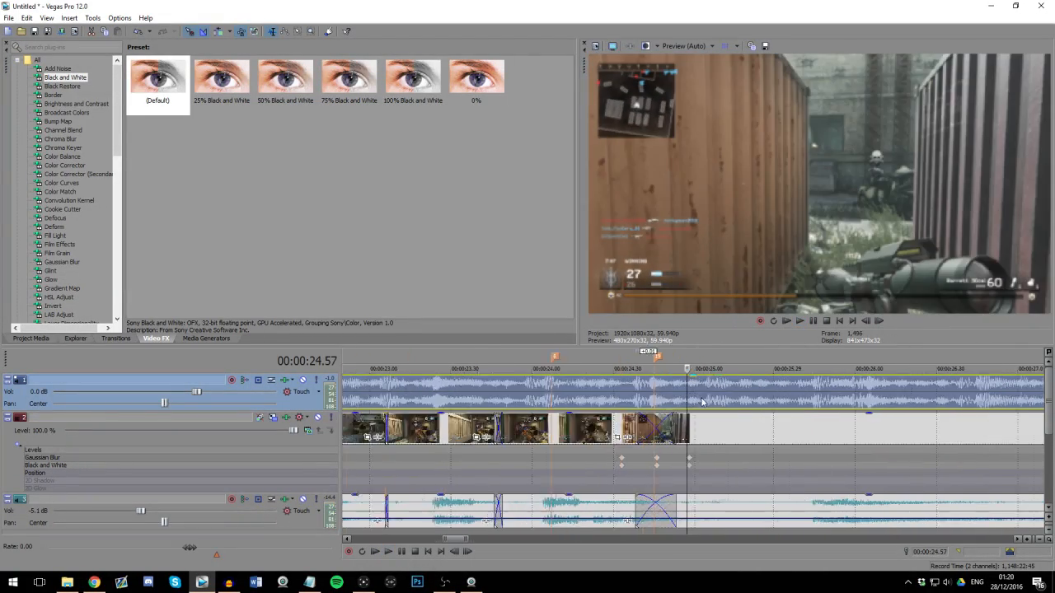
{"action": "scroll", "coordinate": [699, 400], "scroll_direction": "up", "scroll_amount": 1}
{"action": "left_click", "coordinate": [646, 391]}
{"action": "scroll", "coordinate": [647, 397], "scroll_direction": "down", "scroll_amount": 2}
{"action": "left_click", "coordinate": [646, 397]}
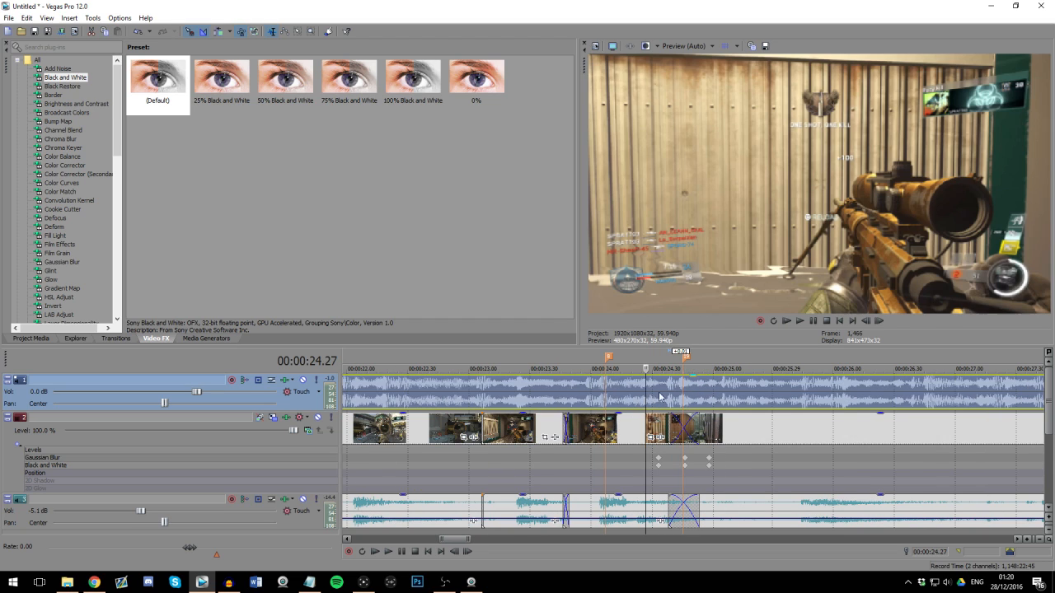
{"action": "scroll", "coordinate": [661, 397], "scroll_direction": "up", "scroll_amount": 1}
{"action": "scroll", "coordinate": [675, 395], "scroll_direction": "down", "scroll_amount": 2}
{"action": "left_click", "coordinate": [675, 394]}
{"action": "scroll", "coordinate": [725, 402], "scroll_direction": "down", "scroll_amount": 1}
{"action": "scroll", "coordinate": [725, 401], "scroll_direction": "down", "scroll_amount": 2}
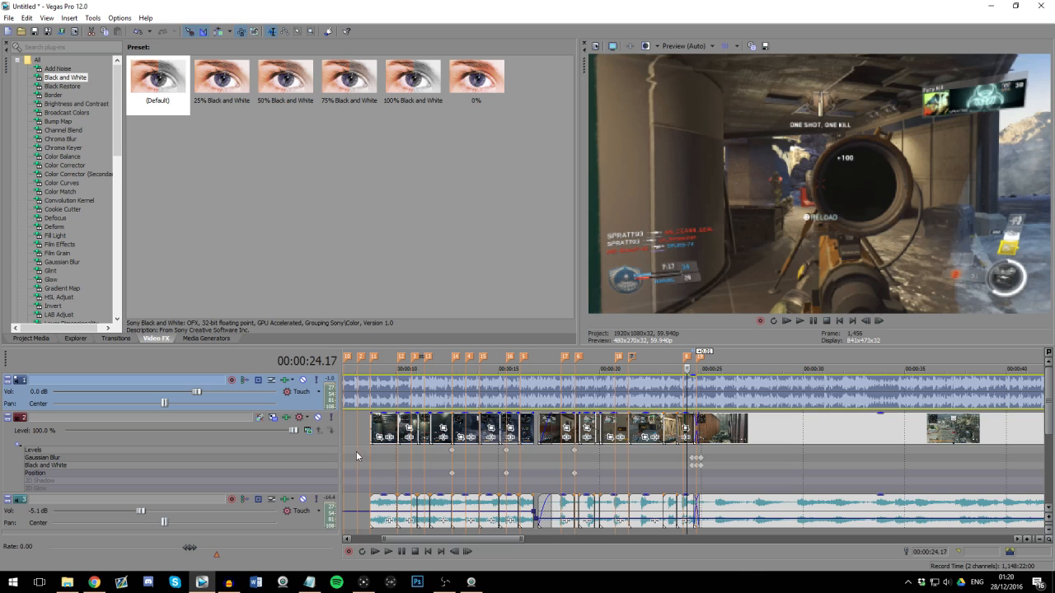
Step: Apply the default Color Curves effect to video track 2 and make its full curve graph visible
{"action": "left_click", "coordinate": [82, 130]}
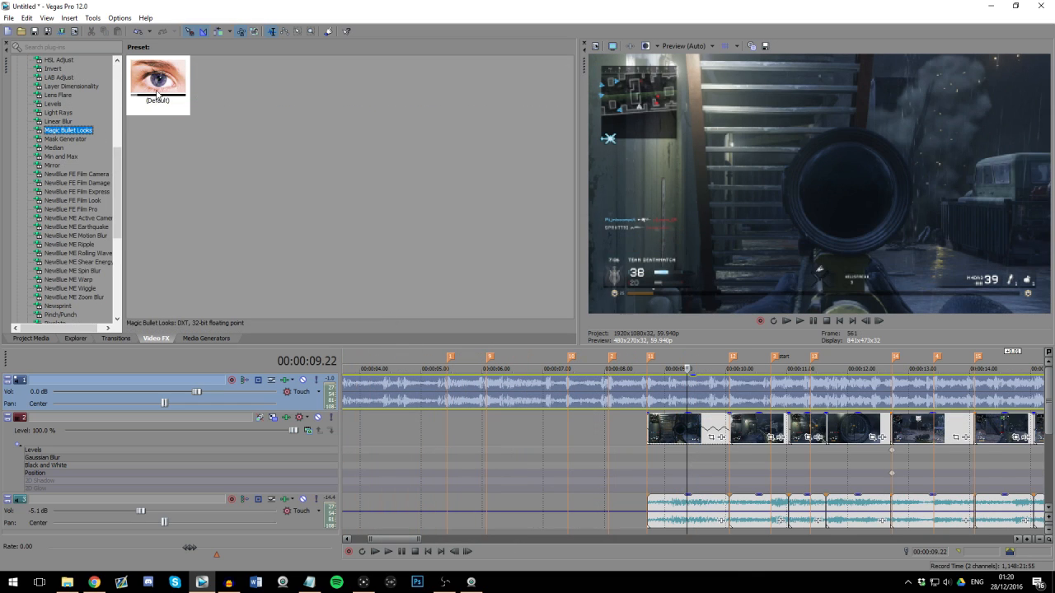
{"action": "left_click_drag", "start_coordinate": [157, 93], "coordinate": [308, 438]}
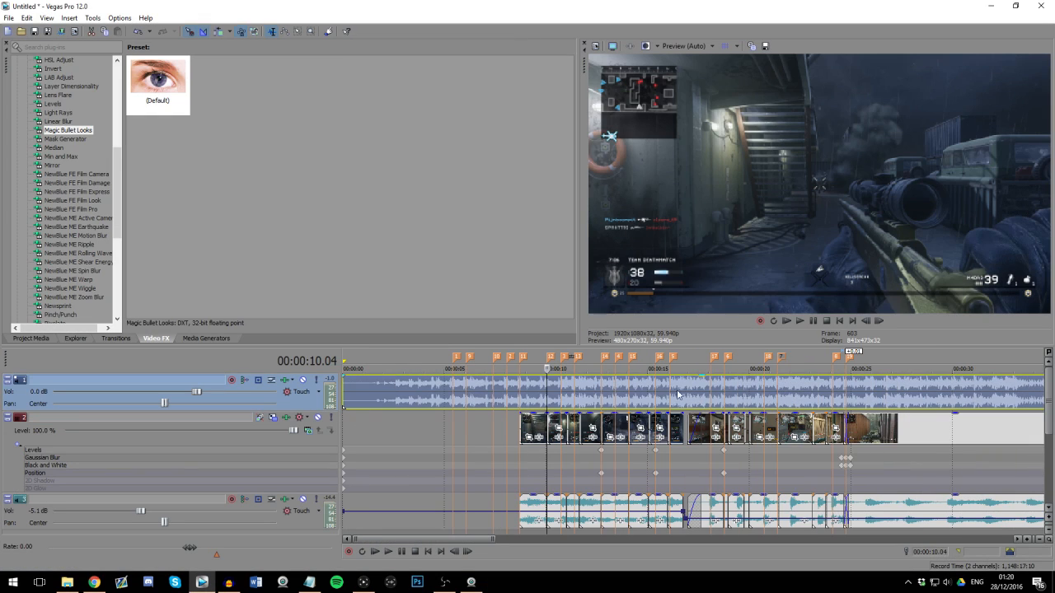
{"action": "scroll", "coordinate": [107, 263], "scroll_direction": "up", "scroll_amount": 10}
{"action": "left_click", "coordinate": [66, 183]}
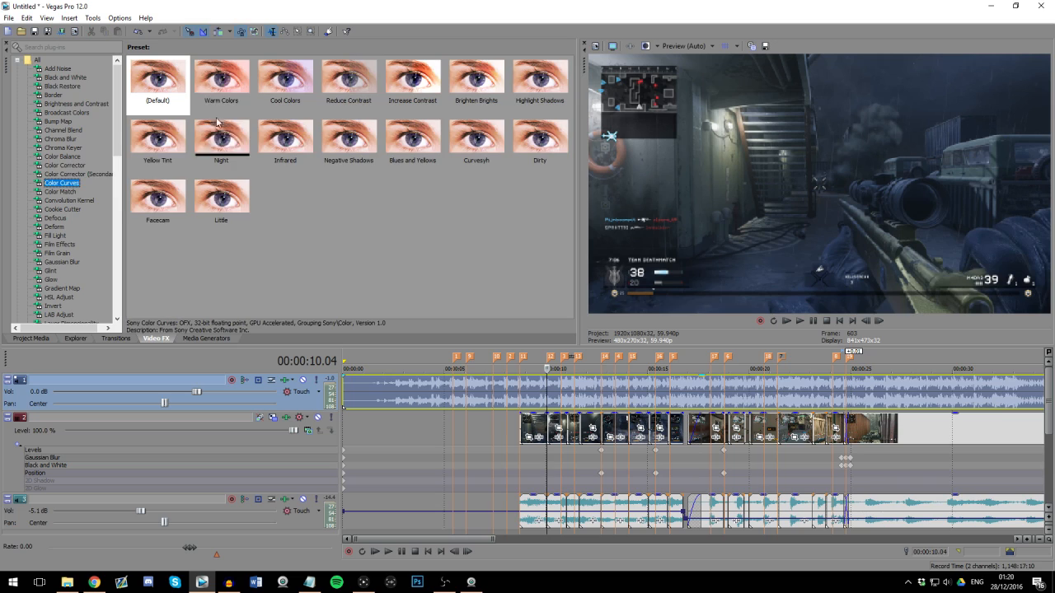
{"action": "left_click_drag", "start_coordinate": [311, 429], "coordinate": [310, 438]}
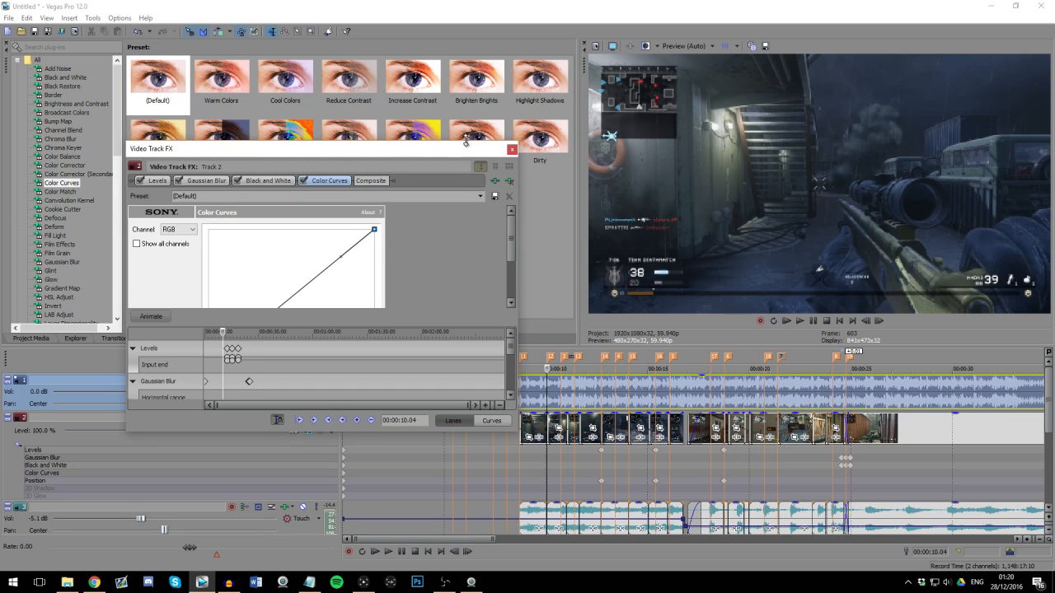
{"action": "left_click_drag", "start_coordinate": [465, 142], "coordinate": [466, 71]}
Step: Shape the RGB color curve into a gentle S with brighter highlights, and compare the picture with the effect off and on
{"action": "left_click_drag", "start_coordinate": [340, 182], "coordinate": [327, 170]}
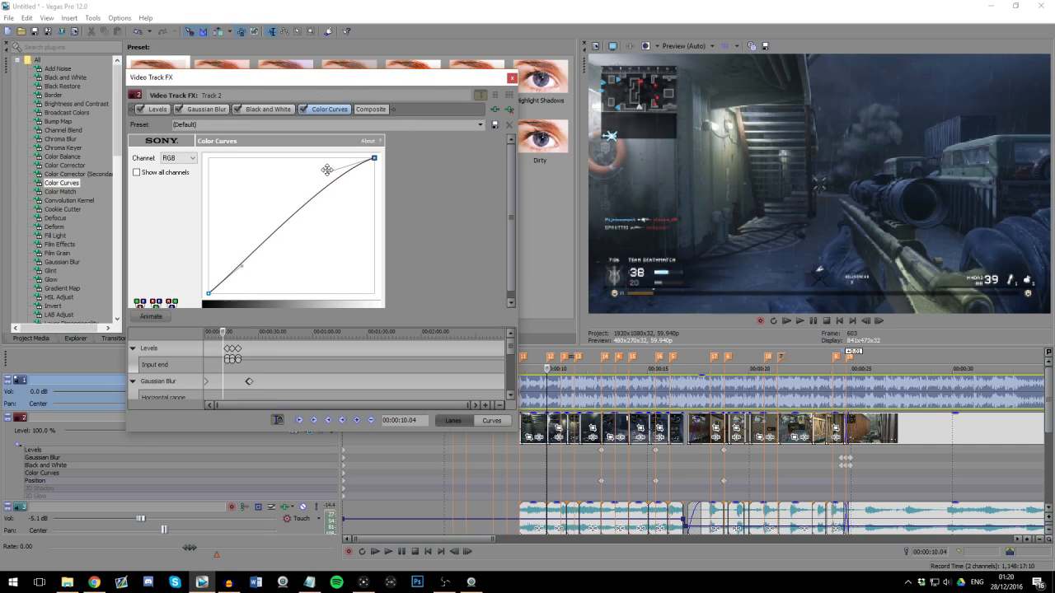
{"action": "mouse_move", "coordinate": [241, 266]}
{"action": "left_mouse_down"}
{"action": "mouse_move", "coordinate": [245, 278]}
{"action": "mouse_move", "coordinate": [247, 267]}
{"action": "left_mouse_up"}
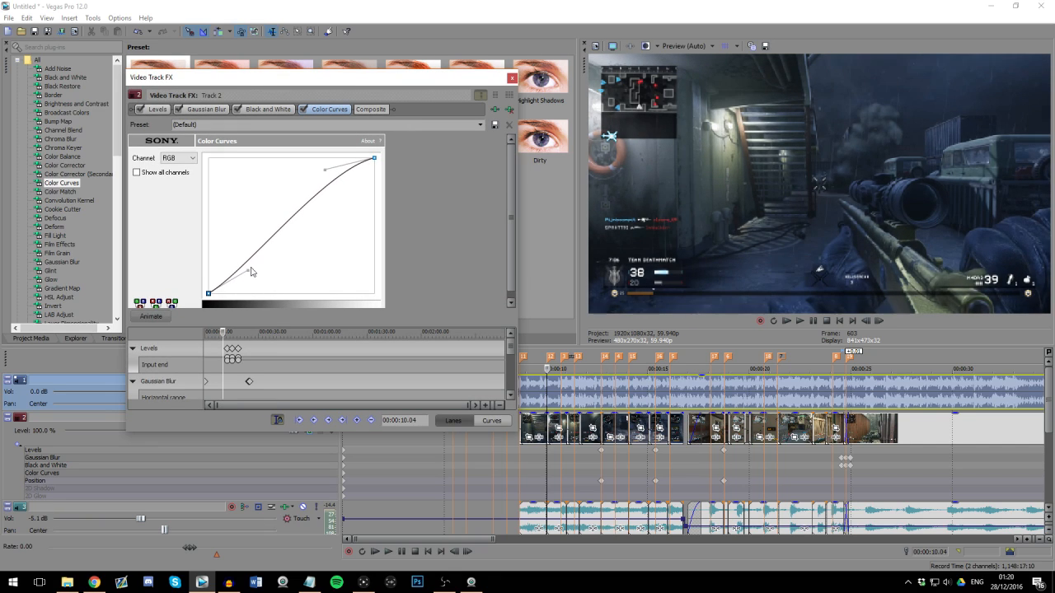
{"action": "left_click_drag", "start_coordinate": [325, 170], "coordinate": [316, 168]}
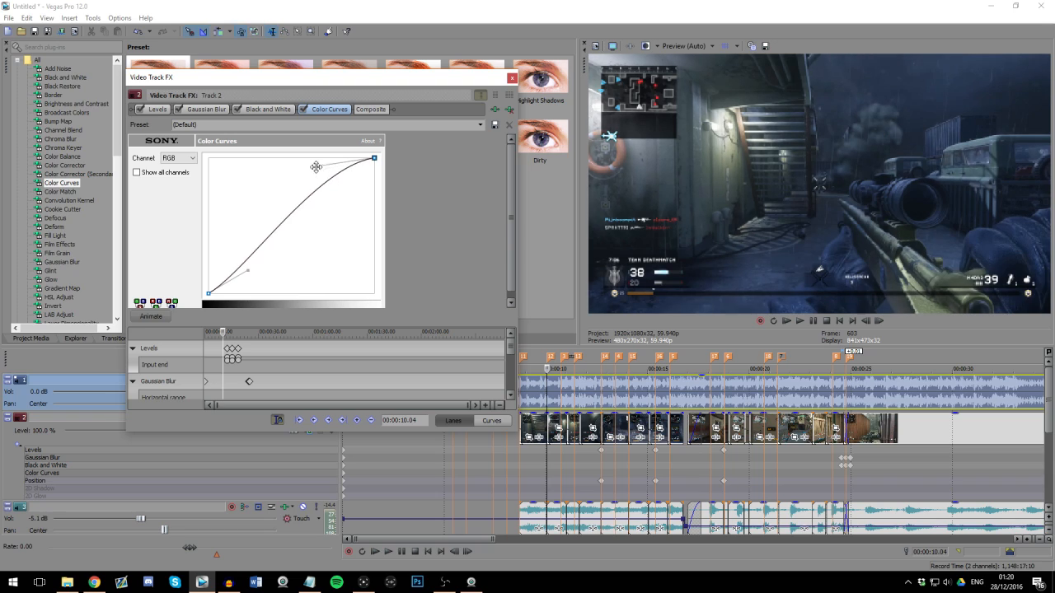
{"action": "left_click", "coordinate": [303, 110]}
{"action": "left_click", "coordinate": [302, 111]}
{"action": "left_click", "coordinate": [304, 111]}
{"action": "left_click", "coordinate": [303, 110]}
{"action": "left_click", "coordinate": [512, 77]}
Step: Scrub through the edited clips to examine how the color curve looks on different footage
{"action": "left_click", "coordinate": [643, 403]}
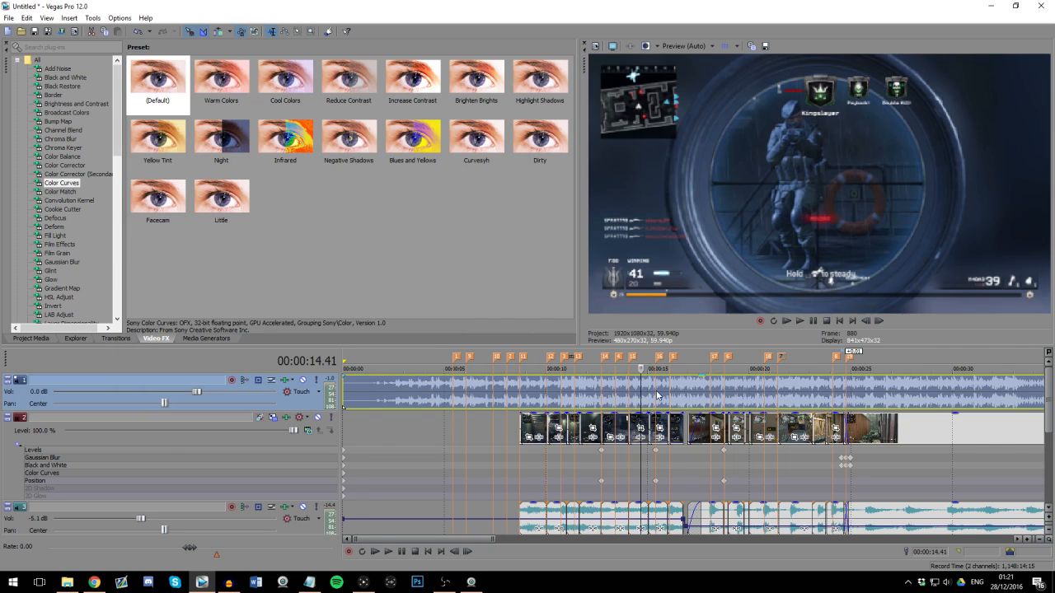
{"action": "scroll", "coordinate": [647, 403], "scroll_direction": "up", "scroll_amount": 2}
{"action": "left_click", "coordinate": [772, 395]}
{"action": "scroll", "coordinate": [771, 396], "scroll_direction": "down", "scroll_amount": 1}
{"action": "left_click", "coordinate": [611, 388]}
{"action": "left_click", "coordinate": [657, 396]}
{"action": "left_click", "coordinate": [689, 406]}
{"action": "scroll", "coordinate": [755, 421], "scroll_direction": "down", "scroll_amount": 1}
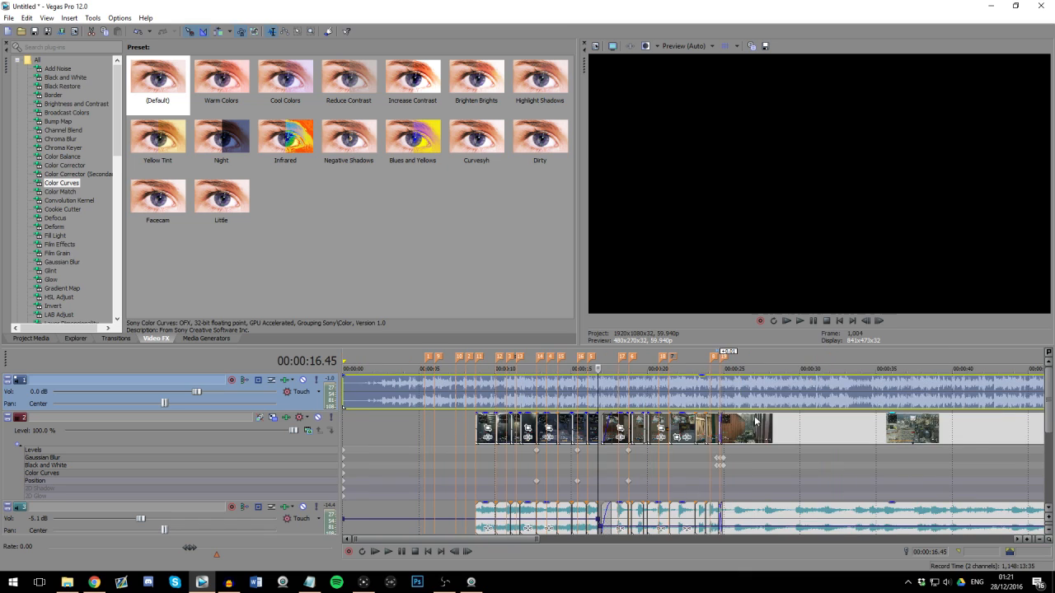
Step: Add a track-motion keyframe for track 2 at 00:00:20.46 that resets the frame to 1,920 by 1,080
{"action": "left_click", "coordinate": [663, 454]}
{"action": "scroll", "coordinate": [664, 455], "scroll_direction": "up", "scroll_amount": 2}
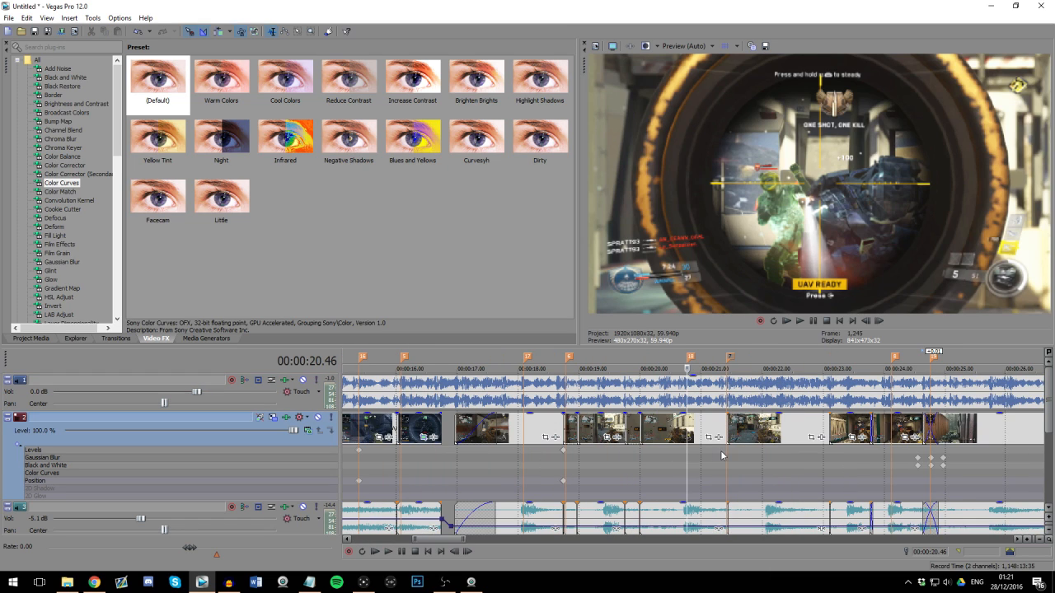
{"action": "left_click", "coordinate": [720, 450]}
{"action": "left_click", "coordinate": [690, 453]}
{"action": "left_click", "coordinate": [274, 418]}
{"action": "right_click", "coordinate": [349, 244]}
{"action": "left_click", "coordinate": [366, 266]}
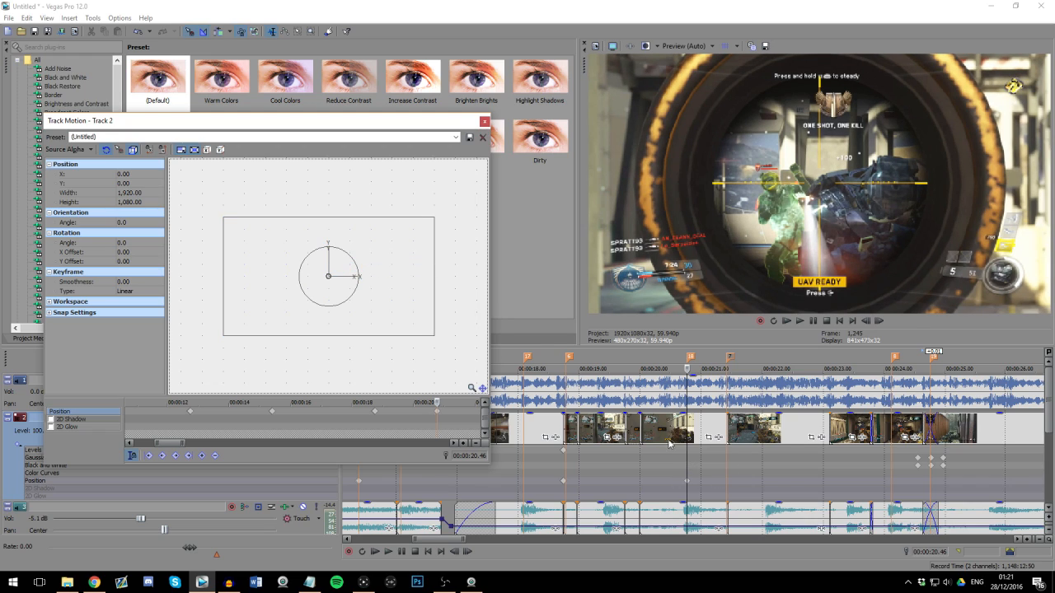
{"action": "left_click", "coordinate": [484, 121]}
Step: Add a Levels keyframe on track 2 at 00:00:20.46 with the input end raised to its maximum
{"action": "left_click", "coordinate": [286, 419]}
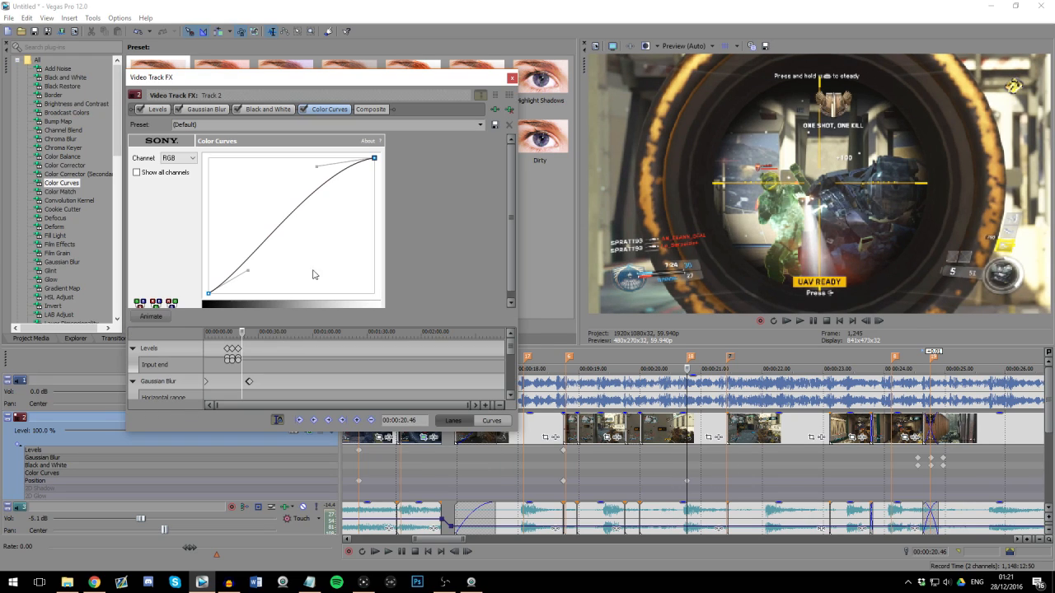
{"action": "left_click", "coordinate": [157, 110]}
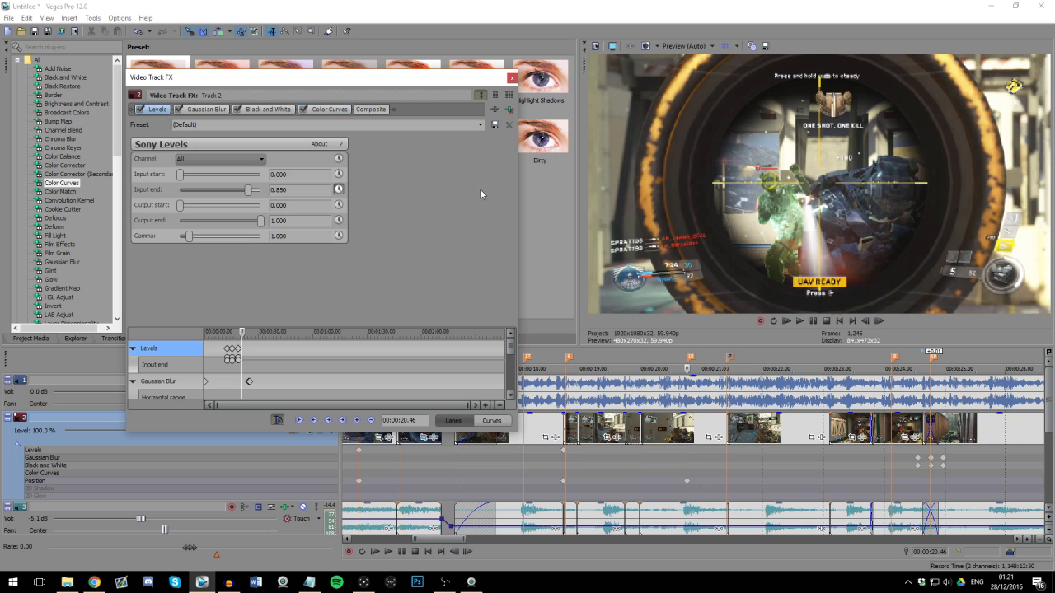
{"action": "left_click_drag", "start_coordinate": [247, 191], "coordinate": [261, 190]}
{"action": "left_click", "coordinate": [511, 78]}
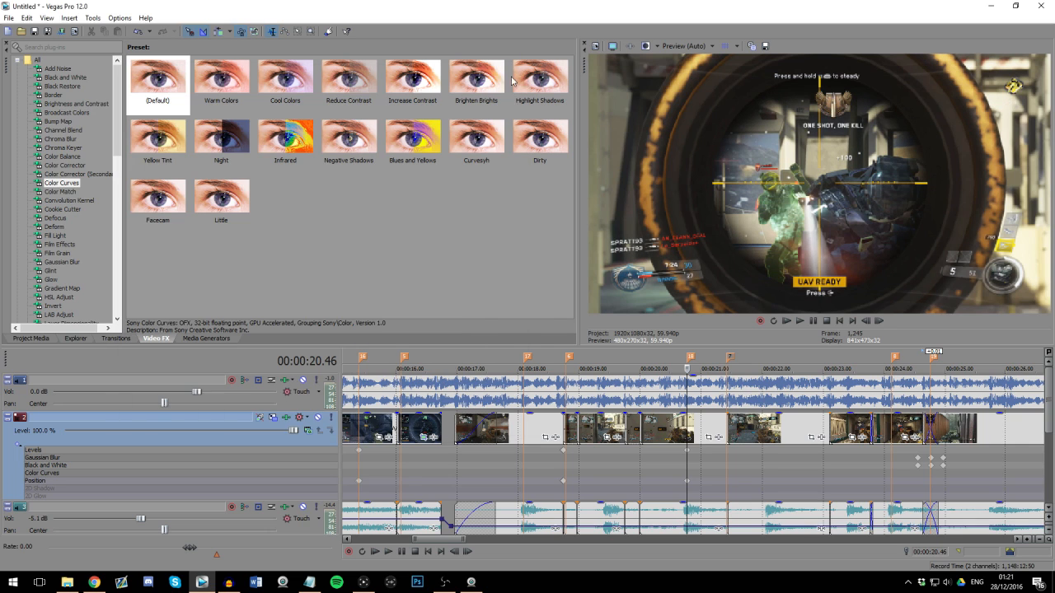
Step: Check the new keyframes at the 00:00:20.46 marker and look over the rest of the timeline
{"action": "scroll", "coordinate": [662, 455], "scroll_direction": "up", "scroll_amount": 6}
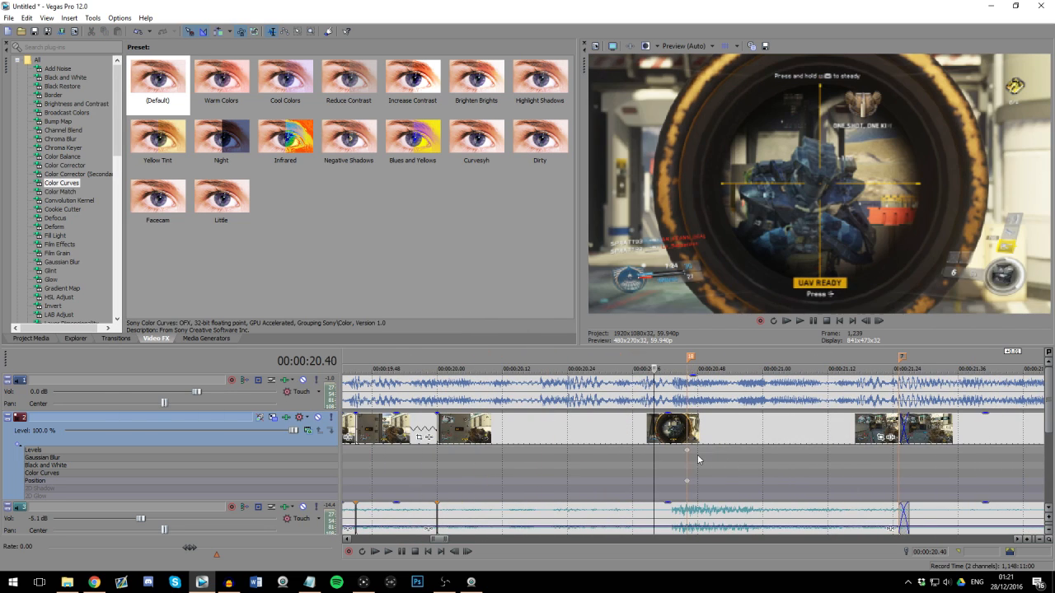
{"action": "scroll", "coordinate": [697, 459], "scroll_direction": "down", "scroll_amount": 7}
{"action": "left_click", "coordinate": [792, 473]}
{"action": "scroll", "coordinate": [766, 470], "scroll_direction": "down", "scroll_amount": 3}
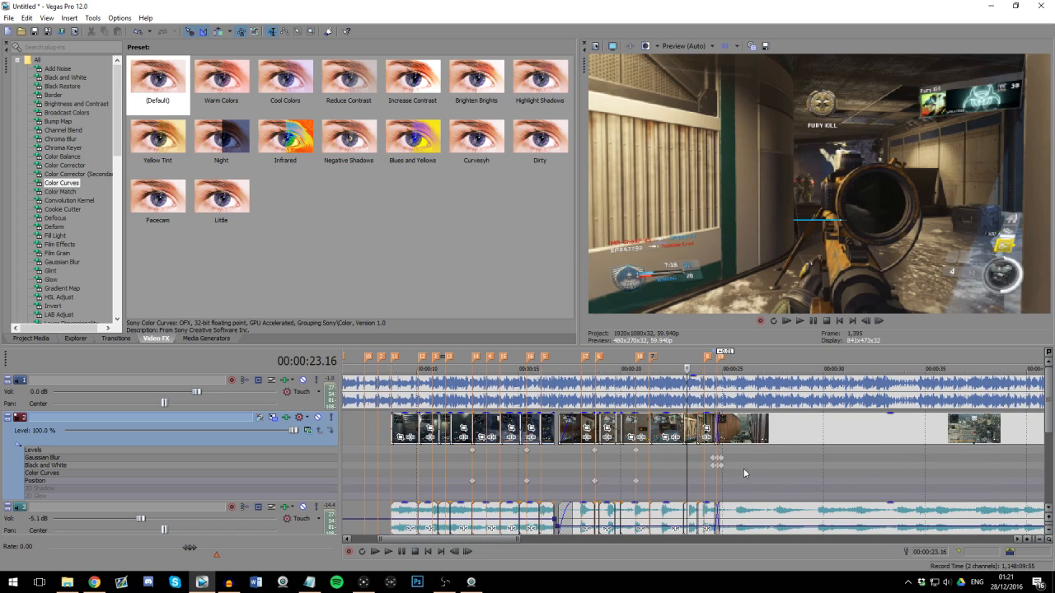
{"action": "scroll", "coordinate": [694, 467], "scroll_direction": "up", "scroll_amount": 1}
{"action": "scroll", "coordinate": [461, 474], "scroll_direction": "down", "scroll_amount": 5}
{"action": "left_click", "coordinate": [425, 472]}
{"action": "scroll", "coordinate": [425, 472], "scroll_direction": "up", "scroll_amount": 4}
Step: Insert a new video track above the gameplay track
{"action": "right_click", "coordinate": [323, 444]}
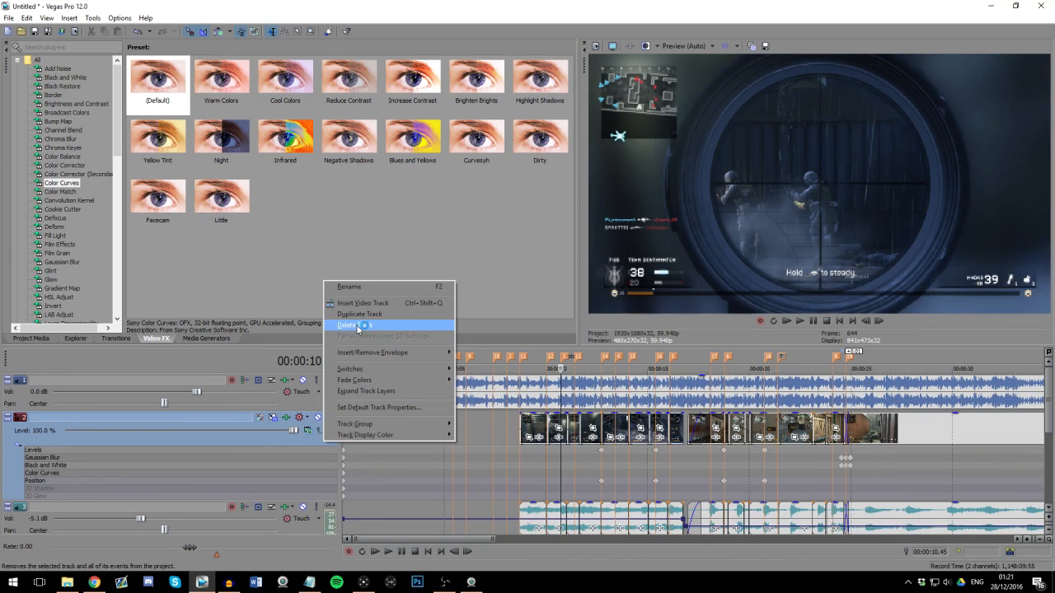
{"action": "left_click", "coordinate": [362, 305]}
{"action": "left_click", "coordinate": [528, 429]}
Step: Extend the start of the first gameplay clip back to marker 10
{"action": "scroll", "coordinate": [650, 436], "scroll_direction": "up", "scroll_amount": 3}
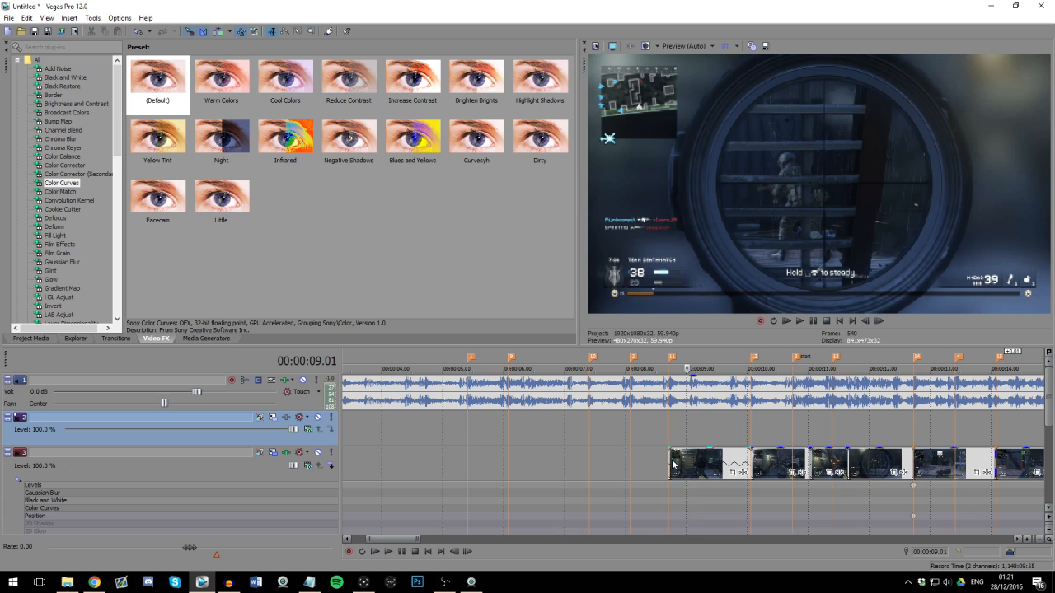
{"action": "left_click", "coordinate": [664, 461]}
{"action": "left_click_drag", "start_coordinate": [653, 459], "coordinate": [589, 457]}
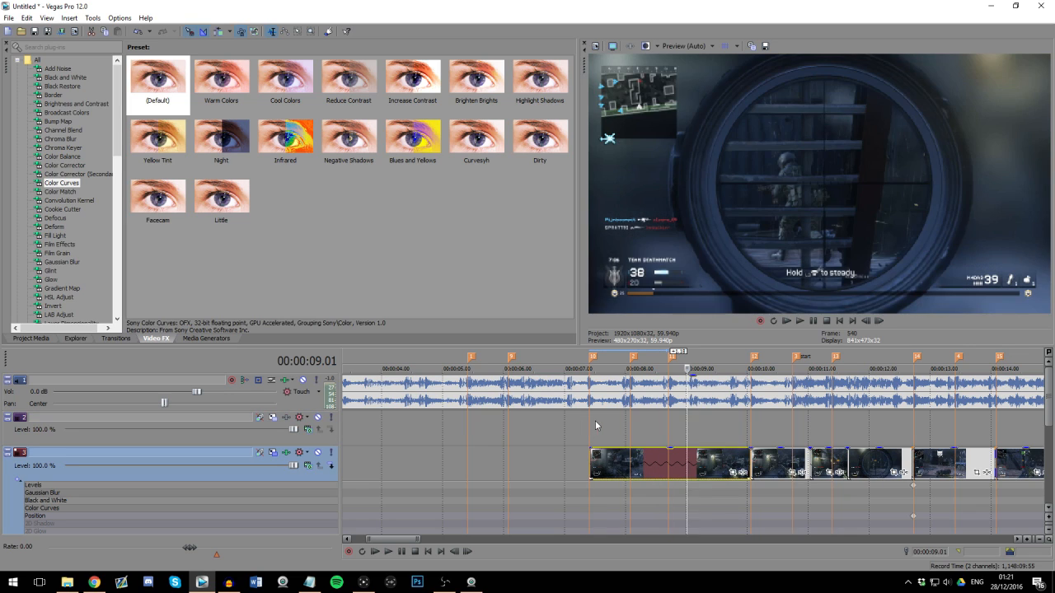
{"action": "left_click", "coordinate": [594, 425]}
Step: Insert a text event on the new video track and enter the player's name in capitals as the title
{"action": "left_click", "coordinate": [664, 420]}
{"action": "scroll", "coordinate": [1049, 396], "scroll_direction": "down", "scroll_amount": 1}
{"action": "right_click", "coordinate": [673, 410]}
{"action": "left_click", "coordinate": [725, 553]}
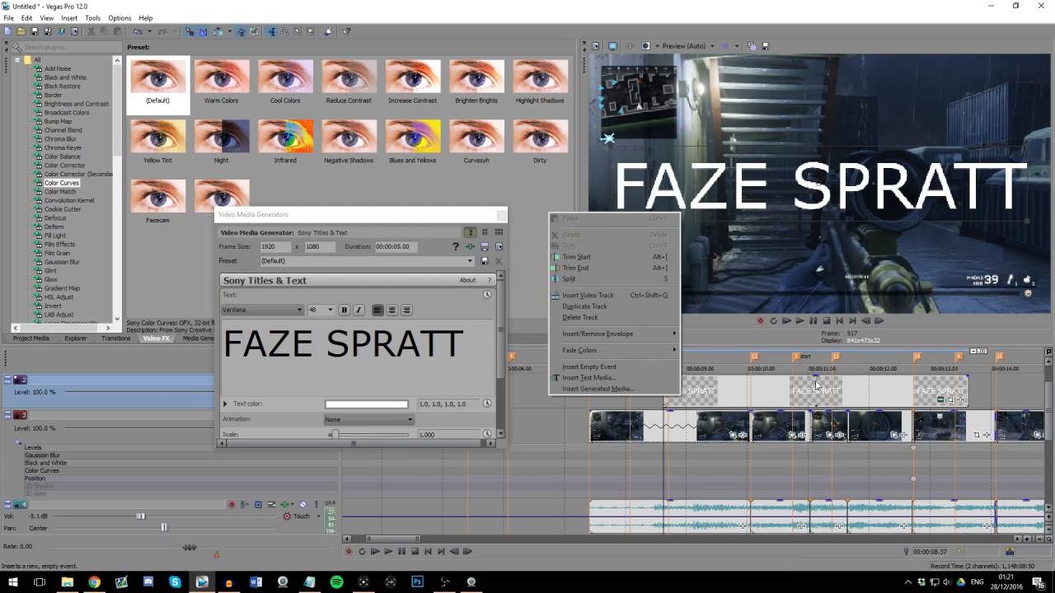
{"action": "left_click", "coordinate": [713, 395]}
{"action": "left_click", "coordinate": [311, 310]}
{"action": "left_click_drag", "start_coordinate": [482, 348], "coordinate": [176, 328]}
Step: Set the title's font to Moon Flower Bold at size 36 and close the media generator
{"action": "left_click", "coordinate": [300, 310]}
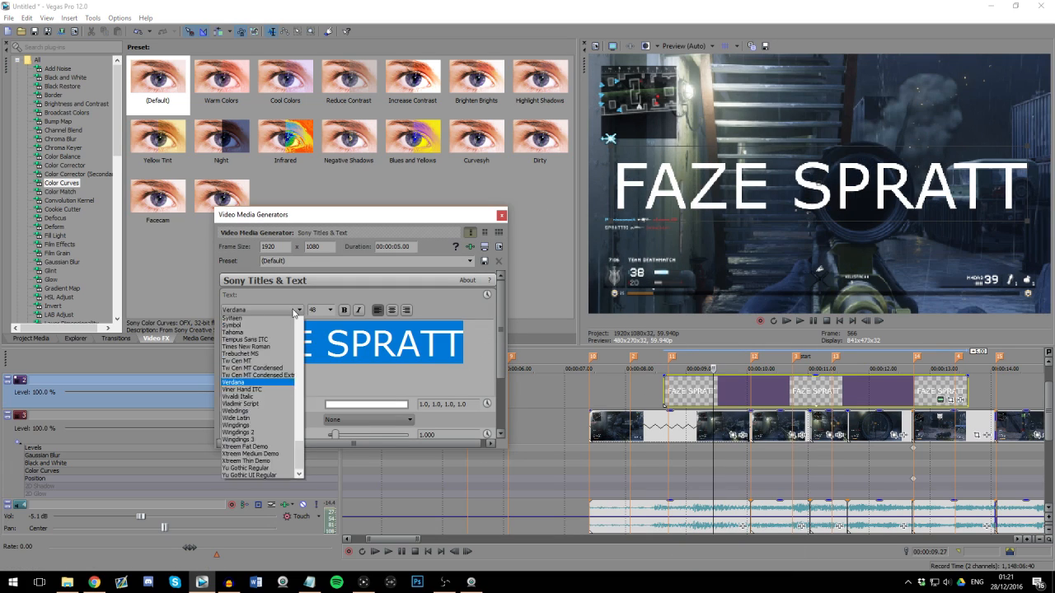
{"action": "key", "text": "m"}
{"action": "key", "text": "o"}
{"action": "key", "text": "o"}
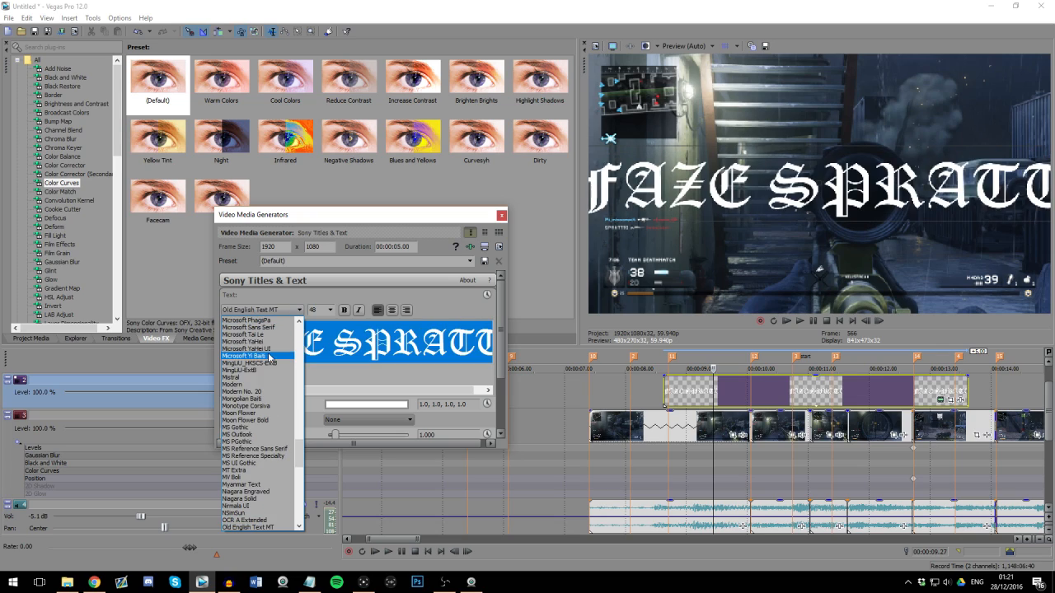
{"action": "left_click", "coordinate": [263, 421]}
{"action": "left_click", "coordinate": [332, 312]}
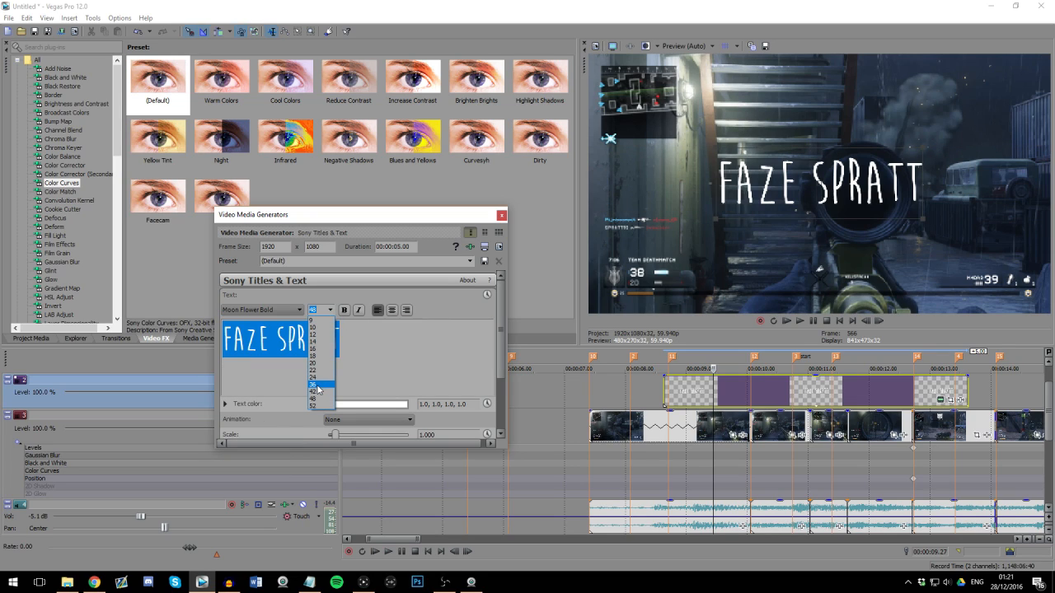
{"action": "left_click", "coordinate": [318, 385]}
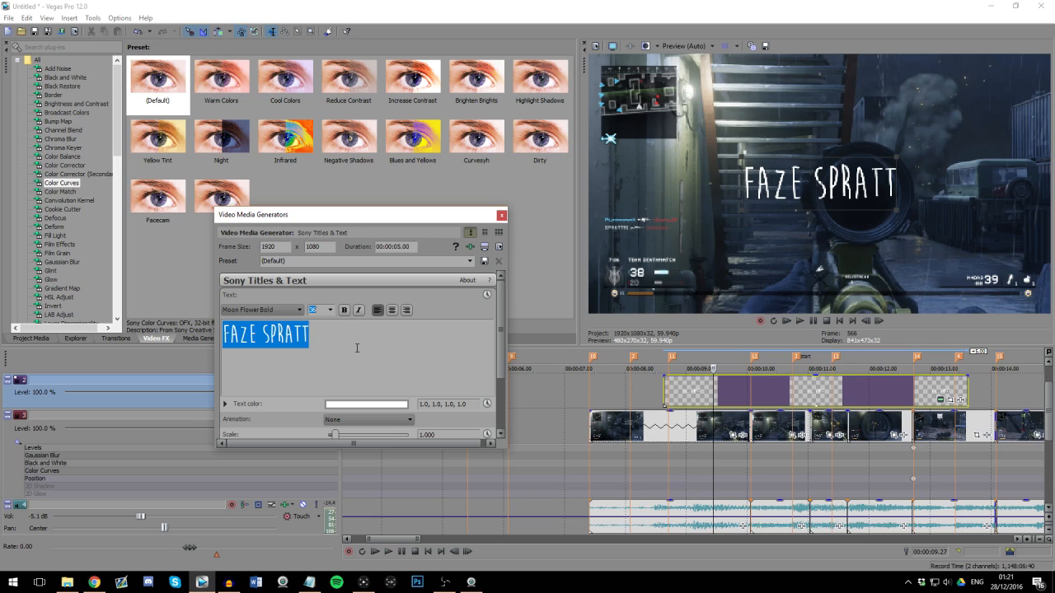
{"action": "left_click", "coordinate": [357, 348]}
{"action": "left_click", "coordinate": [501, 217]}
Step: Move the title event to the start of the first gameplay clip and play the opening music
{"action": "left_click_drag", "start_coordinate": [701, 384], "coordinate": [627, 385]}
{"action": "left_click", "coordinate": [510, 391]}
{"action": "left_click_drag", "start_coordinate": [1048, 440], "coordinate": [1047, 416]}
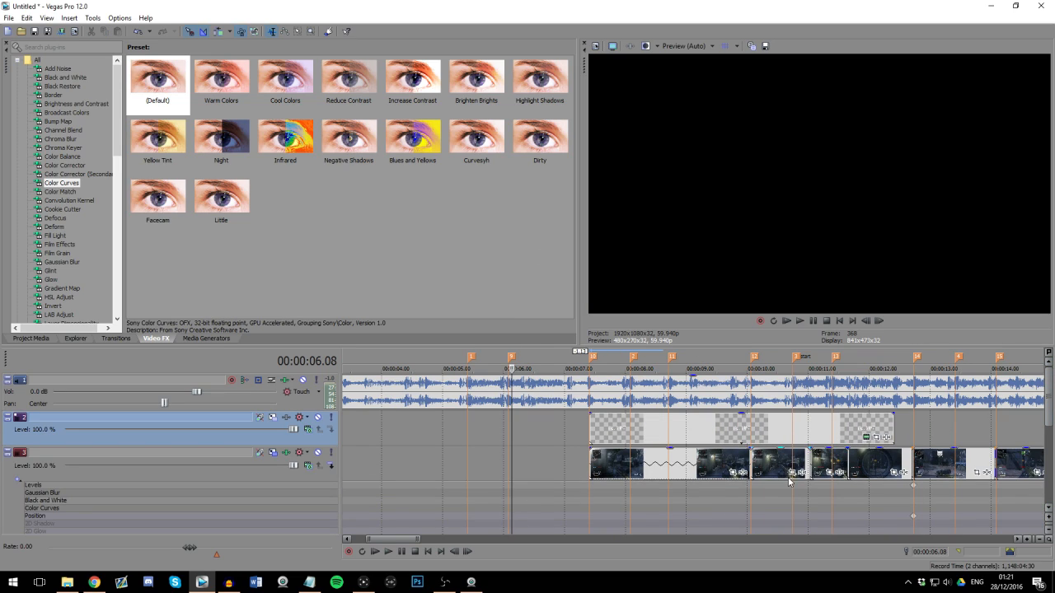
{"action": "scroll", "coordinate": [772, 488], "scroll_direction": "up", "scroll_amount": 1}
{"action": "key", "text": "space"}
{"action": "left_click", "coordinate": [534, 445]}
{"action": "key", "text": "space"}
{"action": "key", "text": "Return"}
Step: Extend the start of the first gameplay clip back to three frames before marker 1
{"action": "left_click_drag", "start_coordinate": [781, 462], "coordinate": [619, 463]}
{"action": "scroll", "coordinate": [668, 483], "scroll_direction": "up", "scroll_amount": 4}
{"action": "key", "text": "Left"}
{"action": "left_click_drag", "start_coordinate": [689, 471], "coordinate": [674, 466]}
{"action": "key", "text": "Right"}
{"action": "scroll", "coordinate": [740, 465], "scroll_direction": "down", "scroll_amount": 4}
Step: Move the title event so it starts together with the first gameplay clip, three frames before marker 1
{"action": "left_click_drag", "start_coordinate": [880, 428], "coordinate": [716, 429]}
{"action": "scroll", "coordinate": [857, 449], "scroll_direction": "up", "scroll_amount": 4}
{"action": "key", "text": "Left"}
{"action": "key", "text": "Left"}
{"action": "key", "text": "Left"}
{"action": "key", "text": "Right"}
{"action": "key", "text": "Right"}
{"action": "key", "text": "Right"}
{"action": "scroll", "coordinate": [845, 450], "scroll_direction": "down", "scroll_amount": 6}
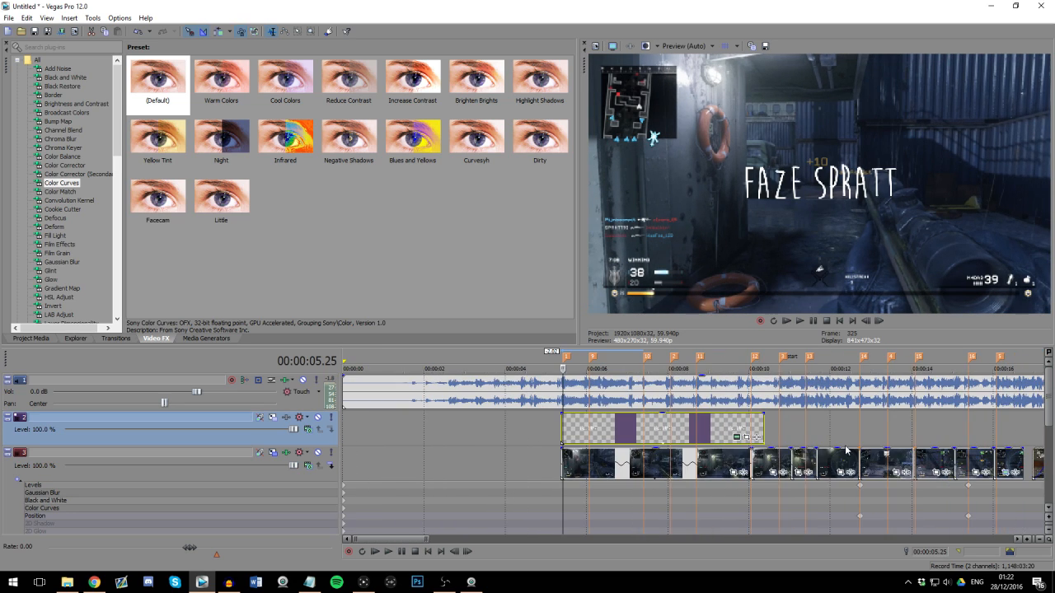
Step: Trim the title's end to just before marker 2 and add a fade-out over about its second half
{"action": "left_click", "coordinate": [634, 424]}
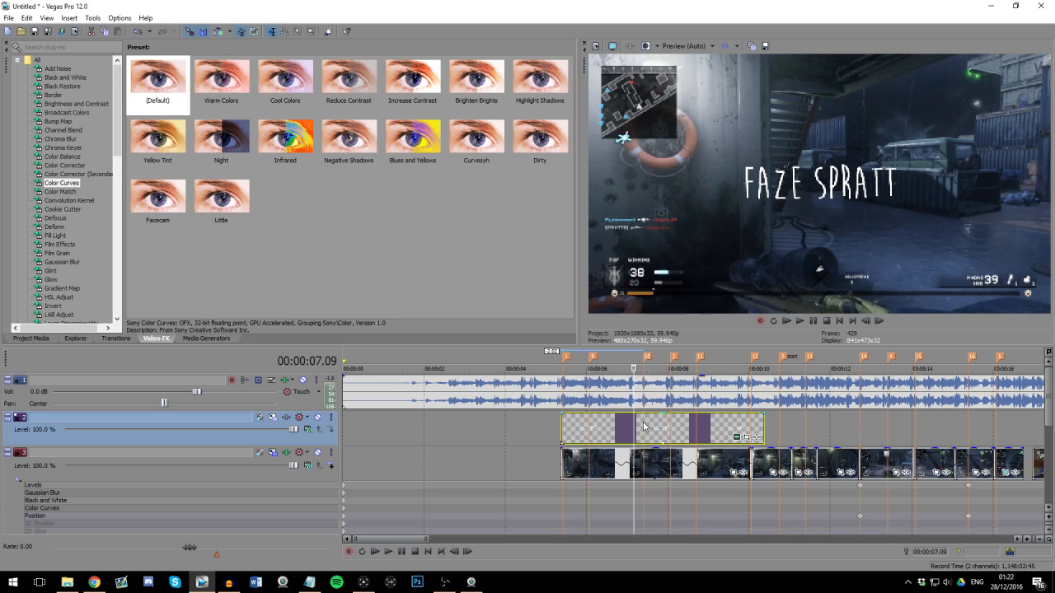
{"action": "key", "text": "space"}
{"action": "key", "text": "Return"}
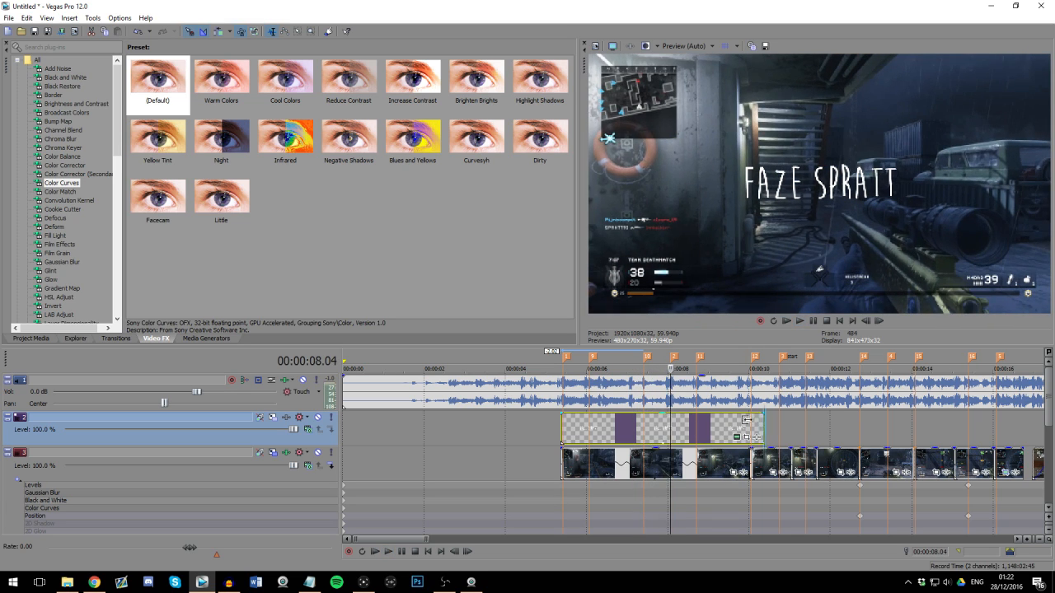
{"action": "left_click_drag", "start_coordinate": [763, 428], "coordinate": [666, 422]}
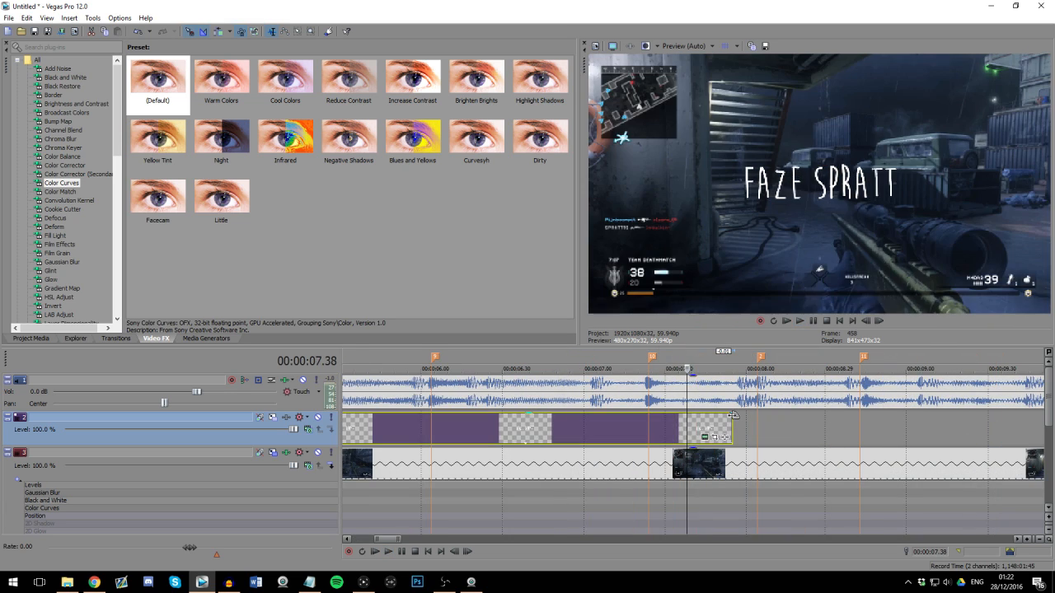
{"action": "left_click_drag", "start_coordinate": [732, 415], "coordinate": [528, 425]}
{"action": "scroll", "coordinate": [562, 435], "scroll_direction": "down", "scroll_amount": 4}
{"action": "left_click", "coordinate": [561, 432]}
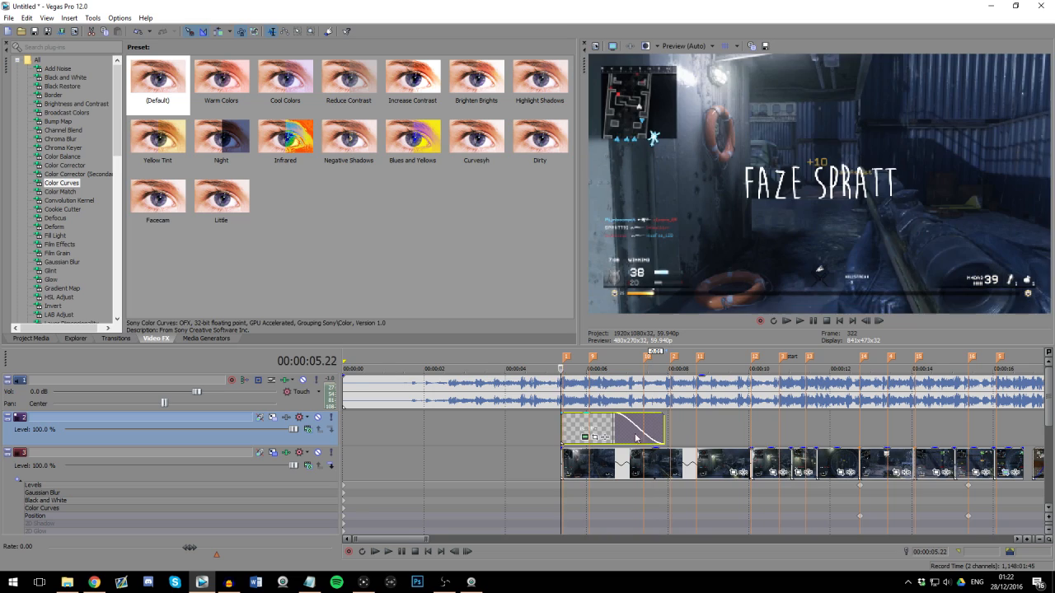
Step: Open Pan/Crop for the title event and add a position keyframe three frames in, at 00:00:00.03
{"action": "scroll", "coordinate": [720, 440], "scroll_direction": "up", "scroll_amount": 4}
{"action": "left_click", "coordinate": [877, 438]}
{"action": "key", "text": "Right"}
{"action": "key", "text": "Right"}
{"action": "key", "text": "Right"}
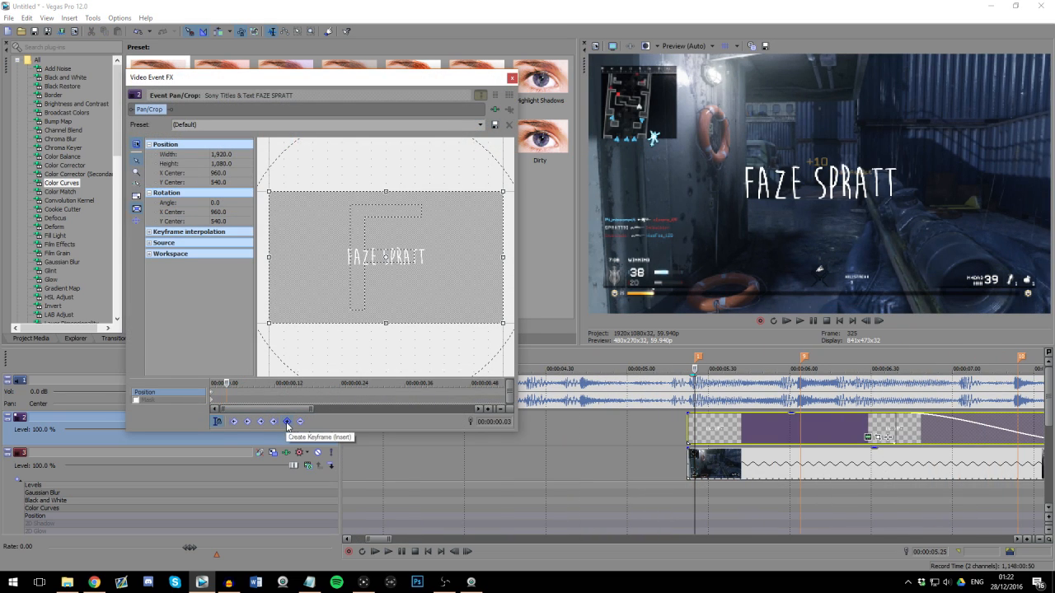
{"action": "left_click", "coordinate": [287, 421]}
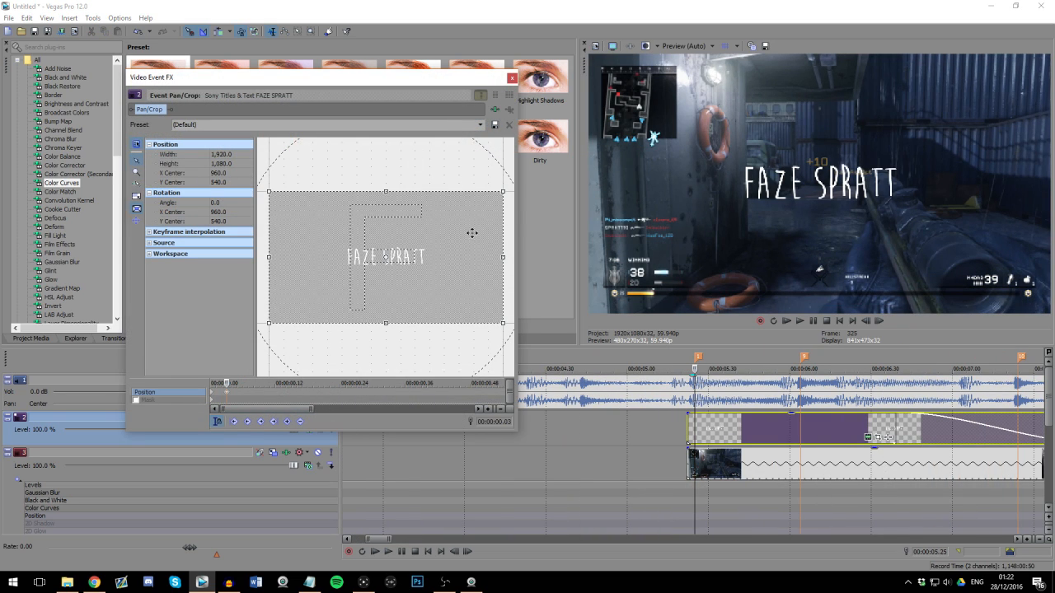
Step: Shrink the title's crop frame at the first keyframe to about 57 by 32
{"action": "left_click", "coordinate": [212, 395]}
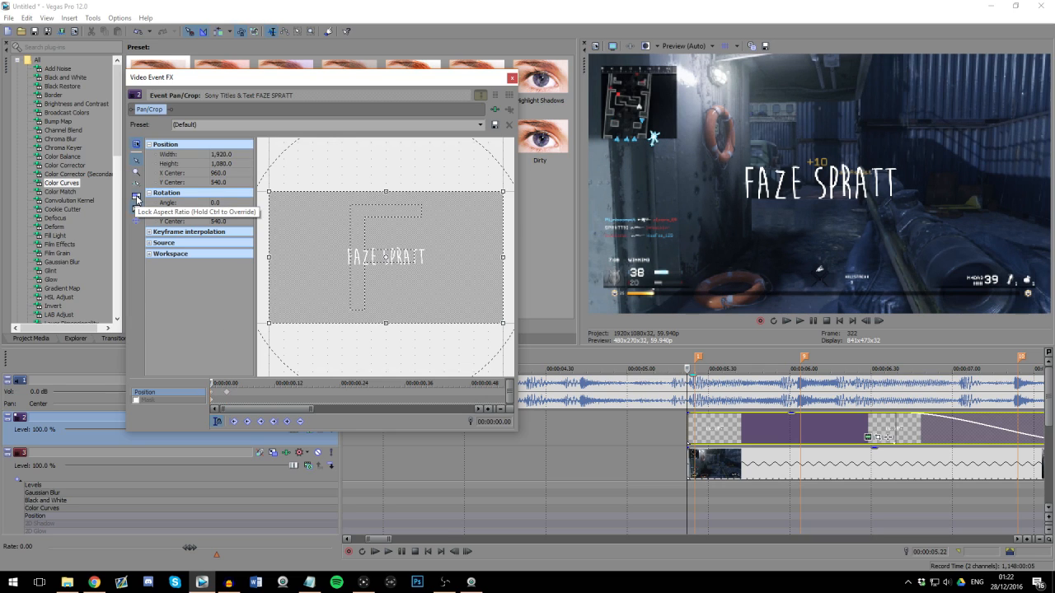
{"action": "scroll", "coordinate": [458, 227], "scroll_direction": "down", "scroll_amount": 2}
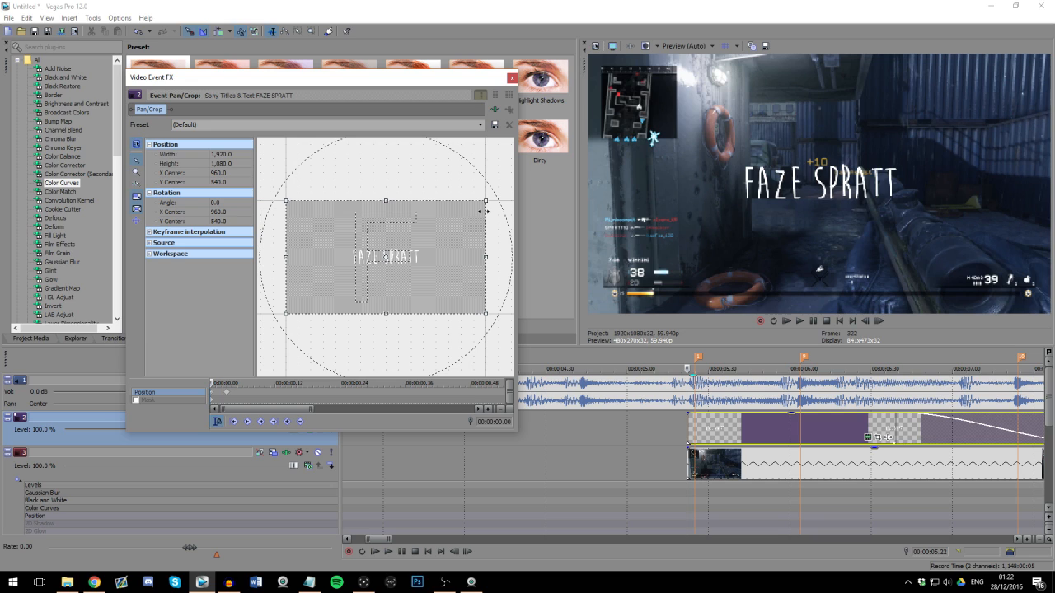
{"action": "left_click_drag", "start_coordinate": [486, 201], "coordinate": [389, 255]}
Step: Add a keyframe at the title's end, 00:00:02.33, with the crop frame enlarged to about 2,402 by 1,351 and rotated 0.5
{"action": "scroll", "coordinate": [394, 402], "scroll_direction": "down", "scroll_amount": 4}
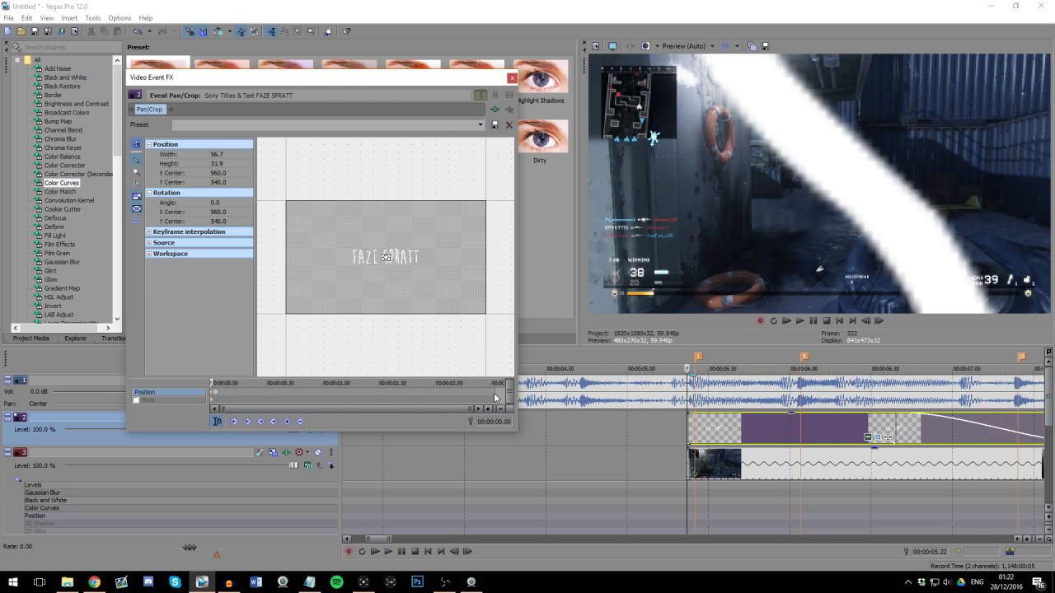
{"action": "left_click", "coordinate": [688, 434]}
{"action": "key", "text": "Right"}
{"action": "key", "text": "Right"}
{"action": "key", "text": "Right"}
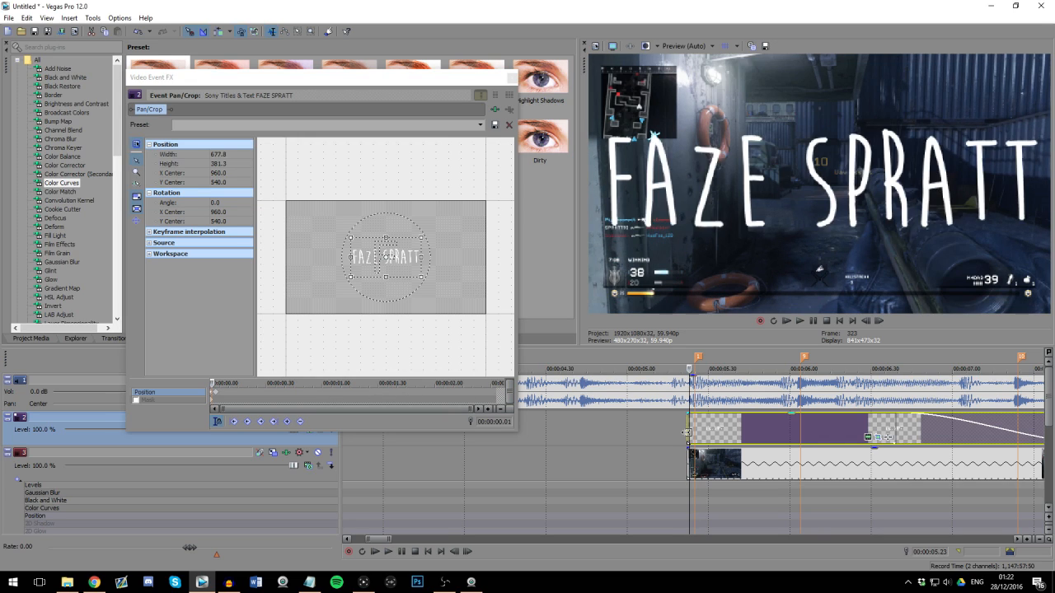
{"action": "left_click", "coordinate": [495, 394]}
{"action": "left_click_drag", "start_coordinate": [468, 211], "coordinate": [490, 189]}
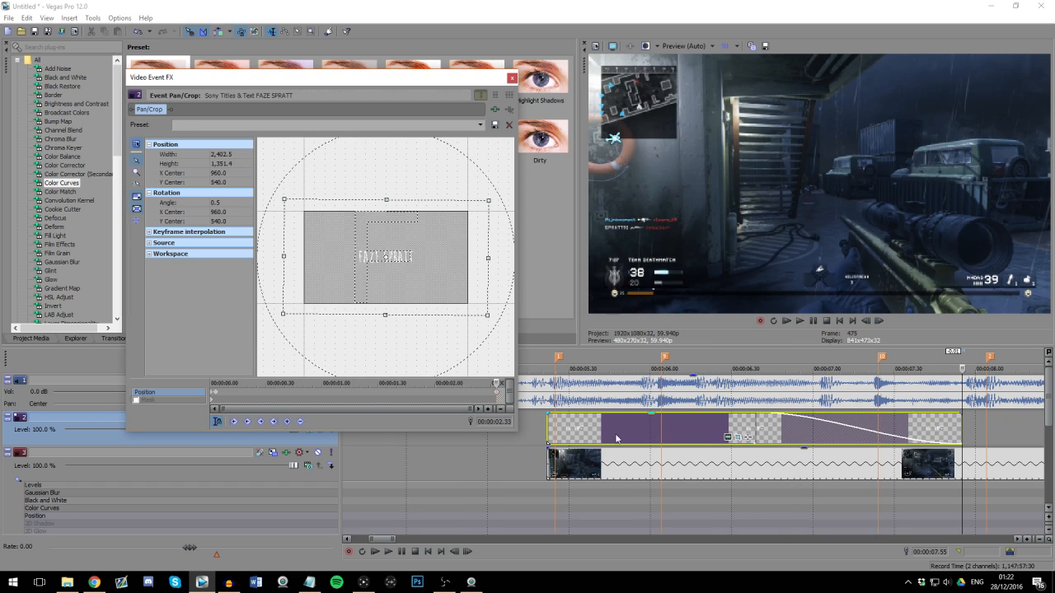
Step: Play the title from its start to check the zoom, slow shrink and fade-out animation
{"action": "left_click", "coordinate": [545, 428]}
{"action": "left_click", "coordinate": [550, 431]}
{"action": "scroll", "coordinate": [550, 432], "scroll_direction": "up", "scroll_amount": 2}
{"action": "key", "text": "Right"}
{"action": "key", "text": "Right"}
{"action": "scroll", "coordinate": [709, 440], "scroll_direction": "down", "scroll_amount": 3}
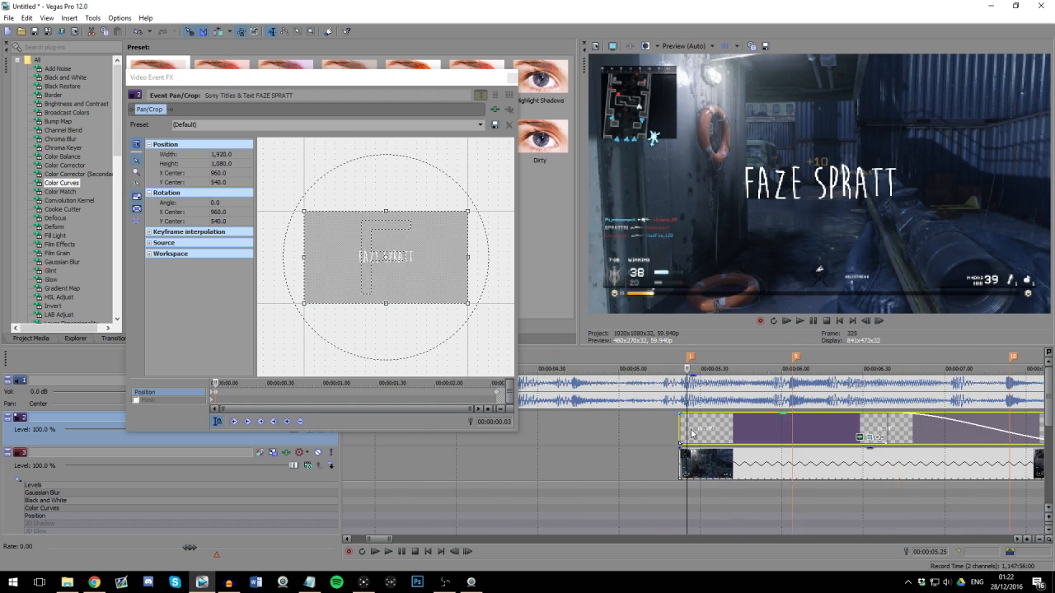
{"action": "key", "text": "space"}
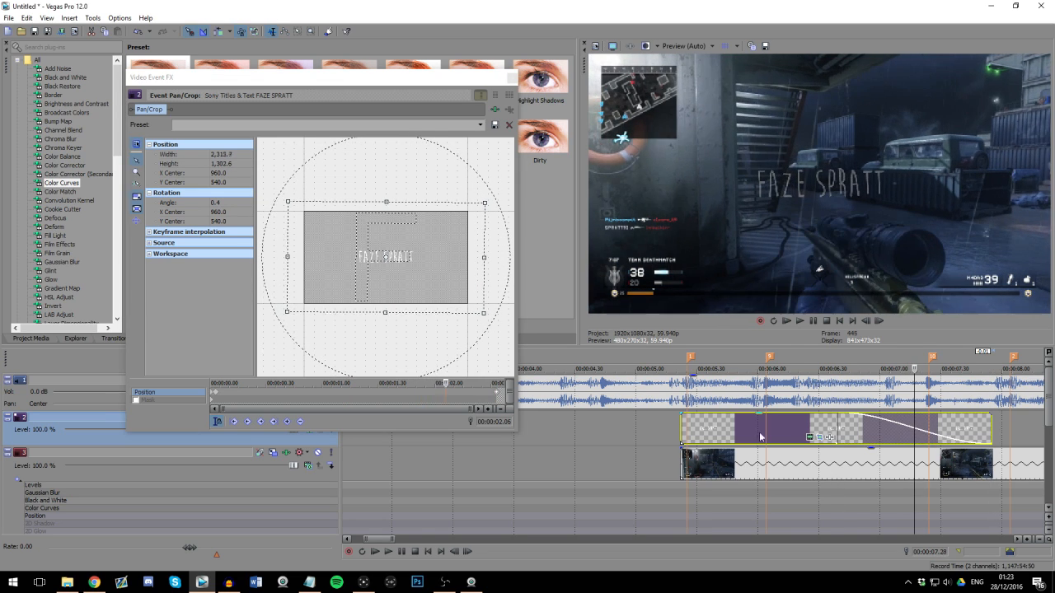
{"action": "scroll", "coordinate": [583, 432], "scroll_direction": "down", "scroll_amount": 3}
{"action": "key", "text": "space"}
Step: Duplicate the animated title event to just before marker 2
{"action": "mouse_move", "coordinate": [594, 426]}
{"action": "left_mouse_down"}
{"action": "mouse_move", "coordinate": [702, 435]}
{"action": "mouse_move", "coordinate": [676, 430]}
{"action": "left_mouse_up"}
{"action": "key", "text": "Return"}
{"action": "left_click", "coordinate": [673, 423]}
{"action": "scroll", "coordinate": [672, 425], "scroll_direction": "up", "scroll_amount": 6}
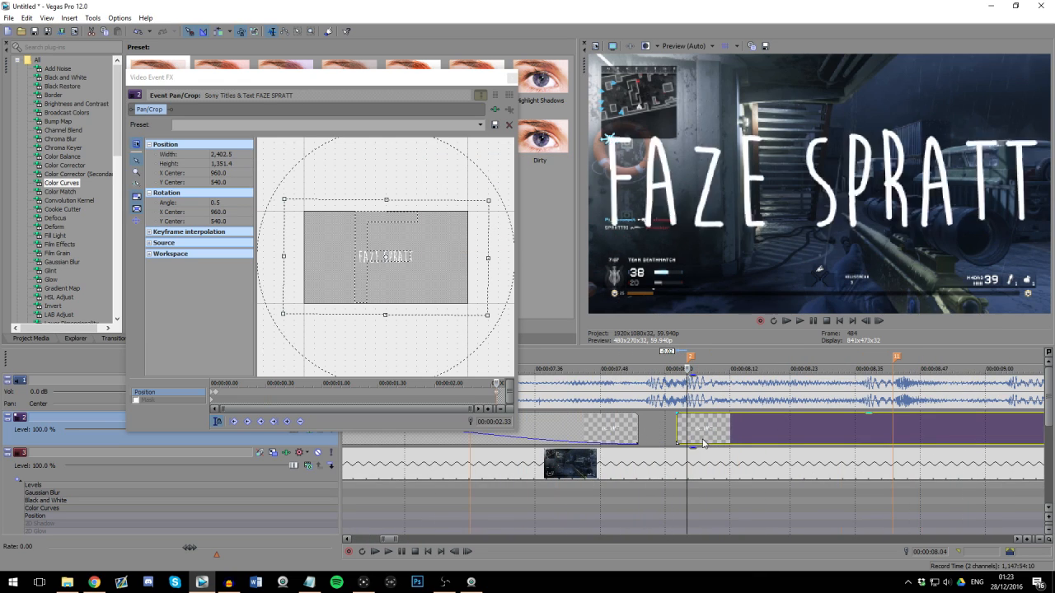
Step: Shift the copied title one frame earlier so it starts three frames before marker 2
{"action": "left_click", "coordinate": [678, 431]}
{"action": "key", "text": "Right"}
{"action": "key", "text": "Right"}
{"action": "key", "text": "Right"}
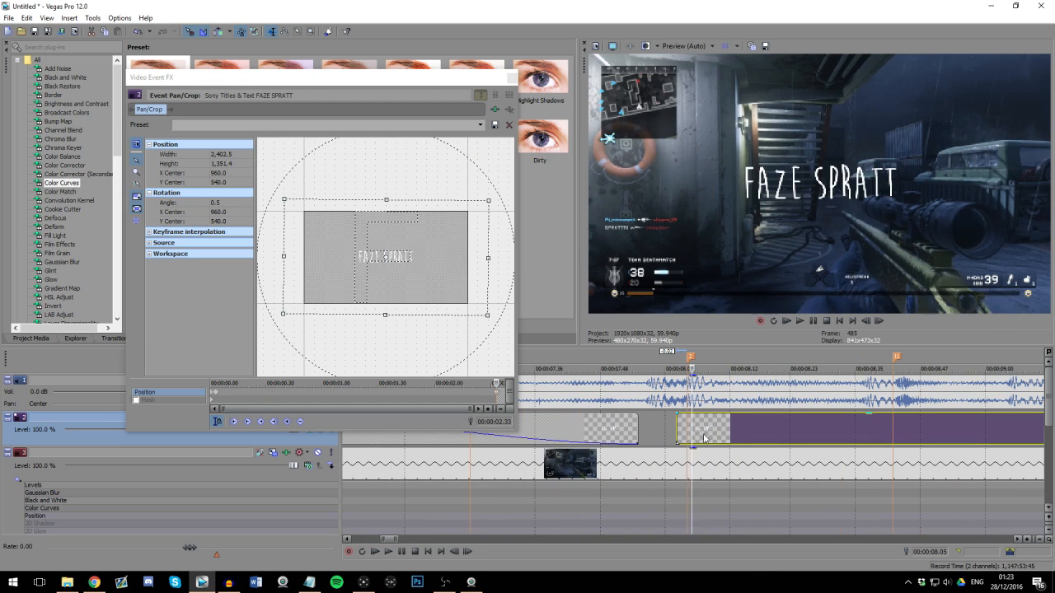
{"action": "left_click_drag", "start_coordinate": [714, 441], "coordinate": [710, 440]}
{"action": "left_click", "coordinate": [684, 427]}
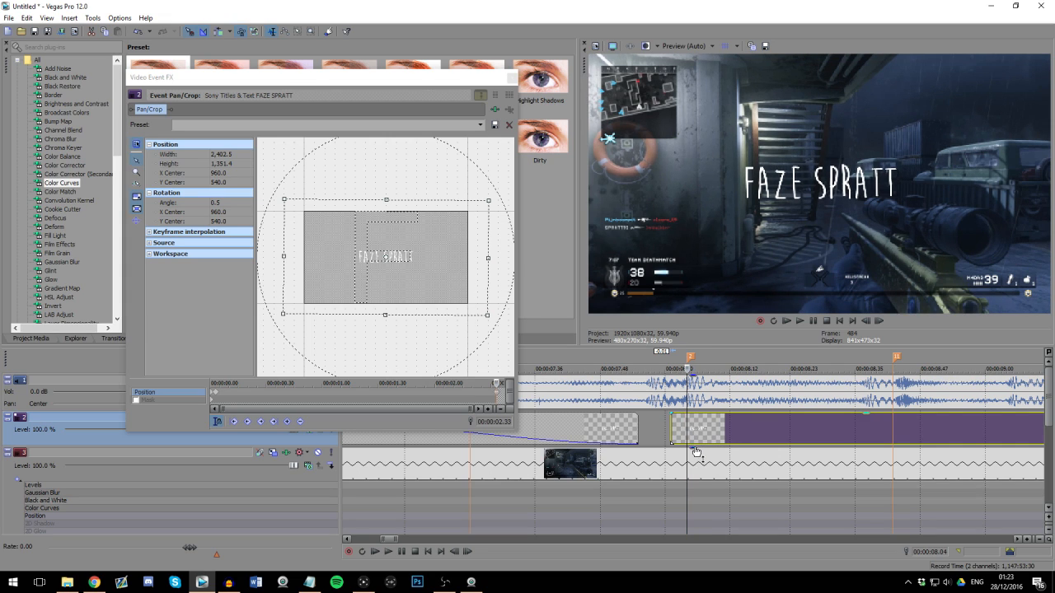
Step: Trim the end of the copied title to just before marker 12
{"action": "scroll", "coordinate": [694, 447], "scroll_direction": "down", "scroll_amount": 6}
{"action": "scroll", "coordinate": [849, 445], "scroll_direction": "up", "scroll_amount": 2}
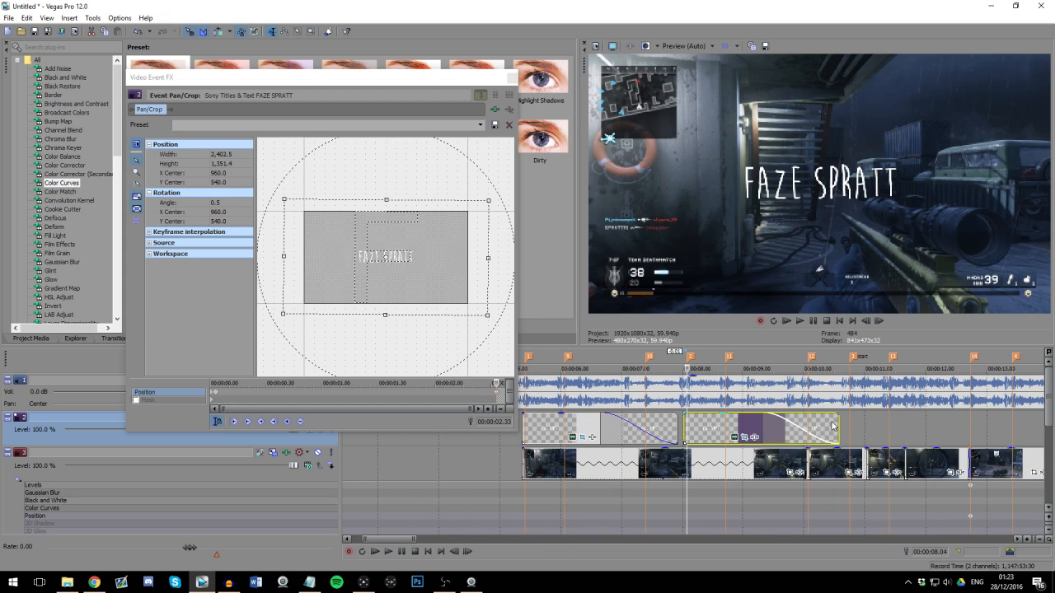
{"action": "left_click", "coordinate": [720, 401]}
{"action": "left_click_drag", "start_coordinate": [837, 428], "coordinate": [800, 422]}
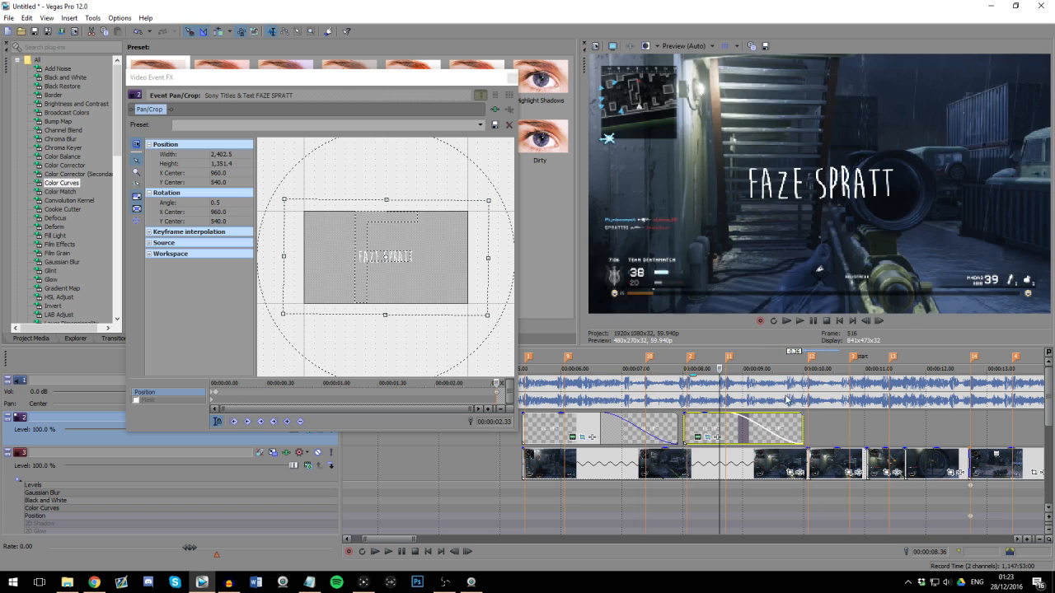
{"action": "left_click", "coordinate": [785, 398]}
{"action": "scroll", "coordinate": [787, 412], "scroll_direction": "up", "scroll_amount": 2}
{"action": "left_click", "coordinate": [733, 399]}
{"action": "scroll", "coordinate": [669, 433], "scroll_direction": "down", "scroll_amount": 3}
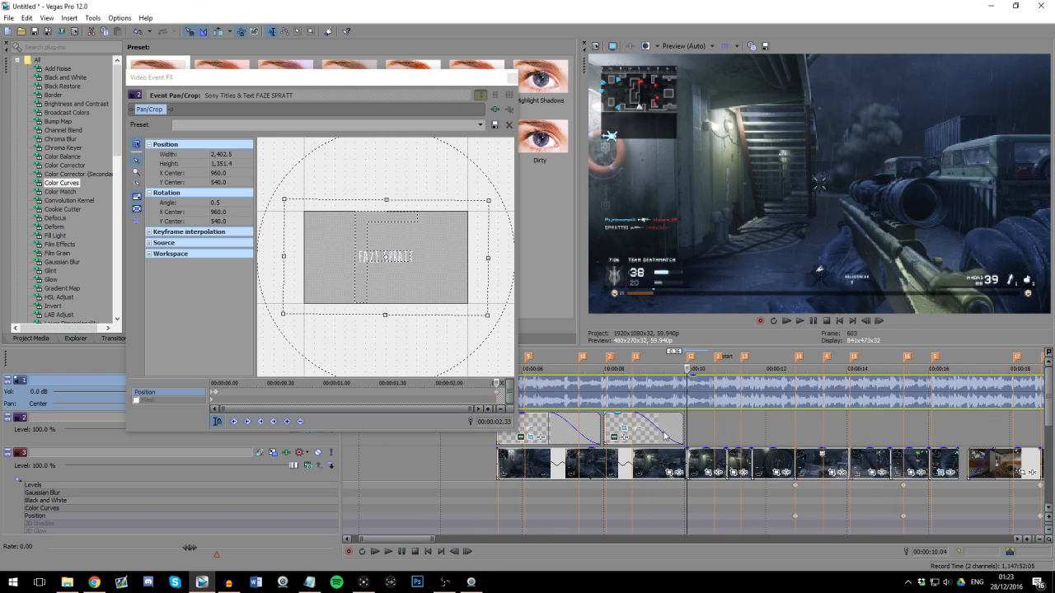
Step: Change the copied title's text to COOL and close the editing windows
{"action": "left_click", "coordinate": [607, 423]}
{"action": "scroll", "coordinate": [734, 430], "scroll_direction": "up", "scroll_amount": 4}
{"action": "left_click", "coordinate": [757, 427]}
{"action": "scroll", "coordinate": [712, 438], "scroll_direction": "down", "scroll_amount": 2}
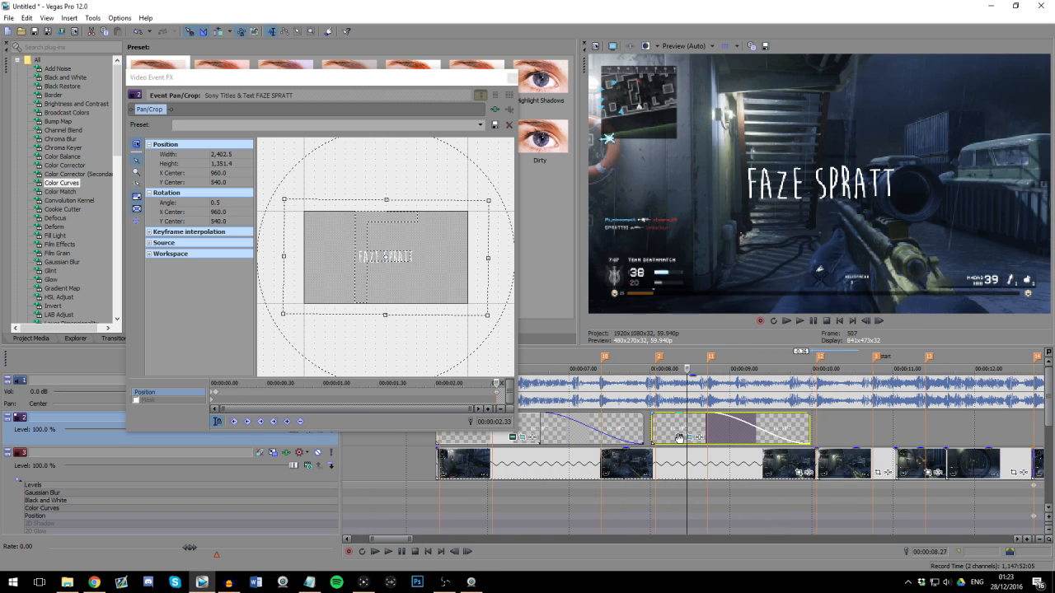
{"action": "left_click", "coordinate": [679, 437]}
{"action": "key", "text": "ctrl+a"}
{"action": "type", "text": "(OOL"}
{"action": "left_click", "coordinate": [501, 215]}
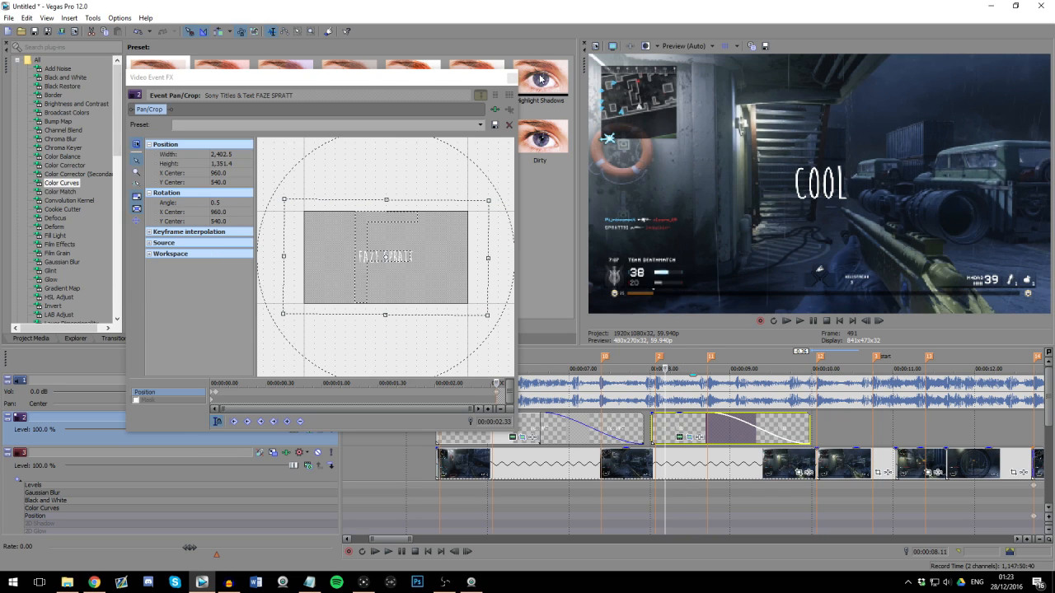
{"action": "left_click", "coordinate": [511, 77]}
Step: Open Pan/Crop for a gameplay clip on track 3 and add a position keyframe at 00:00:00.03
{"action": "left_click", "coordinate": [441, 465]}
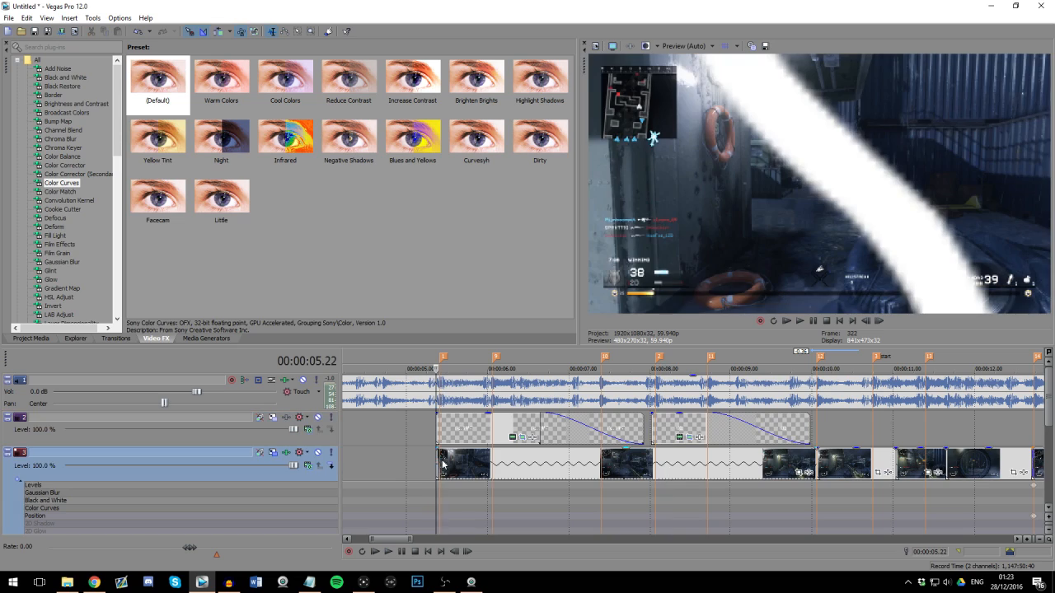
{"action": "left_click", "coordinate": [797, 472]}
{"action": "scroll", "coordinate": [213, 395], "scroll_direction": "up", "scroll_amount": 5}
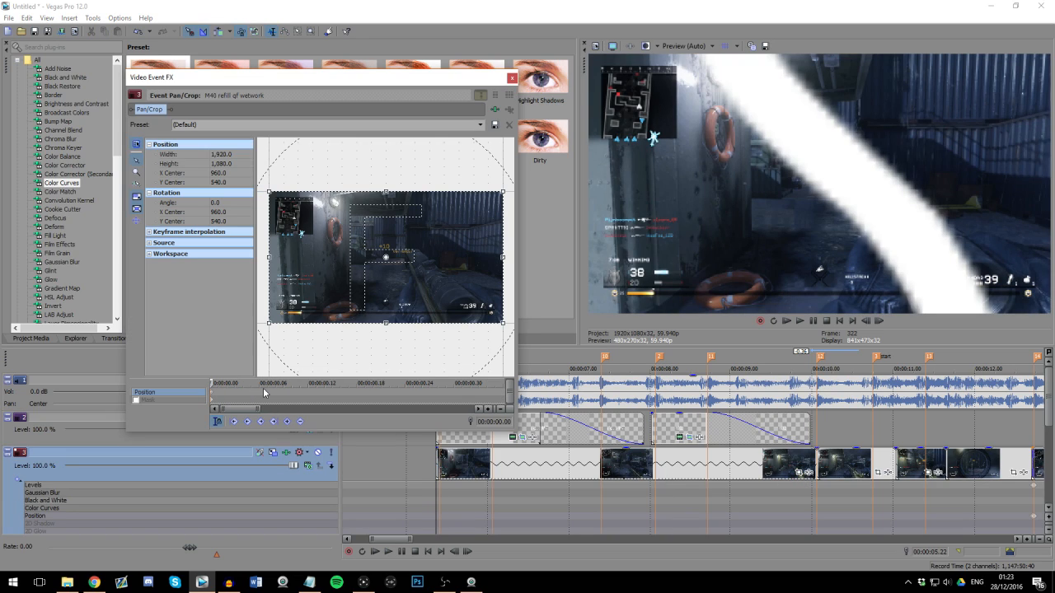
{"action": "key", "text": "Right"}
{"action": "key", "text": "Right"}
{"action": "key", "text": "Right"}
{"action": "left_click", "coordinate": [287, 423]}
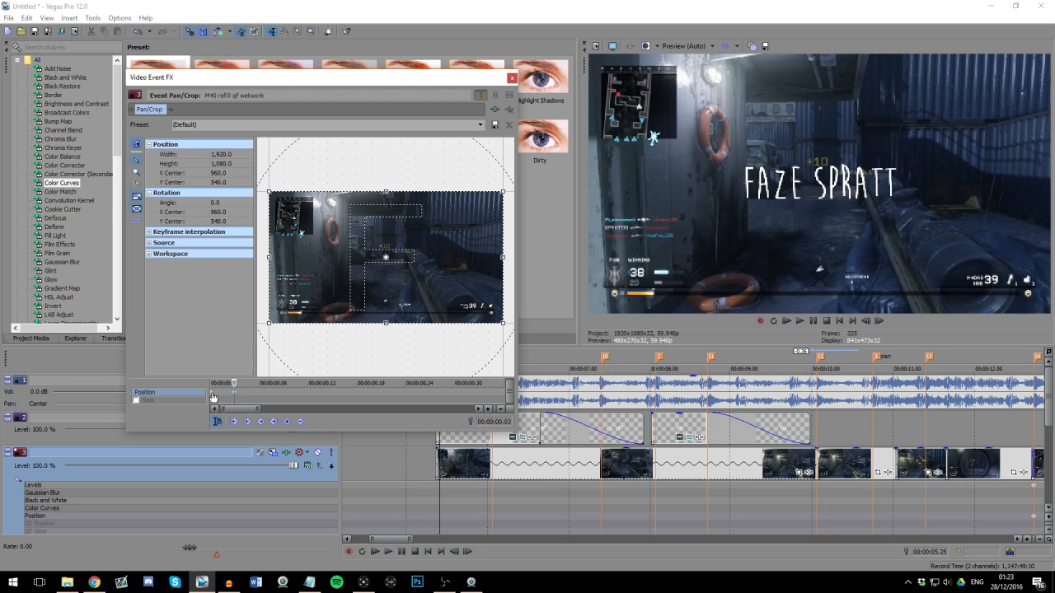
Step: Apply the Transition preset to the gameplay clip's first Pan/Crop keyframe
{"action": "left_click", "coordinate": [212, 397]}
{"action": "left_click", "coordinate": [478, 126]}
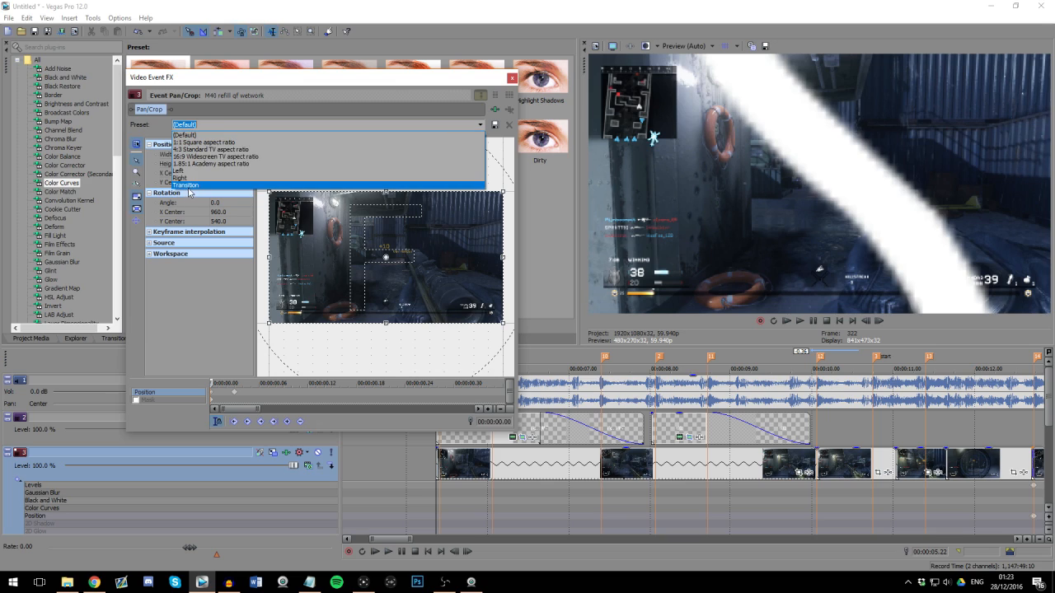
{"action": "left_click", "coordinate": [189, 186]}
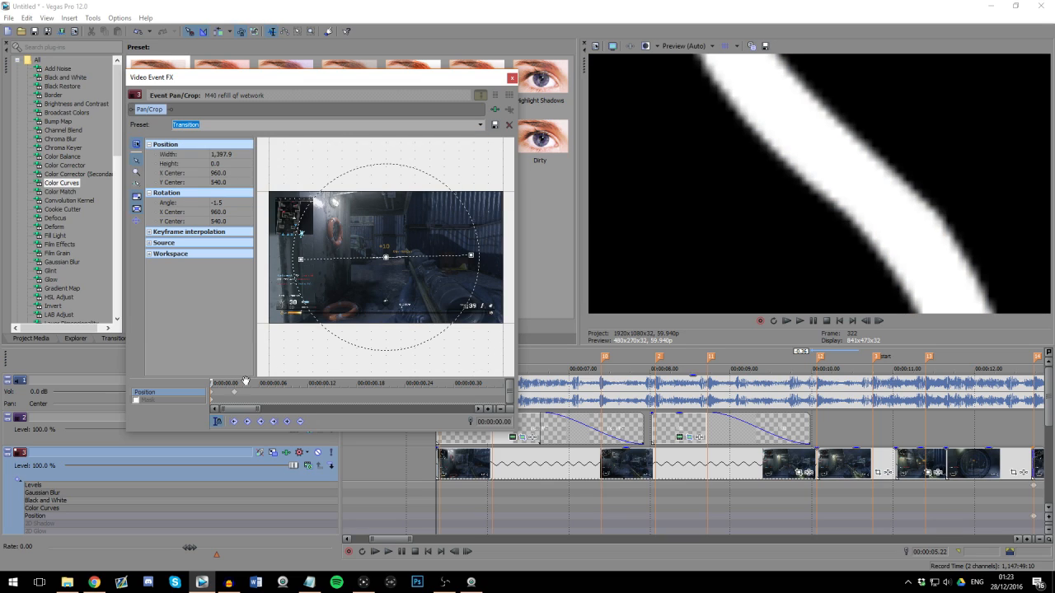
Step: Check the Pan/Crop transition frame by frame up to its last keyframe and close the Pan/Crop window
{"action": "key", "text": "Right"}
{"action": "key", "text": "Right"}
{"action": "key", "text": "Right"}
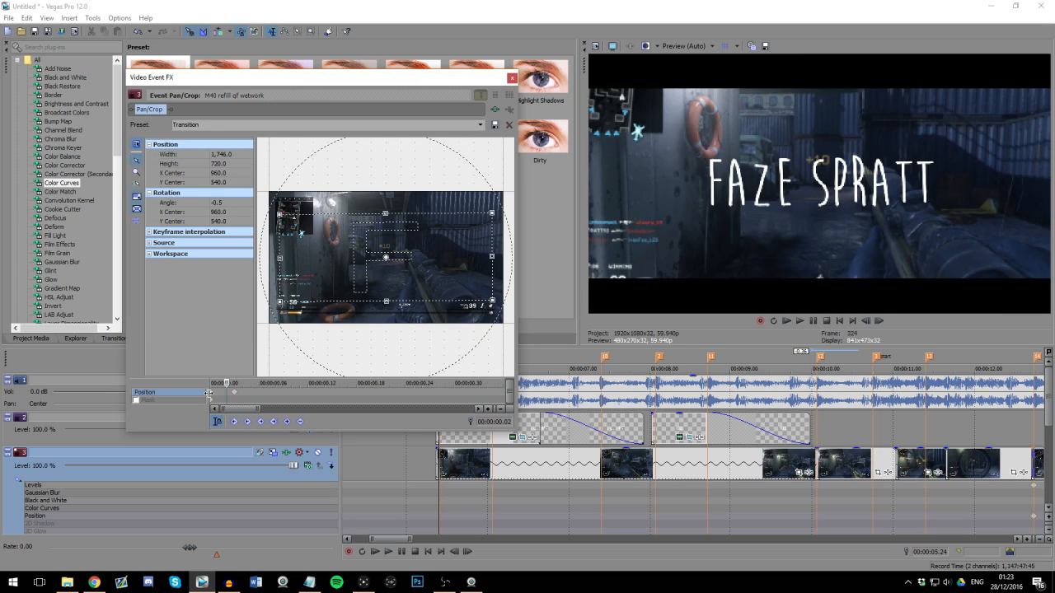
{"action": "left_click", "coordinate": [511, 80]}
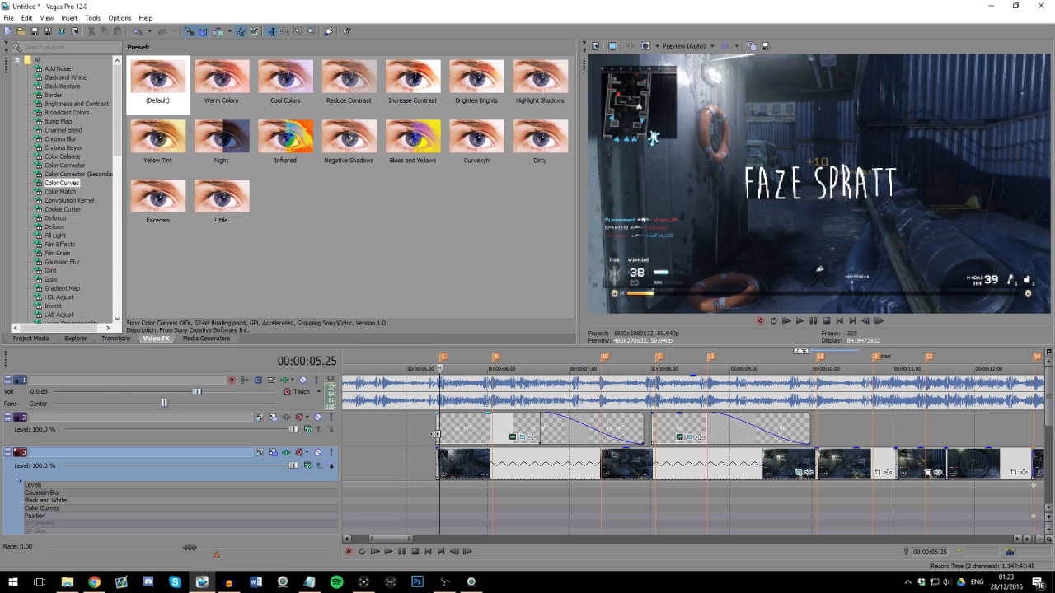
Step: Insert a new video track above the title track and place the playhead at 00:00:05.25
{"action": "scroll", "coordinate": [437, 437], "scroll_direction": "down", "scroll_amount": 10}
{"action": "scroll", "coordinate": [527, 444], "scroll_direction": "up", "scroll_amount": 5}
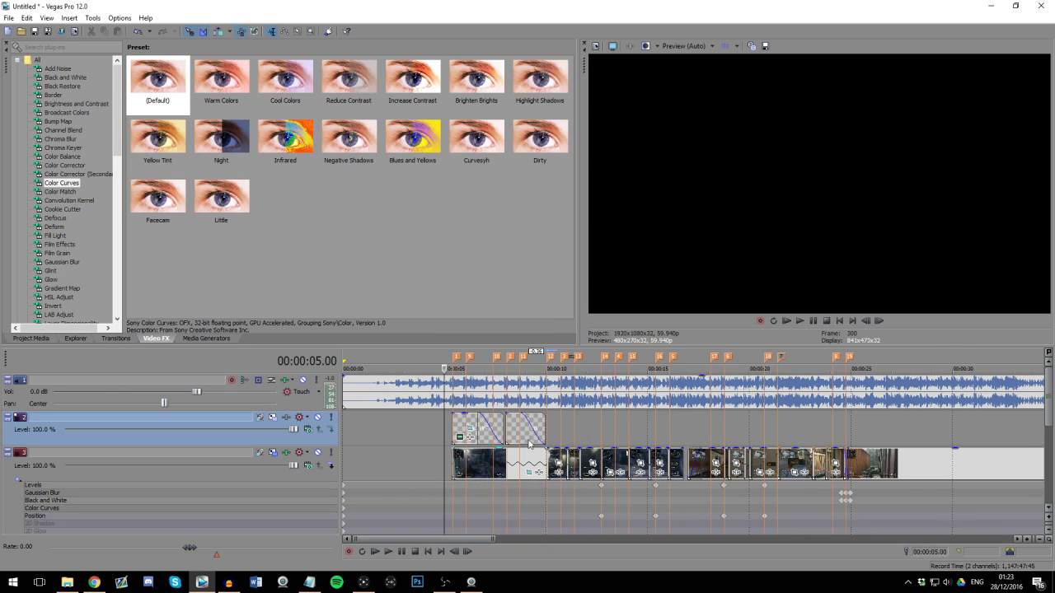
{"action": "right_click", "coordinate": [320, 440]}
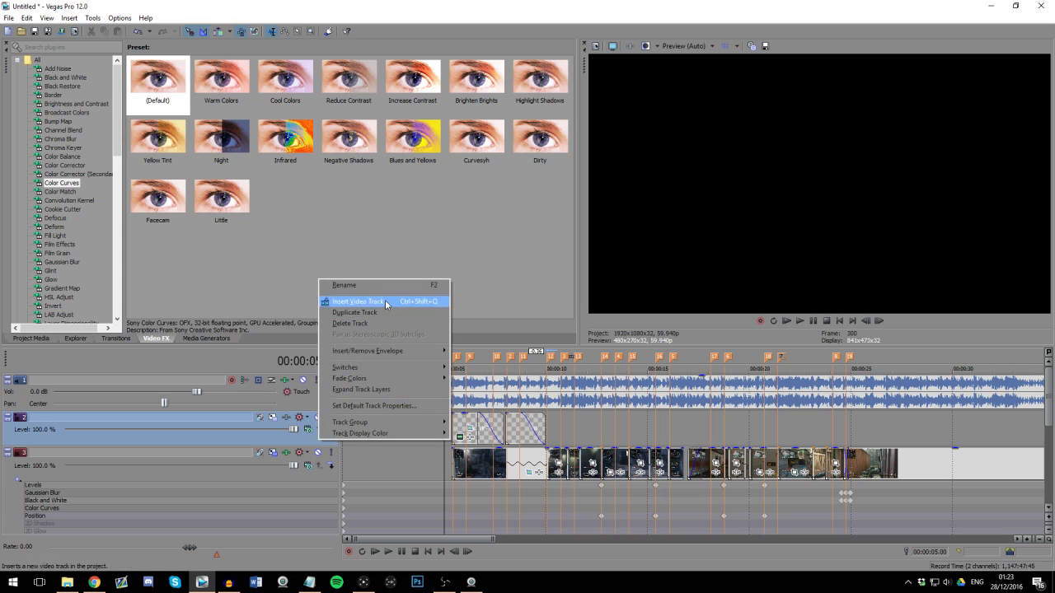
{"action": "left_click", "coordinate": [384, 302]}
{"action": "left_click", "coordinate": [453, 434]}
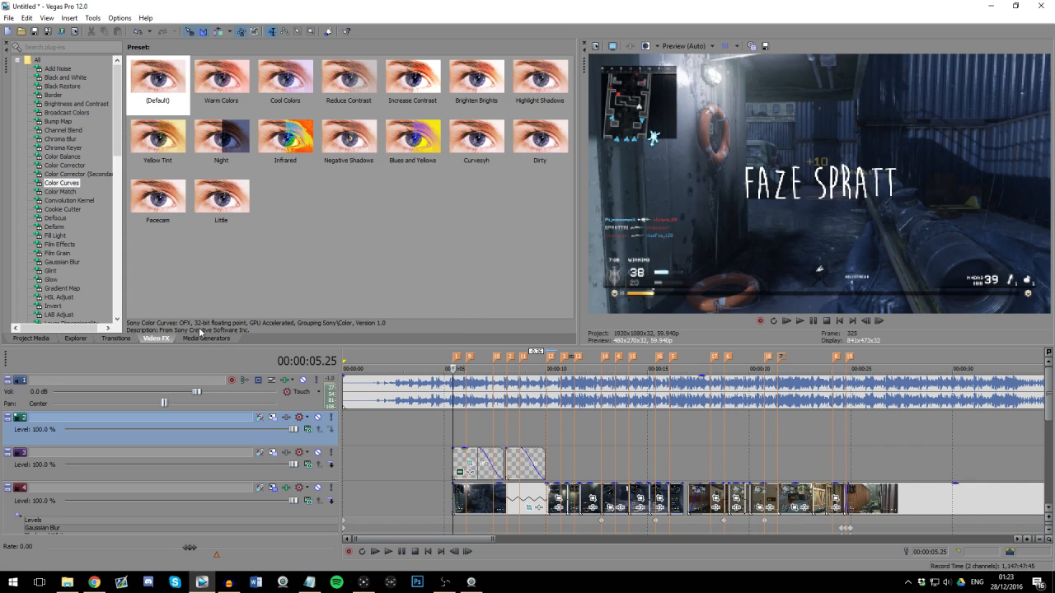
Step: Add a black Solid Color event to the new video track, starting near the first title
{"action": "left_click", "coordinate": [205, 337]}
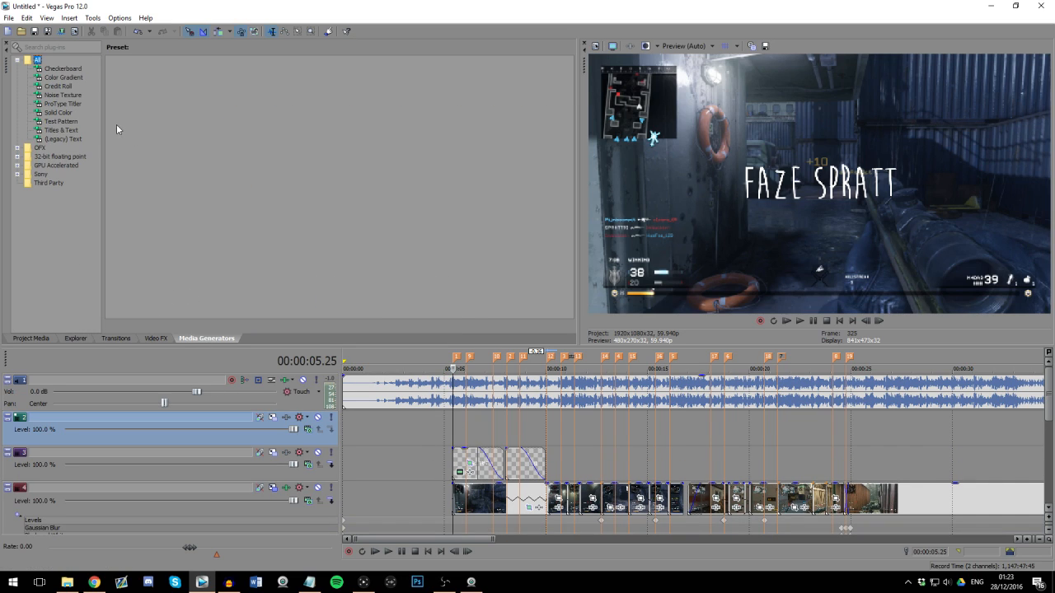
{"action": "left_click", "coordinate": [66, 114]}
{"action": "left_click_drag", "start_coordinate": [194, 86], "coordinate": [459, 433]}
{"action": "left_click", "coordinate": [501, 215]}
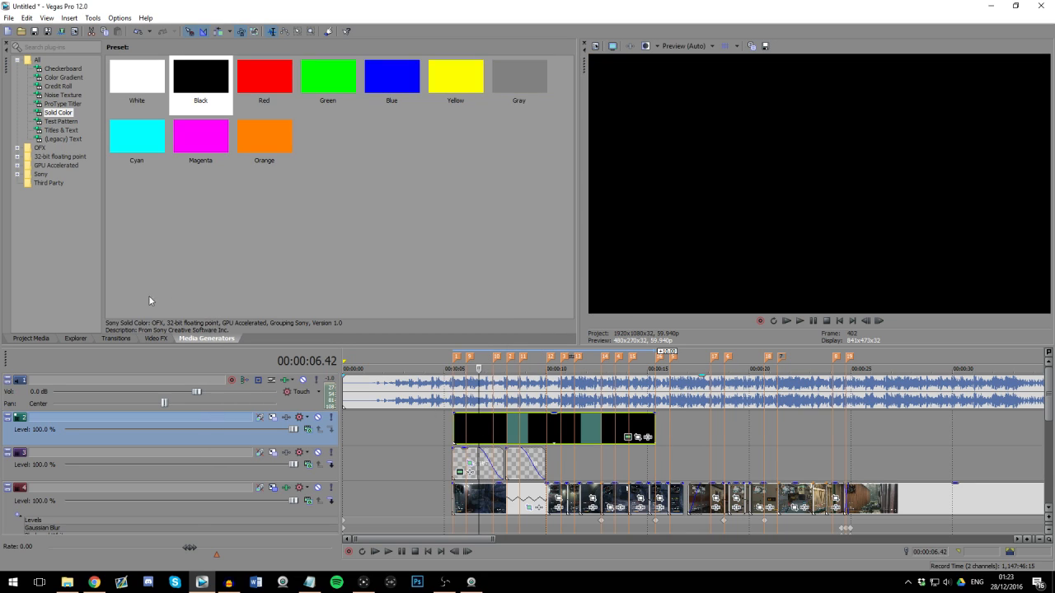
Step: Apply the default Cookie Cutter effect to the black solid color event
{"action": "left_click", "coordinate": [157, 338]}
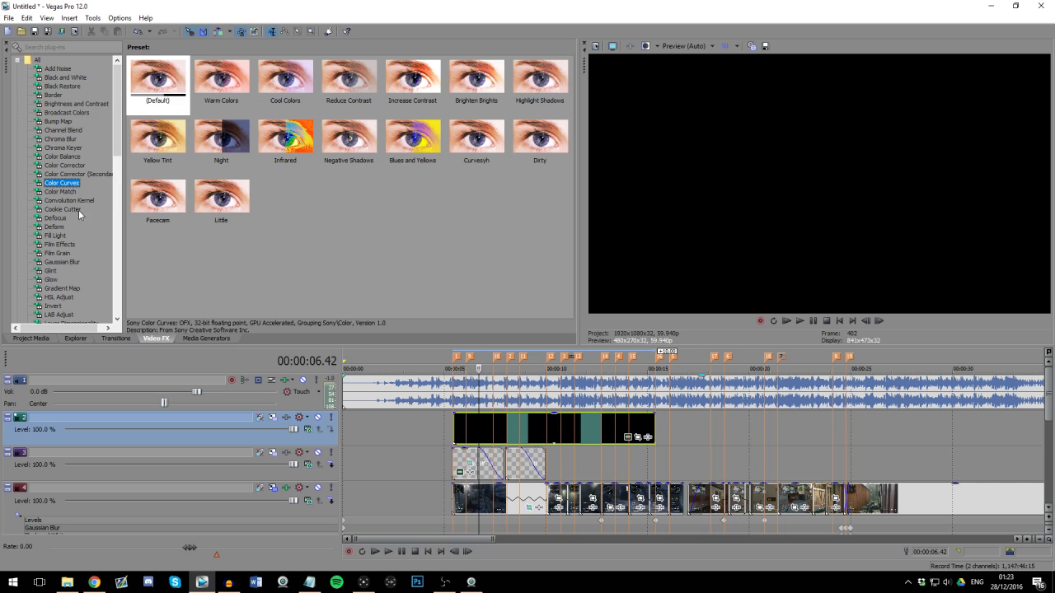
{"action": "left_click", "coordinate": [70, 209]}
{"action": "left_click_drag", "start_coordinate": [157, 78], "coordinate": [472, 400]}
{"action": "left_click_drag", "start_coordinate": [487, 436], "coordinate": [476, 429]}
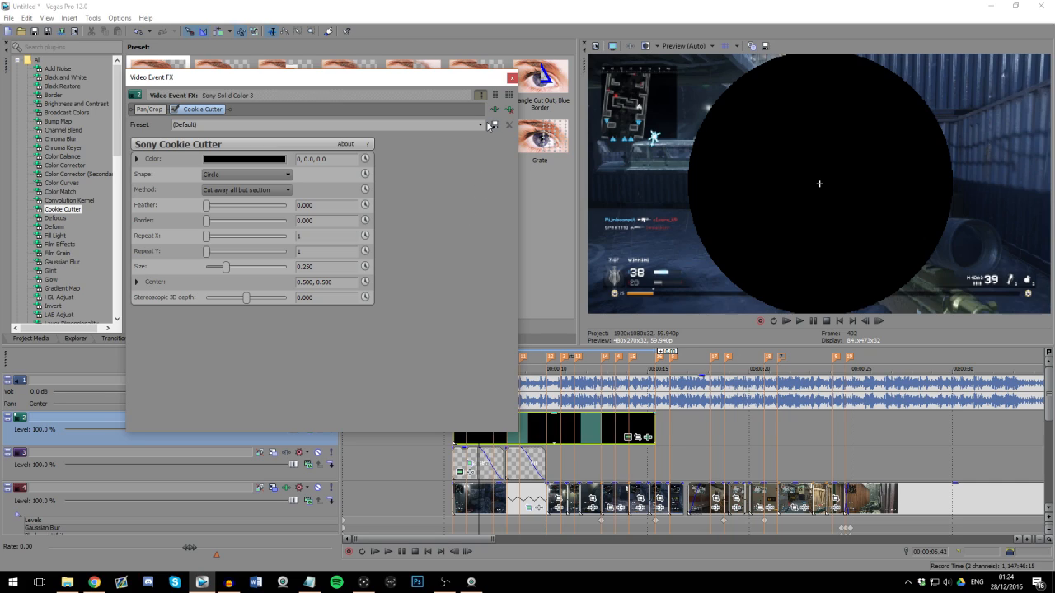
Step: Set the Cookie Cutter shape to Square and its method to Cut away section
{"action": "left_click", "coordinate": [236, 177]}
{"action": "left_click", "coordinate": [264, 226]}
{"action": "left_click", "coordinate": [246, 190]}
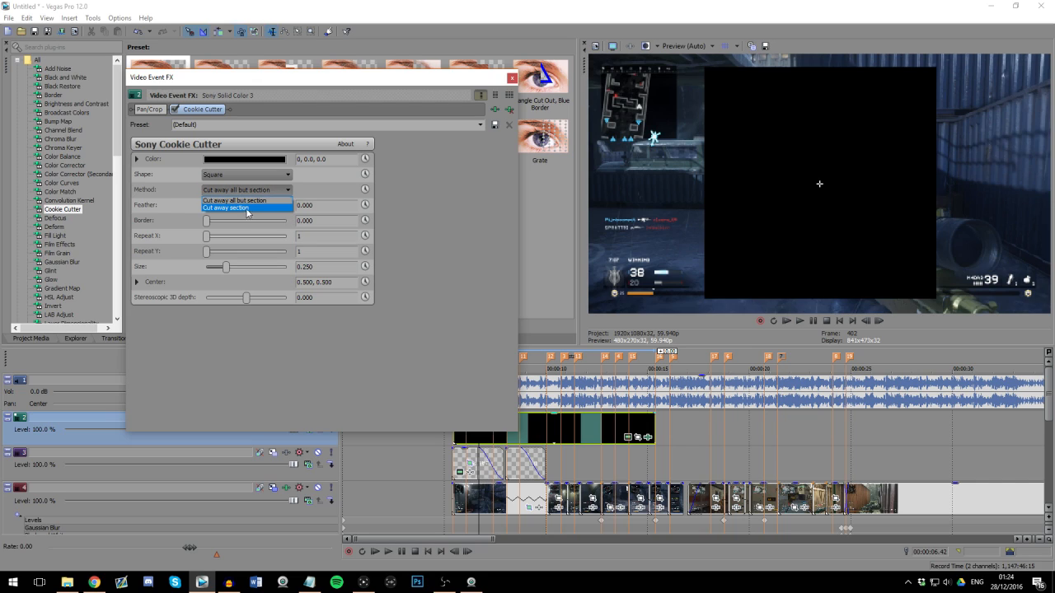
{"action": "left_click", "coordinate": [230, 209]}
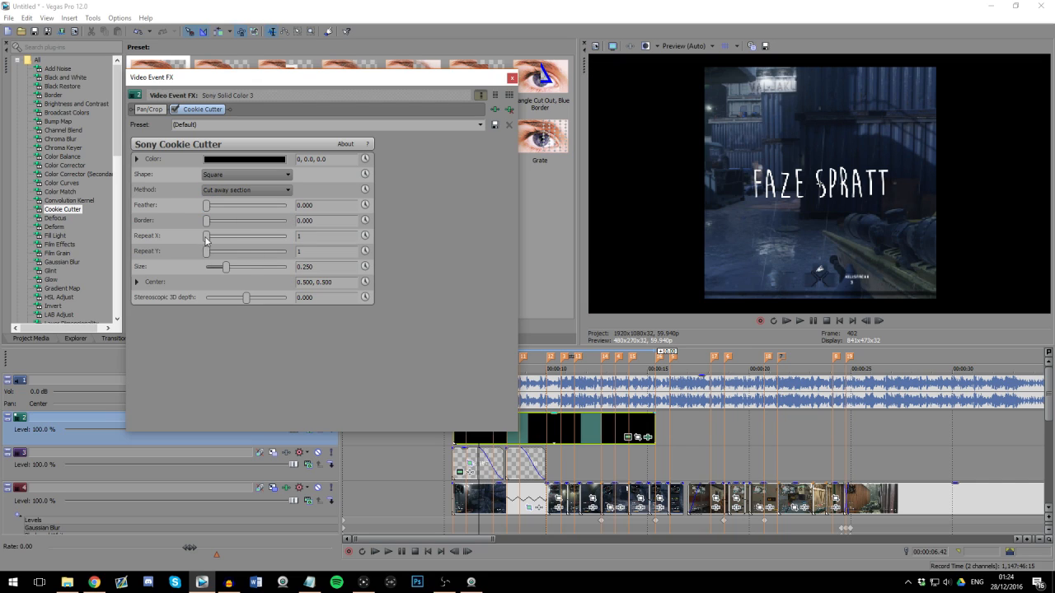
Step: Set the Cookie Cutter's Repeat X to 10 and Size to 0.510 to form thin letterbox bars
{"action": "left_click_drag", "start_coordinate": [206, 238], "coordinate": [308, 246]}
{"action": "left_click_drag", "start_coordinate": [221, 270], "coordinate": [251, 277]}
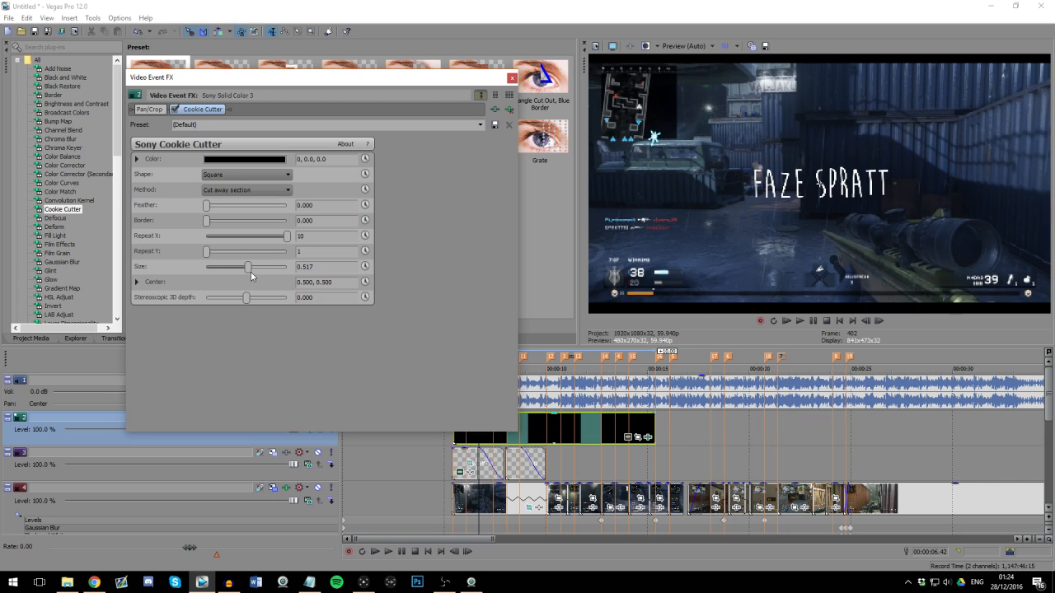
{"action": "key", "text": "BackSpace"}
{"action": "key", "text": "BackSpace"}
{"action": "key", "text": "Return"}
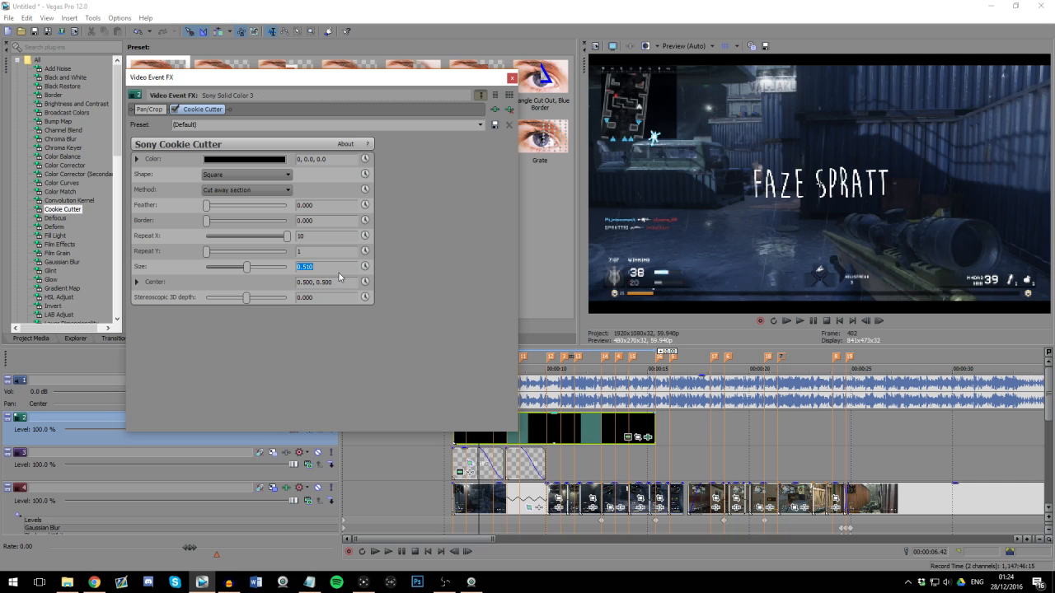
Step: Move the letterbox event to the project start on the topmost track and extend its end by about 1:25.40
{"action": "left_click", "coordinate": [512, 79]}
{"action": "left_click_drag", "start_coordinate": [466, 430], "coordinate": [313, 387]}
{"action": "scroll", "coordinate": [387, 403], "scroll_direction": "down", "scroll_amount": 5}
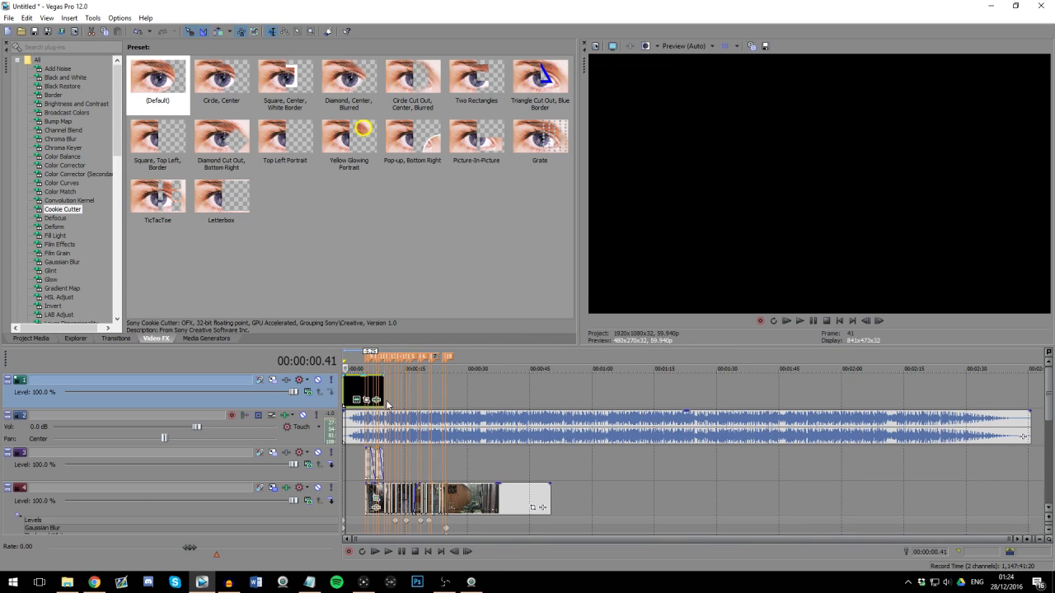
{"action": "left_click_drag", "start_coordinate": [384, 393], "coordinate": [742, 394]}
Step: Move the music track below the gameplay audio track and reduce the letterbox track to minimum height
{"action": "left_click_drag", "start_coordinate": [1049, 390], "coordinate": [1049, 404]}
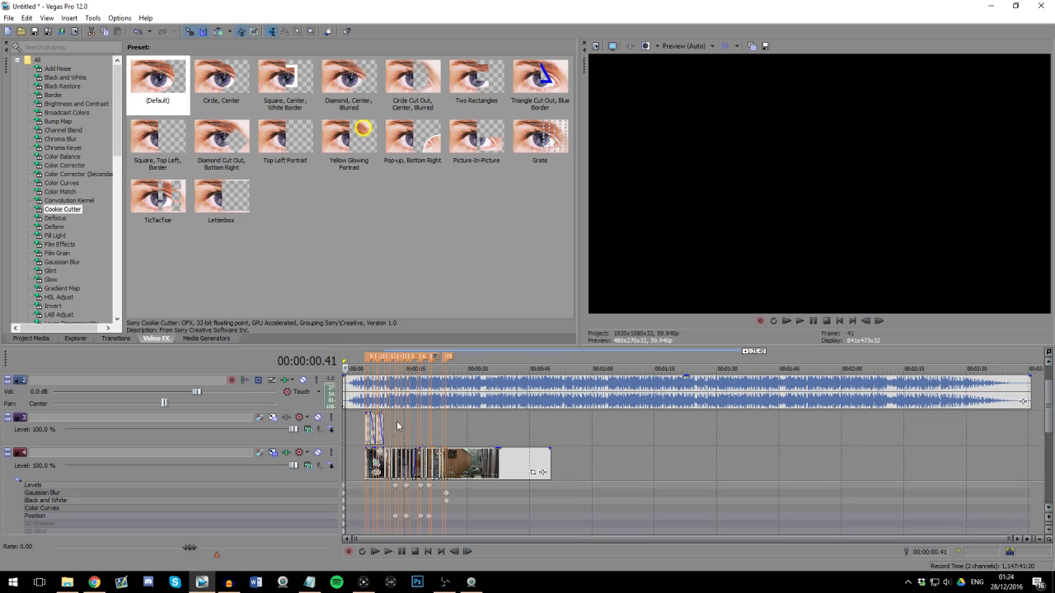
{"action": "left_click_drag", "start_coordinate": [329, 403], "coordinate": [308, 529]}
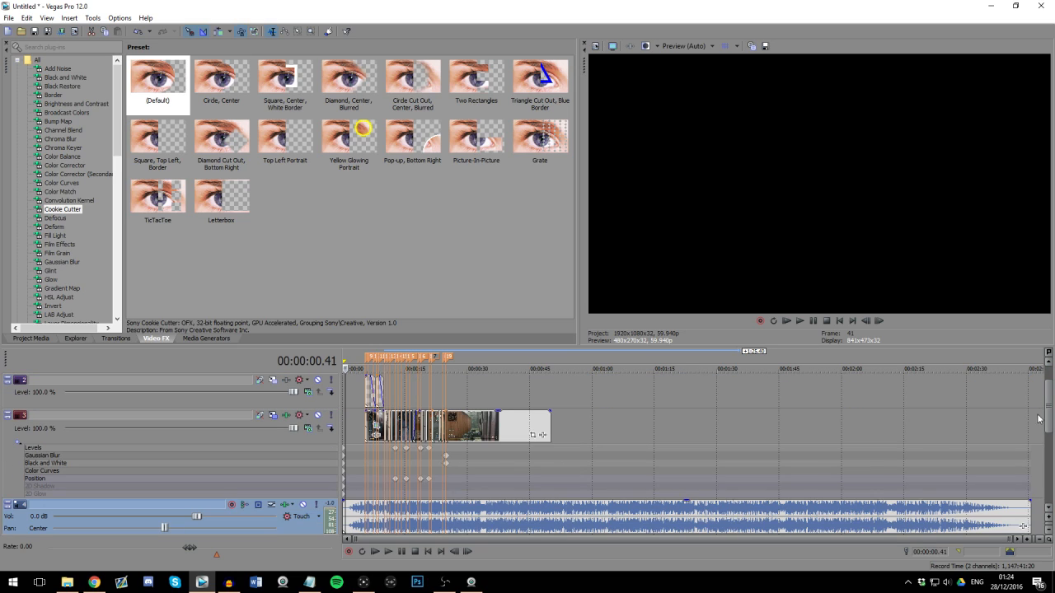
{"action": "left_click_drag", "start_coordinate": [1049, 422], "coordinate": [1050, 436]}
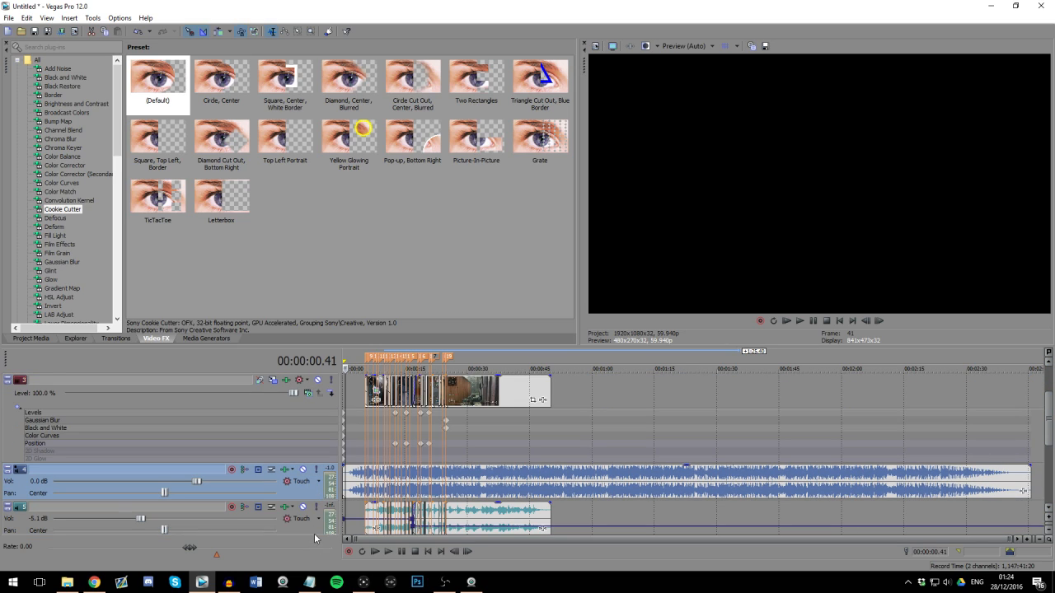
{"action": "scroll", "coordinate": [313, 499], "scroll_direction": "down", "scroll_amount": 3}
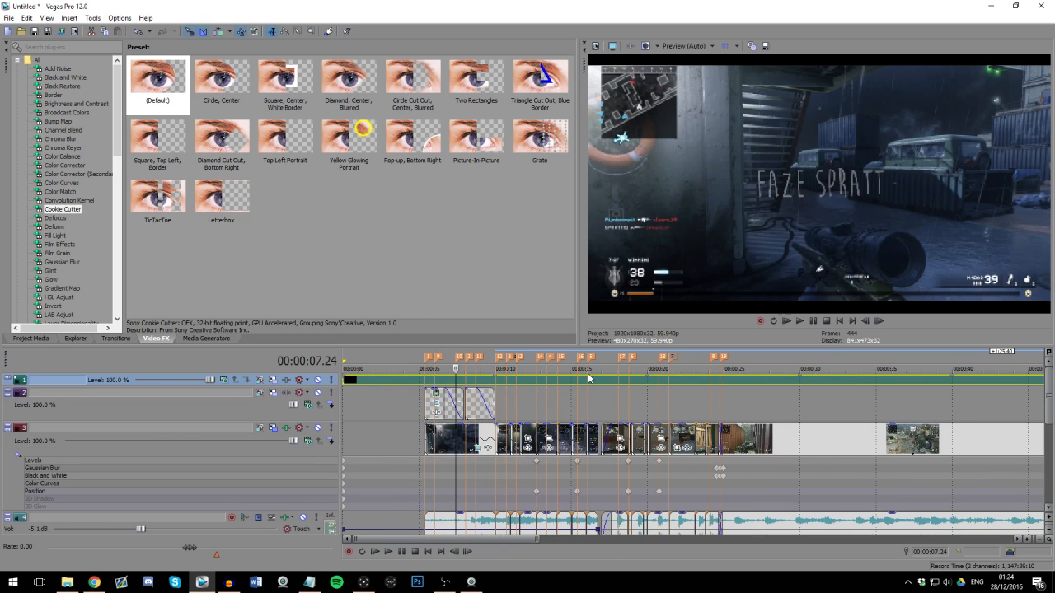
Step: Examine the letterbox bars at several points of the timeline, including over the COOL title
{"action": "left_click", "coordinate": [475, 380]}
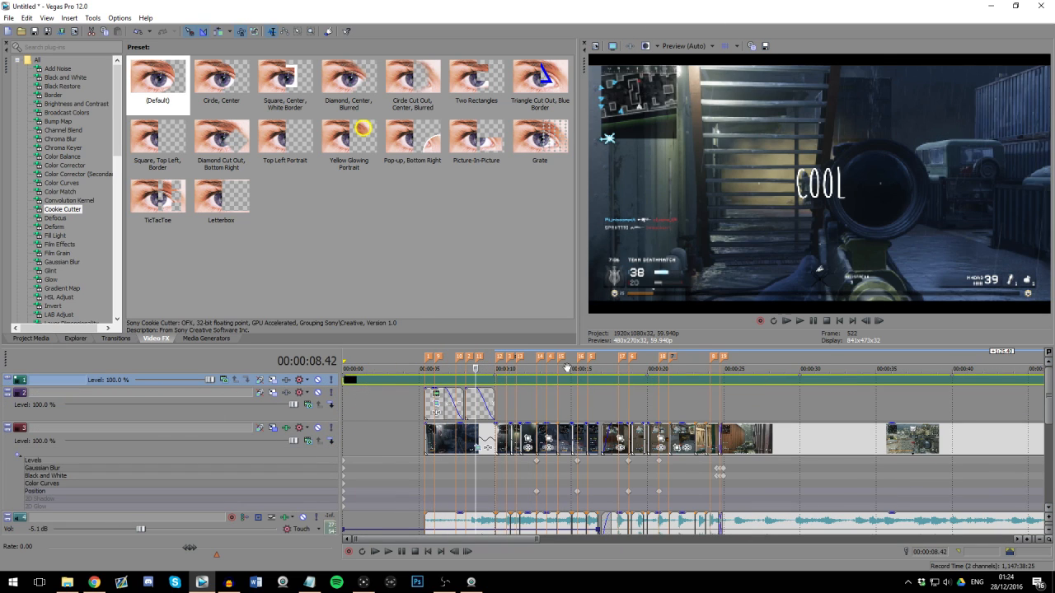
{"action": "left_click", "coordinate": [558, 379]}
{"action": "left_click", "coordinate": [435, 382]}
{"action": "scroll", "coordinate": [454, 399], "scroll_direction": "up", "scroll_amount": 3}
{"action": "left_click", "coordinate": [531, 393]}
{"action": "scroll", "coordinate": [605, 449], "scroll_direction": "down", "scroll_amount": 4}
{"action": "scroll", "coordinate": [604, 449], "scroll_direction": "down", "scroll_amount": 5}
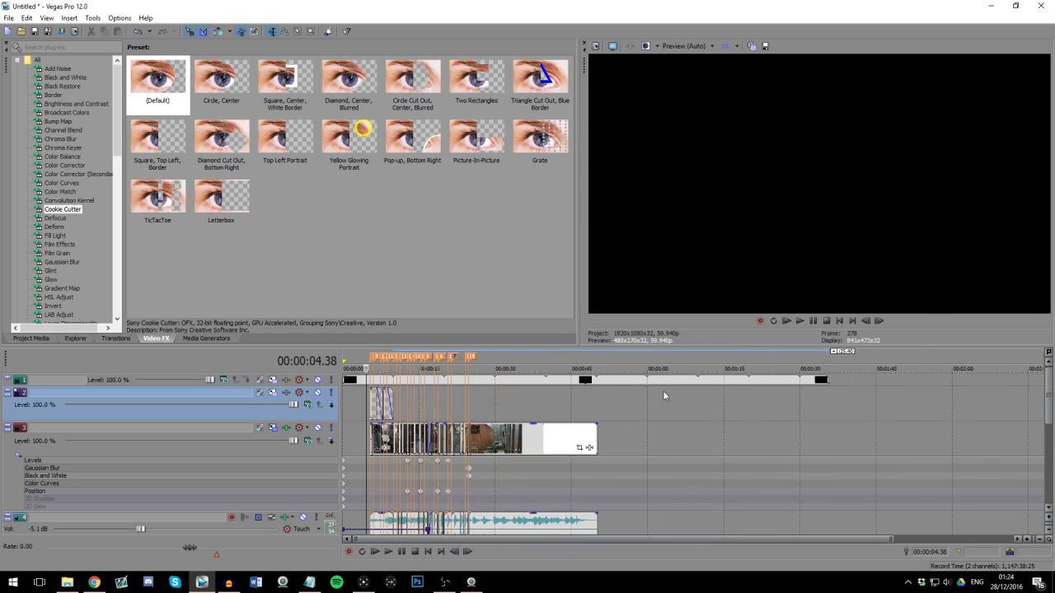
{"action": "scroll", "coordinate": [1050, 406], "scroll_direction": "down", "scroll_amount": 1}
{"action": "left_click_drag", "start_coordinate": [1053, 406], "coordinate": [1051, 399]}
{"action": "scroll", "coordinate": [732, 439], "scroll_direction": "up", "scroll_amount": 3}
Step: Play the edit from 00:00:04.38 through the gameplay clips and stop near 24 seconds
{"action": "key", "text": "space"}
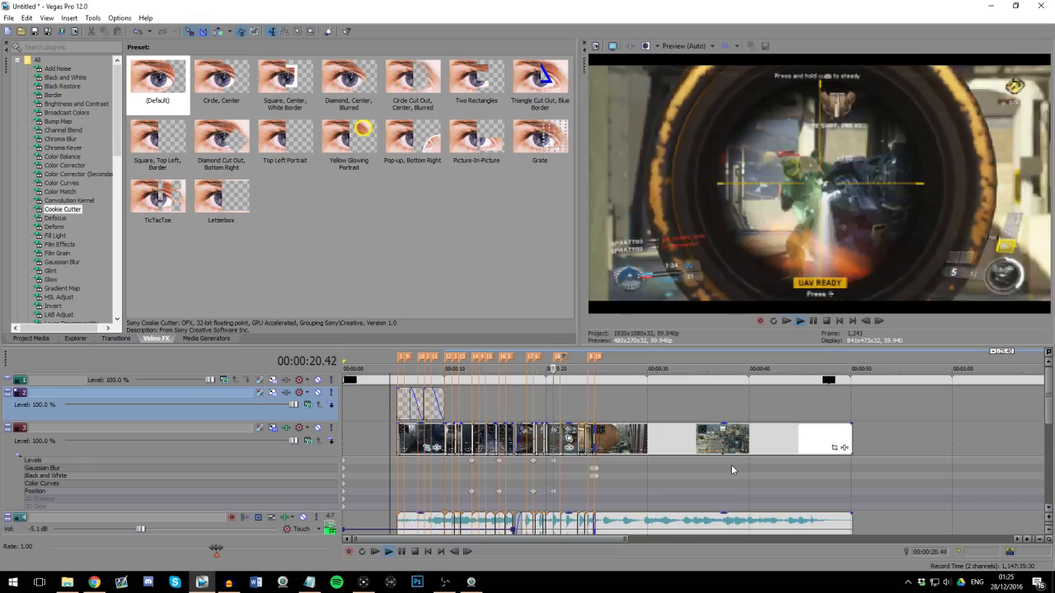
{"action": "scroll", "coordinate": [731, 464], "scroll_direction": "up", "scroll_amount": 5}
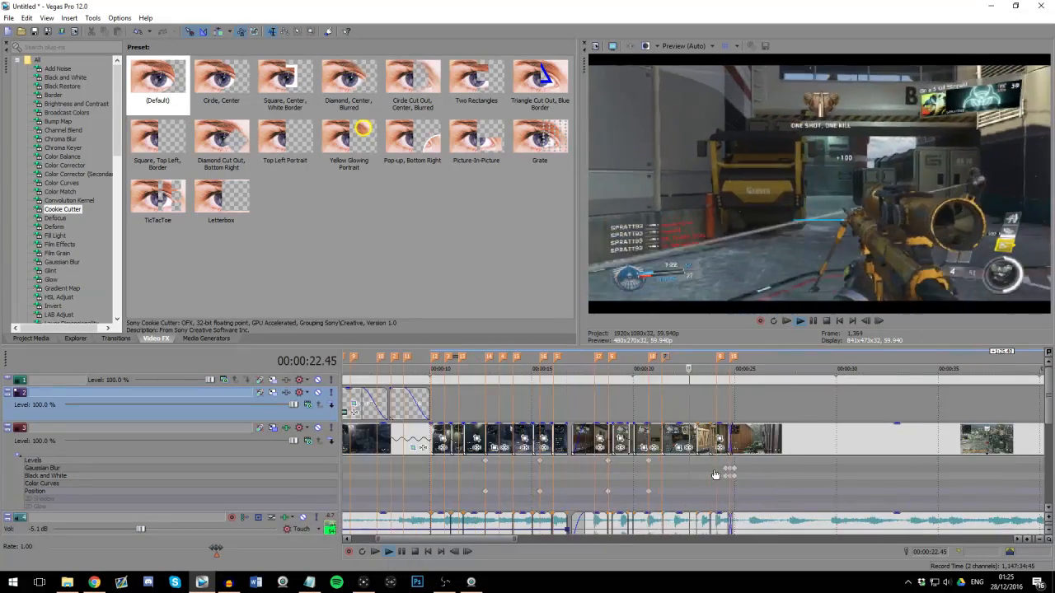
{"action": "key", "text": "Return"}
Step: Split the gameplay clip at 00:00:24.23 and stretch the end of its second piece by 14 frames
{"action": "left_click", "coordinate": [694, 439]}
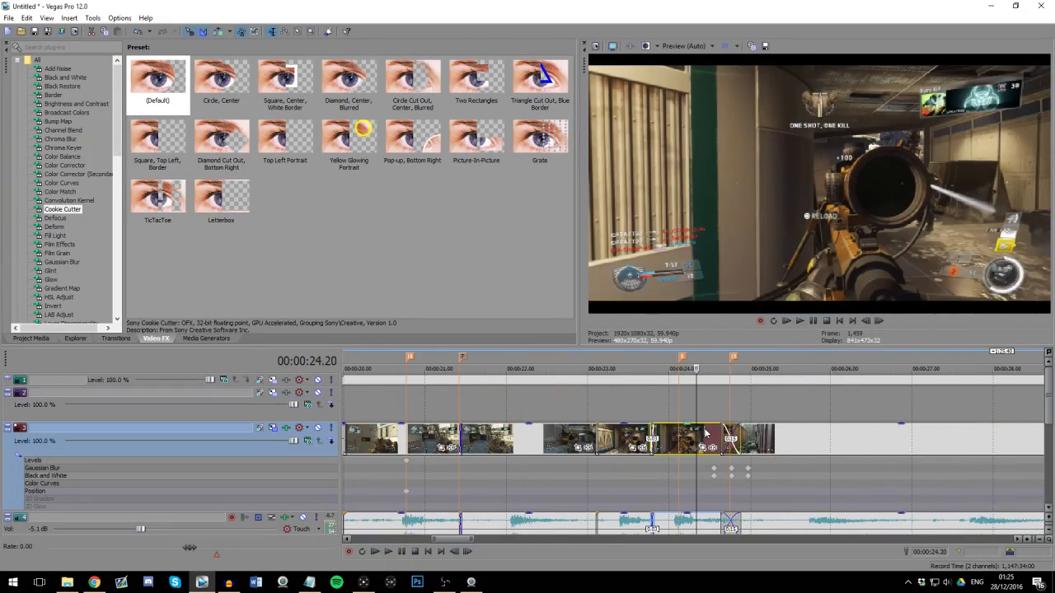
{"action": "key", "text": "Right"}
{"action": "key", "text": "Right"}
{"action": "key", "text": "Right"}
{"action": "key", "text": "s"}
{"action": "left_click_drag", "start_coordinate": [710, 437], "coordinate": [727, 430]}
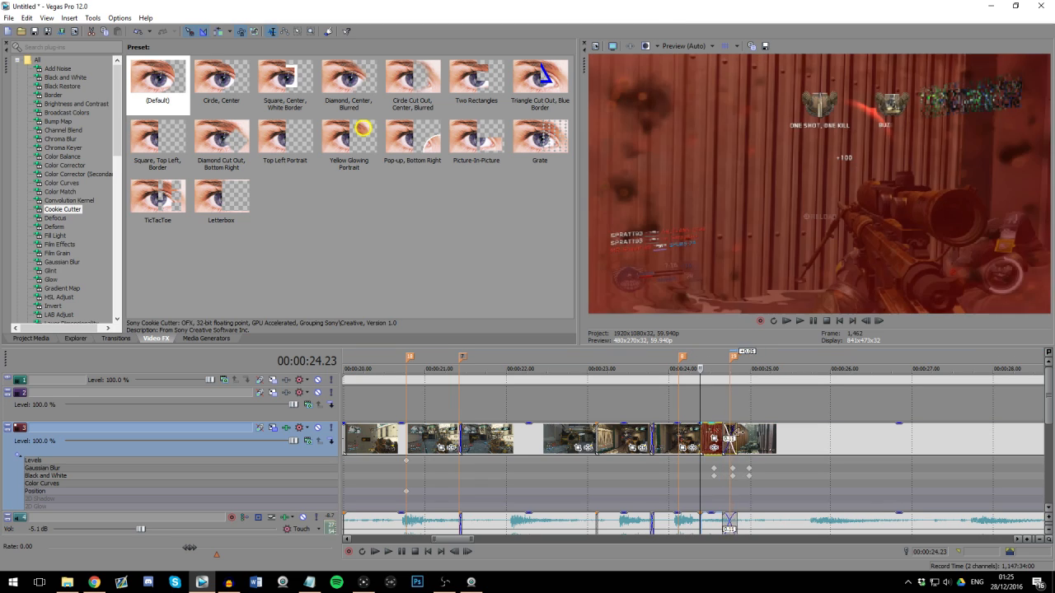
{"action": "left_click", "coordinate": [676, 480]}
Step: Examine the stretched piece and the crossfade into the next gameplay clip around 24 seconds
{"action": "scroll", "coordinate": [748, 479], "scroll_direction": "up", "scroll_amount": 4}
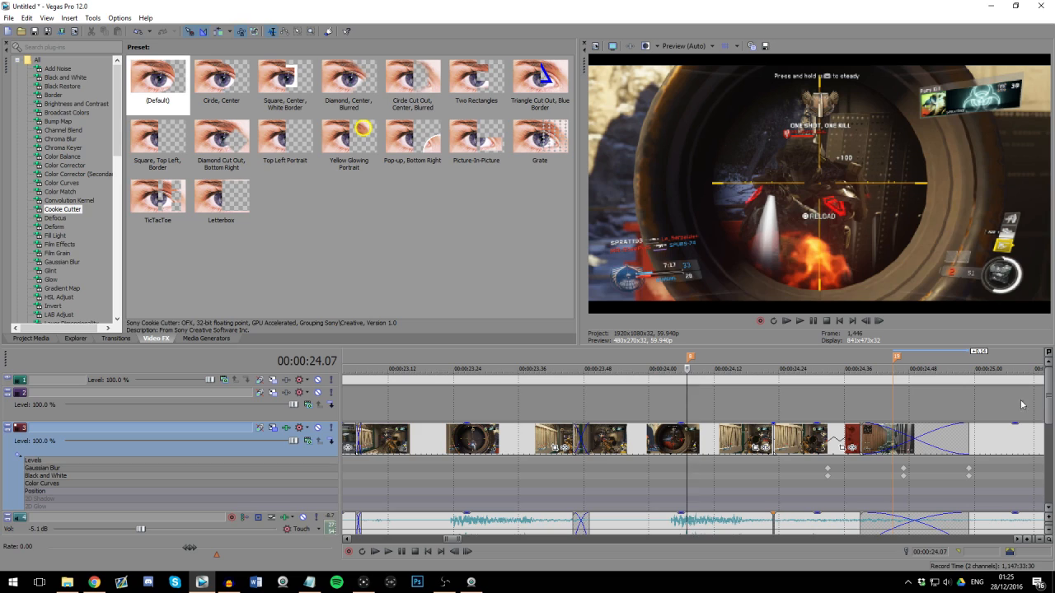
{"action": "scroll", "coordinate": [681, 435], "scroll_direction": "down", "scroll_amount": 5}
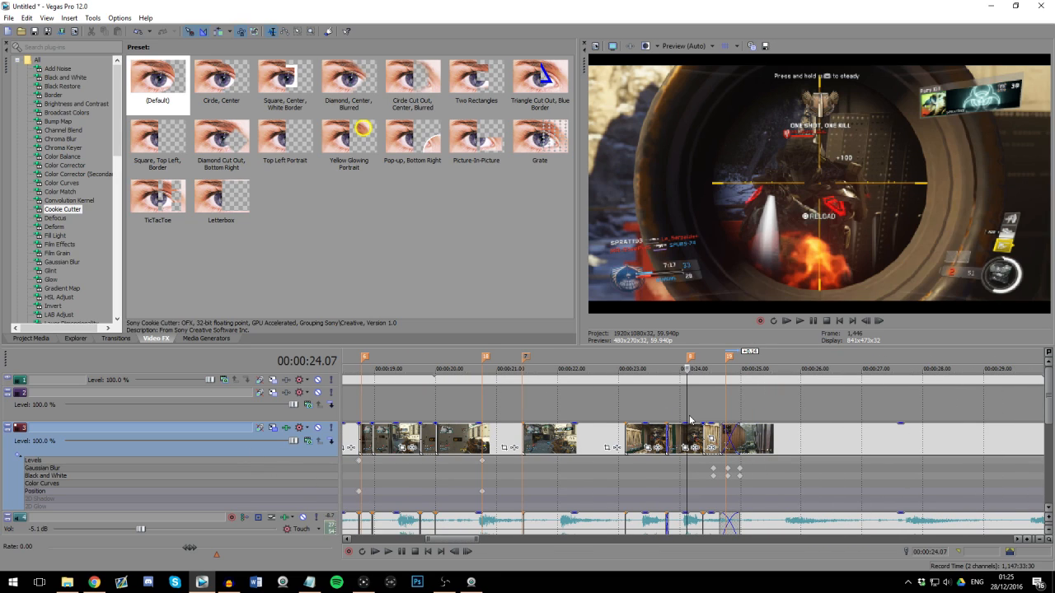
{"action": "scroll", "coordinate": [660, 410], "scroll_direction": "down", "scroll_amount": 1}
{"action": "left_click", "coordinate": [645, 404]}
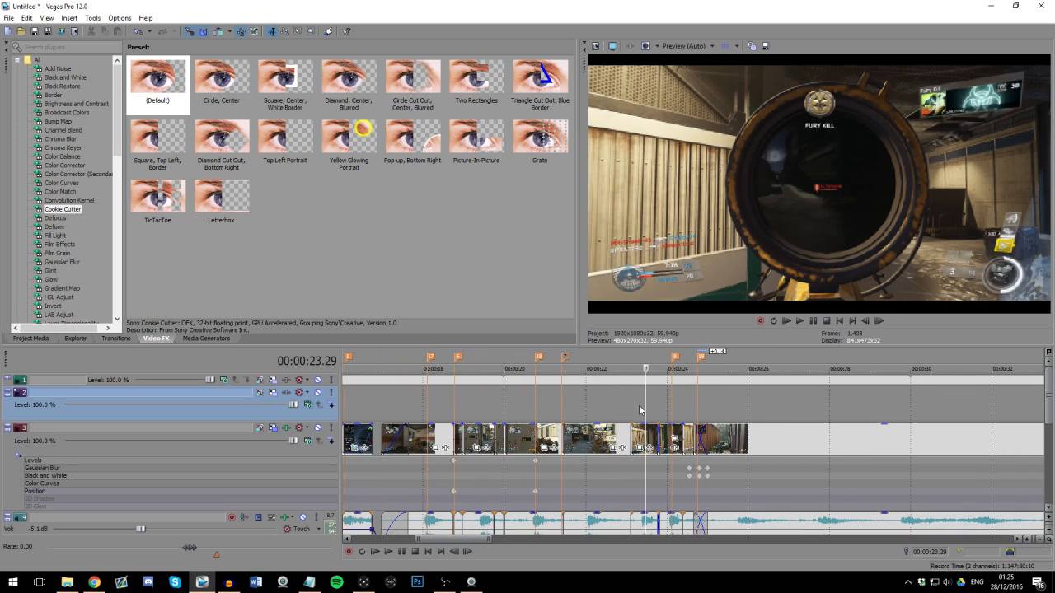
{"action": "left_click", "coordinate": [56, 339]}
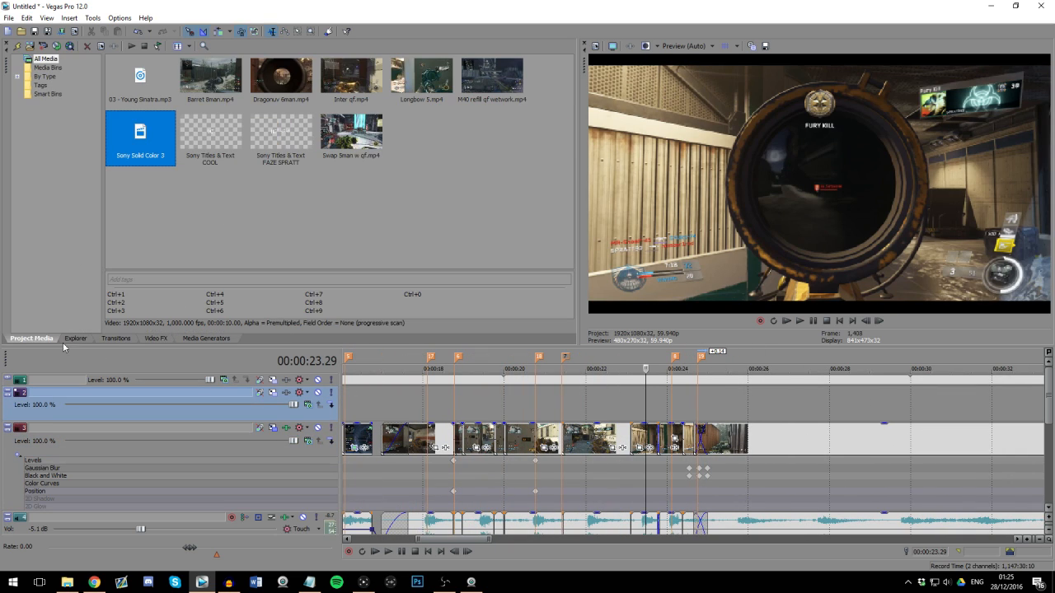
{"action": "left_click", "coordinate": [157, 338]}
{"action": "scroll", "coordinate": [74, 221], "scroll_direction": "down", "scroll_amount": 2}
{"action": "scroll", "coordinate": [671, 435], "scroll_direction": "up", "scroll_amount": 2}
{"action": "left_click", "coordinate": [672, 435]}
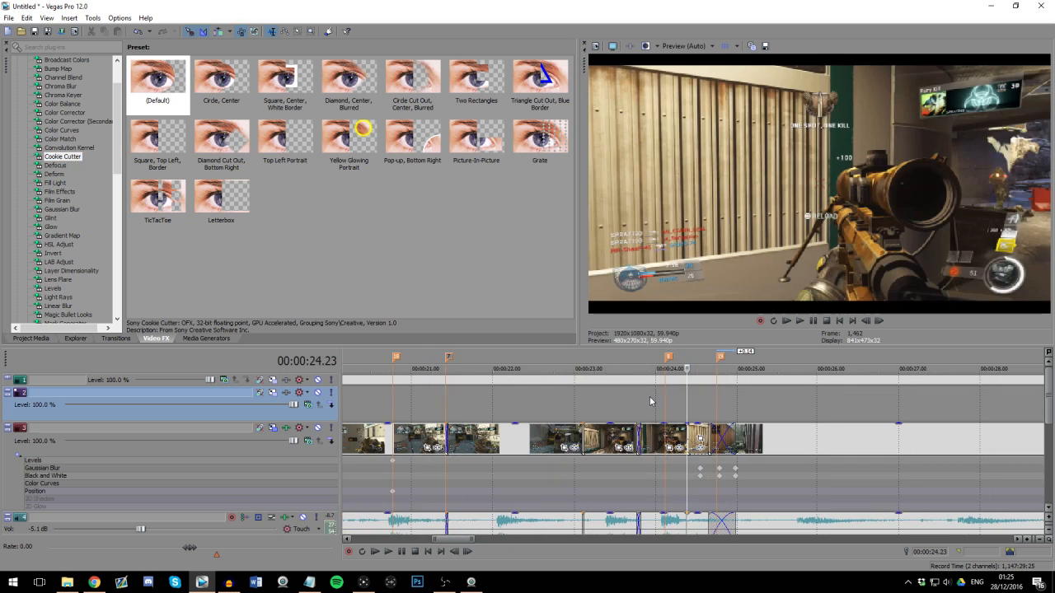
{"action": "scroll", "coordinate": [671, 434], "scroll_direction": "down", "scroll_amount": 4}
{"action": "left_click", "coordinate": [700, 407]}
{"action": "scroll", "coordinate": [699, 407], "scroll_direction": "up", "scroll_amount": 5}
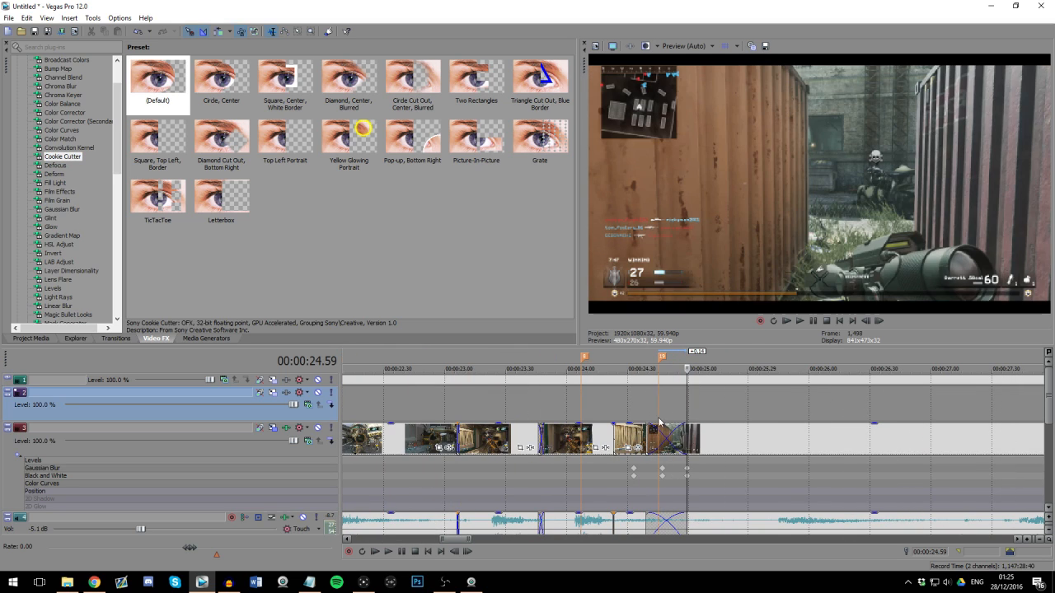
{"action": "left_click", "coordinate": [697, 414]}
{"action": "scroll", "coordinate": [677, 419], "scroll_direction": "down", "scroll_amount": 2}
{"action": "scroll", "coordinate": [621, 459], "scroll_direction": "down", "scroll_amount": 5}
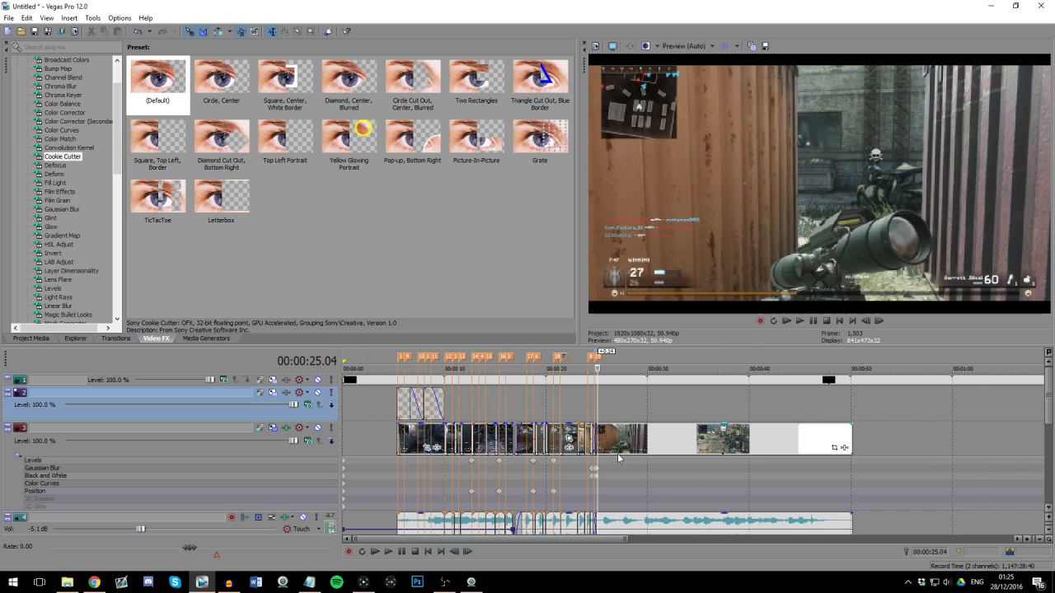
Step: Look over the synced gameplay cuts together with the gameplay audio and music tracks
{"action": "scroll", "coordinate": [618, 458], "scroll_direction": "down", "scroll_amount": 2}
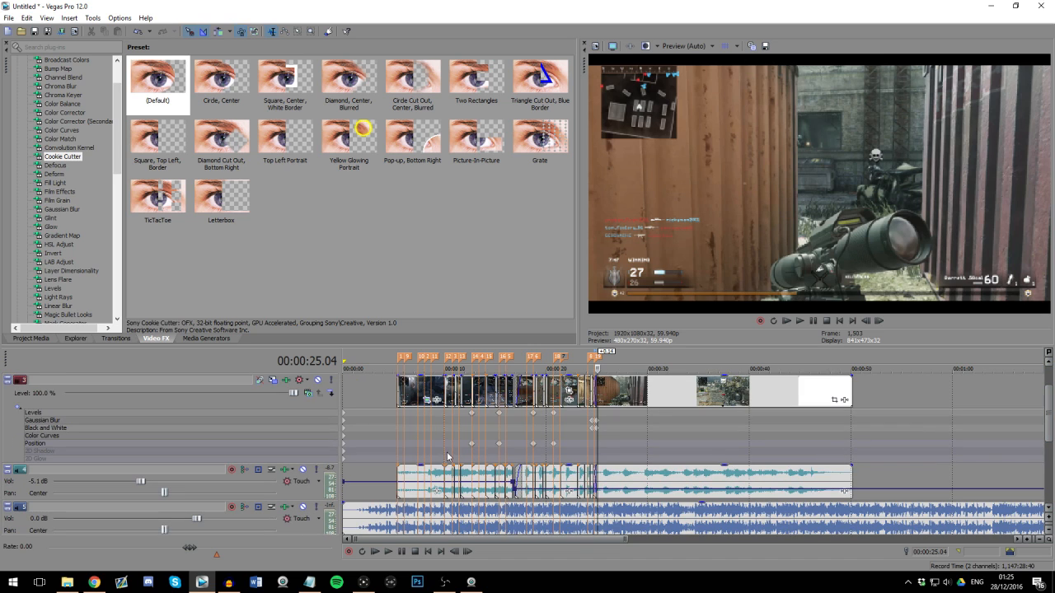
{"action": "left_click", "coordinate": [447, 455]}
{"action": "scroll", "coordinate": [446, 456], "scroll_direction": "up", "scroll_amount": 5}
{"action": "left_click", "coordinate": [677, 453]}
{"action": "left_click", "coordinate": [691, 443]}
{"action": "scroll", "coordinate": [682, 443], "scroll_direction": "down", "scroll_amount": 3}
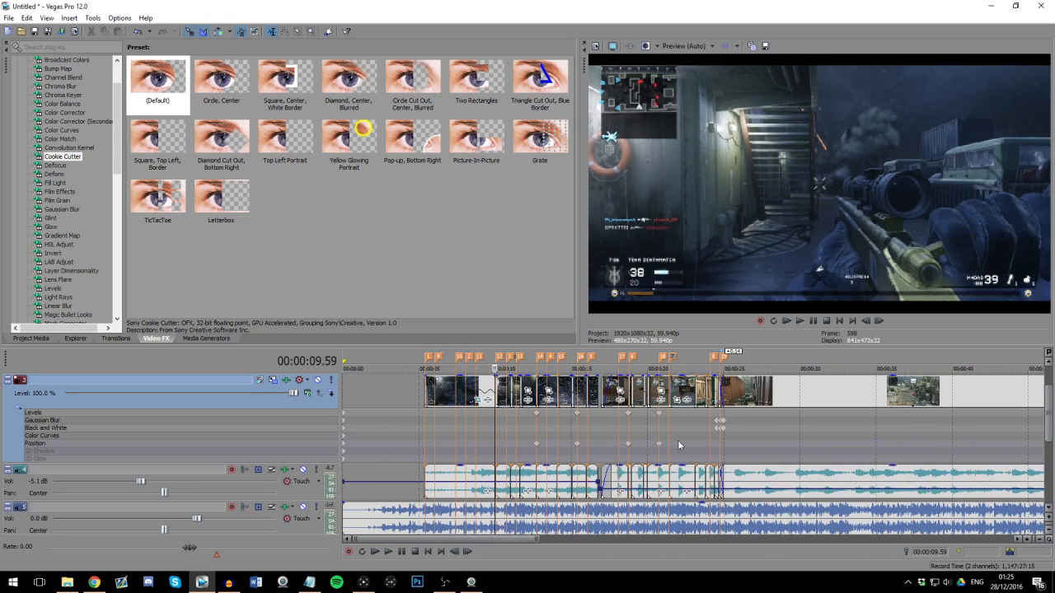
{"action": "left_click", "coordinate": [691, 445]}
{"action": "scroll", "coordinate": [718, 445], "scroll_direction": "up", "scroll_amount": 3}
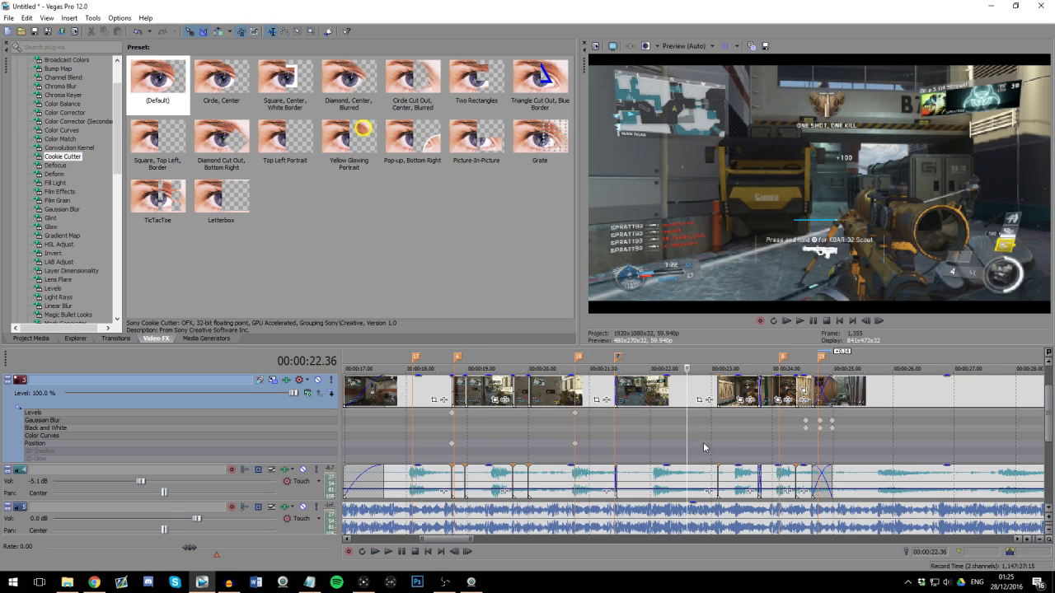
{"action": "scroll", "coordinate": [705, 441], "scroll_direction": "down", "scroll_amount": 3}
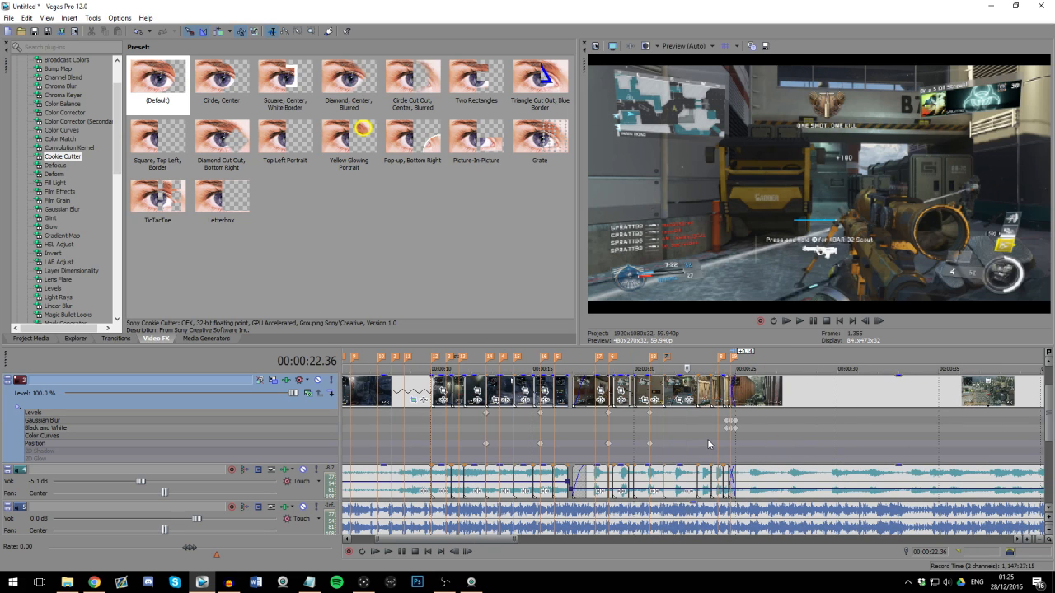
{"action": "left_click", "coordinate": [721, 455]}
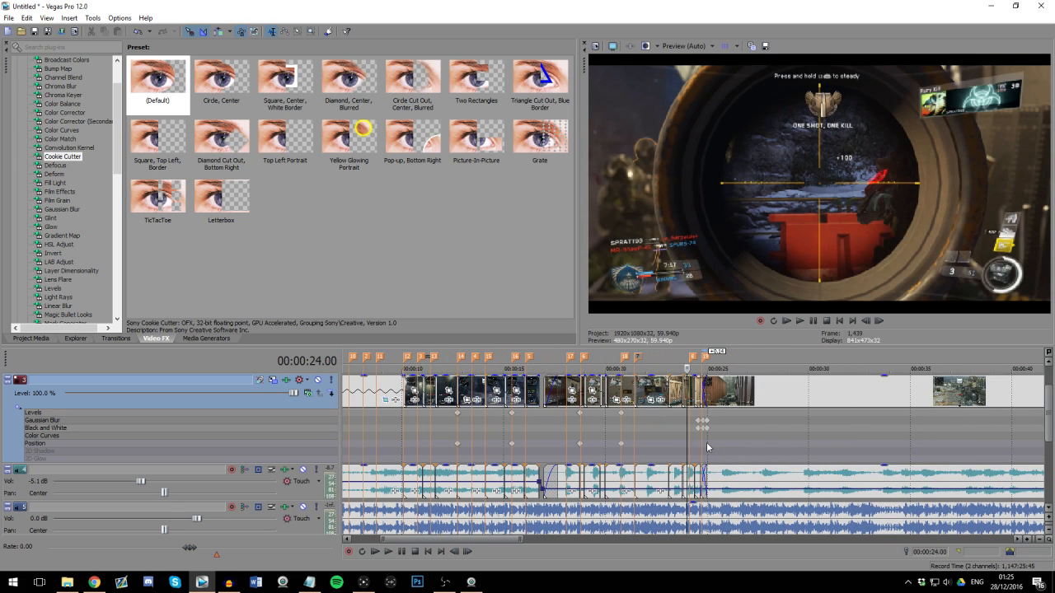
{"action": "scroll", "coordinate": [707, 447], "scroll_direction": "down", "scroll_amount": 3}
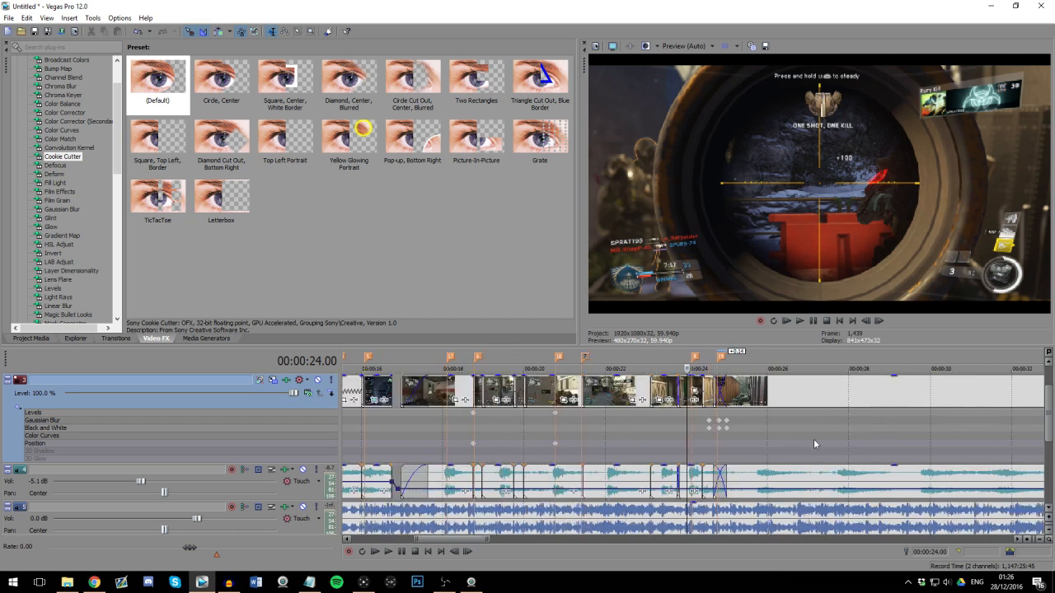
{"action": "left_click", "coordinate": [617, 445]}
{"action": "scroll", "coordinate": [616, 445], "scroll_direction": "up", "scroll_amount": 3}
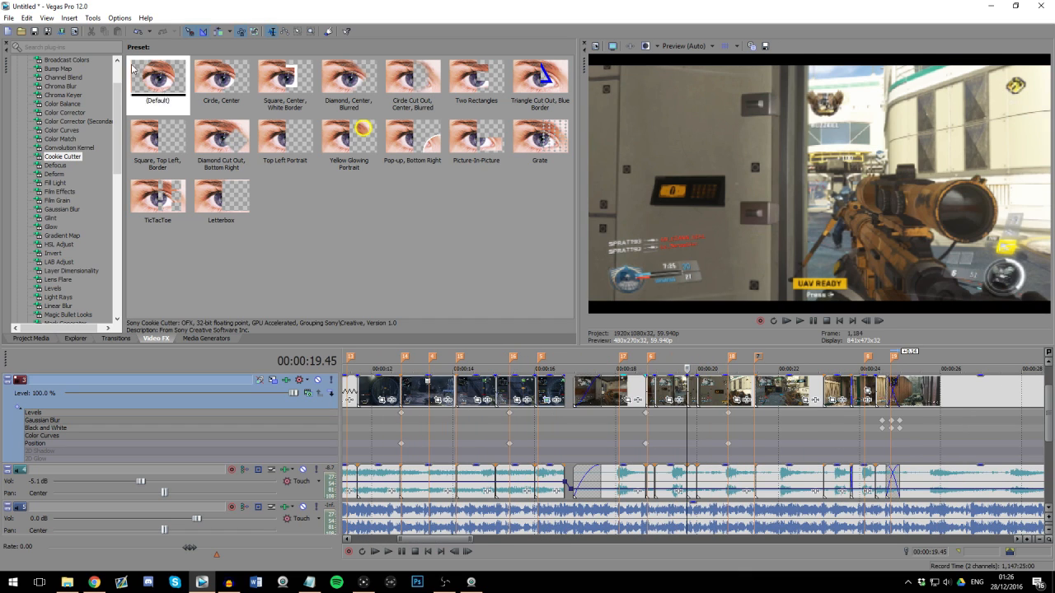
Step: Review the video, audio, system and project settings of the 15mbps 60fps 1080p render template, leaving the render setup without rendering
{"action": "left_click", "coordinate": [8, 17]}
{"action": "left_click", "coordinate": [41, 106]}
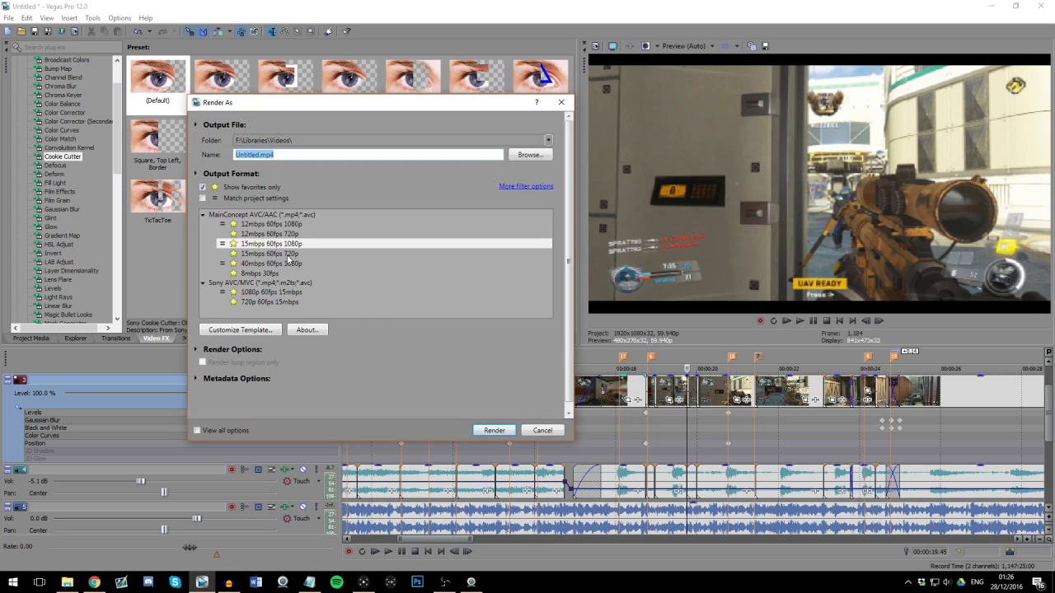
{"action": "left_click", "coordinate": [258, 338]}
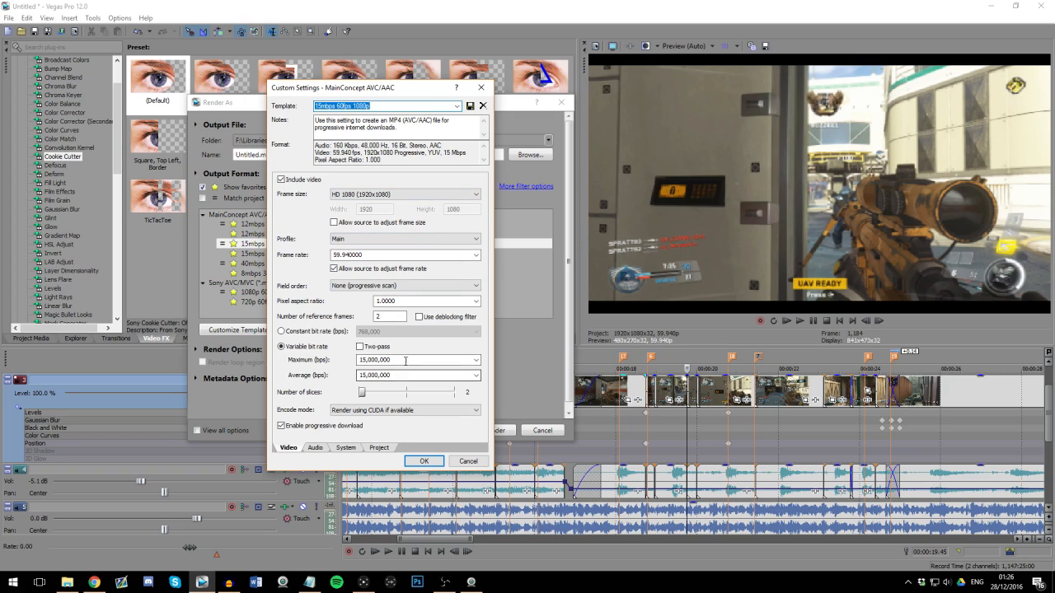
{"action": "left_click", "coordinate": [314, 447]}
{"action": "left_click", "coordinate": [378, 448]}
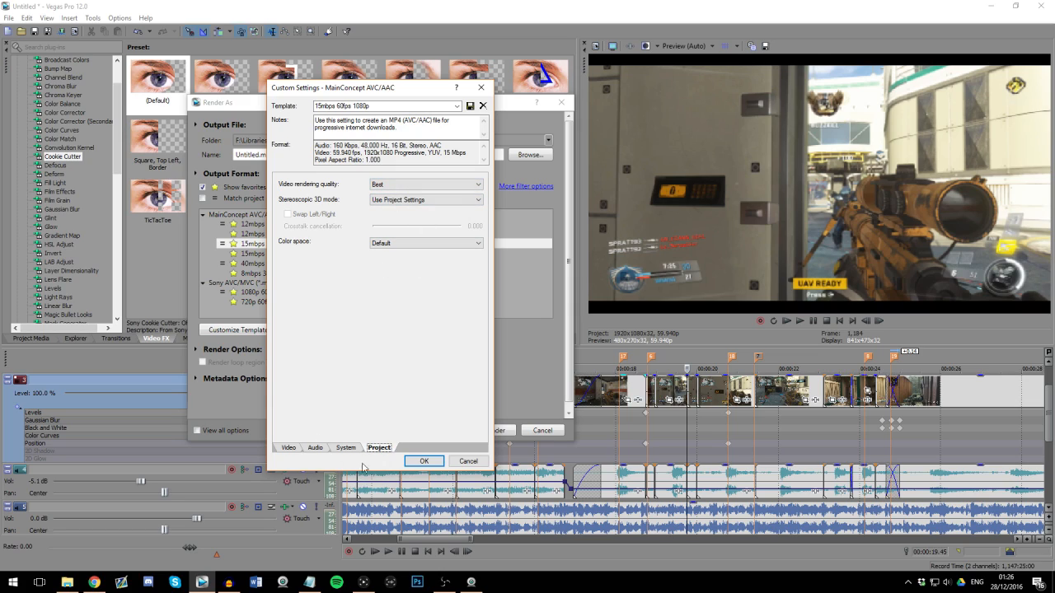
{"action": "left_click", "coordinate": [345, 448]}
{"action": "left_click", "coordinate": [314, 449]}
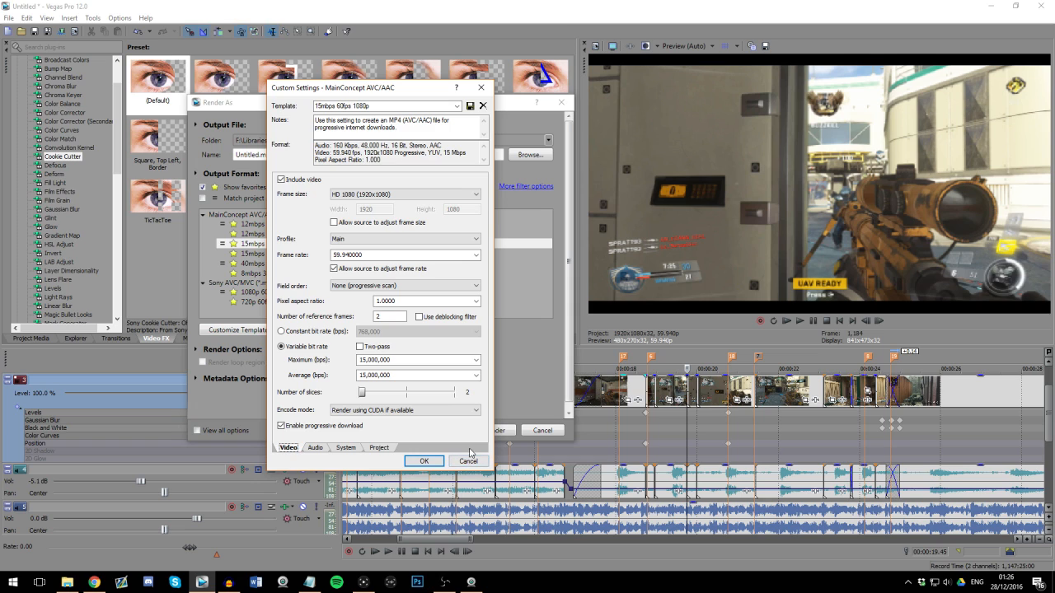
{"action": "left_click", "coordinate": [467, 461]}
{"action": "left_click", "coordinate": [562, 103]}
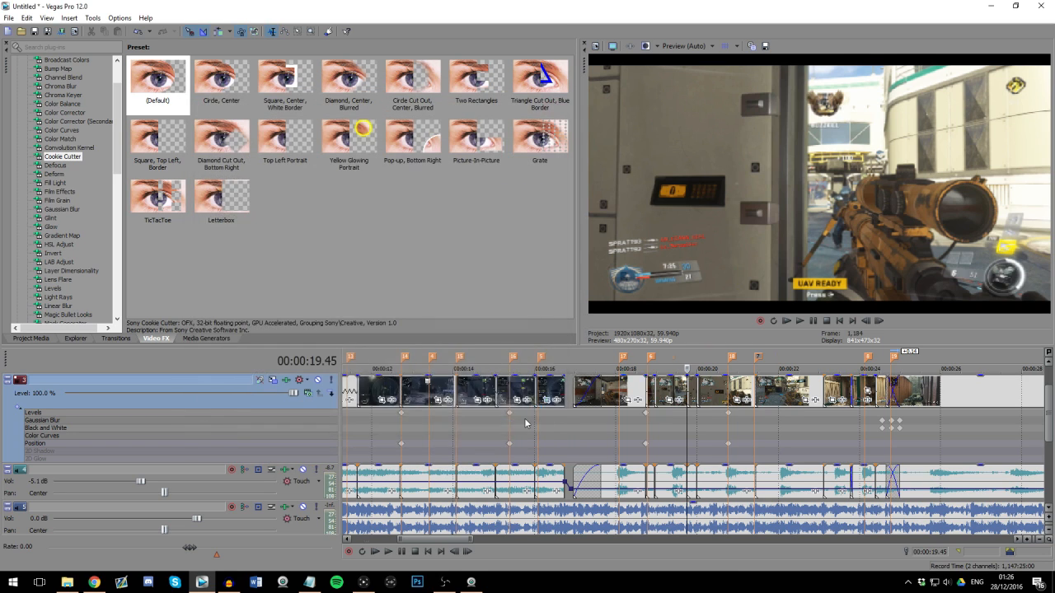
Step: Examine the synced gameplay clips from the title section near 6 seconds through the cuts around 17 seconds
{"action": "scroll", "coordinate": [491, 420], "scroll_direction": "down", "scroll_amount": 2}
{"action": "left_click", "coordinate": [386, 433]}
{"action": "scroll", "coordinate": [387, 432], "scroll_direction": "up", "scroll_amount": 2}
{"action": "scroll", "coordinate": [619, 445], "scroll_direction": "down", "scroll_amount": 2}
{"action": "left_click", "coordinate": [539, 439]}
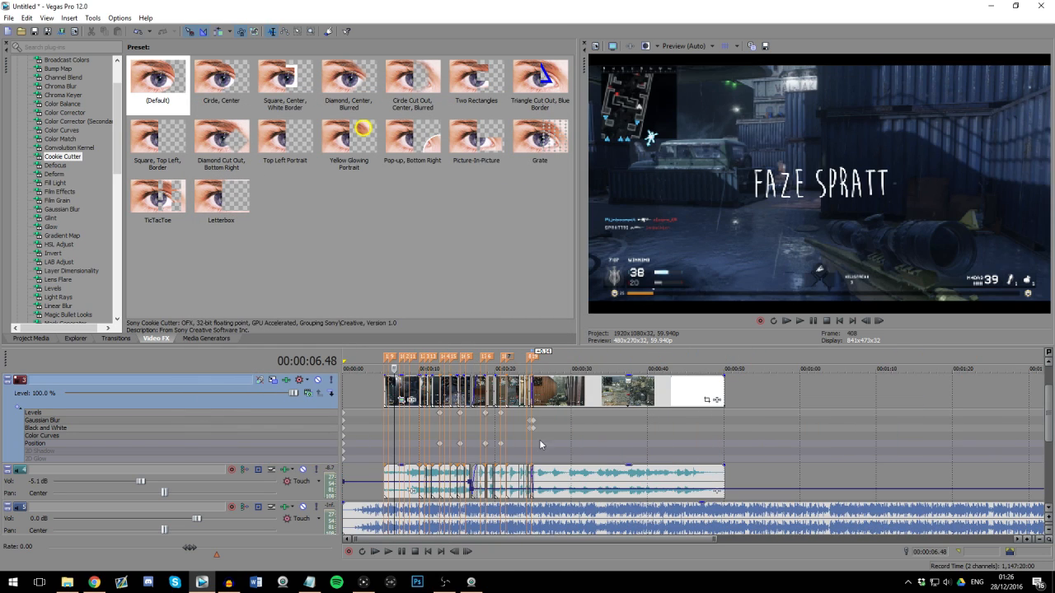
{"action": "scroll", "coordinate": [591, 475], "scroll_direction": "up", "scroll_amount": 1}
{"action": "left_click", "coordinate": [575, 436]}
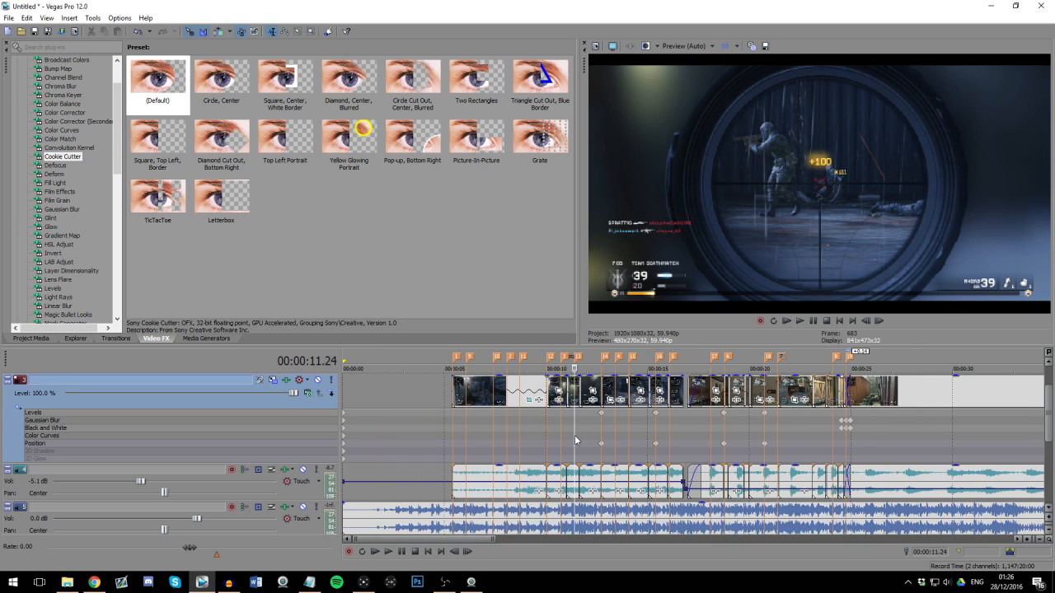
{"action": "left_click", "coordinate": [567, 431]}
{"action": "scroll", "coordinate": [710, 433], "scroll_direction": "up", "scroll_amount": 3}
{"action": "scroll", "coordinate": [709, 431], "scroll_direction": "down", "scroll_amount": 3}
{"action": "left_click", "coordinate": [678, 429]}
{"action": "scroll", "coordinate": [729, 421], "scroll_direction": "up", "scroll_amount": 2}
{"action": "left_click", "coordinate": [735, 419]}
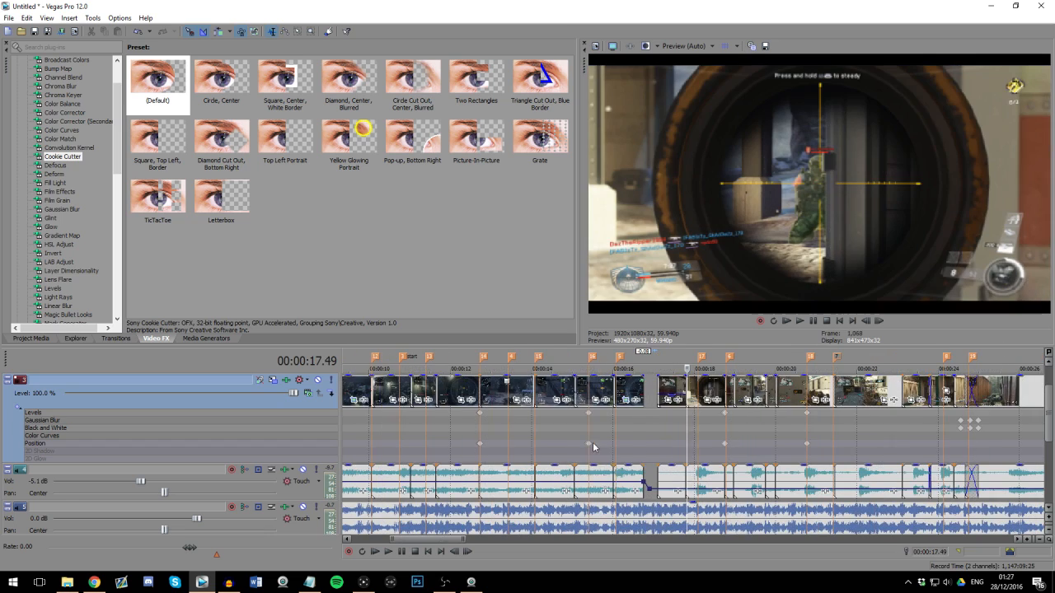
Step: Inspect the gameplay cuts and the crossfade between about 22 and 25 seconds, checking frames against the beat markers
{"action": "scroll", "coordinate": [626, 471], "scroll_direction": "down", "scroll_amount": 3}
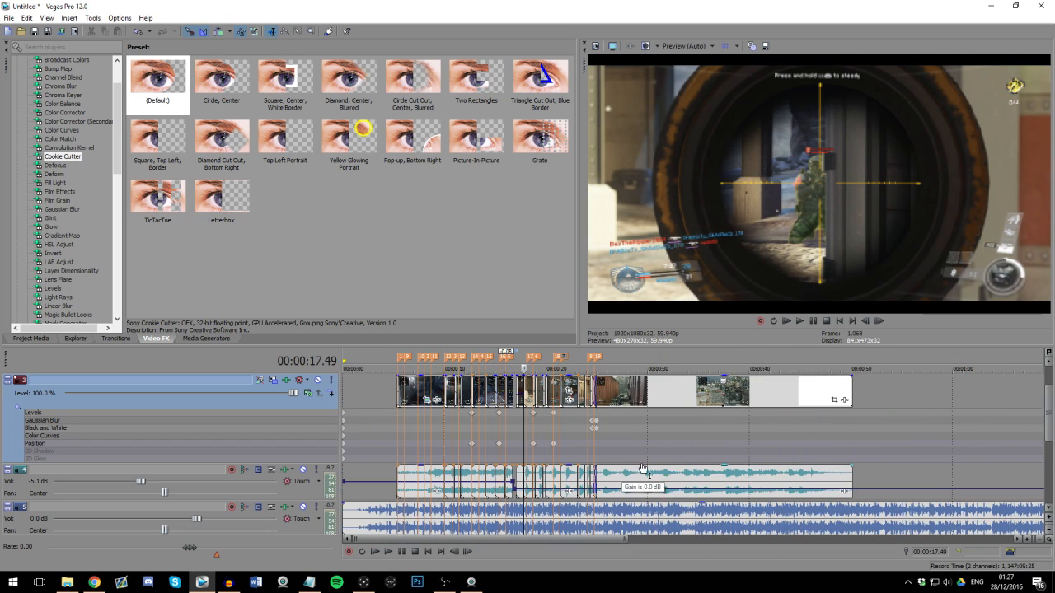
{"action": "left_click", "coordinate": [580, 424]}
{"action": "scroll", "coordinate": [694, 419], "scroll_direction": "up", "scroll_amount": 3}
{"action": "left_click", "coordinate": [679, 417]}
{"action": "scroll", "coordinate": [710, 420], "scroll_direction": "up", "scroll_amount": 2}
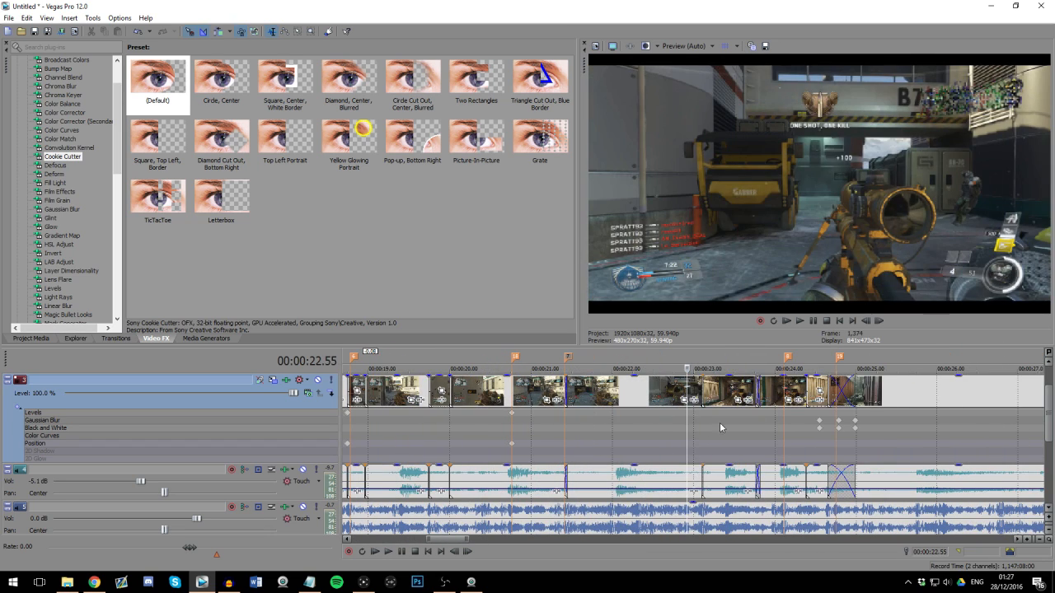
{"action": "left_click", "coordinate": [722, 421]}
{"action": "scroll", "coordinate": [722, 421], "scroll_direction": "up", "scroll_amount": 1}
{"action": "left_click", "coordinate": [725, 430]}
{"action": "scroll", "coordinate": [700, 430], "scroll_direction": "down", "scroll_amount": 3}
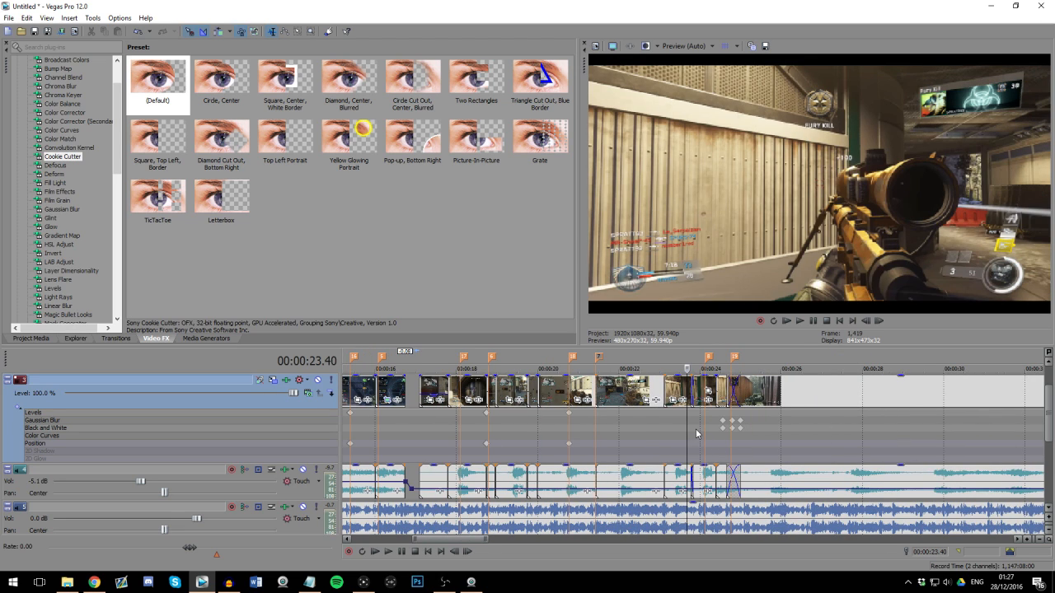
{"action": "left_click", "coordinate": [696, 432]}
{"action": "scroll", "coordinate": [715, 422], "scroll_direction": "down", "scroll_amount": 1}
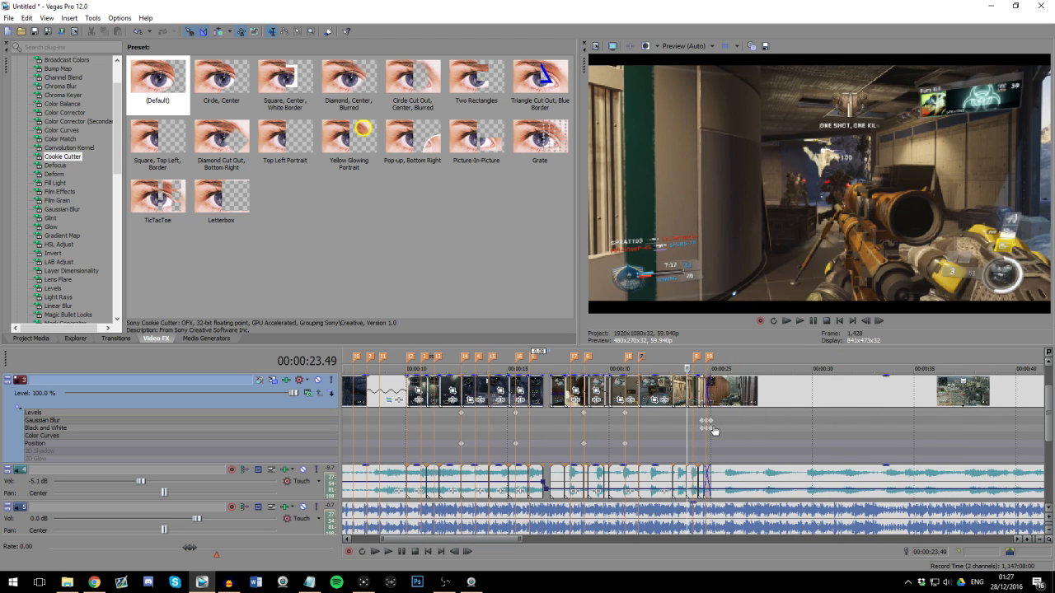
{"action": "left_click", "coordinate": [722, 422]}
{"action": "scroll", "coordinate": [712, 428], "scroll_direction": "up", "scroll_amount": 2}
{"action": "scroll", "coordinate": [707, 432], "scroll_direction": "down", "scroll_amount": 2}
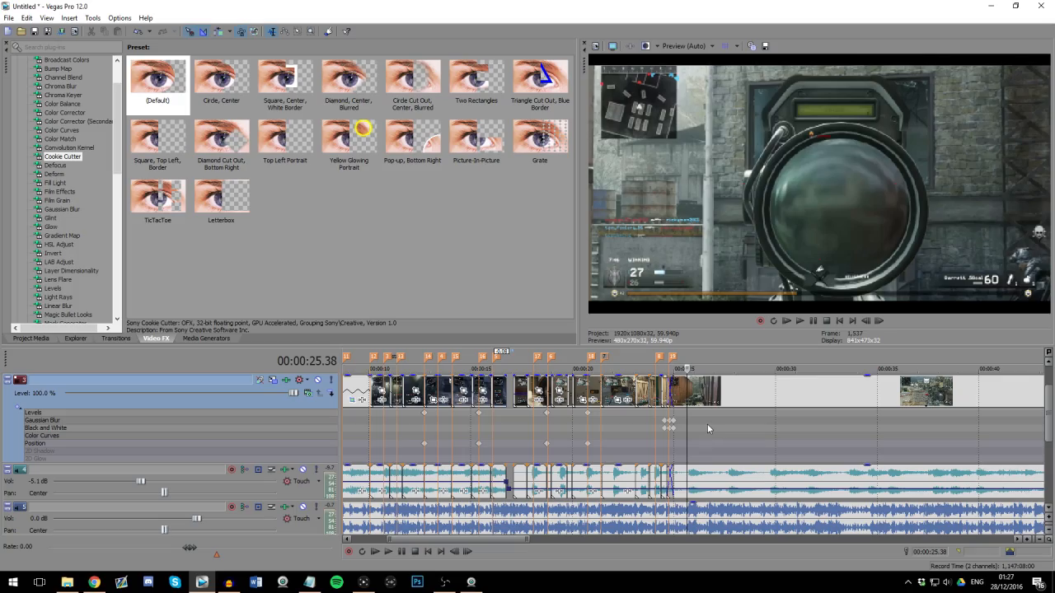